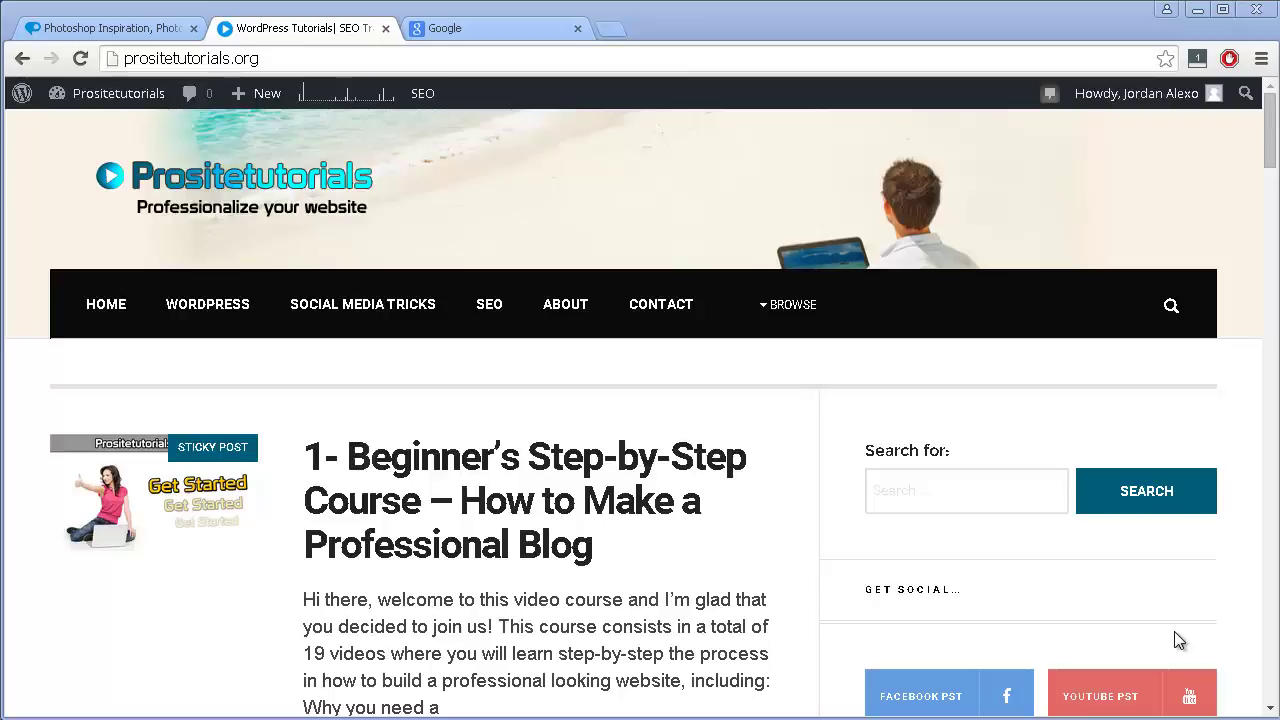
pyautogui.click(131, 34)
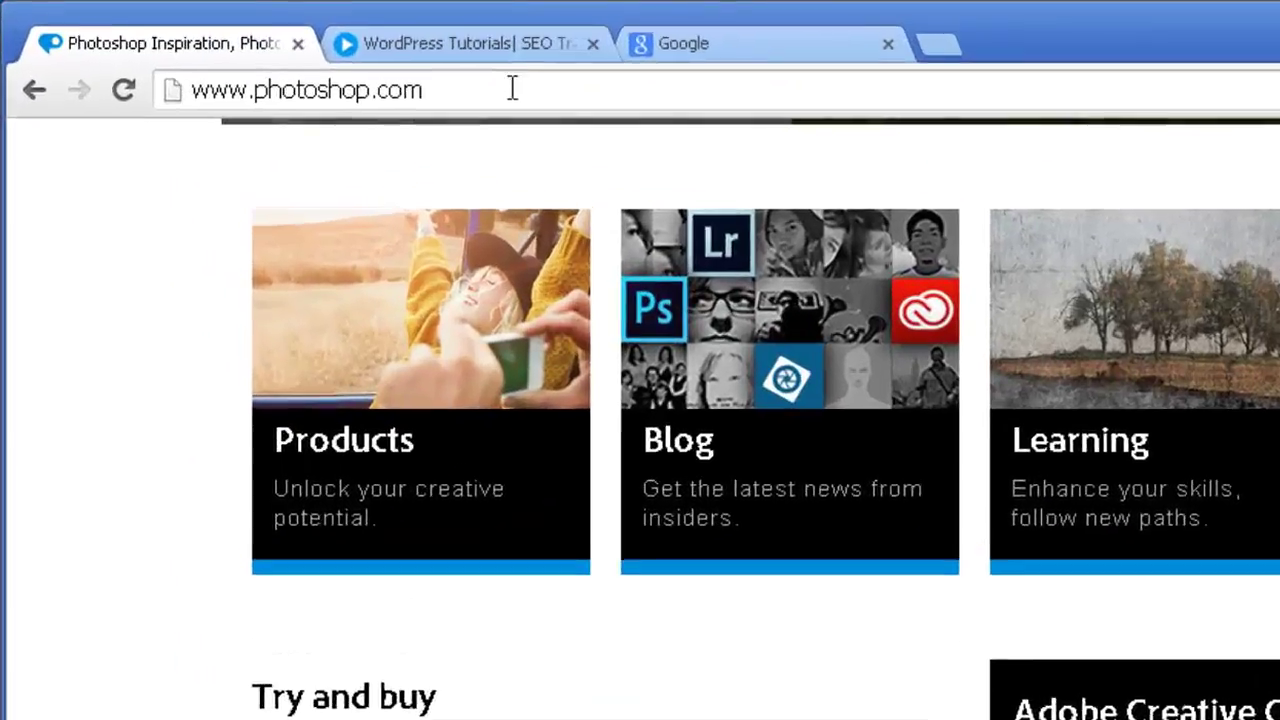
pyautogui.moveTo(512, 89); pyautogui.dragTo(193, 88)
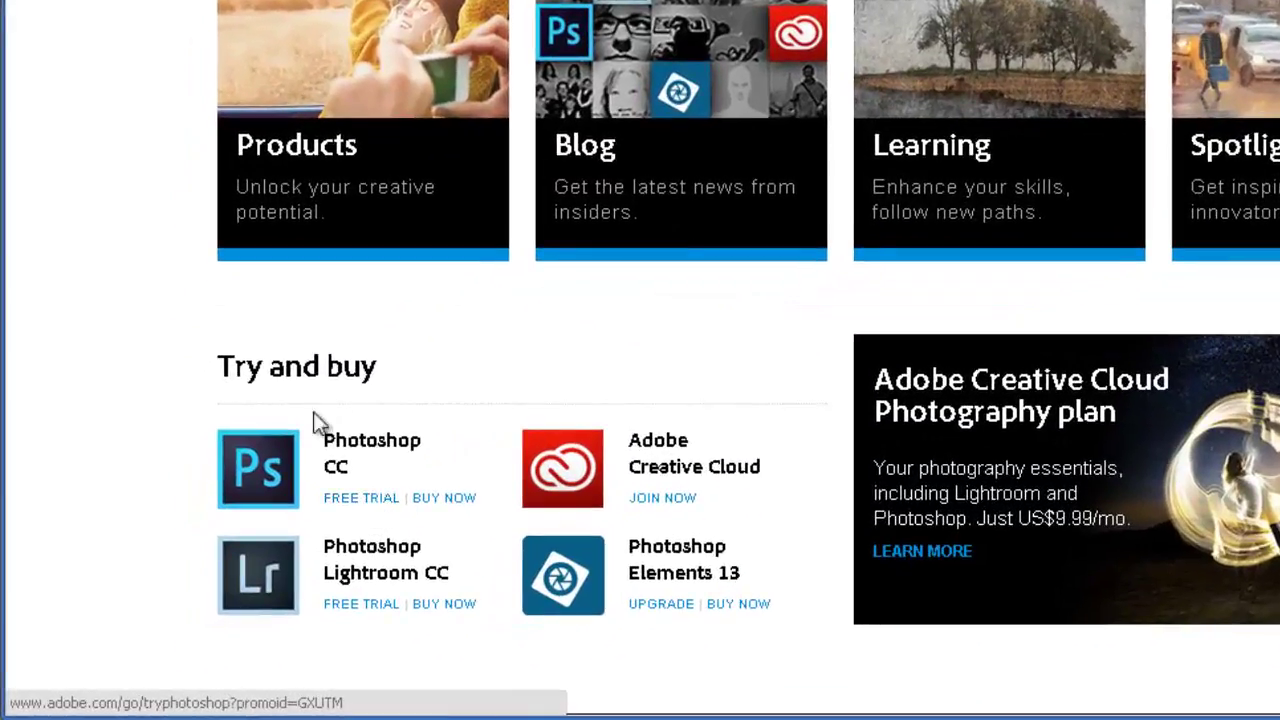
pyautogui.click(372, 504)
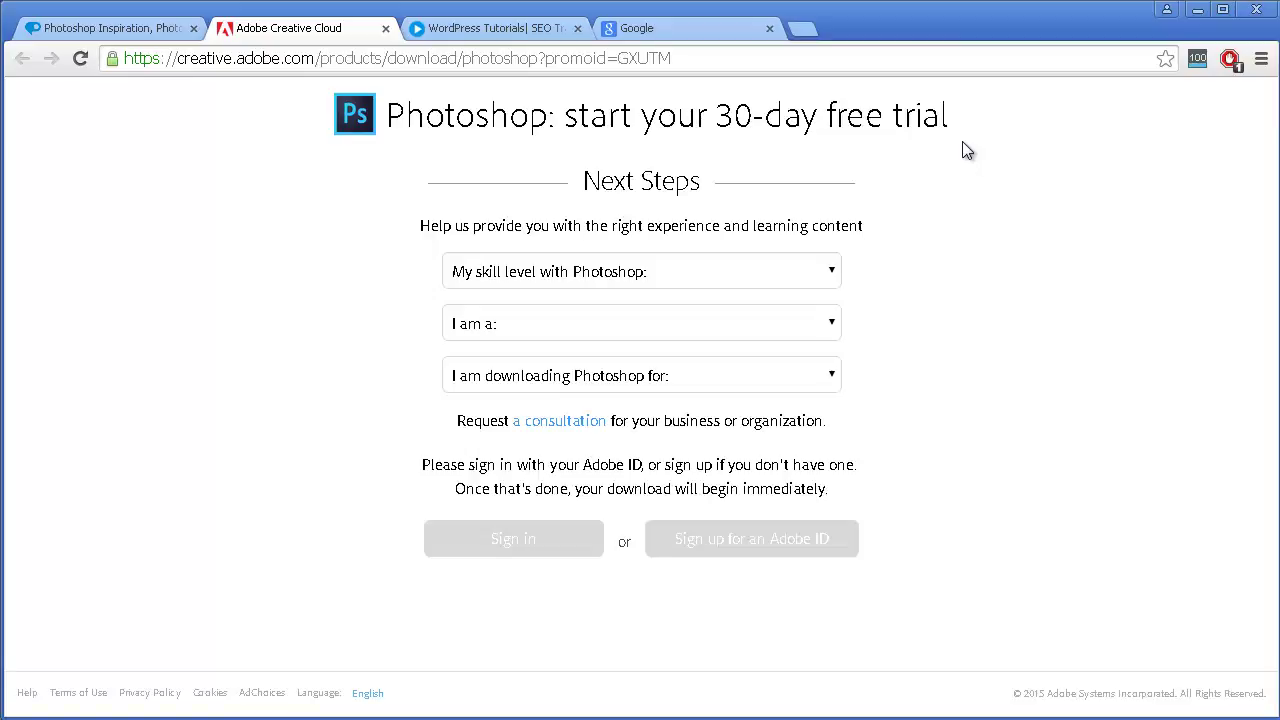
# Search Google for "free fonts" and open the 1001 Free Fonts website from the results.
pyautogui.click(510, 32)
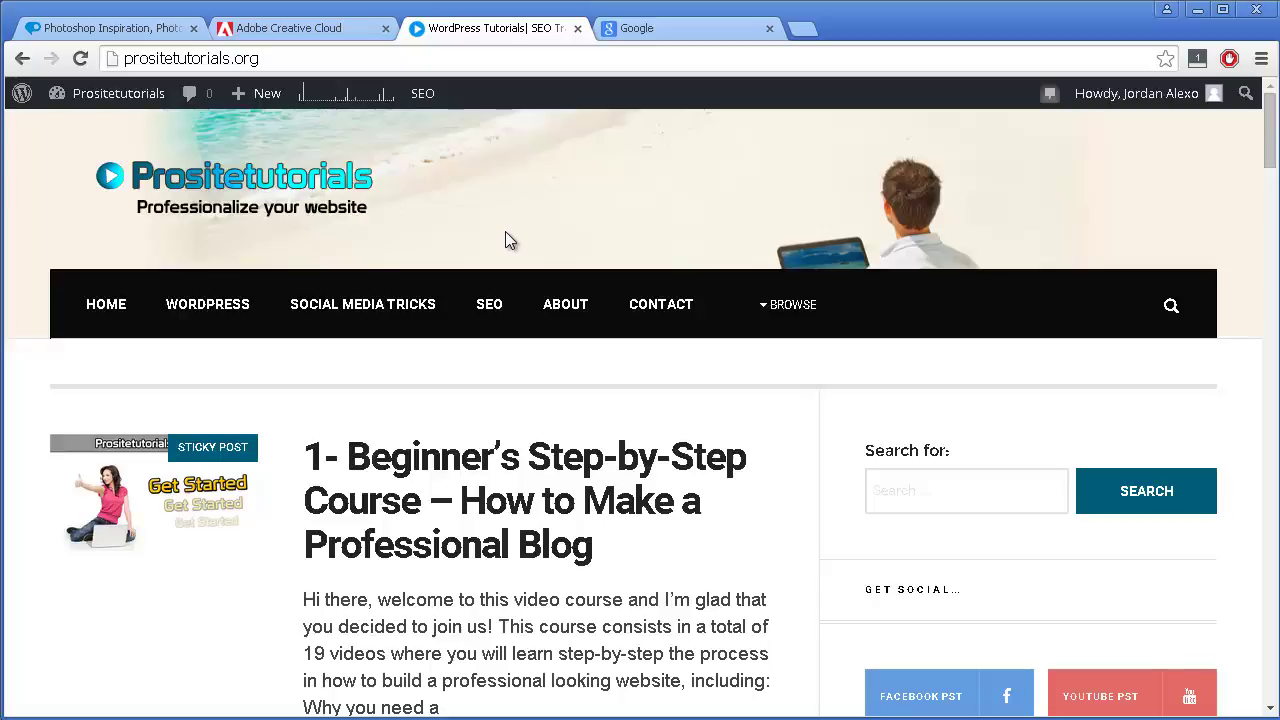
pyautogui.click(679, 27)
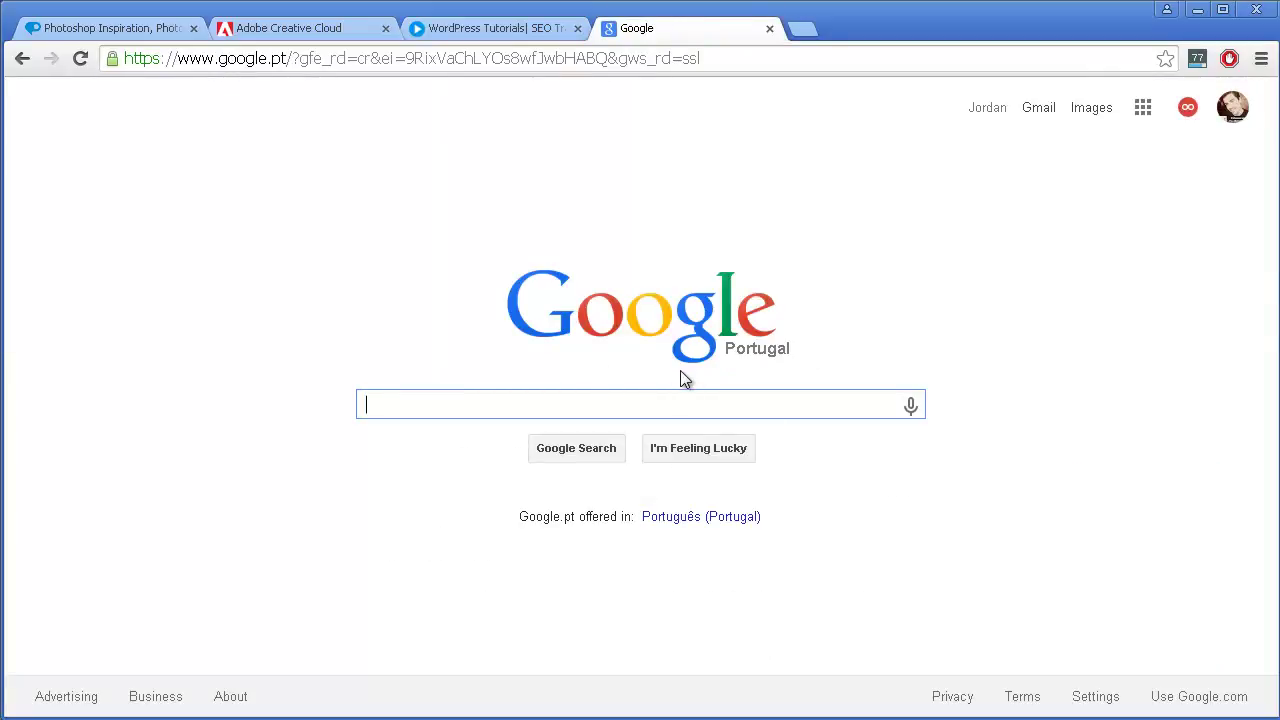
pyautogui.write('f')
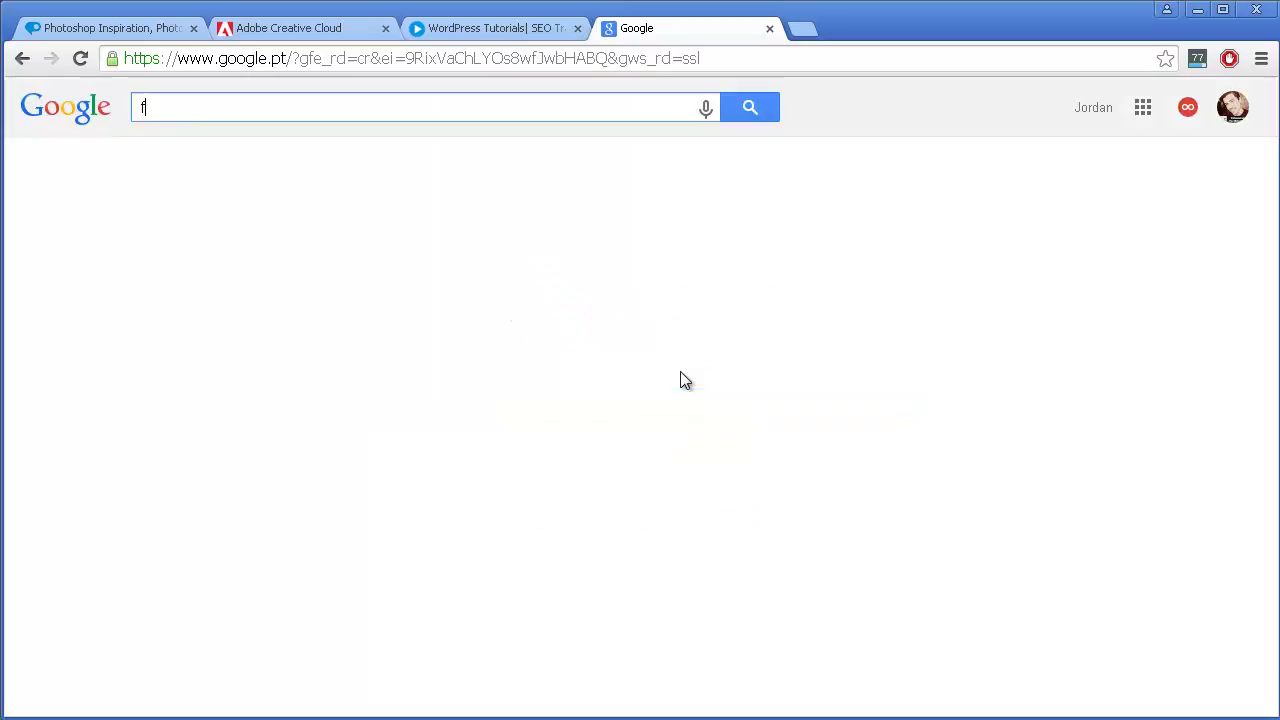
pyautogui.write('ree fonts')
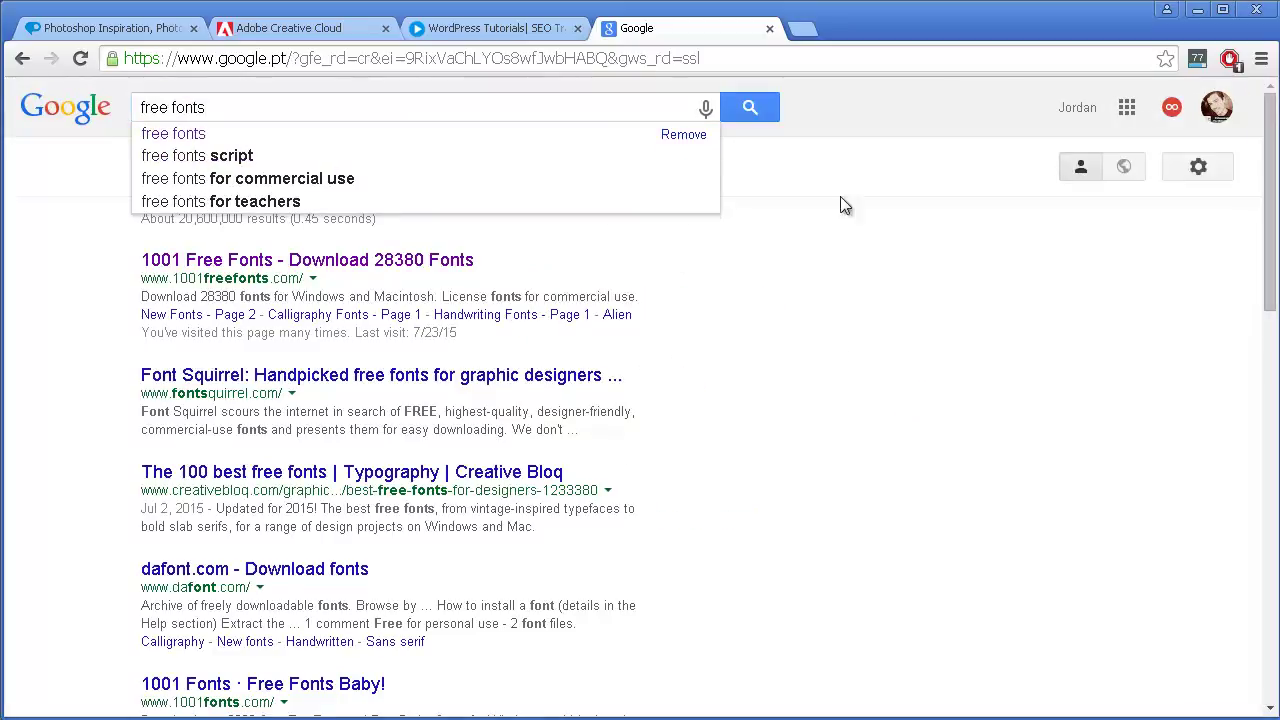
pyautogui.scroll(-5, 802, 352)
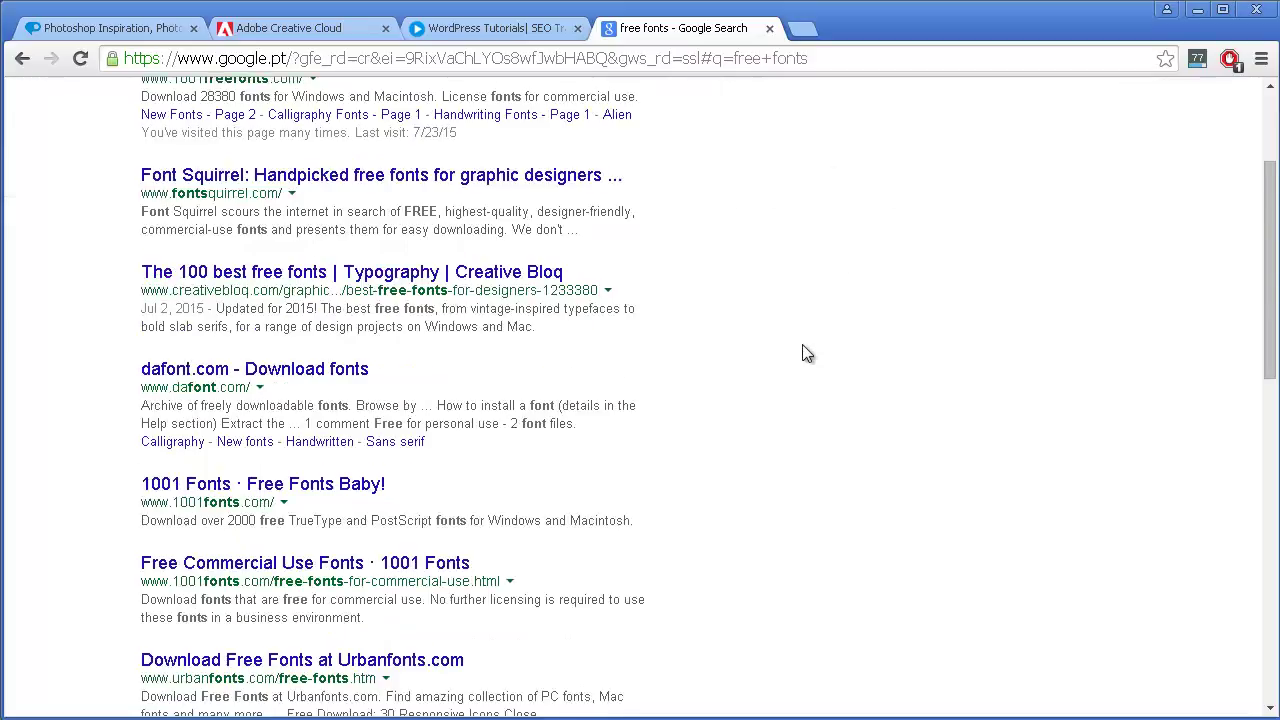
pyautogui.scroll(-6, 805, 355)
pyautogui.scroll(8, 805, 355)
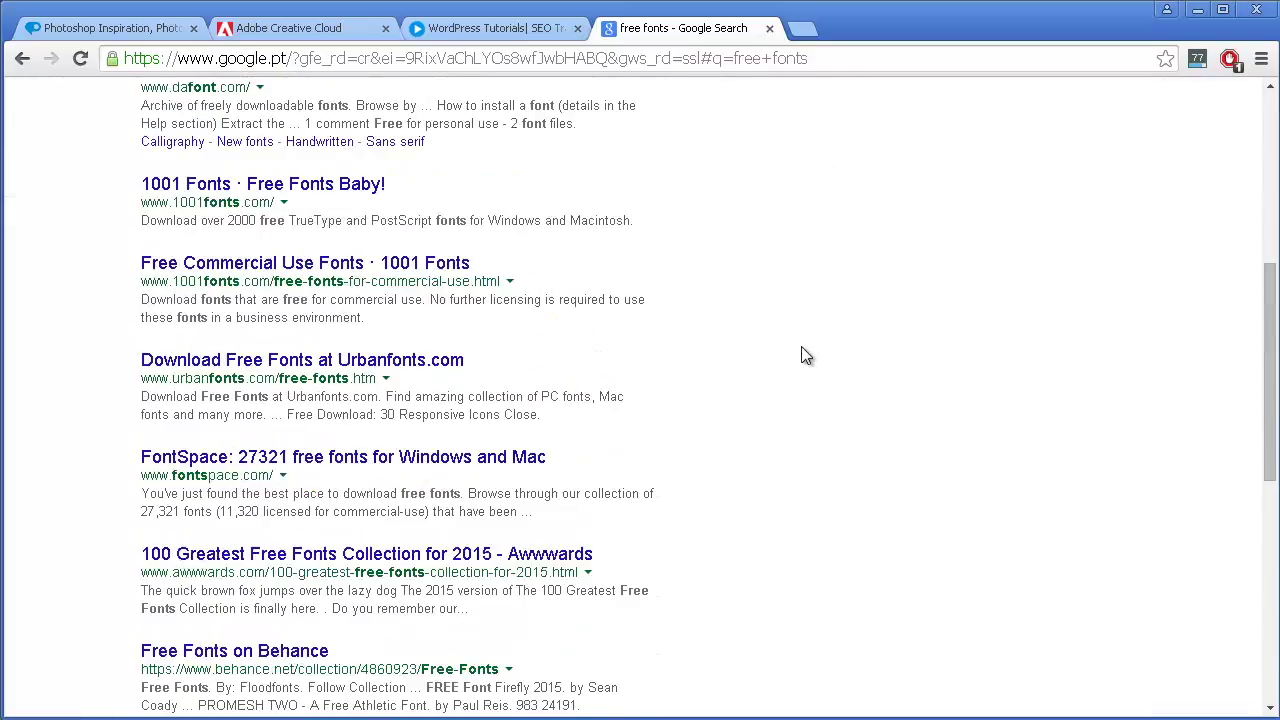
pyautogui.scroll(1, 805, 355)
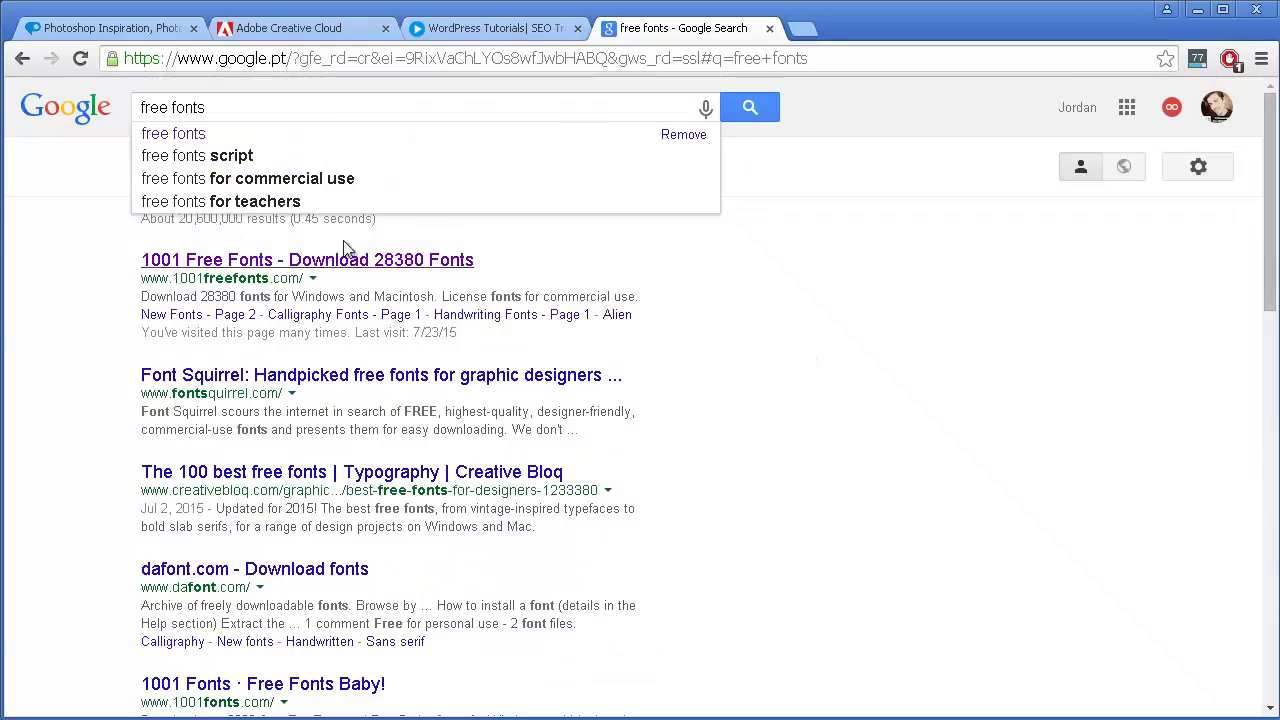
pyautogui.click(285, 261)
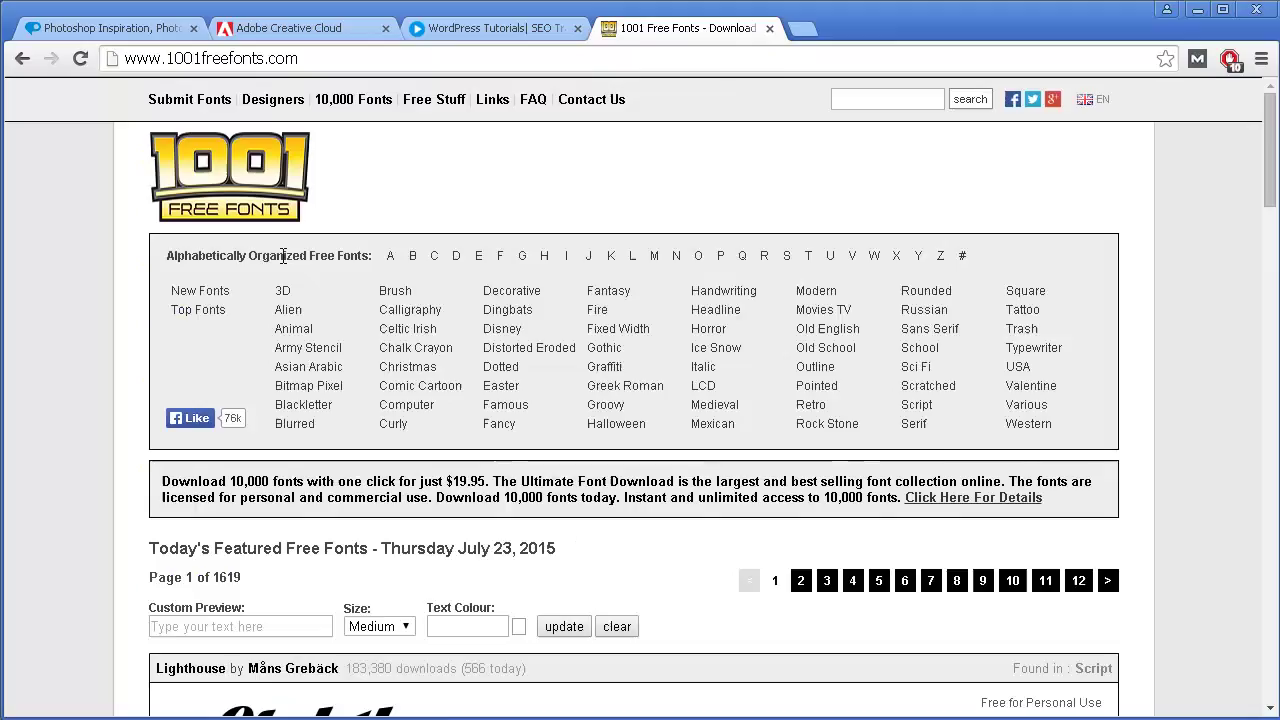
# Examine the featured free fonts on the first page of 1001 Free Fonts.
pyautogui.scroll(-4, 709, 380)
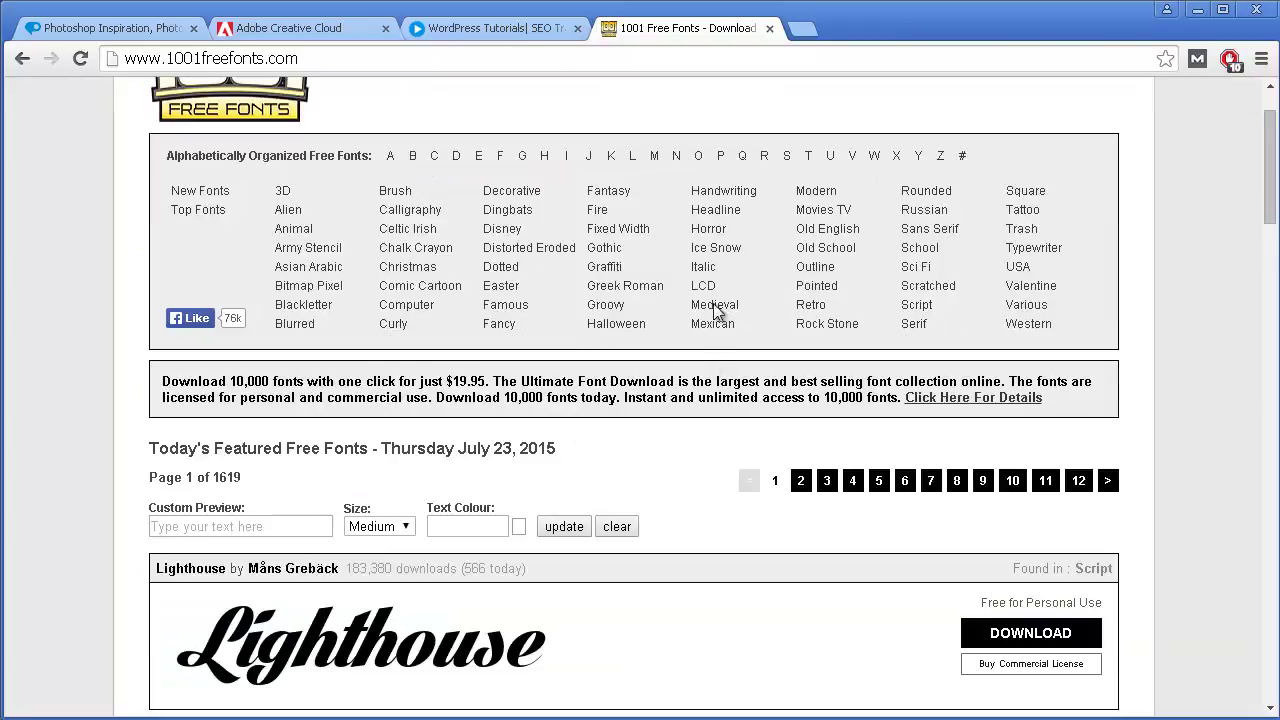
pyautogui.scroll(-6, 705, 280)
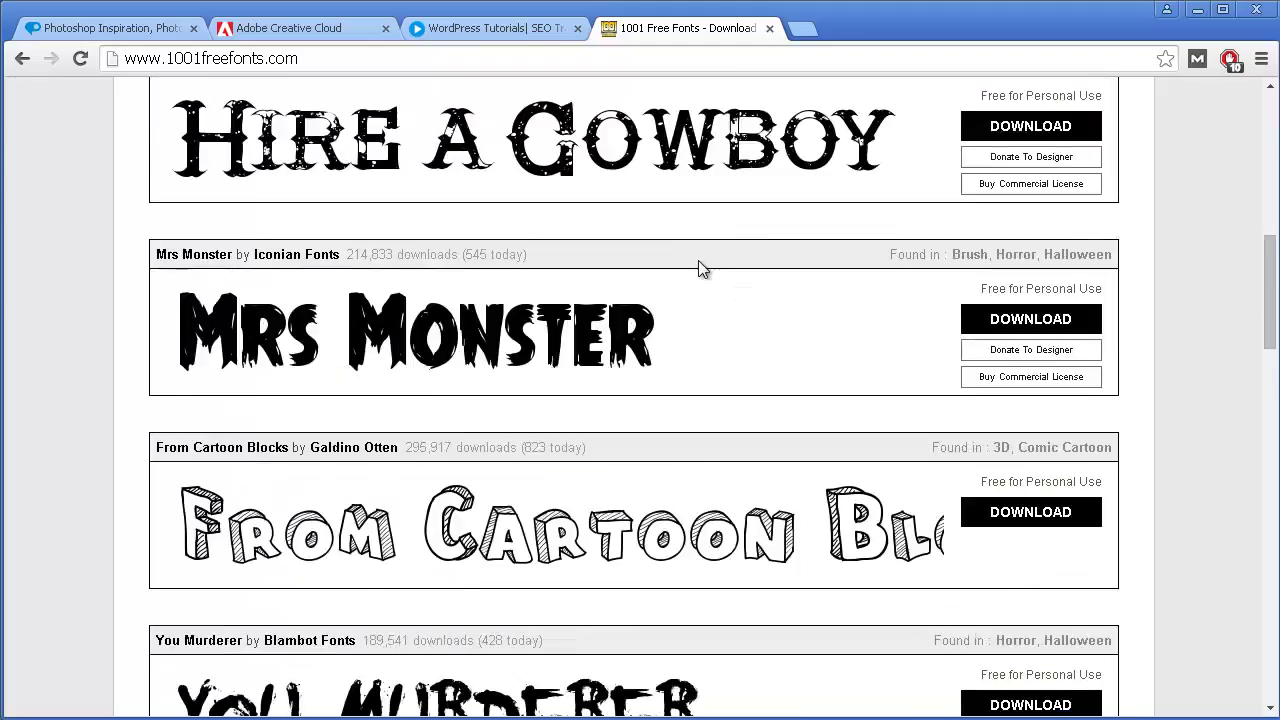
pyautogui.scroll(-5, 700, 268)
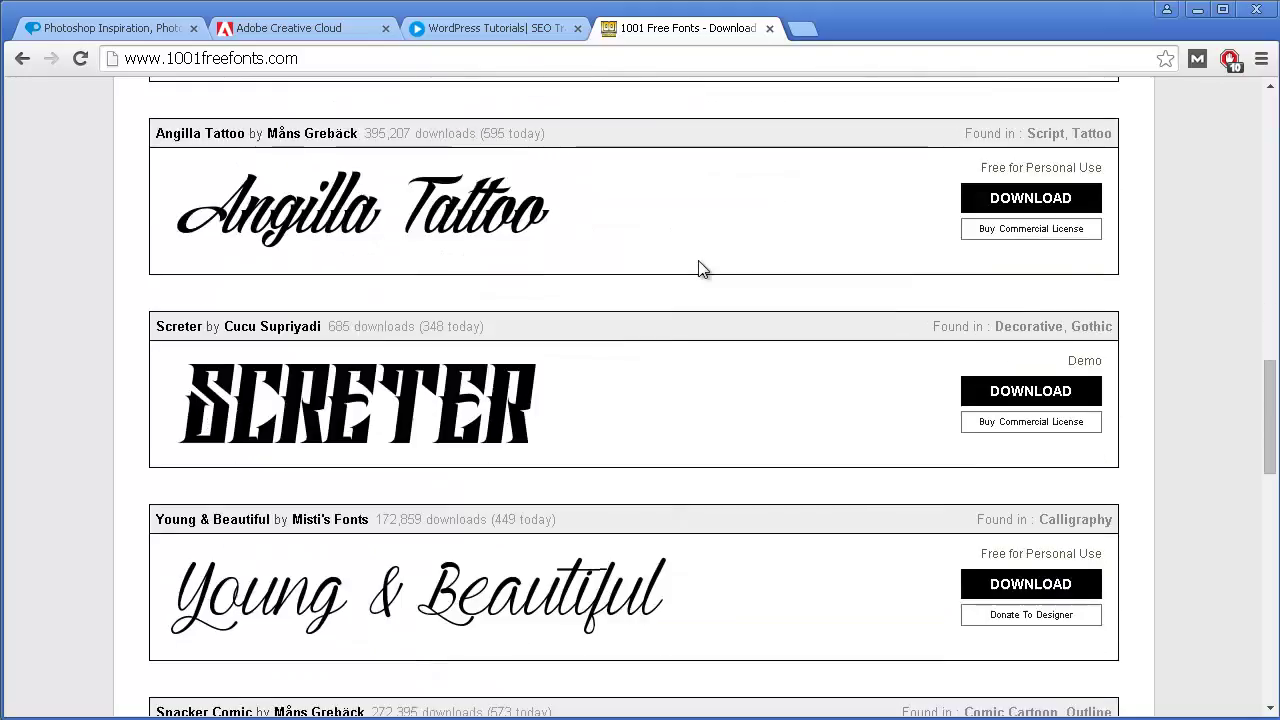
pyautogui.scroll(-2, 628, 157)
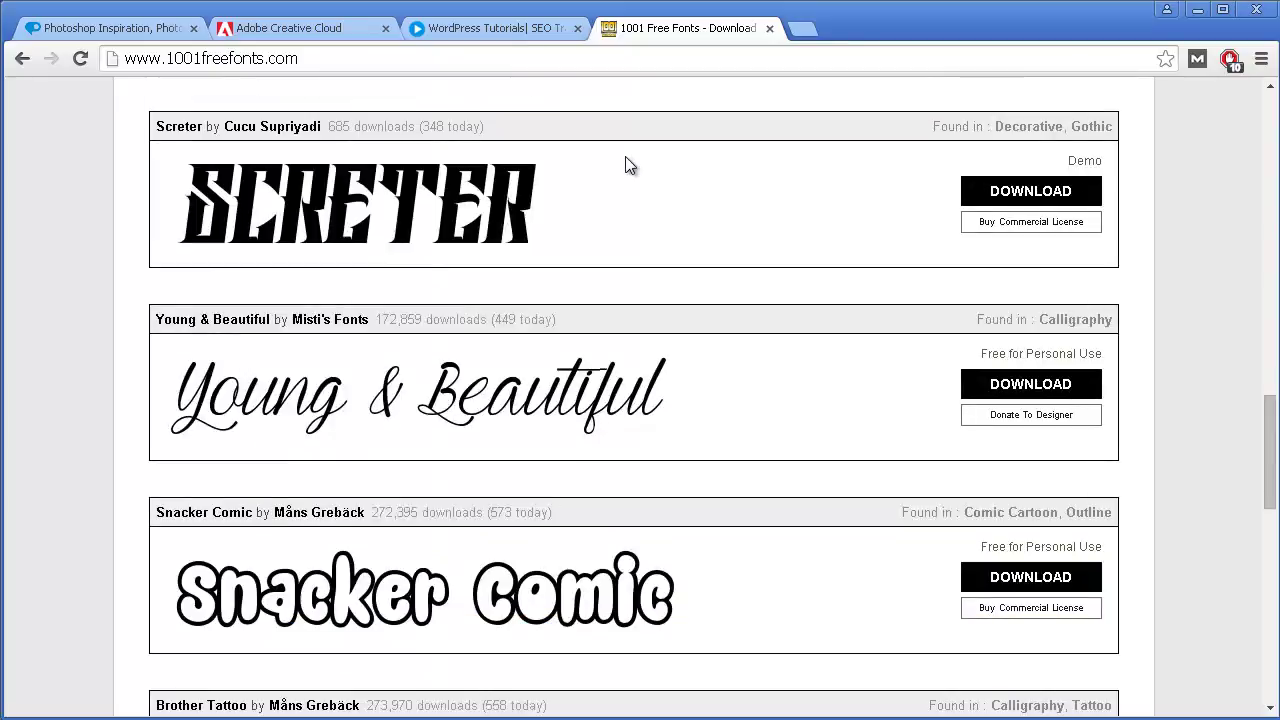
pyautogui.scroll(-2, 628, 162)
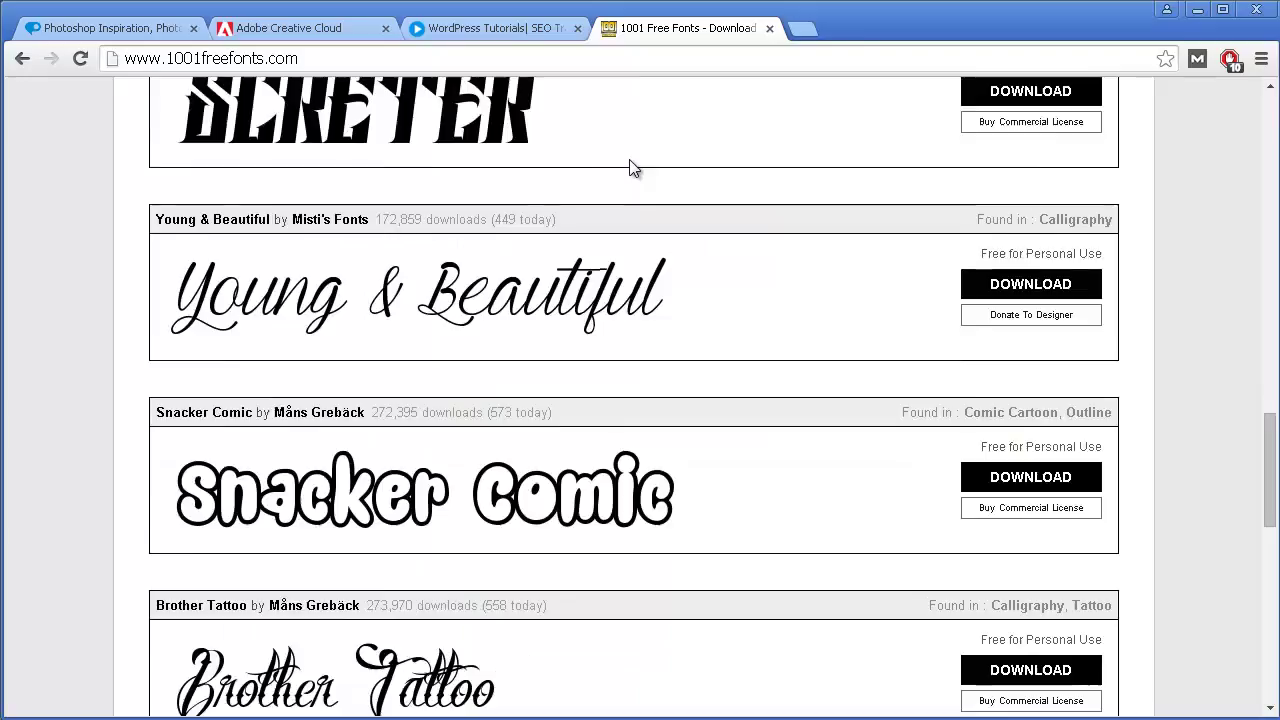
pyautogui.scroll(-2, 632, 167)
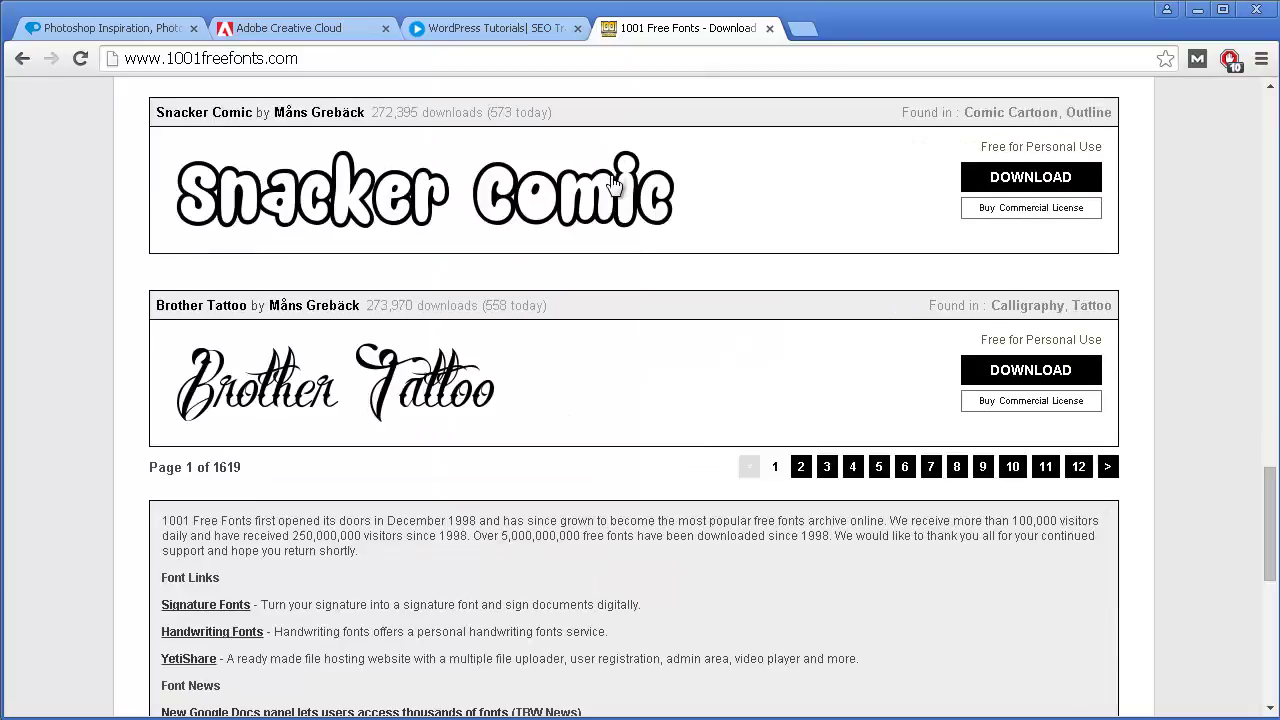
pyautogui.scroll(2, 615, 185)
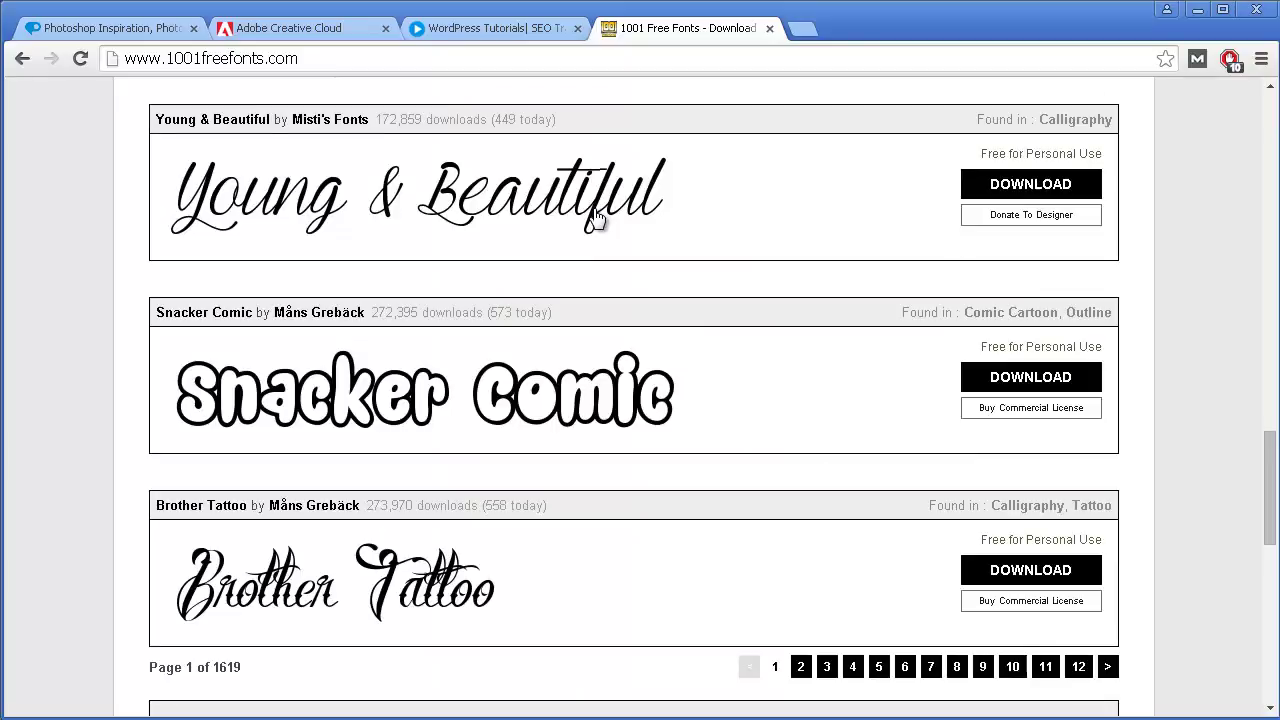
pyautogui.scroll(5, 595, 220)
pyautogui.scroll(2, 572, 282)
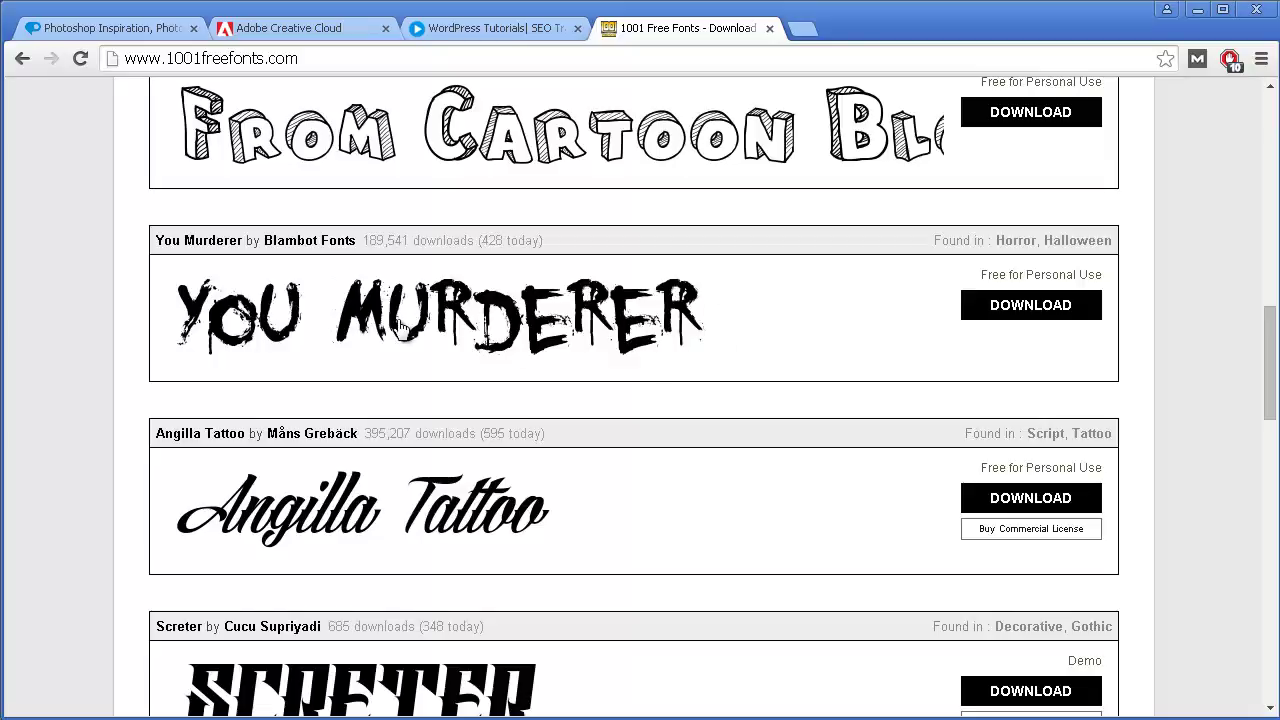
pyautogui.scroll(1, 459, 287)
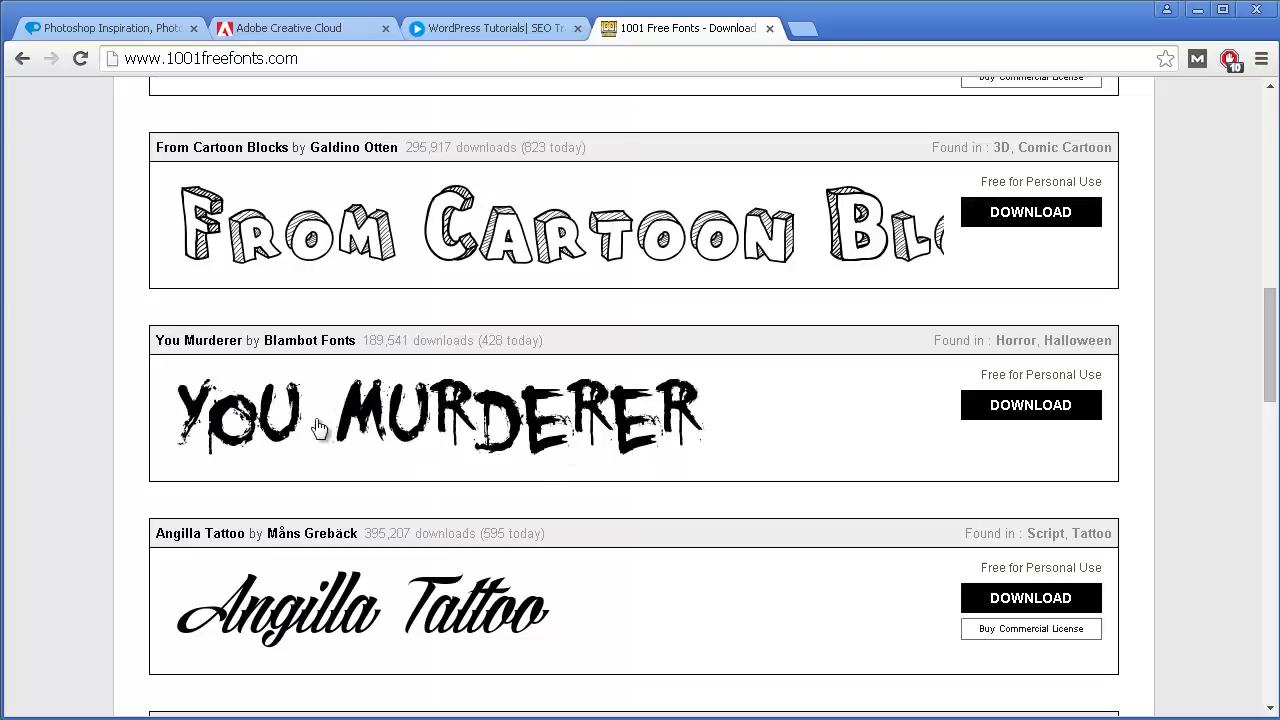
pyautogui.scroll(7, 637, 428)
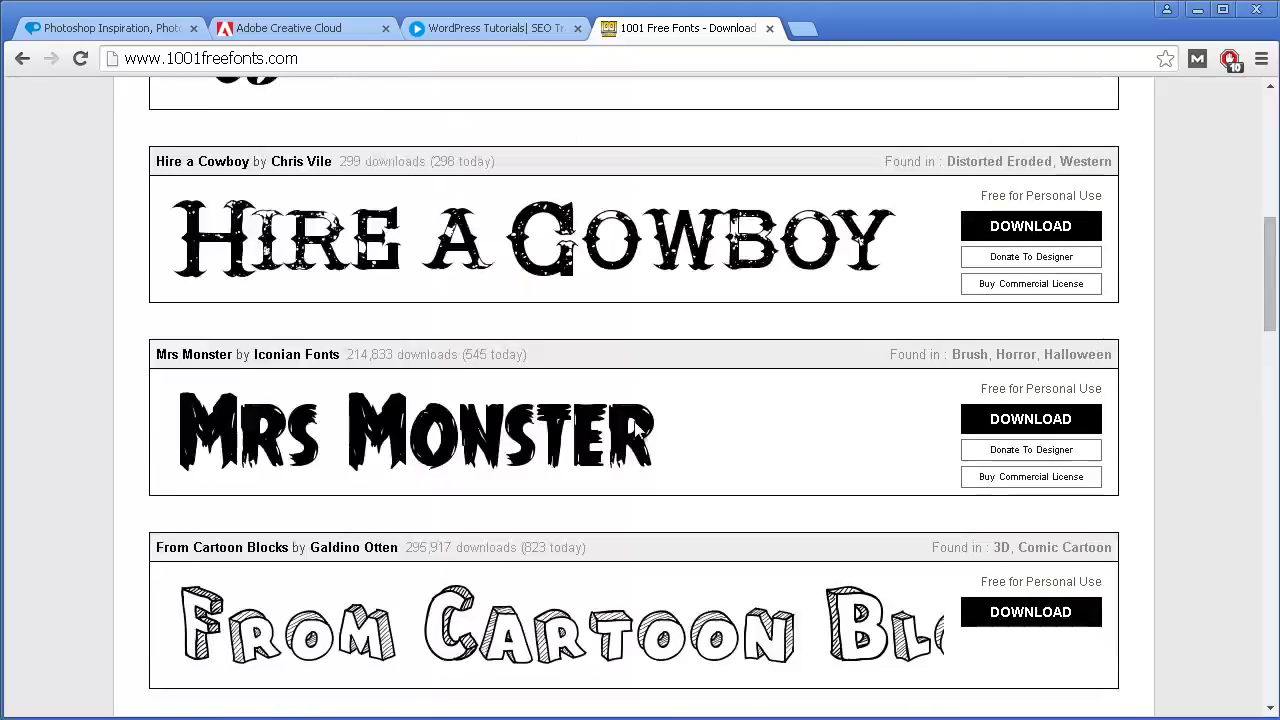
pyautogui.scroll(-7, 634, 415)
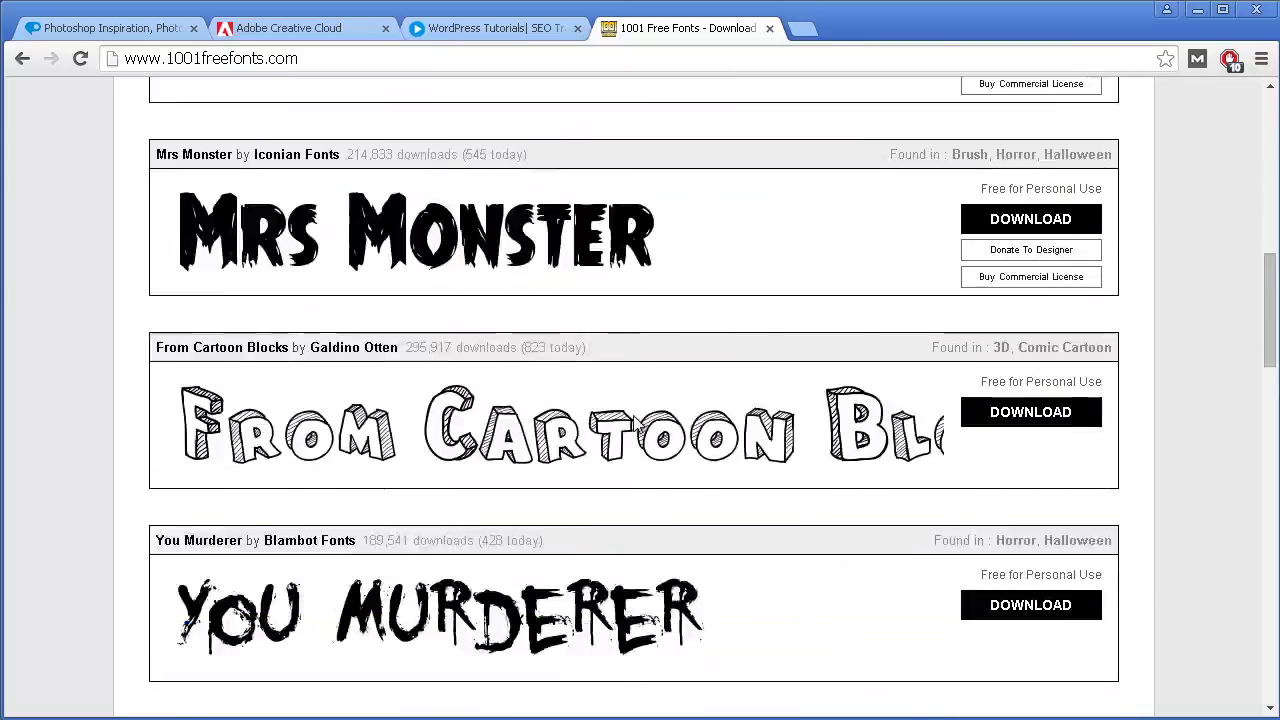
pyautogui.scroll(-11, 634, 420)
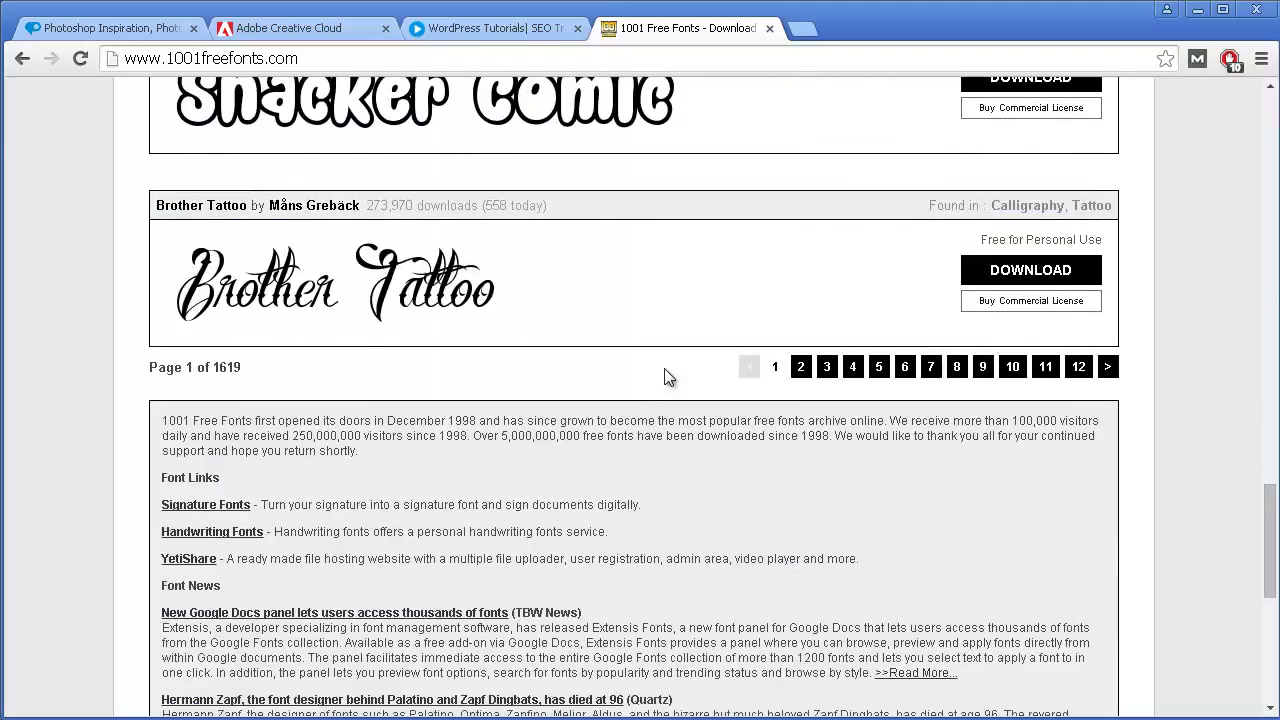
# Go to page 4 of the font listing and download the Swansea font.
pyautogui.click(854, 367)
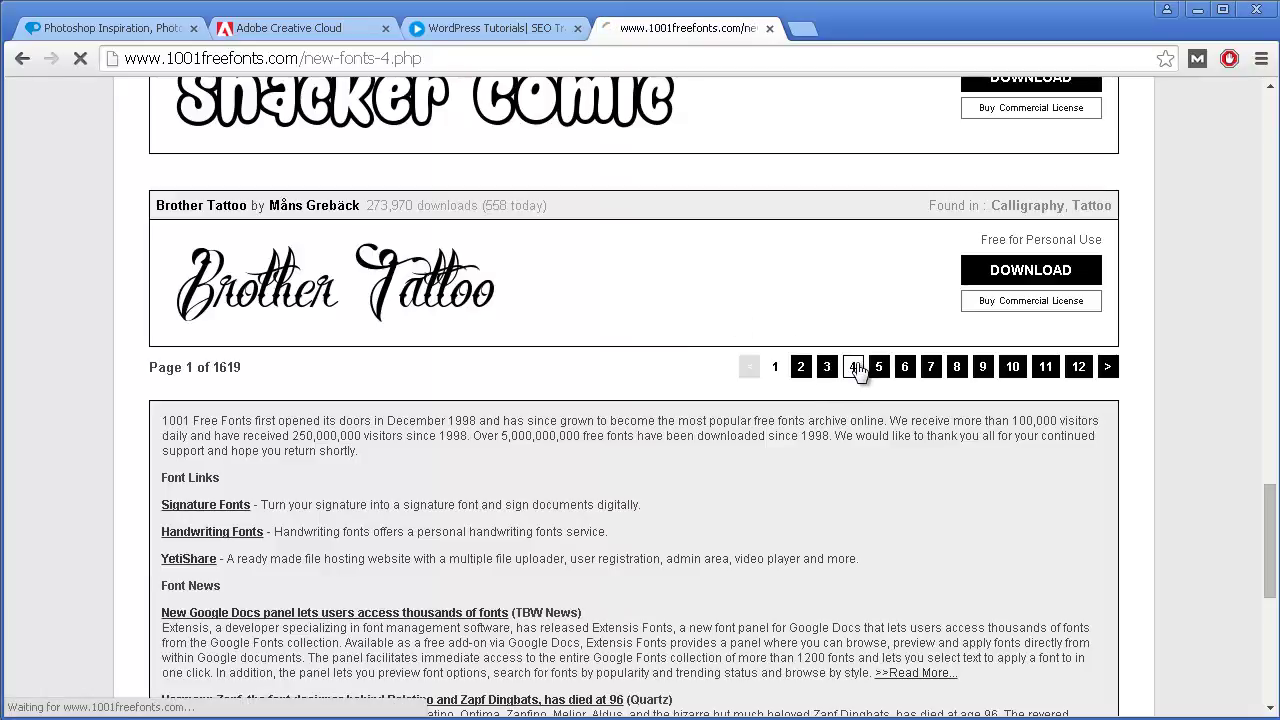
pyautogui.scroll(-11, 856, 370)
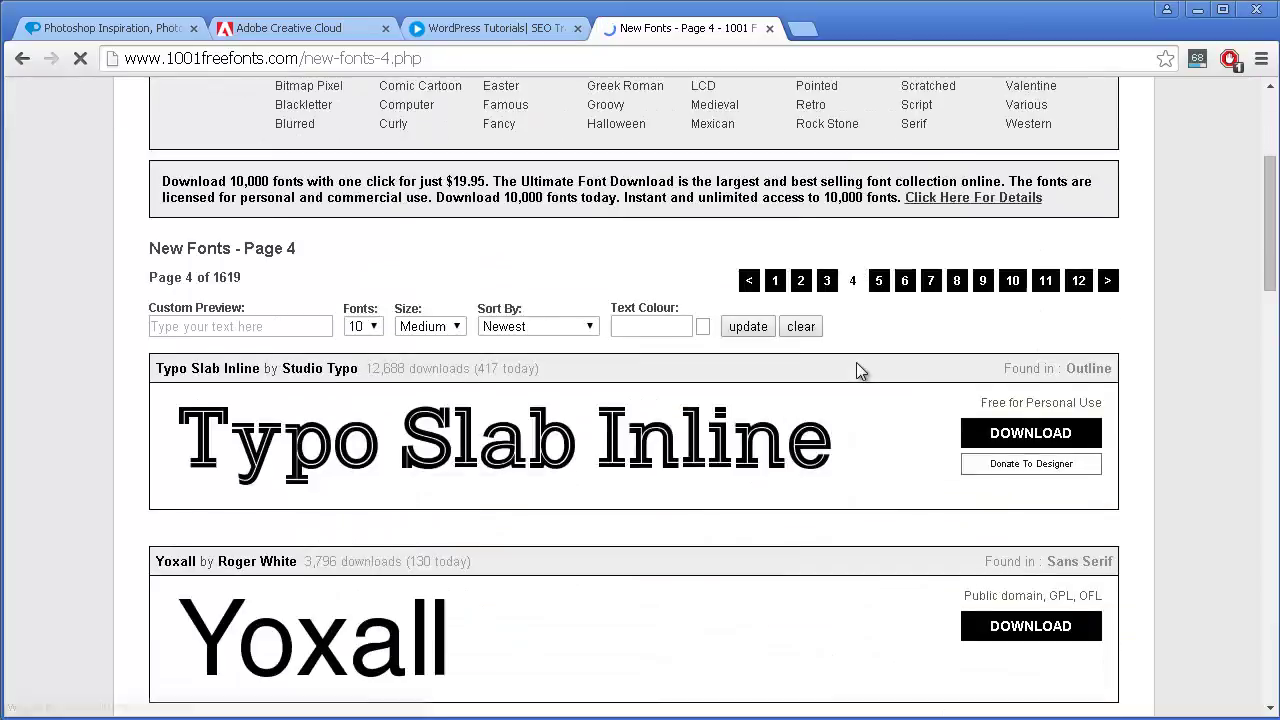
pyautogui.scroll(-10, 860, 372)
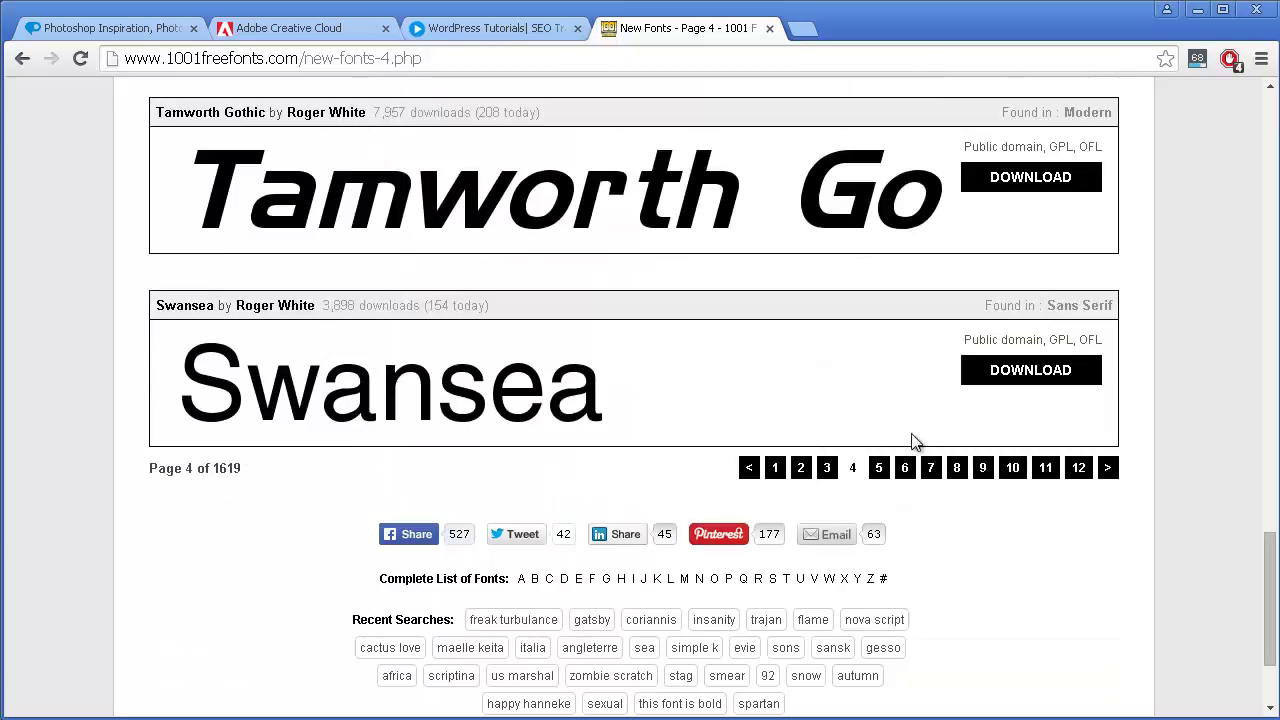
pyautogui.click(1017, 385)
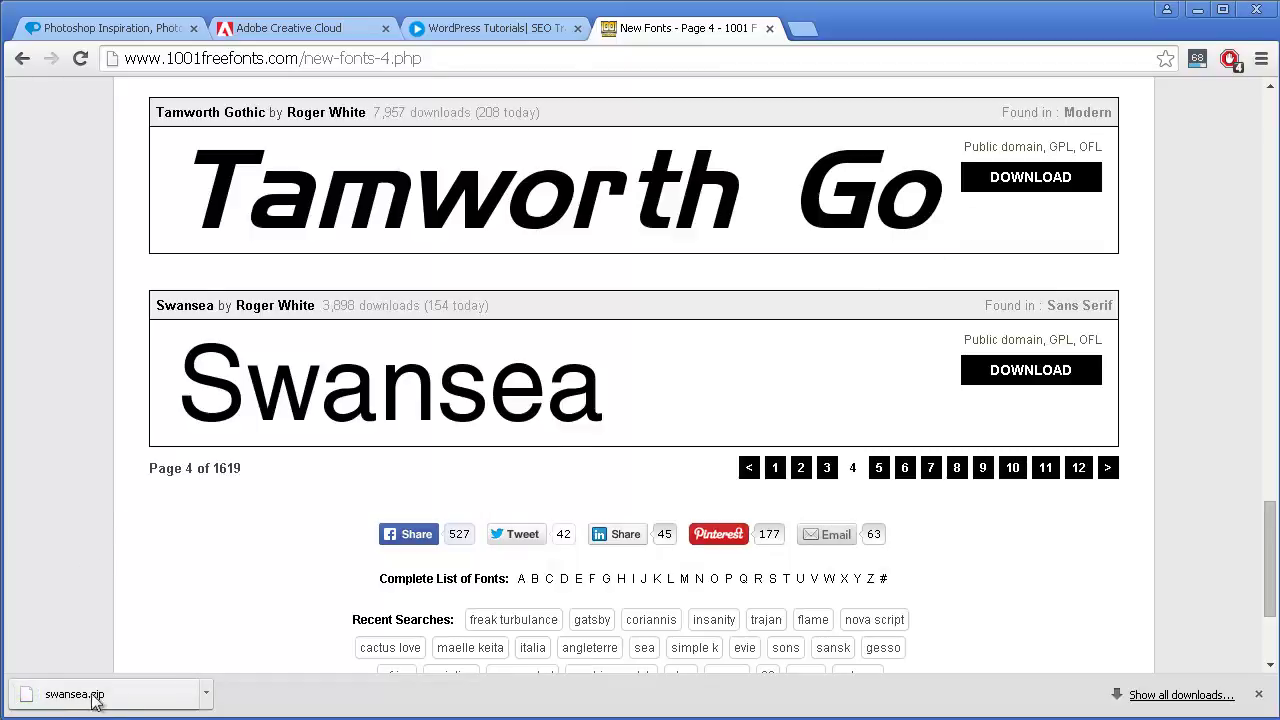
# Switch to Windows Explorer and extract swansea.zip directly into the Download font folder.
pyautogui.click(1279, 135)
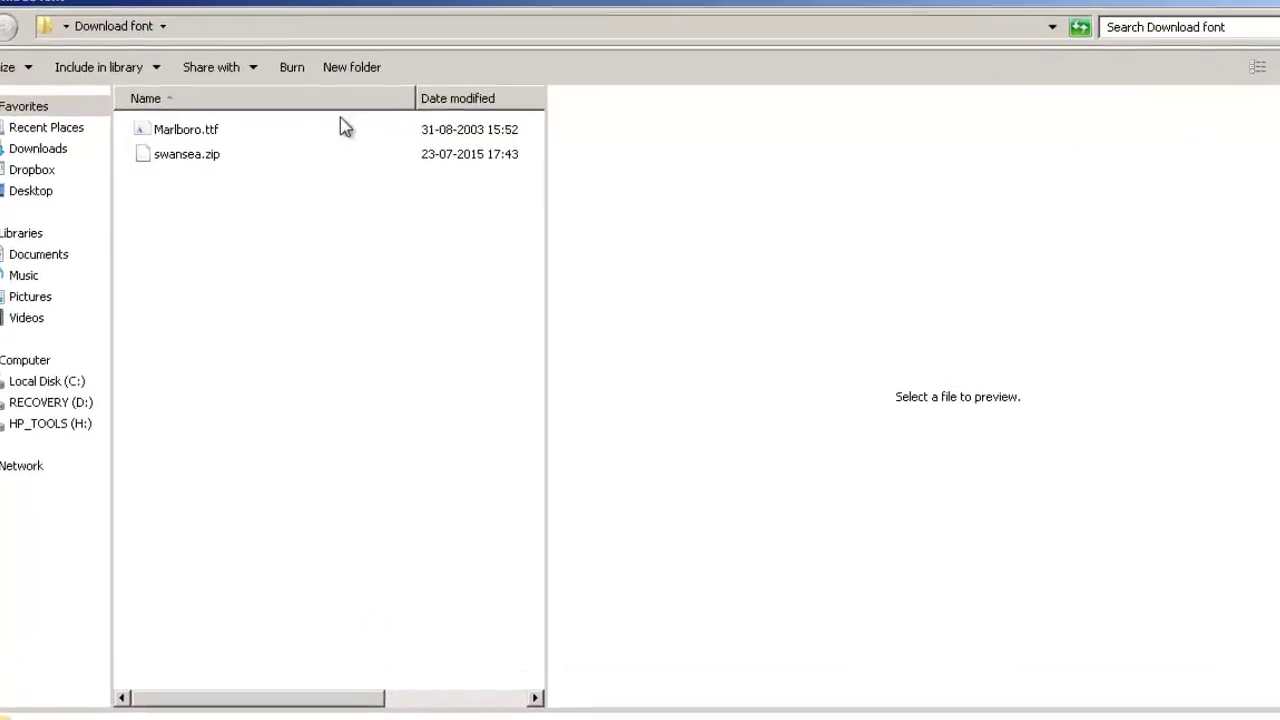
pyautogui.click(184, 159)
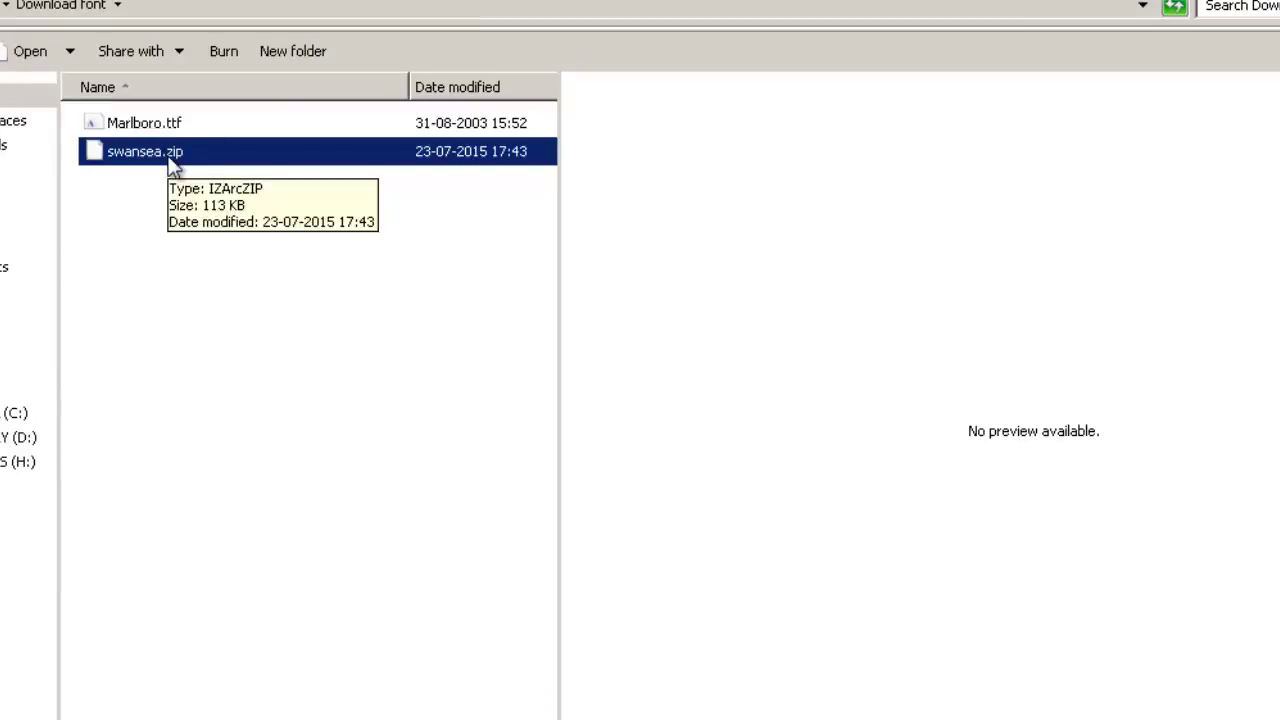
pyautogui.rightClick(159, 155)
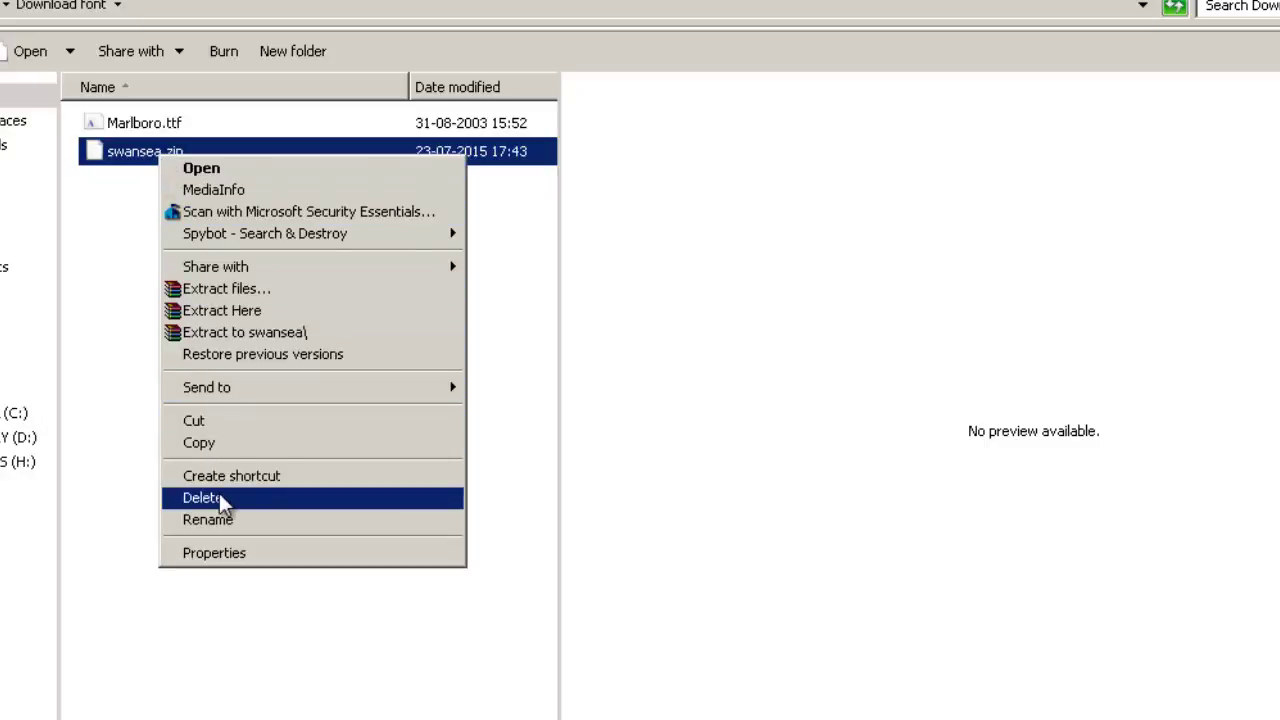
pyautogui.click(261, 312)
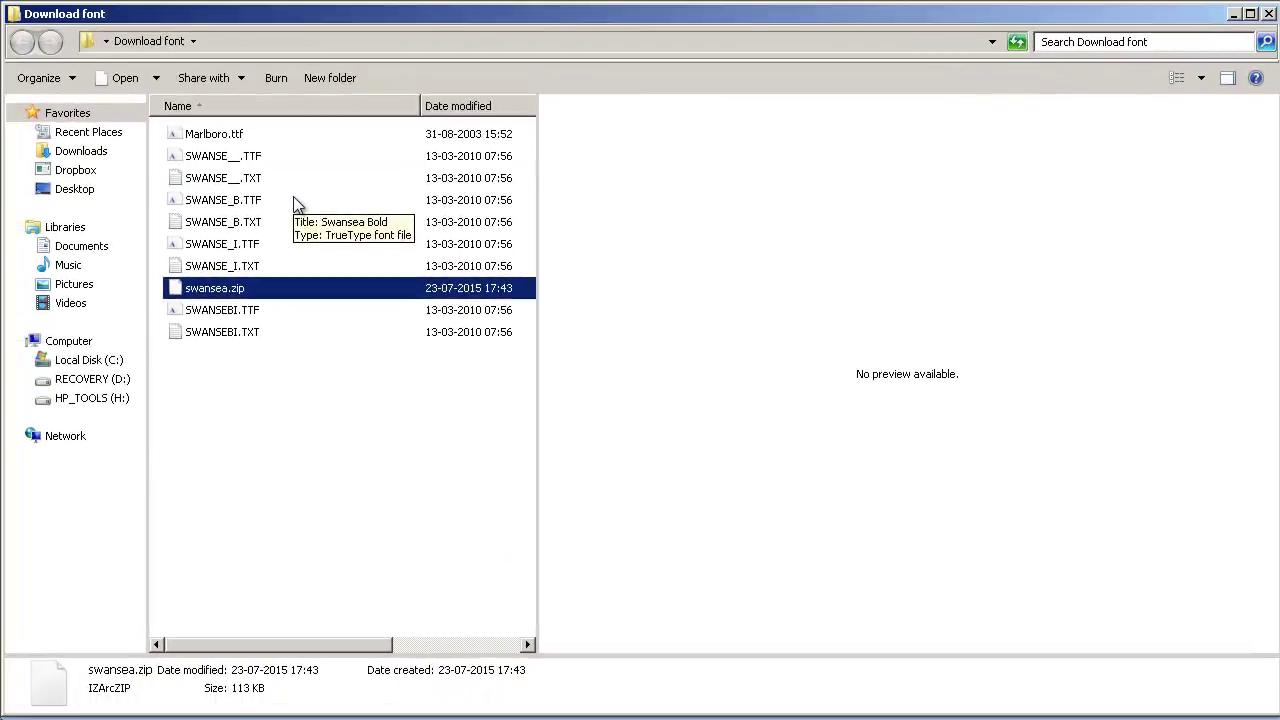
# Preview the extracted font files SWANSE__.TTF, SWANSE_B.TTF, SWANSE_I.TTF and SWANSEBI.TTF, and clear the selection.
pyautogui.click(261, 160)
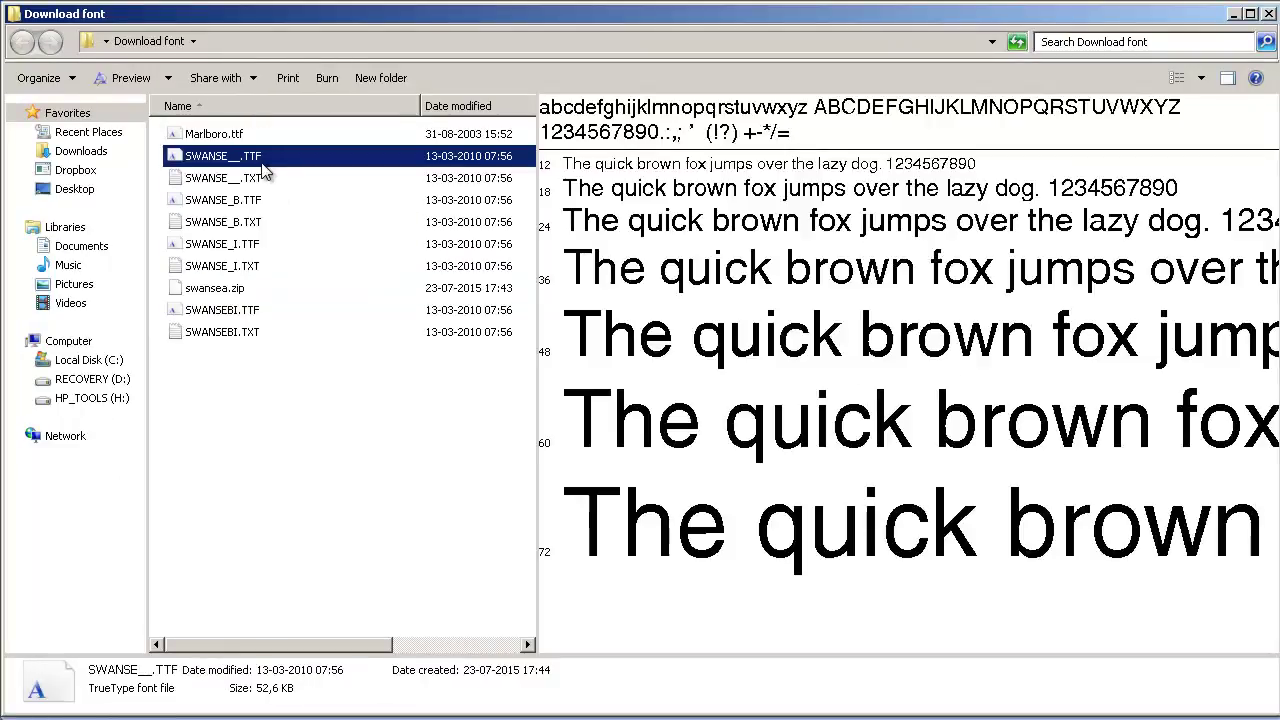
pyautogui.keyDown('ctrl'); pyautogui.click(243, 201); pyautogui.keyUp('ctrl')
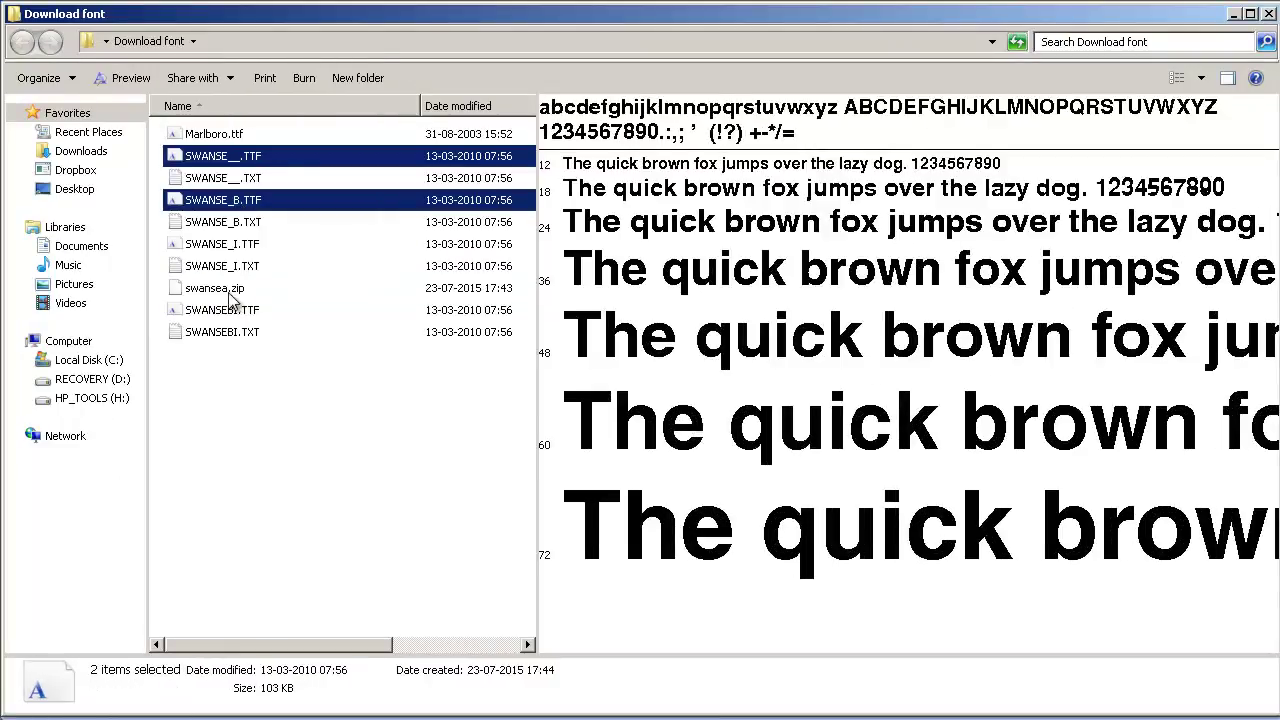
pyautogui.keyDown('ctrl'); pyautogui.click(234, 246); pyautogui.keyUp('ctrl')
pyautogui.keyDown('ctrl'); pyautogui.click(236, 314); pyautogui.keyUp('ctrl')
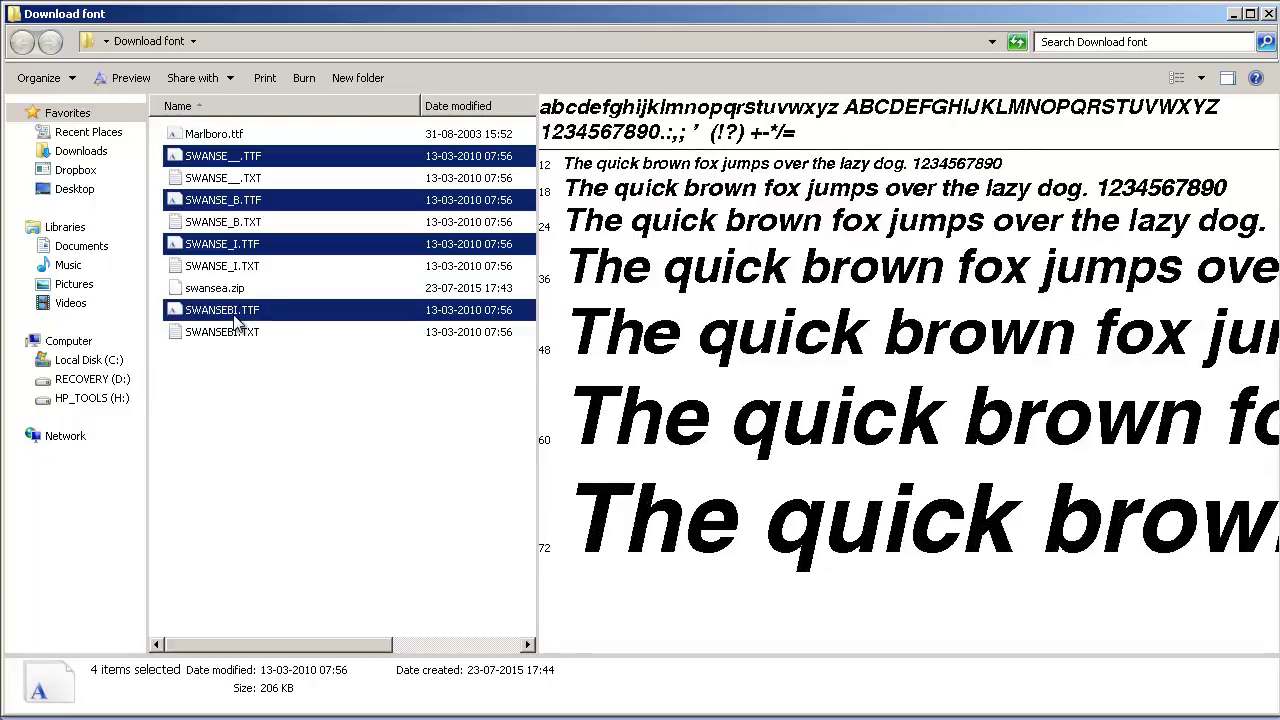
pyautogui.click(321, 468)
# Install Marlboro.ttf into the Windows Fonts folder, replacing the already installed copy, and close the Fonts window.
pyautogui.click(228, 138)
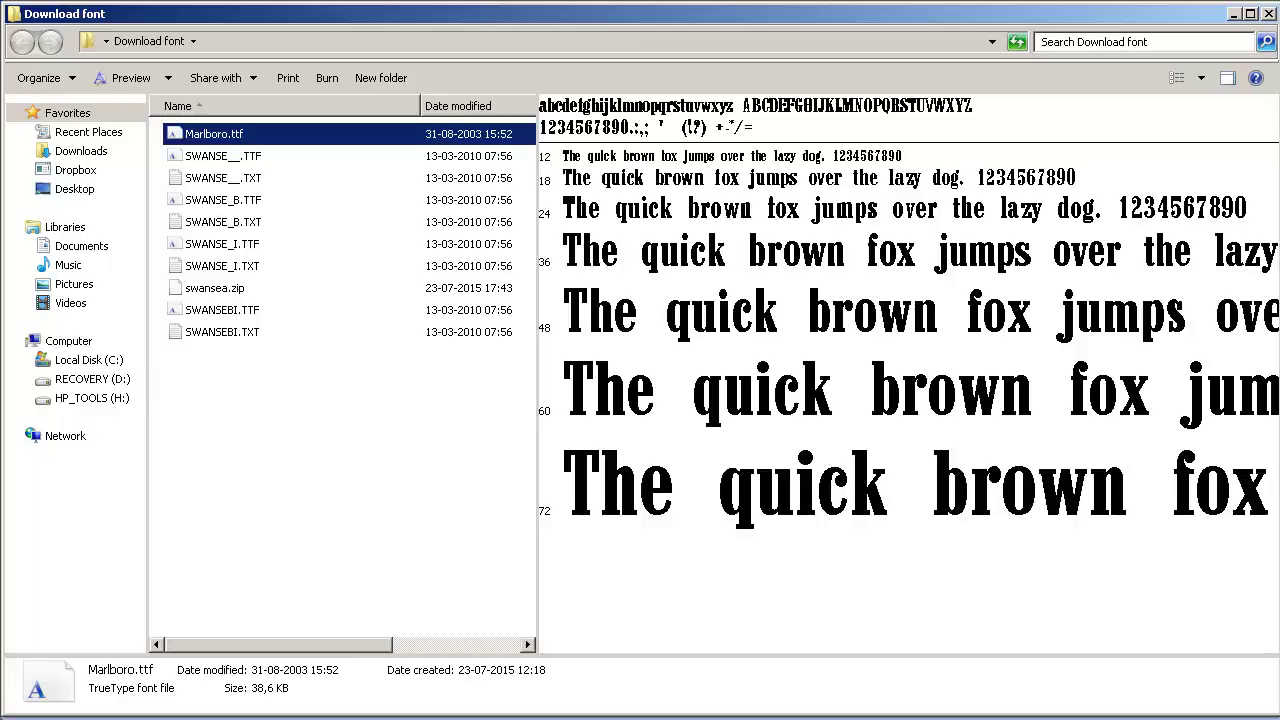
pyautogui.press('super')
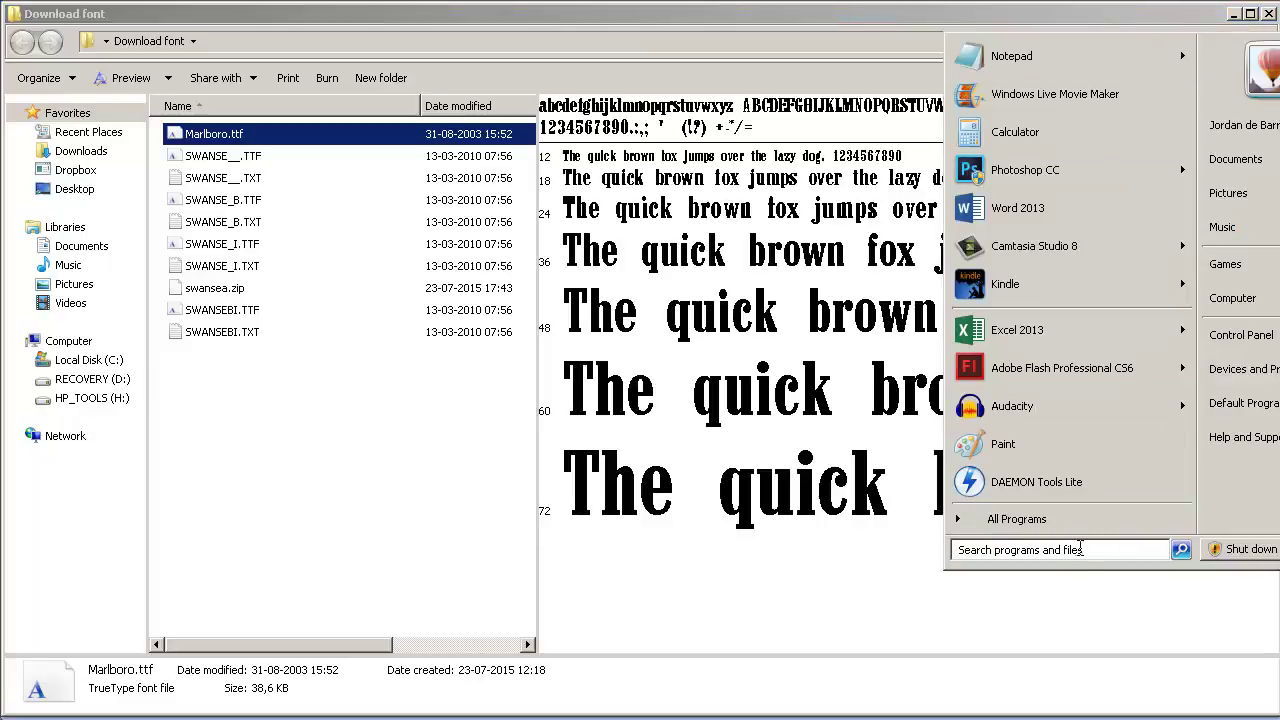
pyautogui.write('fonts')
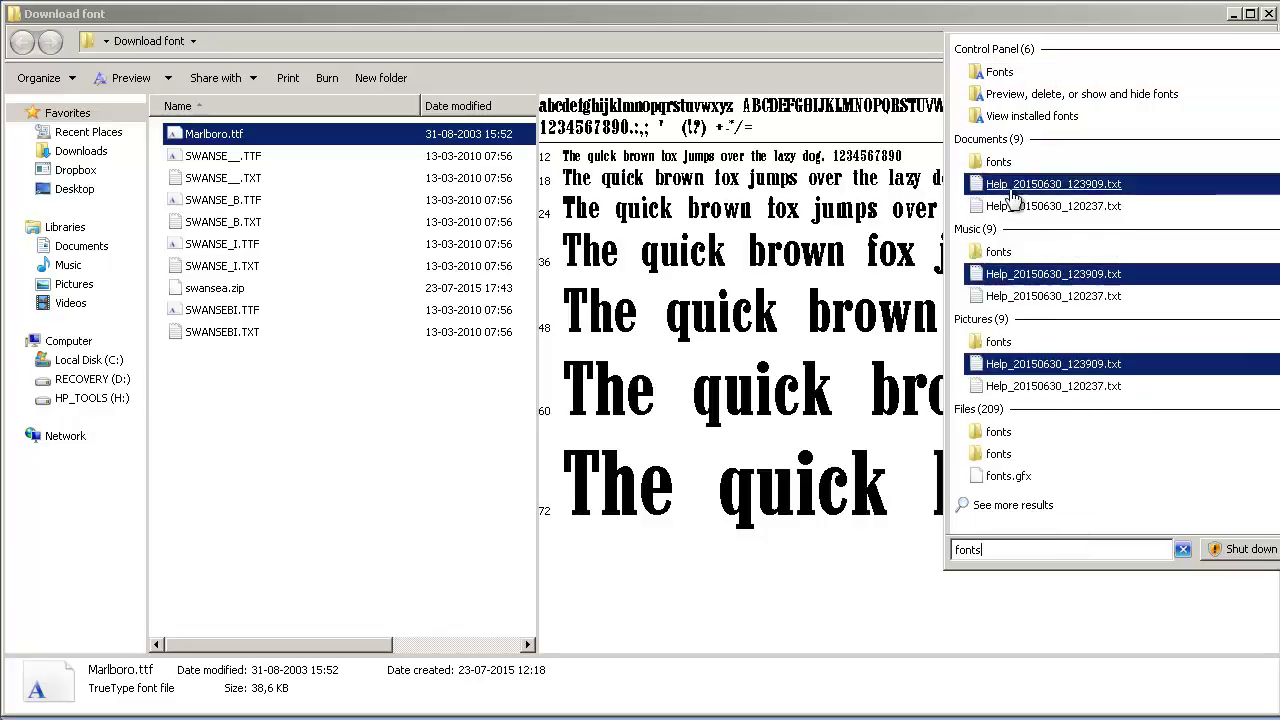
pyautogui.click(1000, 74)
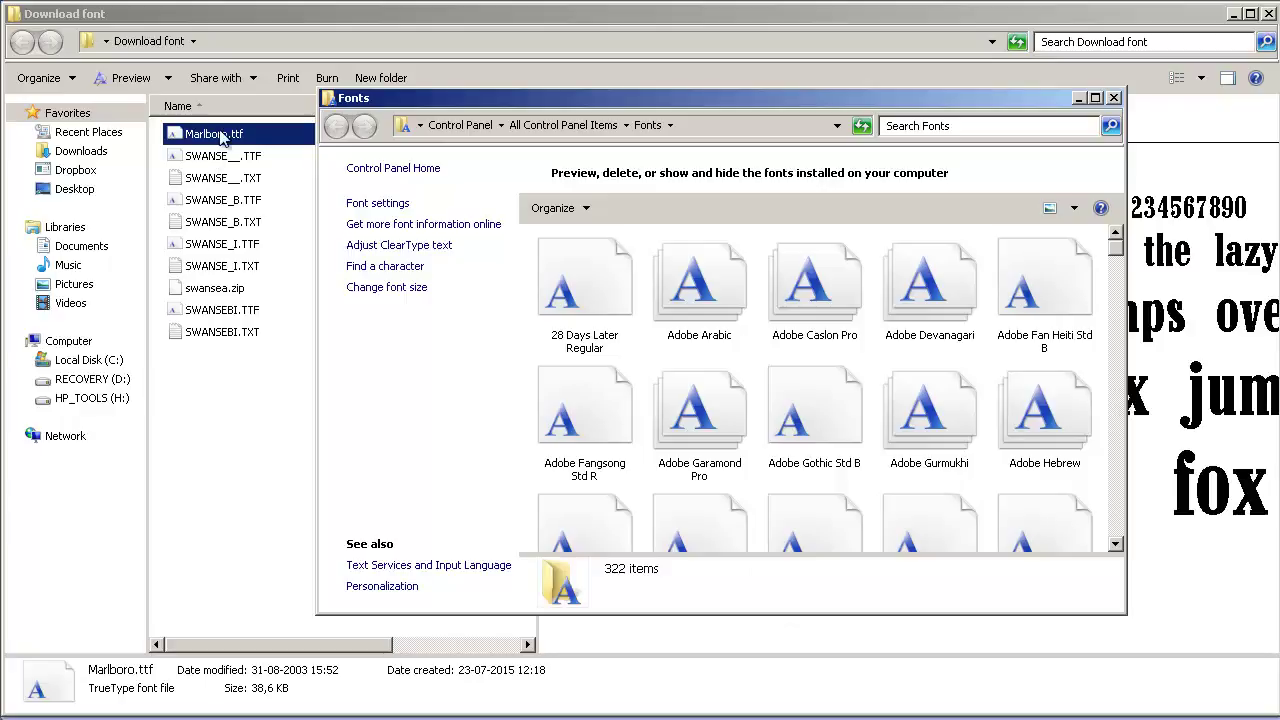
pyautogui.moveTo(221, 137); pyautogui.dragTo(852, 456)
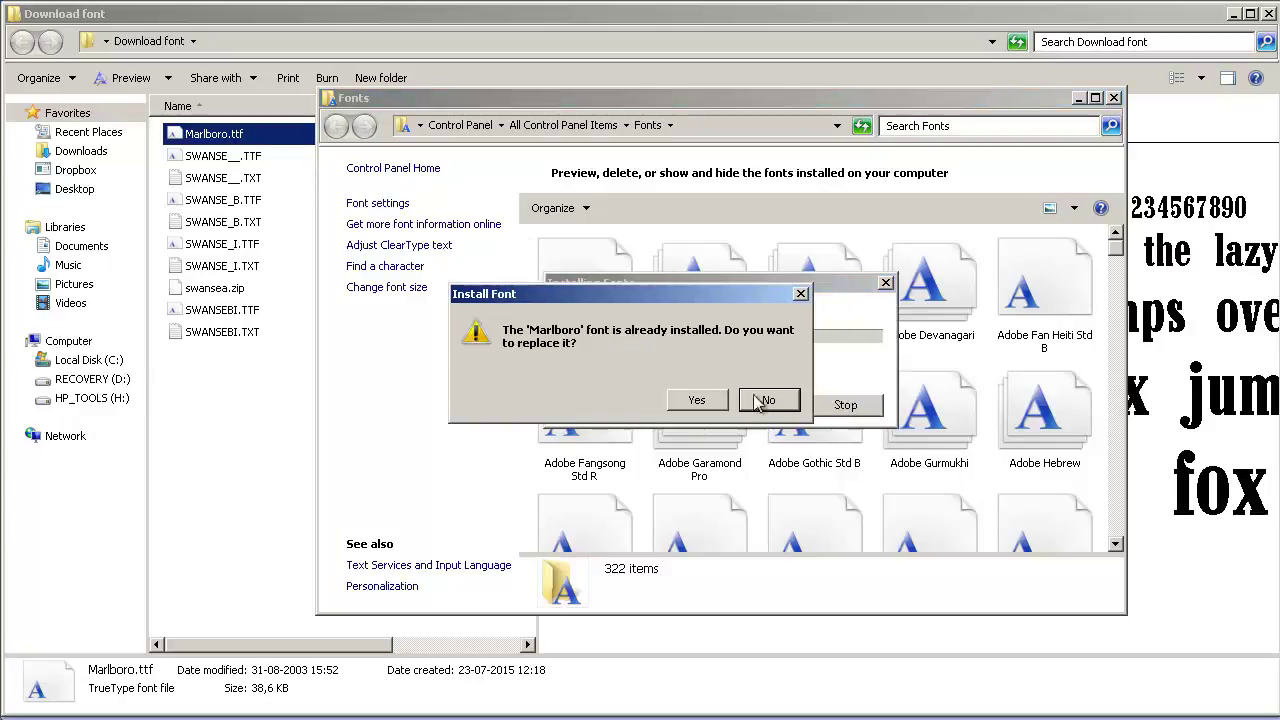
pyautogui.click(708, 401)
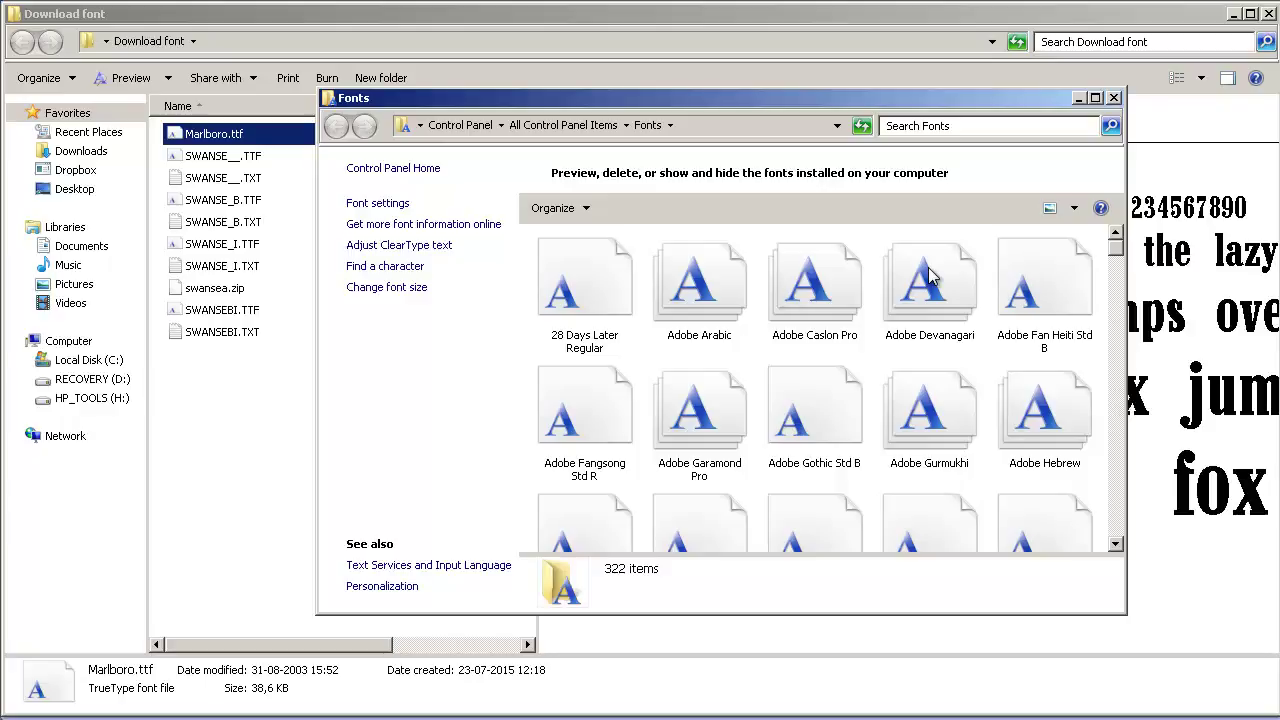
pyautogui.click(1114, 98)
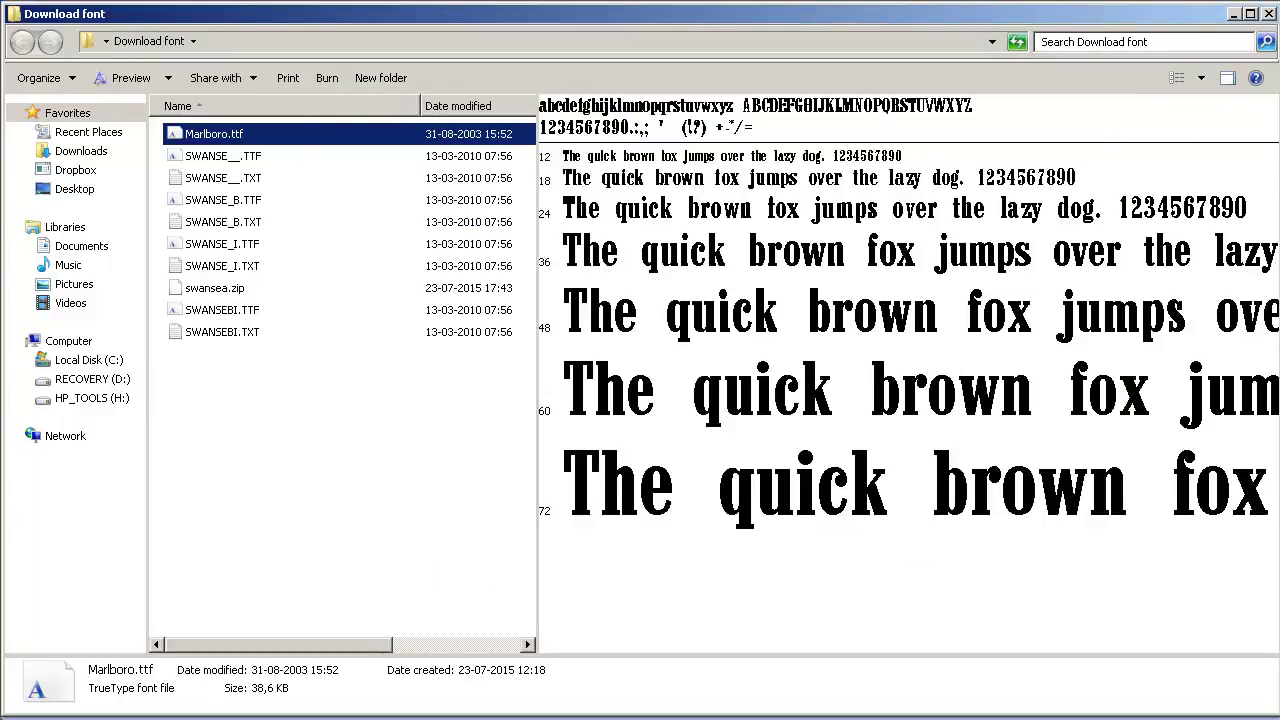
# Switch to Photoshop CC by launching it.
pyautogui.press('super')
pyautogui.moveTo(1033, 167)
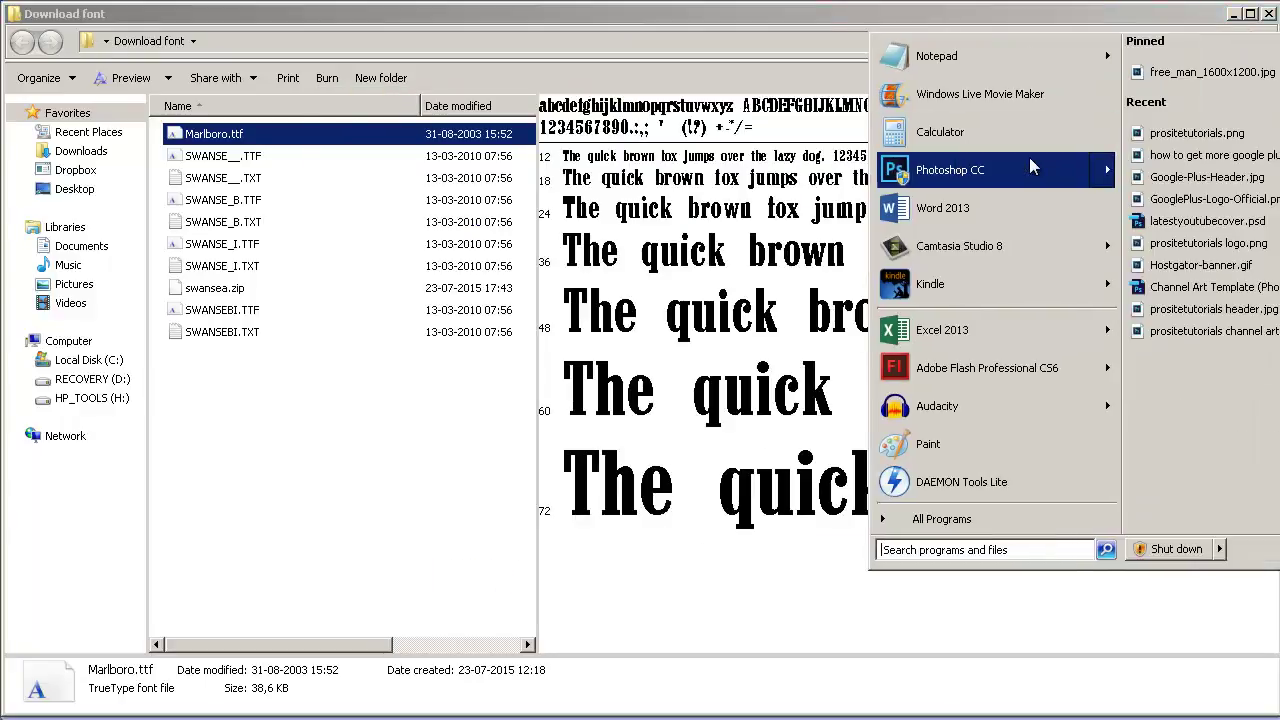
pyautogui.click(1033, 168)
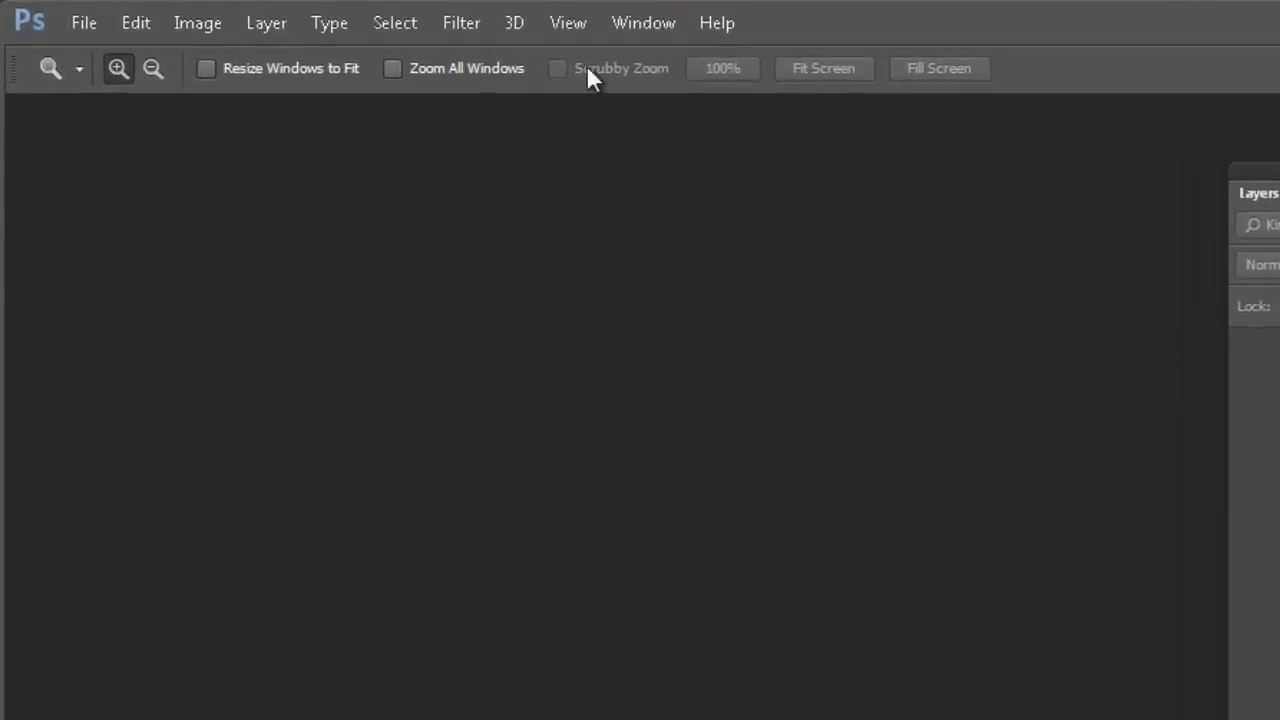
# Hide the Layers panel and show it again.
pyautogui.click(686, 30)
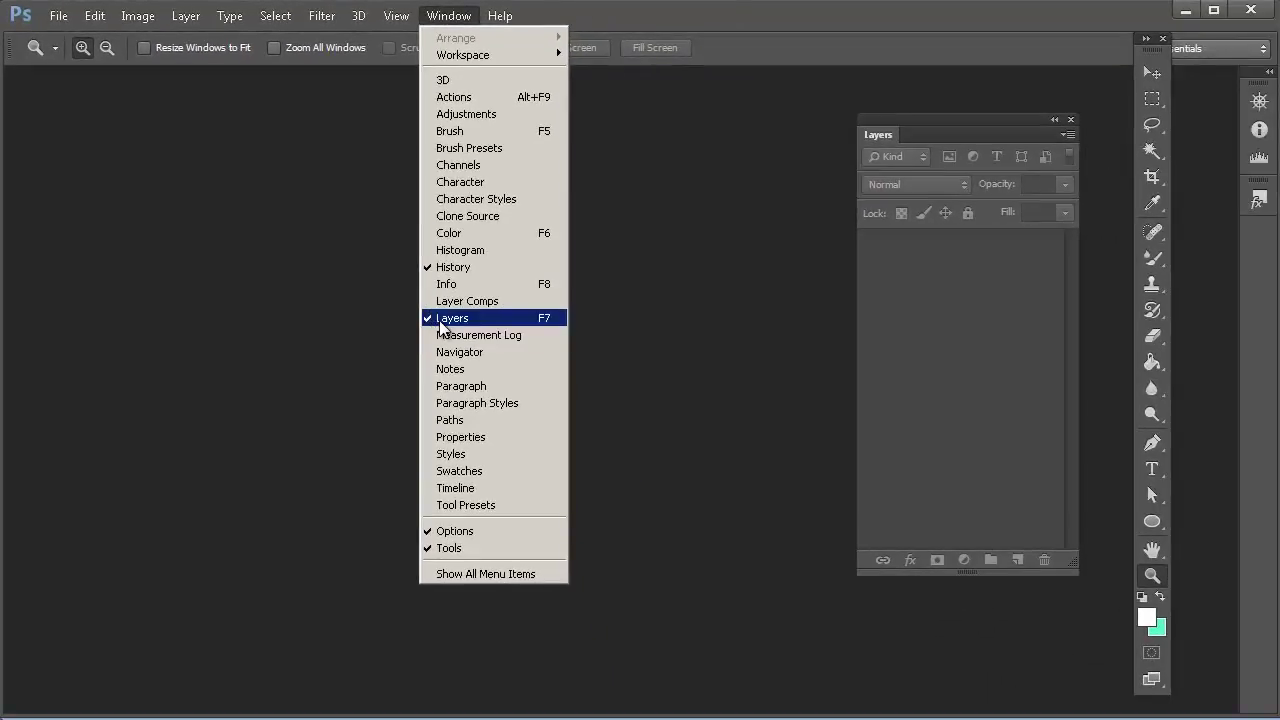
pyautogui.click(442, 327)
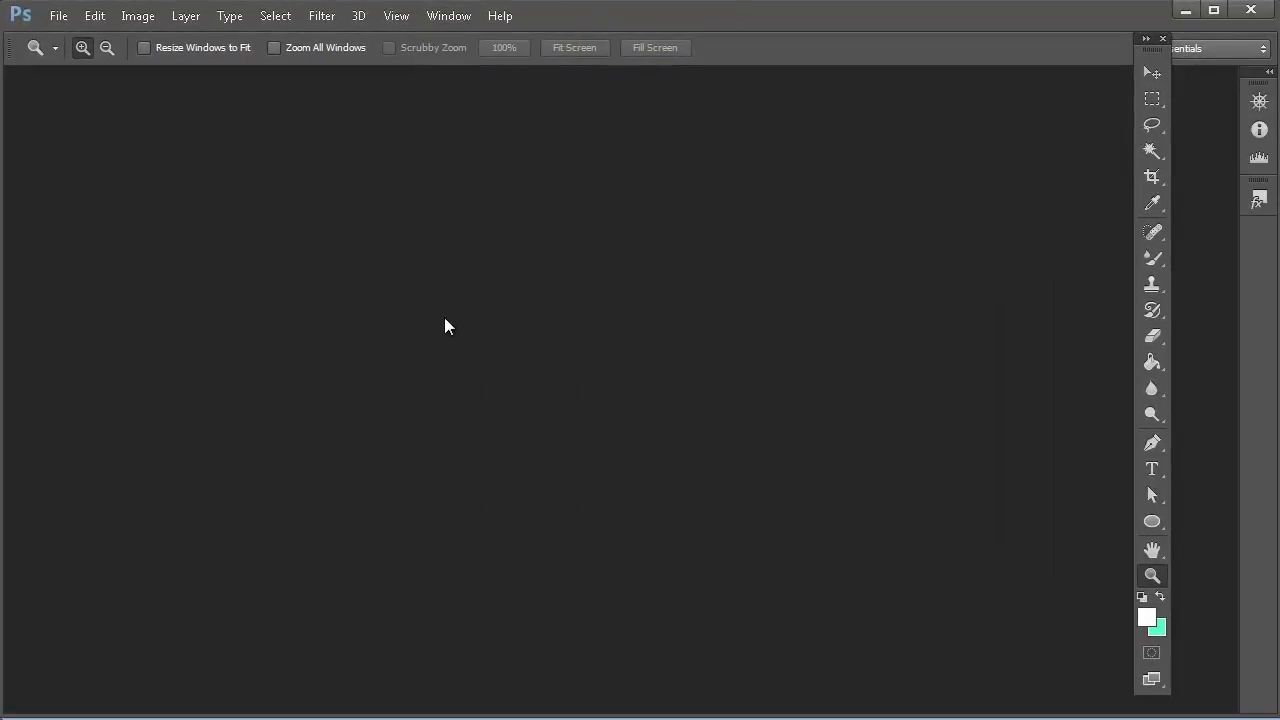
pyautogui.click(449, 16)
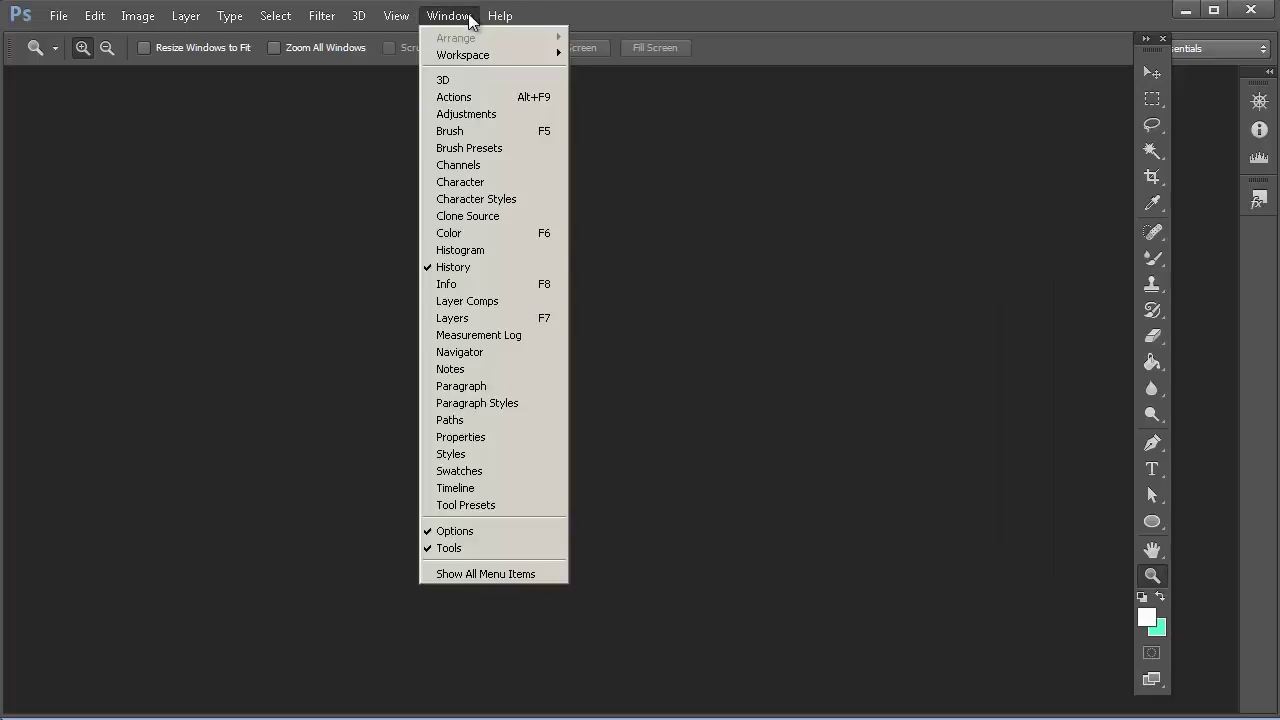
pyautogui.click(474, 318)
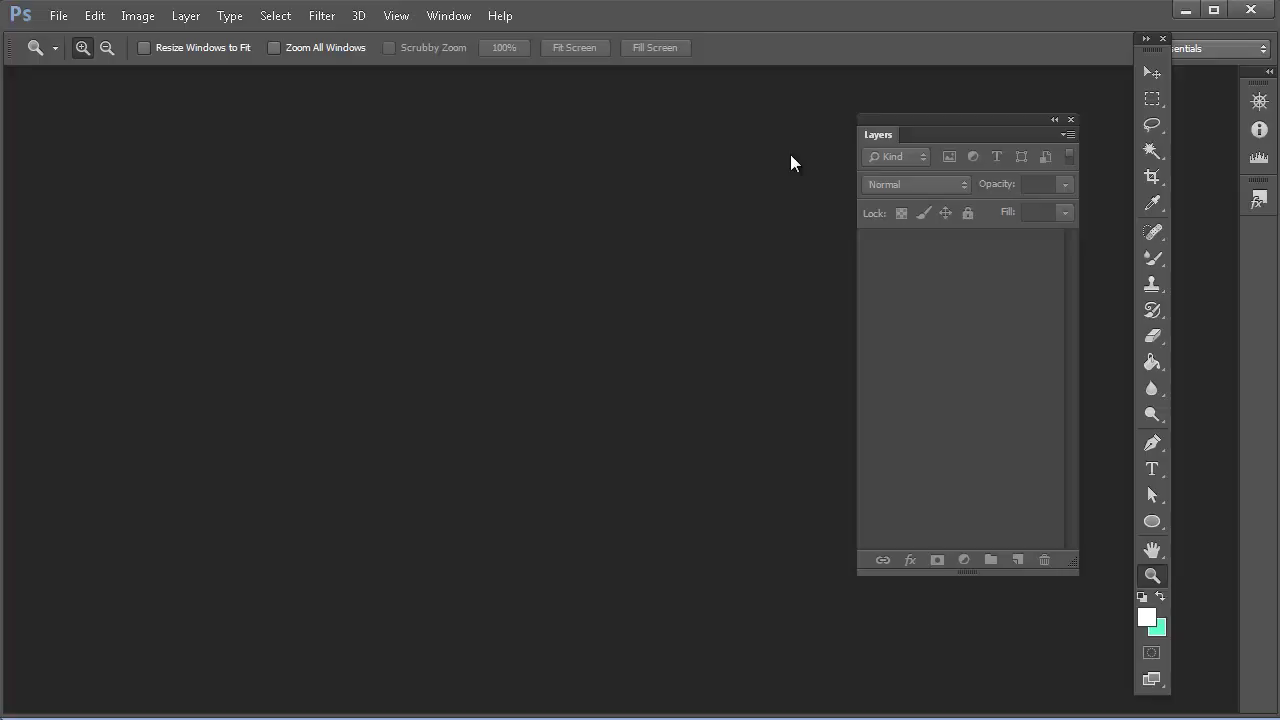
# Create a new 300 × 100 pixel document at 72 pixels/inch with a white background, and reposition and enlarge its window.
pyautogui.click(55, 18)
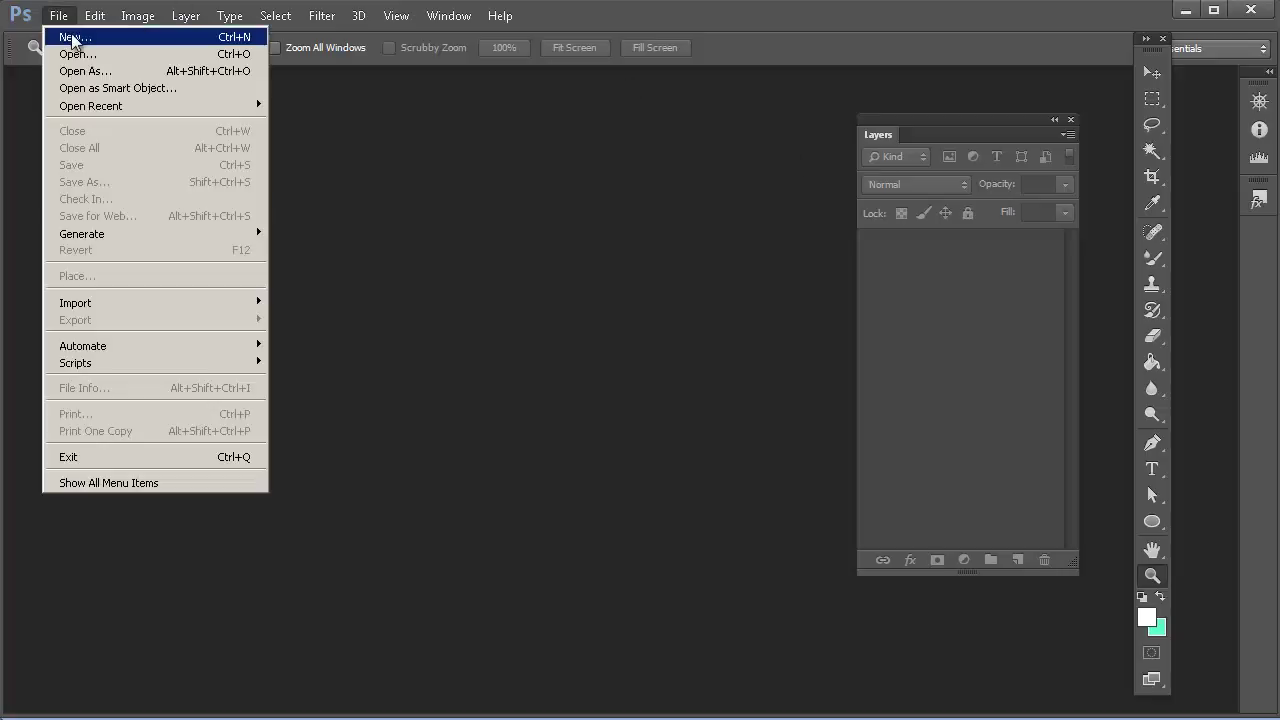
pyautogui.click(72, 38)
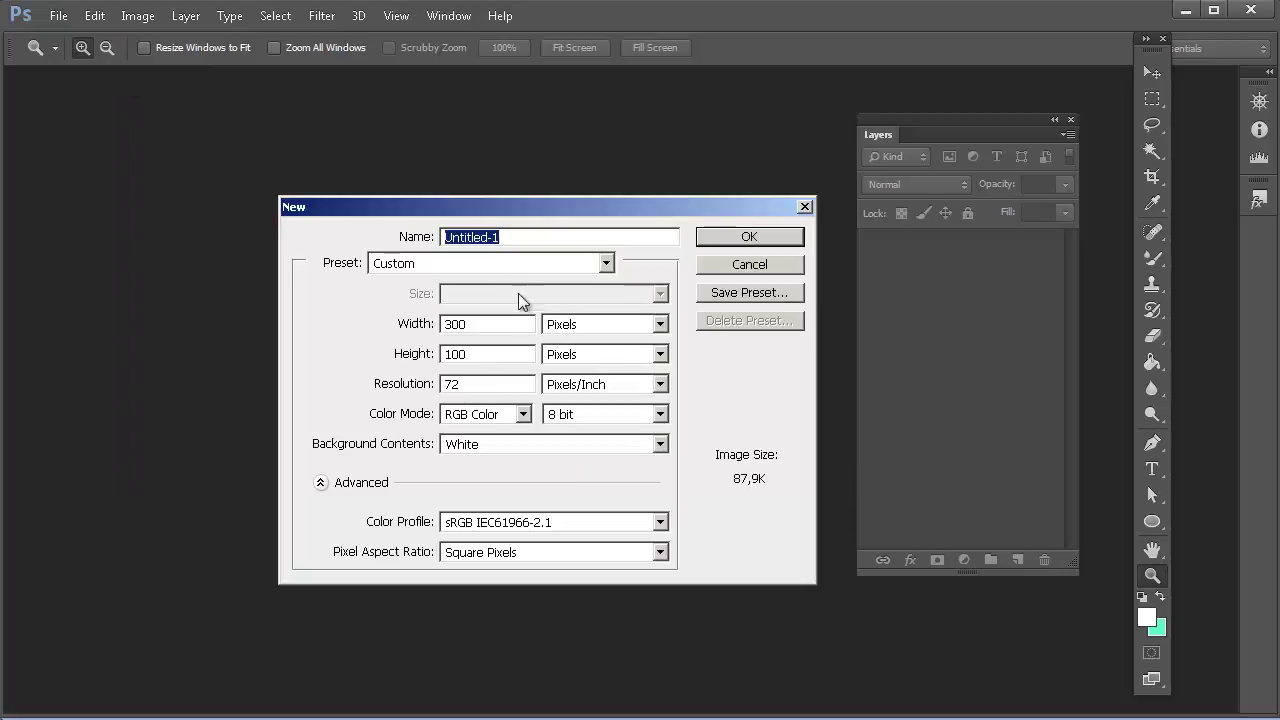
pyautogui.click(501, 320)
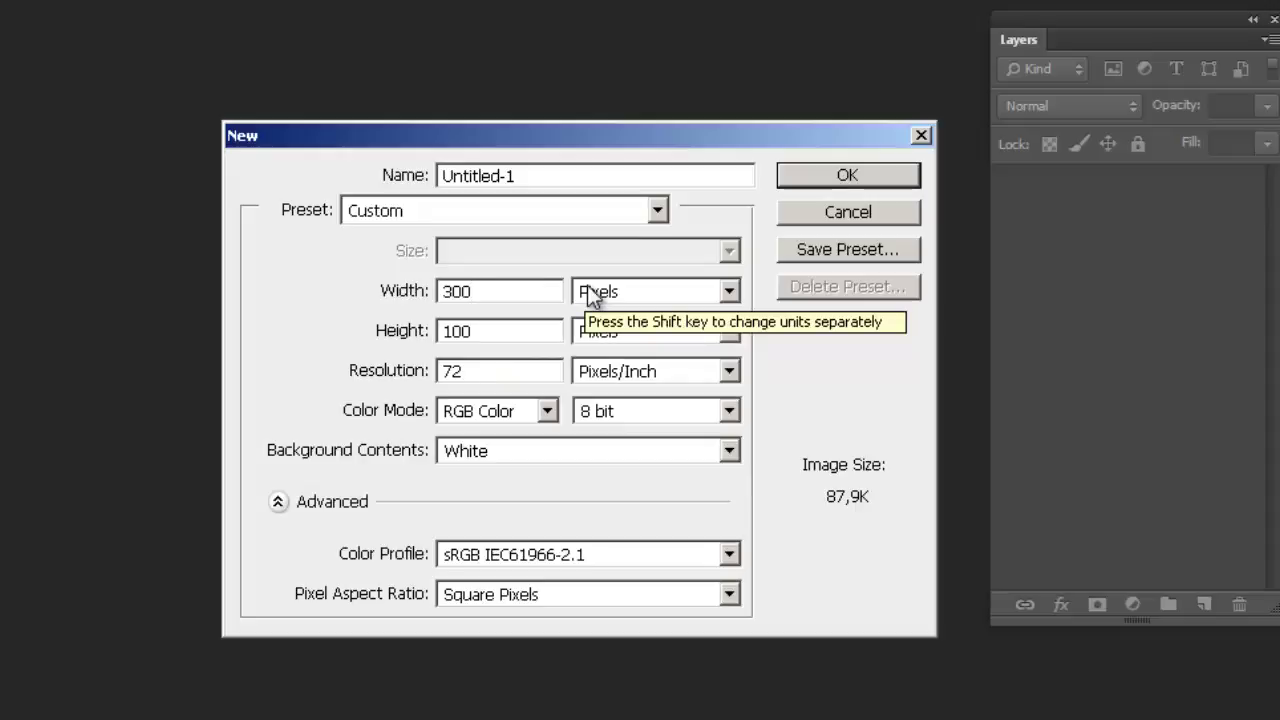
pyautogui.moveTo(480, 290); pyautogui.dragTo(442, 291)
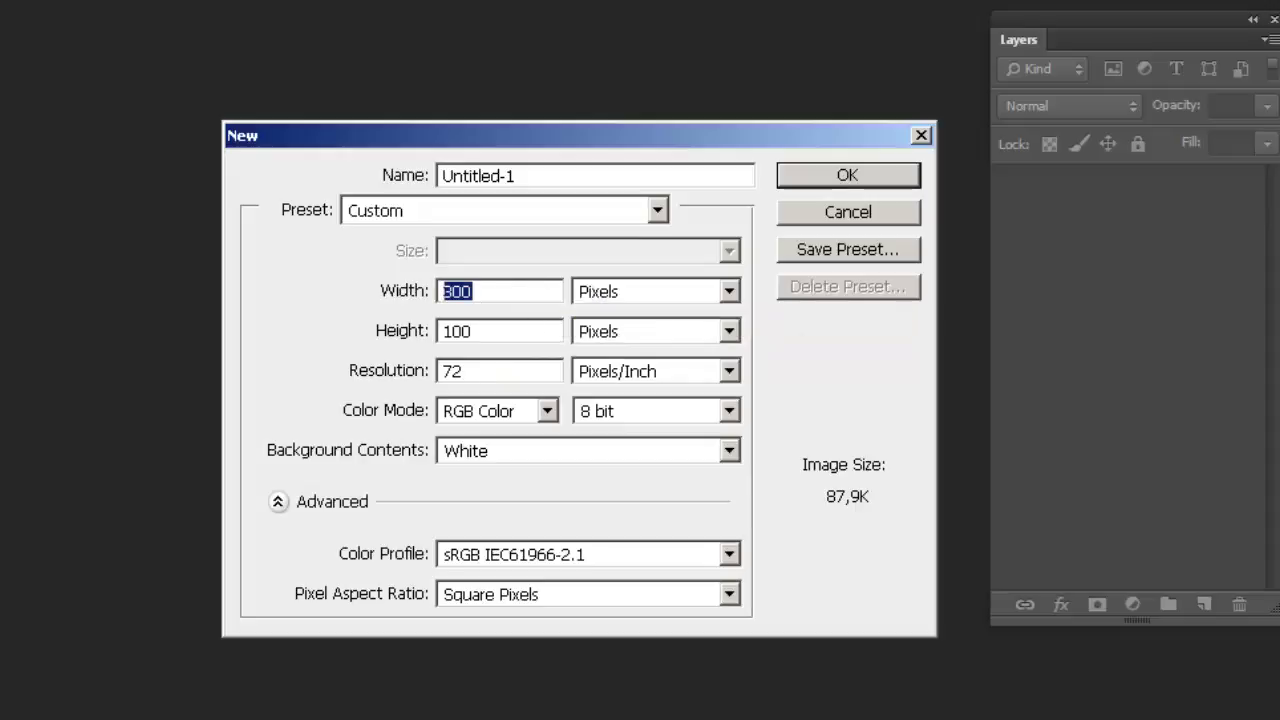
pyautogui.write('400')
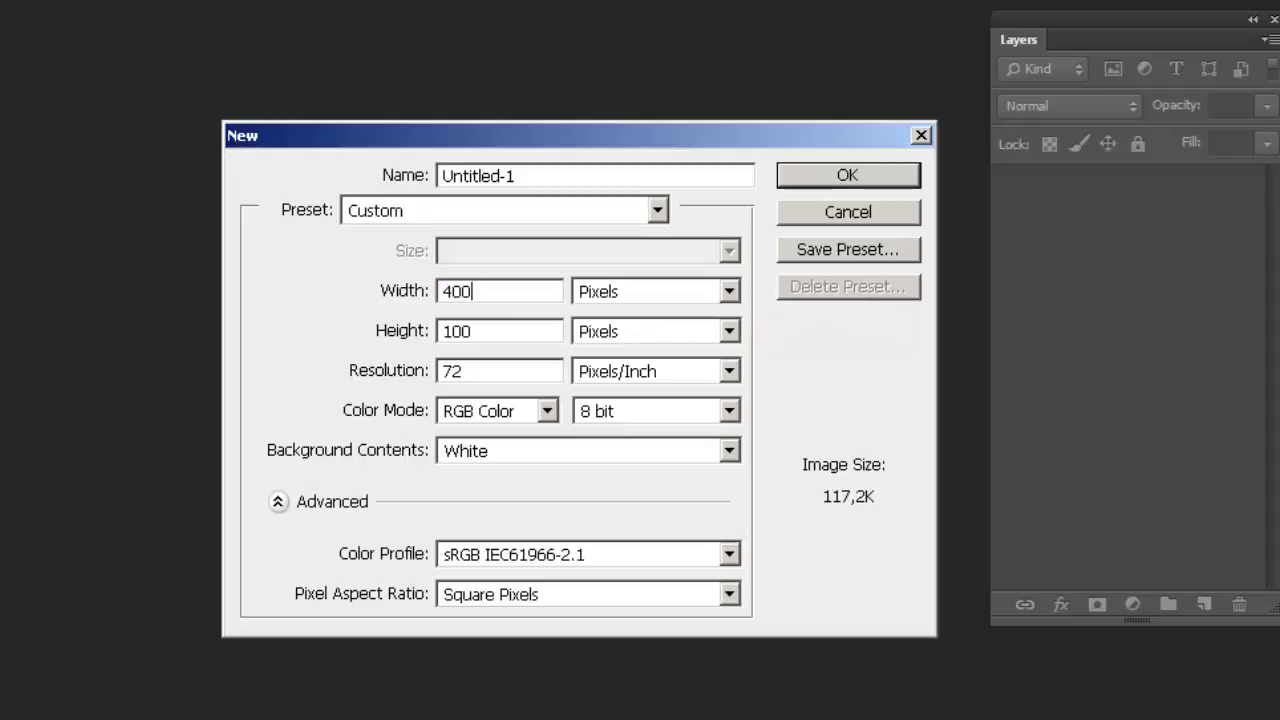
pyautogui.press('BackSpace')
pyautogui.press('BackSpace')
pyautogui.press('BackSpace')
pyautogui.write('200')
pyautogui.press('BackSpace')
pyautogui.press('BackSpace')
pyautogui.press('BackSpace')
pyautogui.write('300')
pyautogui.click(850, 182)
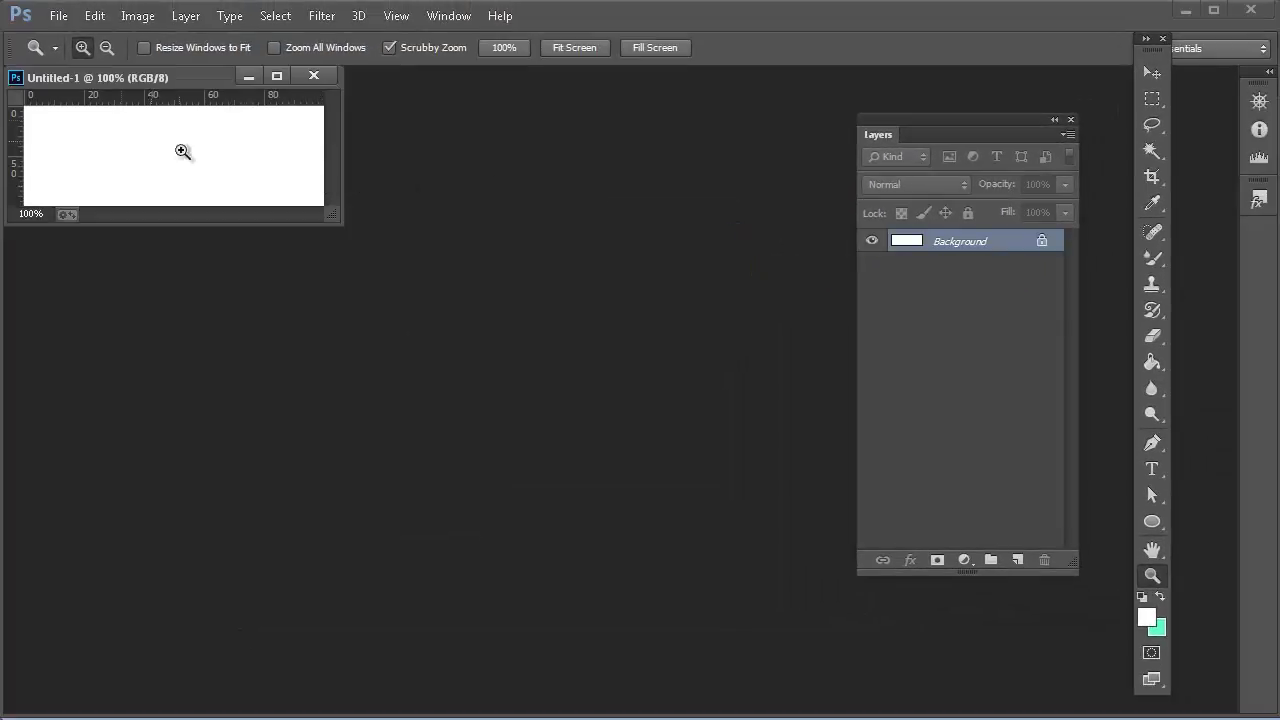
pyautogui.moveTo(136, 77); pyautogui.dragTo(457, 243)
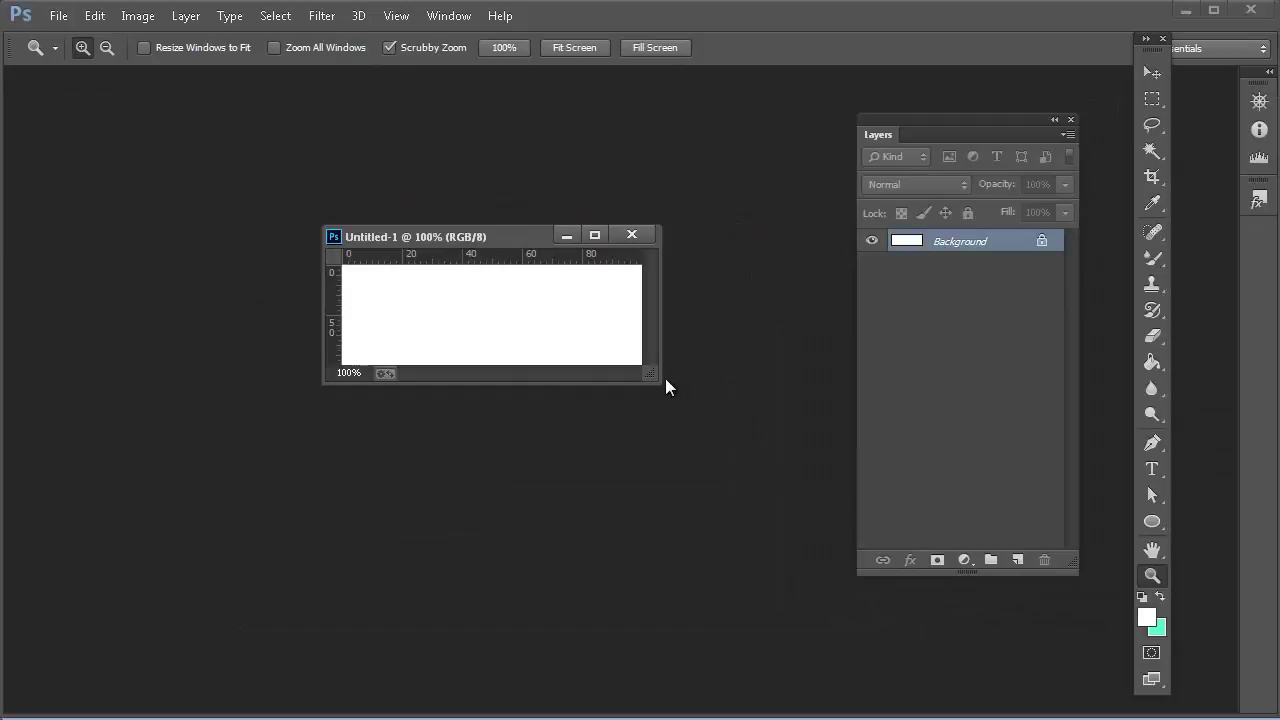
pyautogui.moveTo(664, 381); pyautogui.dragTo(746, 468)
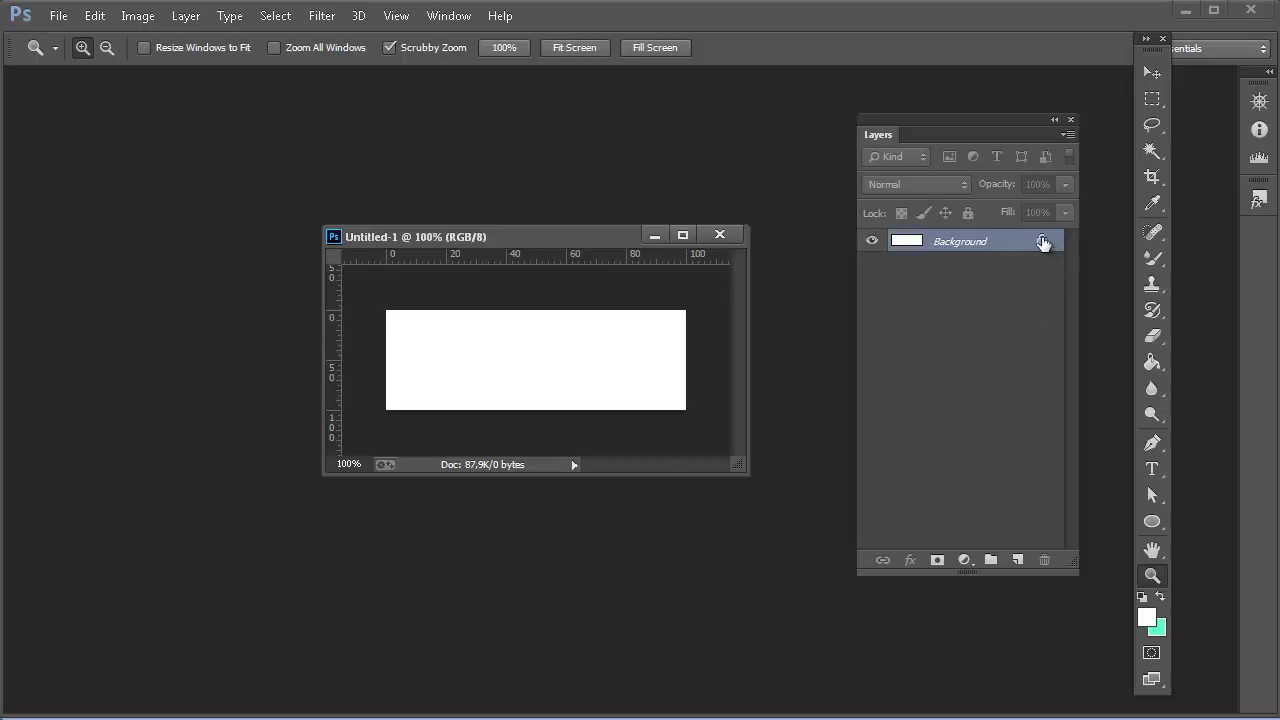
# Convert the locked Background into a regular layer named Layer 0 and add a new empty layer above it.
pyautogui.doubleClick(1043, 243)
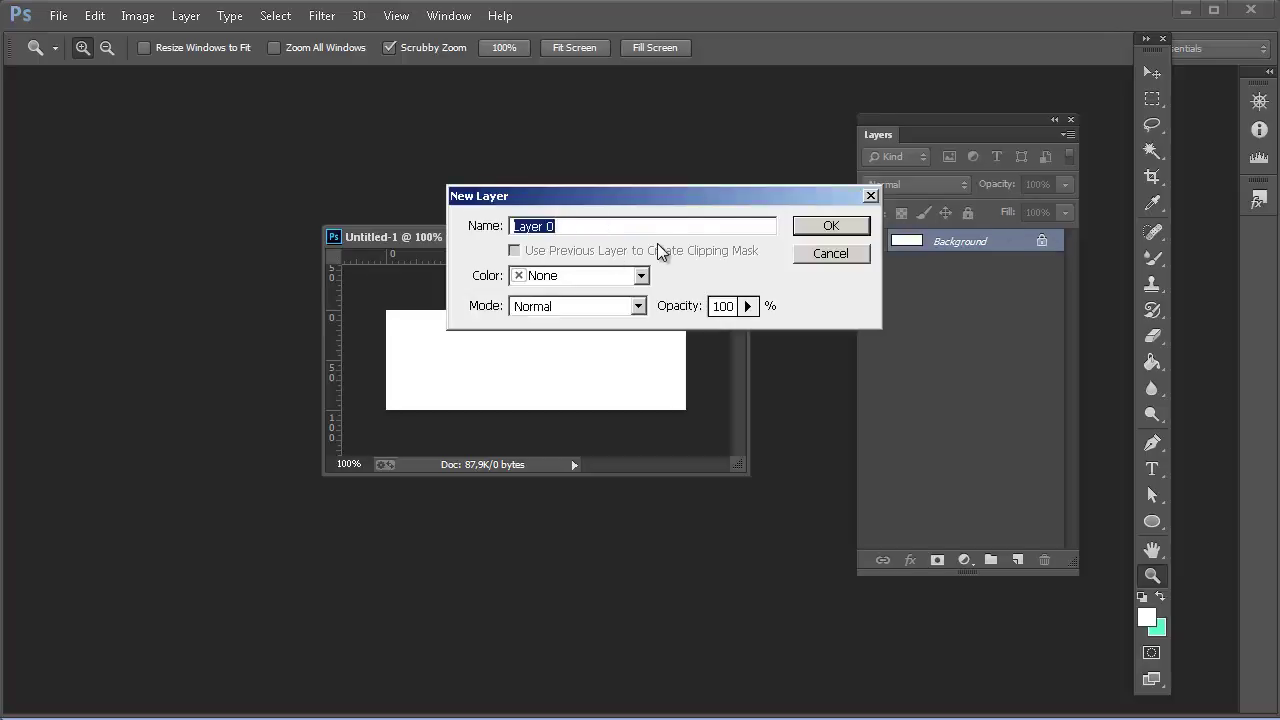
pyautogui.click(815, 222)
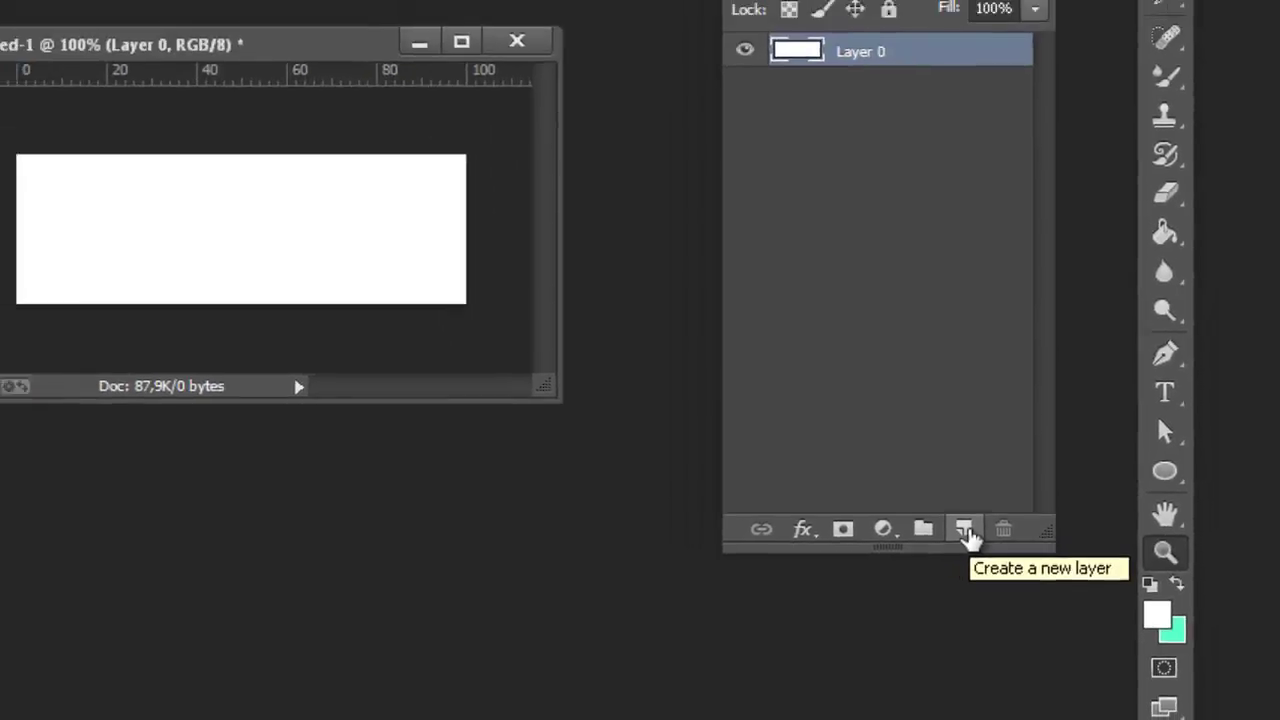
pyautogui.click(966, 532)
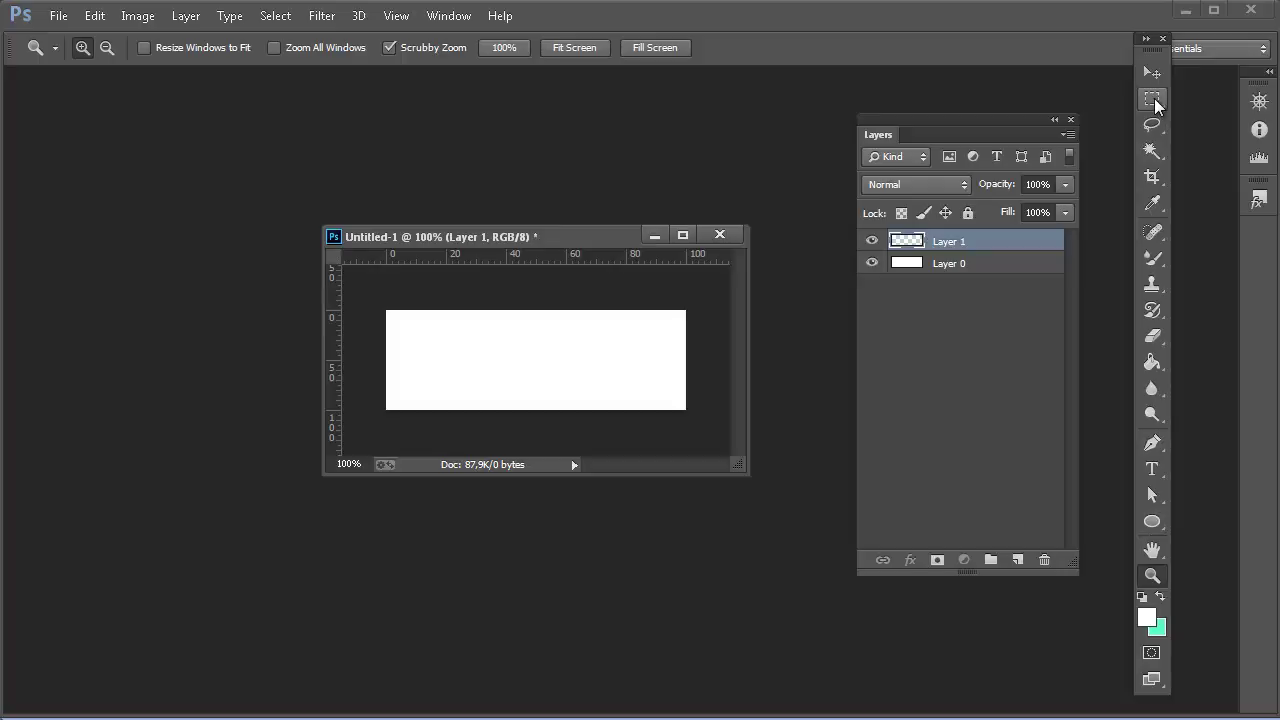
# Draw a wide rectangular selection with the Rectangular Marquee tool in the upper middle of the canvas, with Layer 1 active.
pyautogui.click(1153, 100)
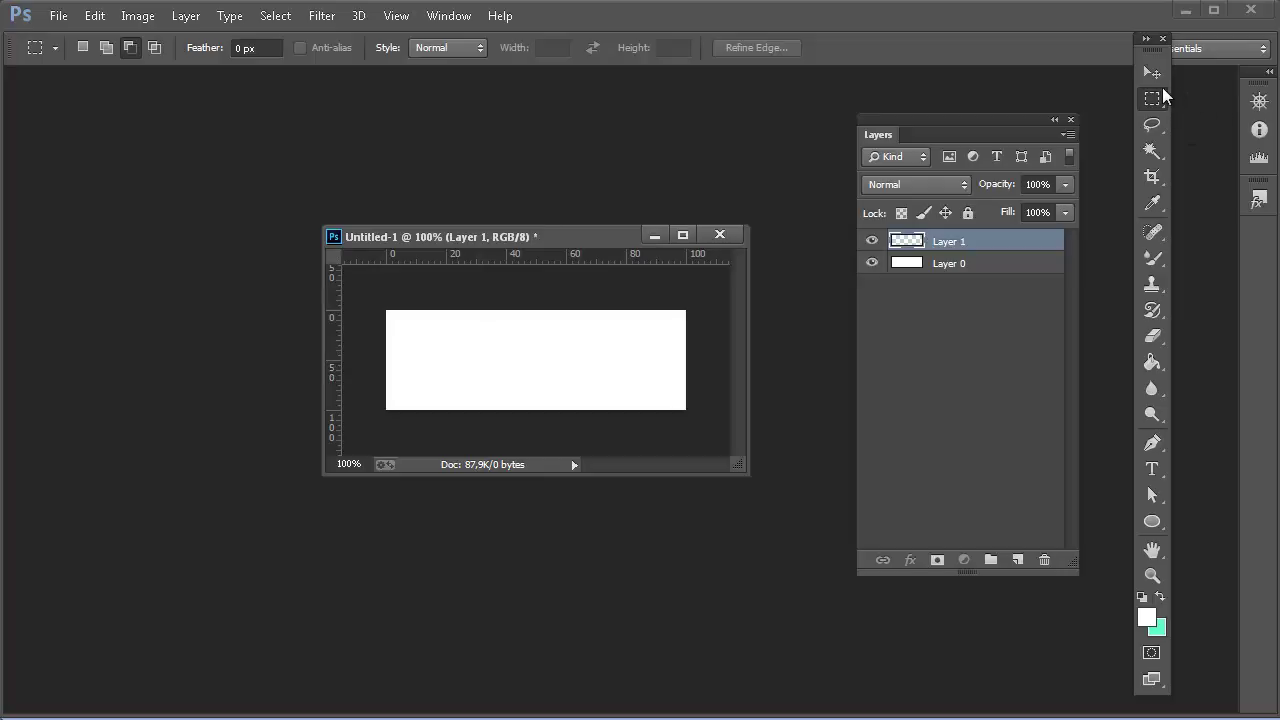
pyautogui.rightClick(1161, 99)
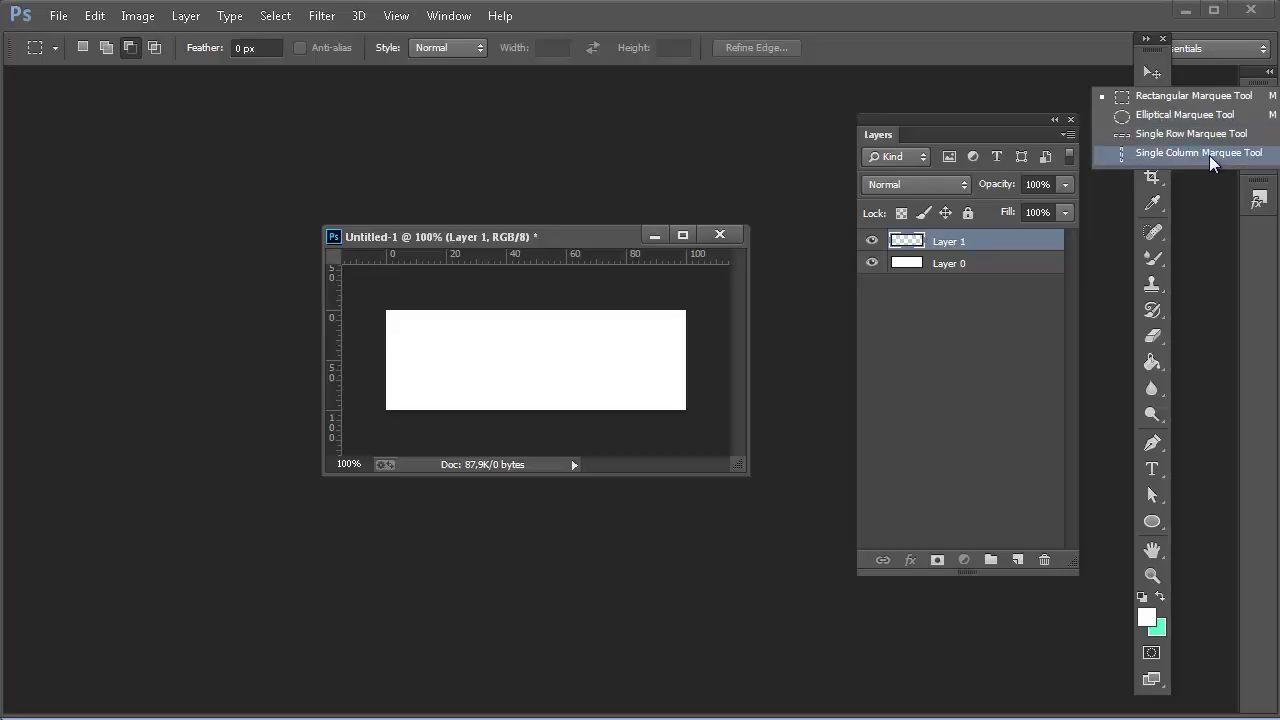
pyautogui.click(1196, 100)
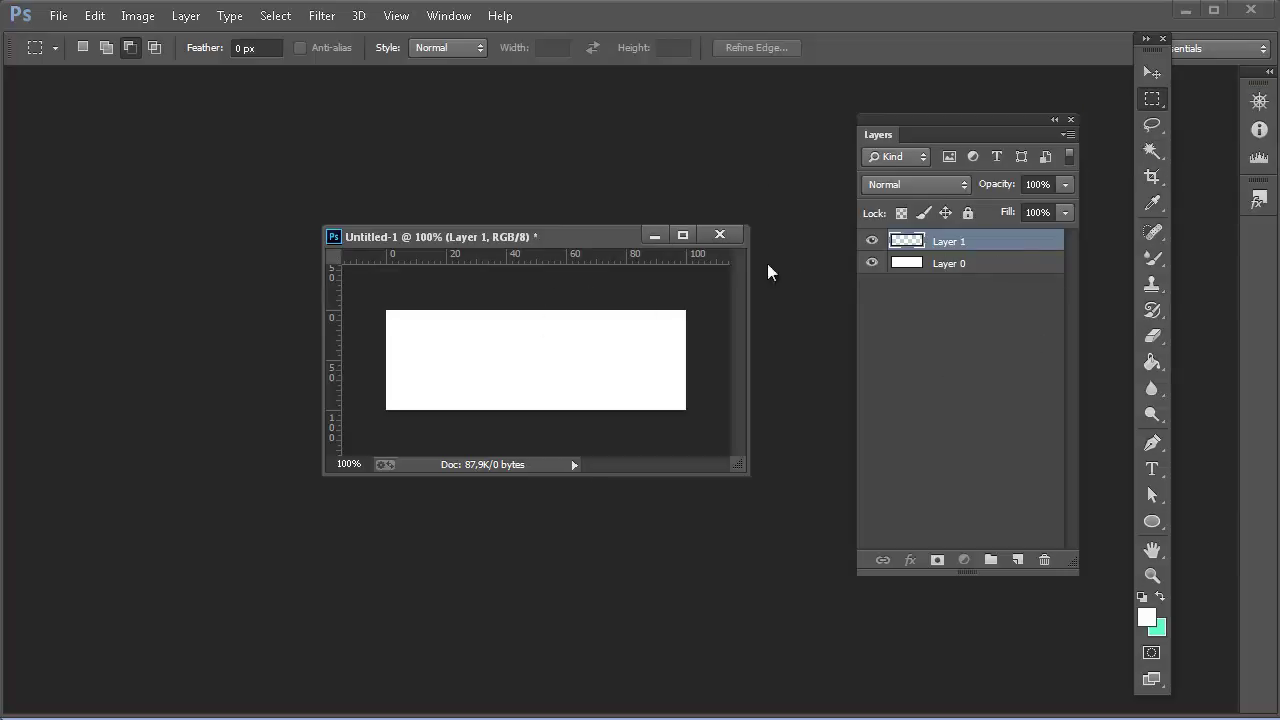
pyautogui.click(946, 270)
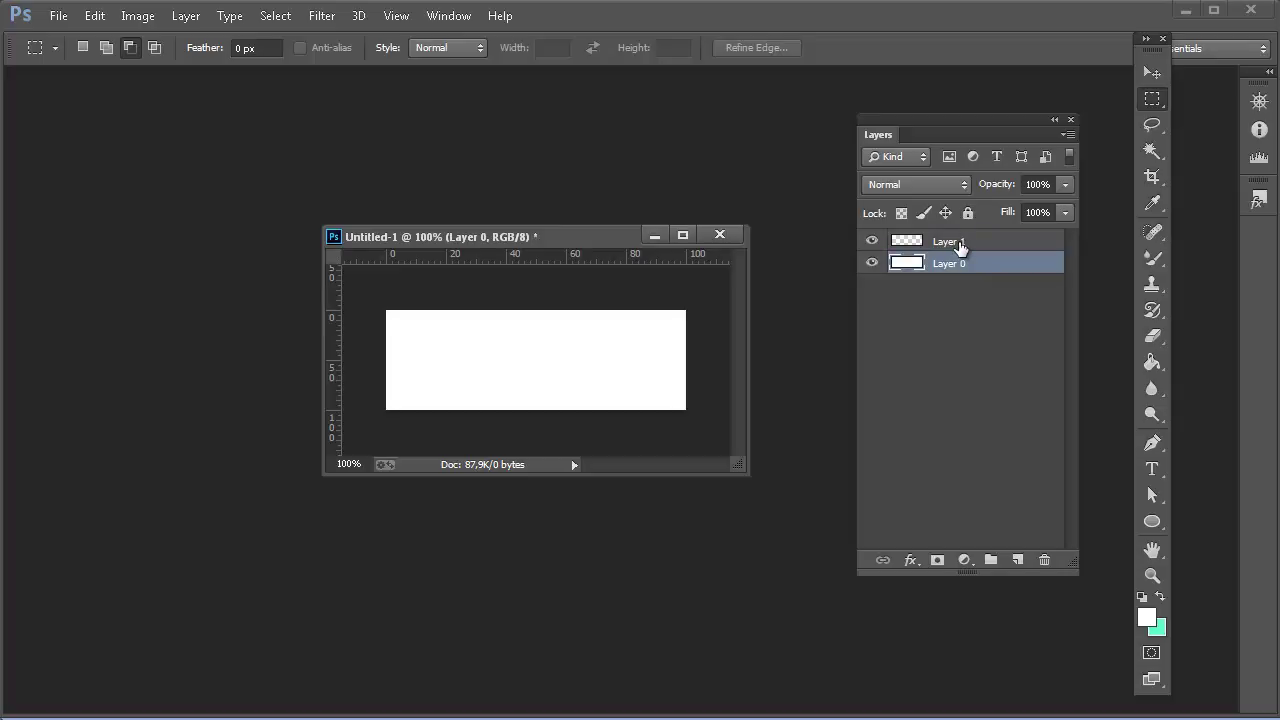
pyautogui.click(958, 247)
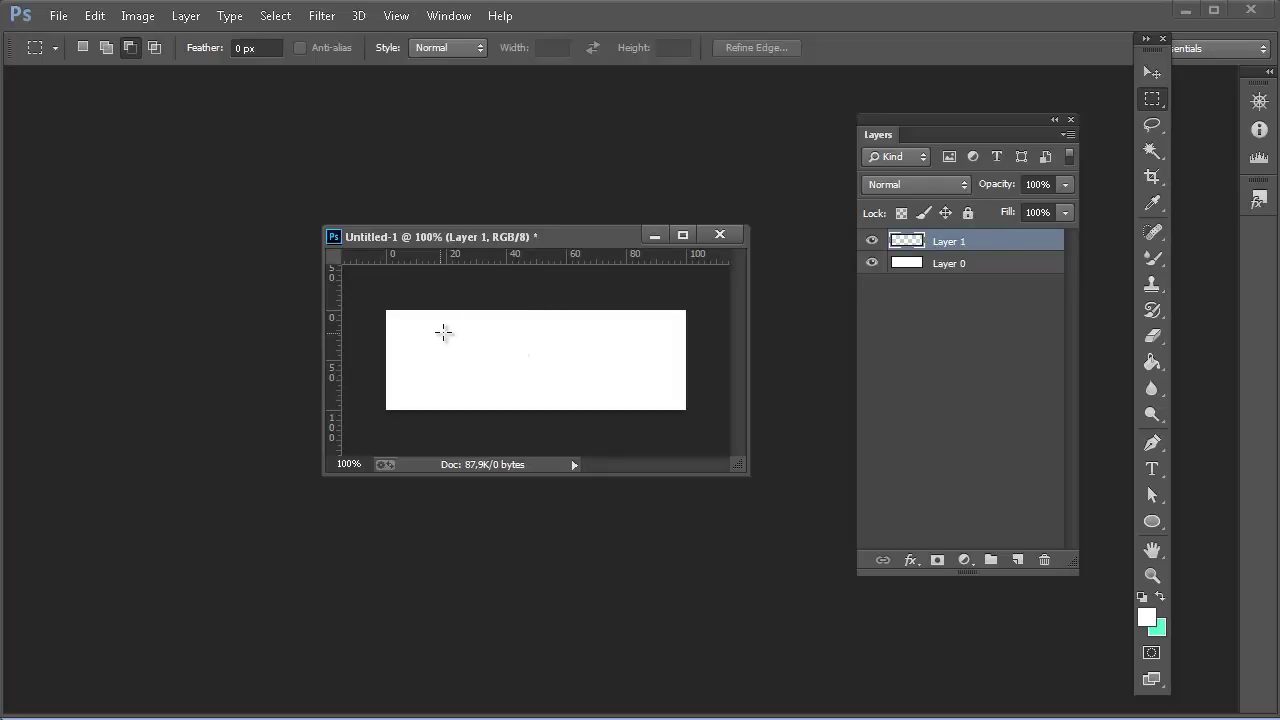
pyautogui.moveTo(443, 332); pyautogui.dragTo(605, 374)
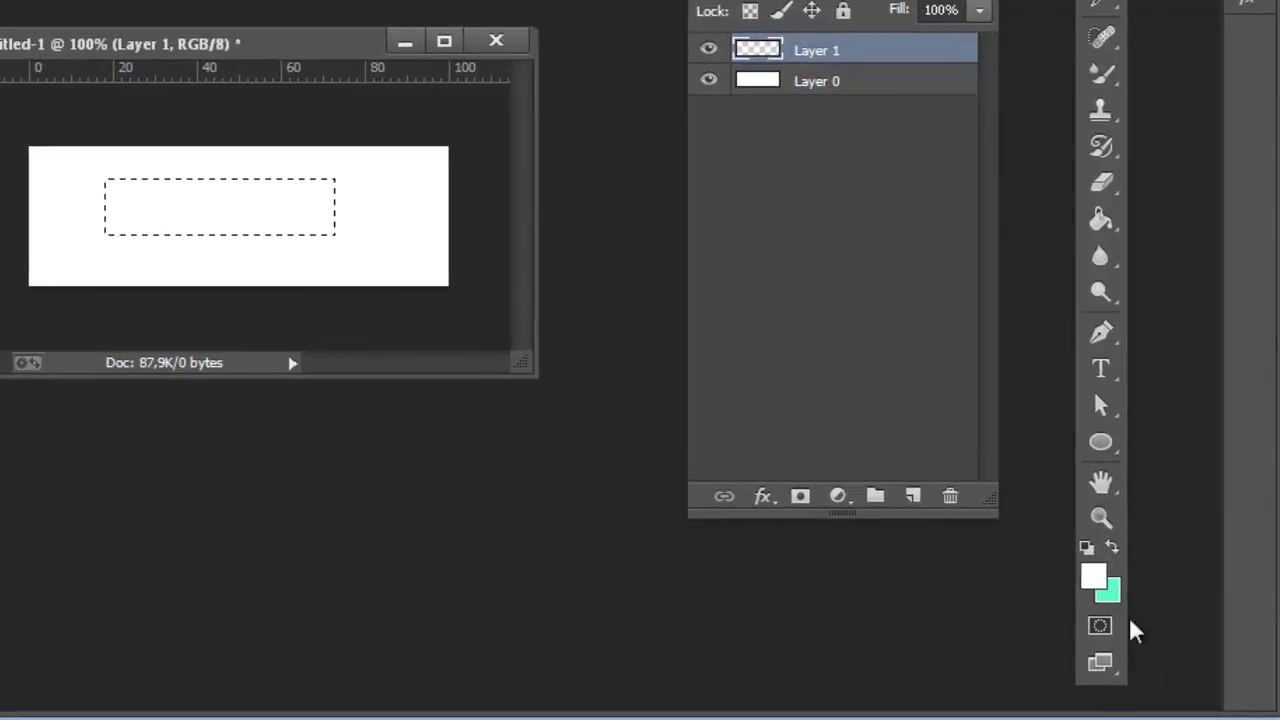
# Set the foreground color to bright blue, hex 0060ff.
pyautogui.click(1096, 580)
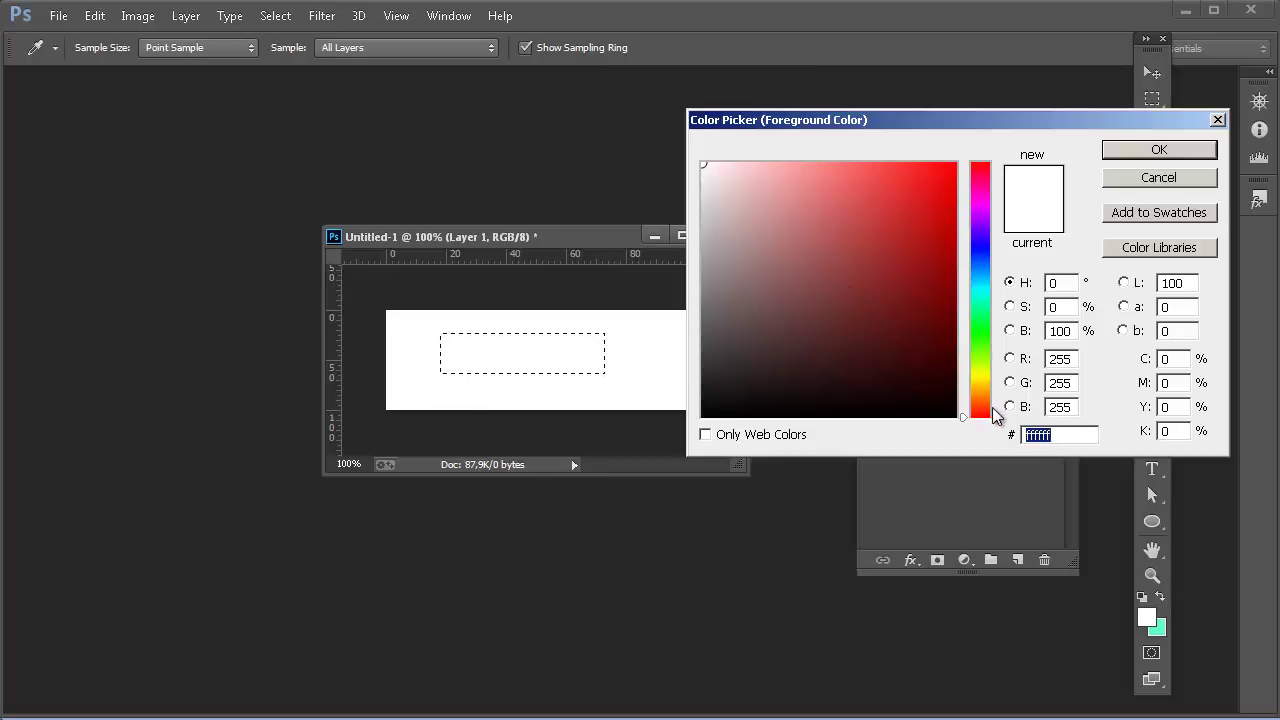
pyautogui.click(982, 274)
pyautogui.moveTo(981, 274); pyautogui.dragTo(985, 263)
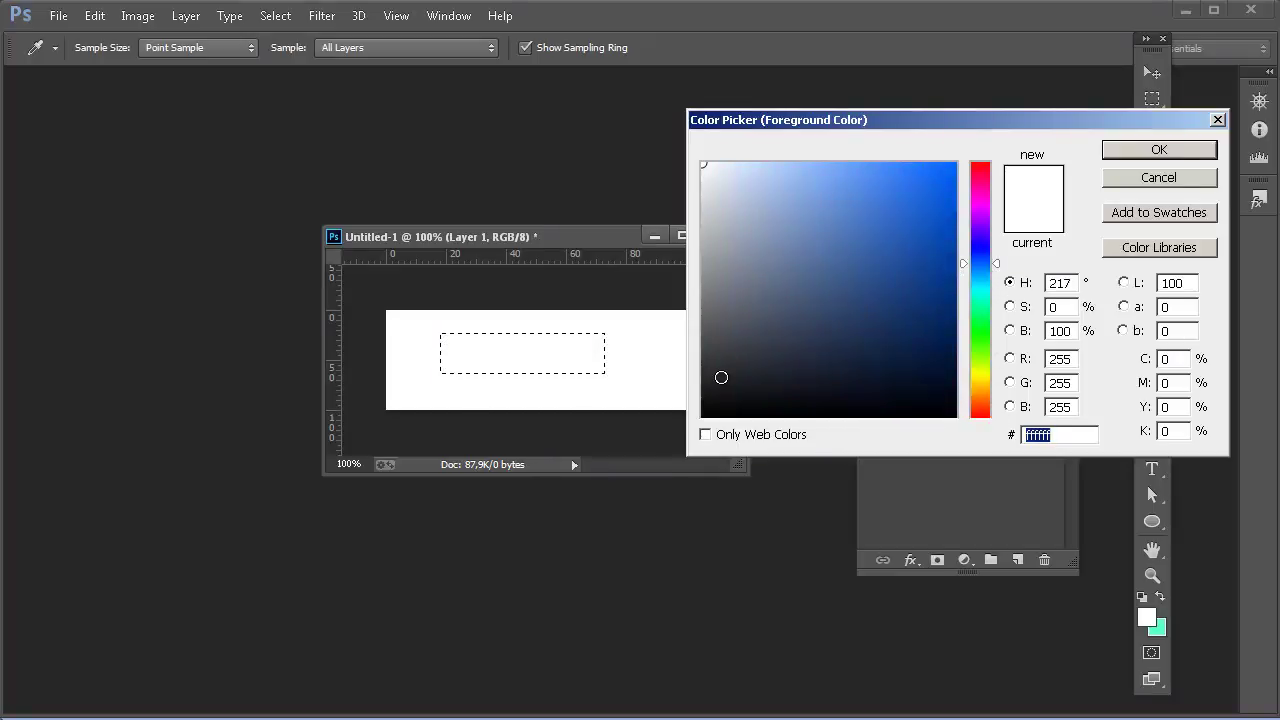
pyautogui.moveTo(721, 377); pyautogui.dragTo(971, 157)
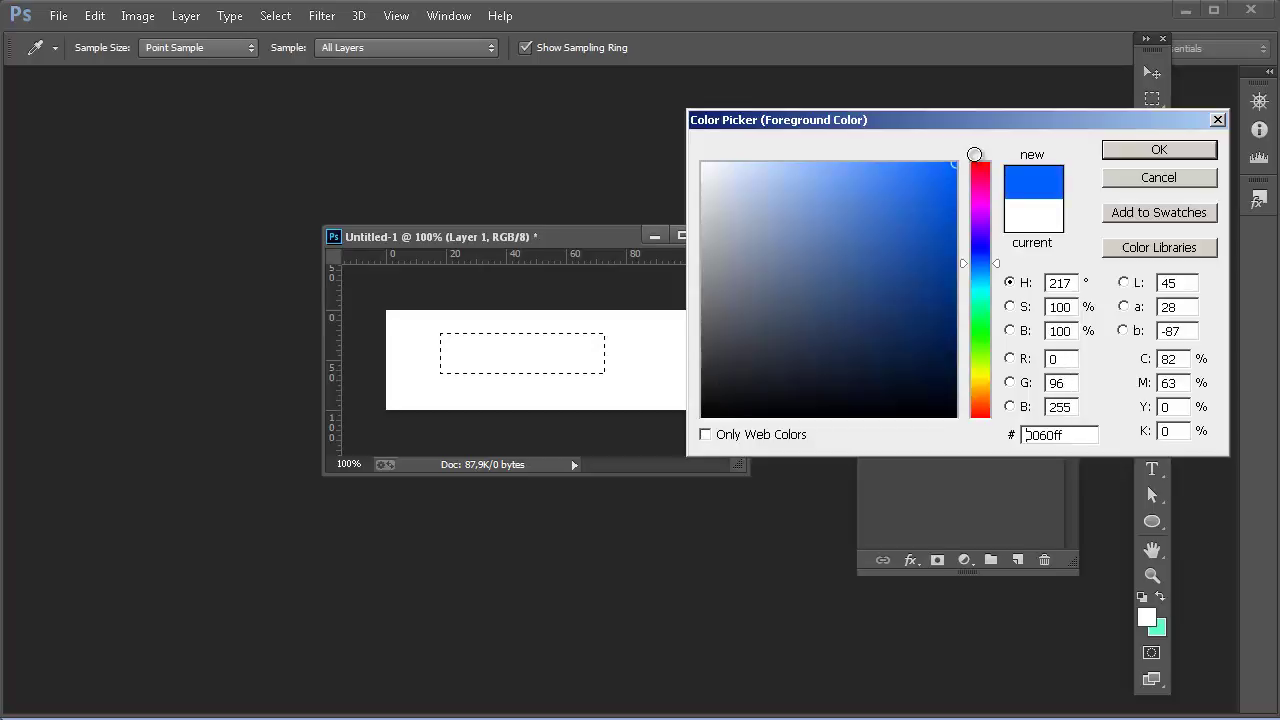
pyautogui.click(1197, 152)
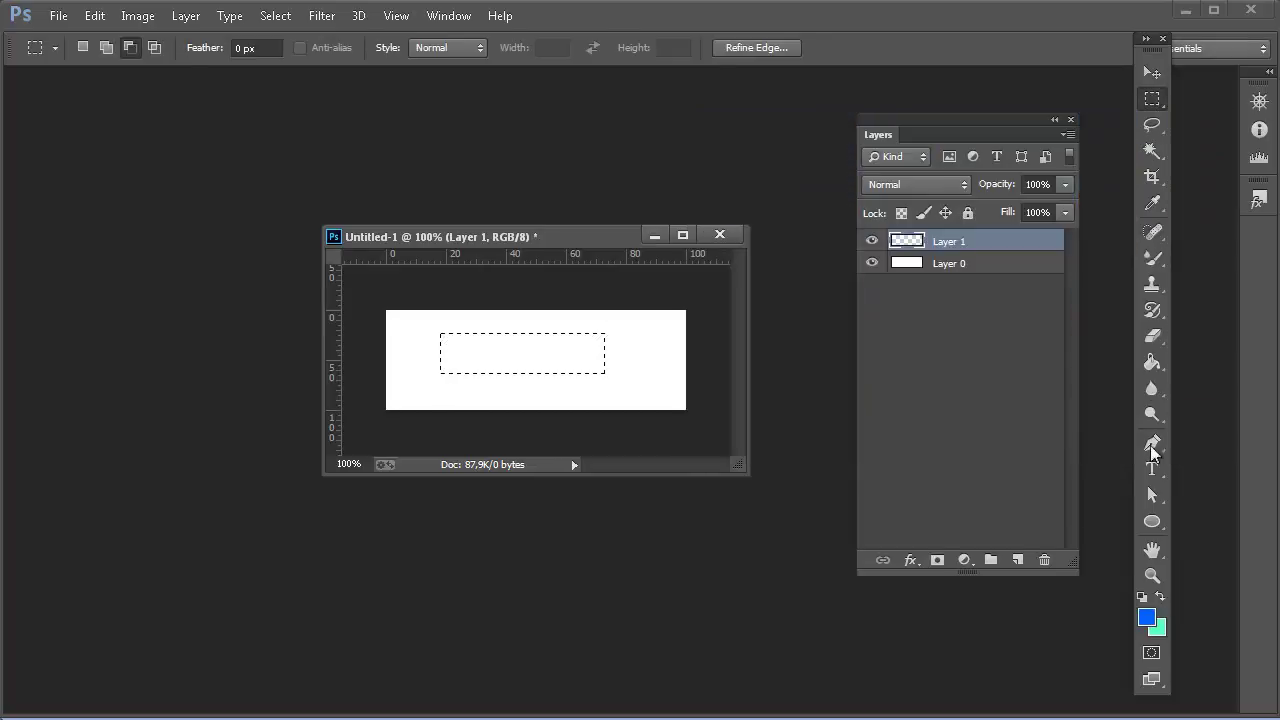
# Set the background color to dark green, hex 188100.
pyautogui.click(1164, 642)
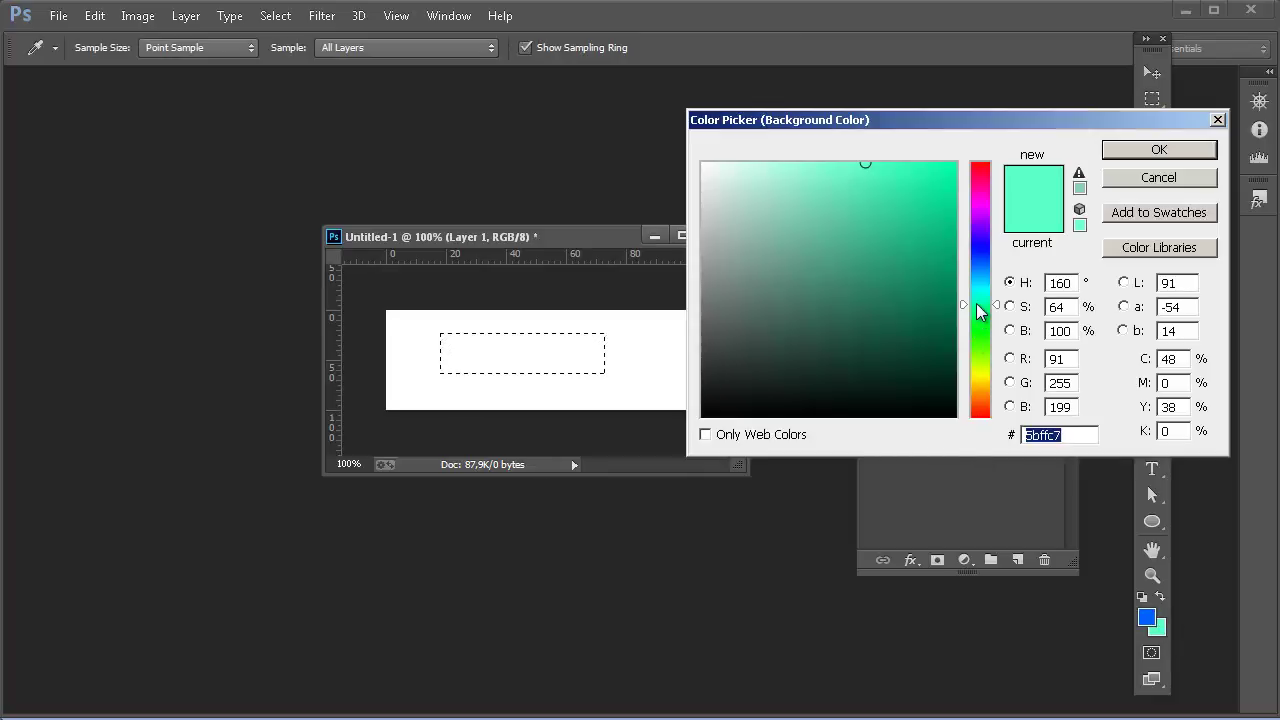
pyautogui.click(980, 340)
pyautogui.click(920, 346)
pyautogui.moveTo(941, 322); pyautogui.dragTo(1026, 287)
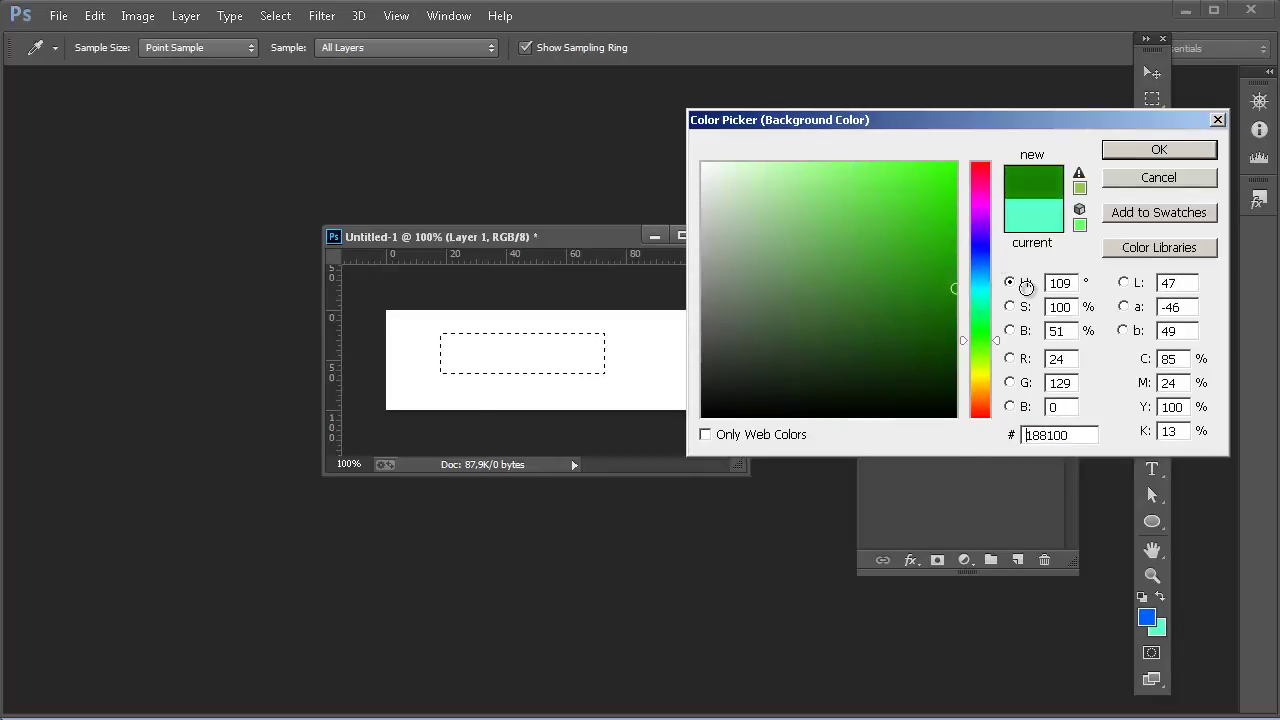
pyautogui.click(1182, 151)
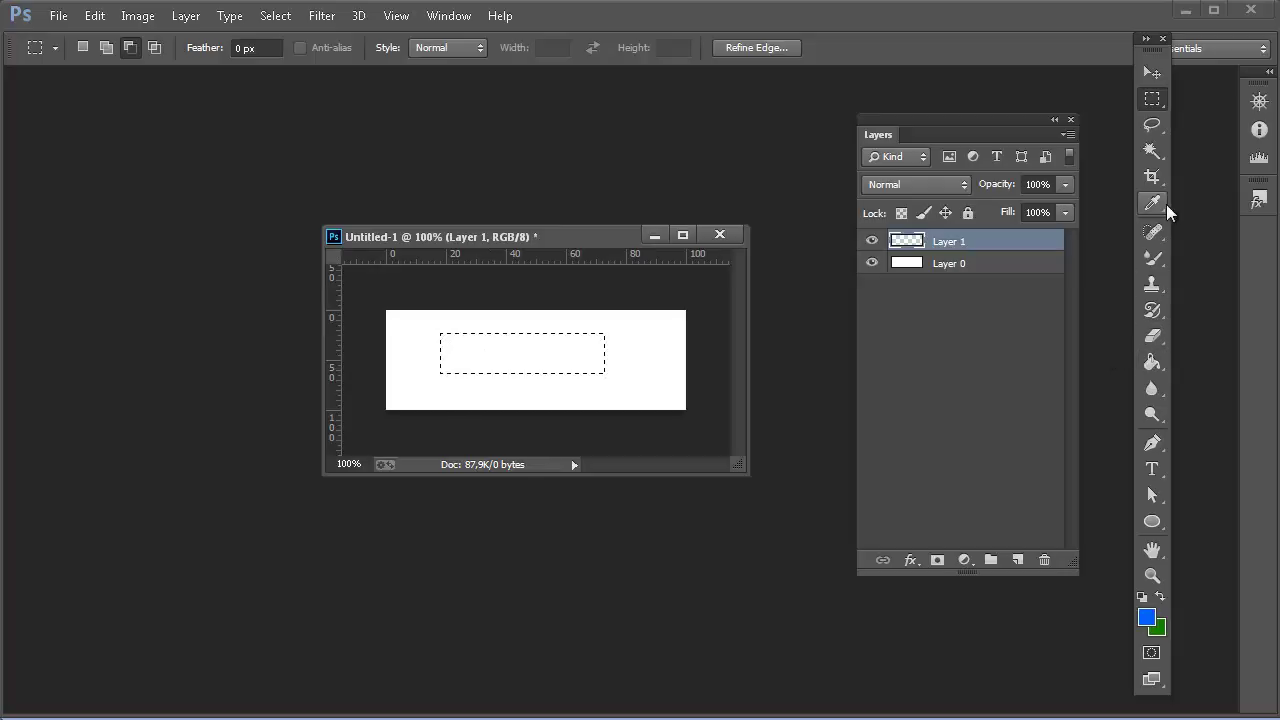
# Fill the selection on Layer 1 with green using the Paint Bucket, and fill it with blue on a new layer above.
pyautogui.click(1151, 365)
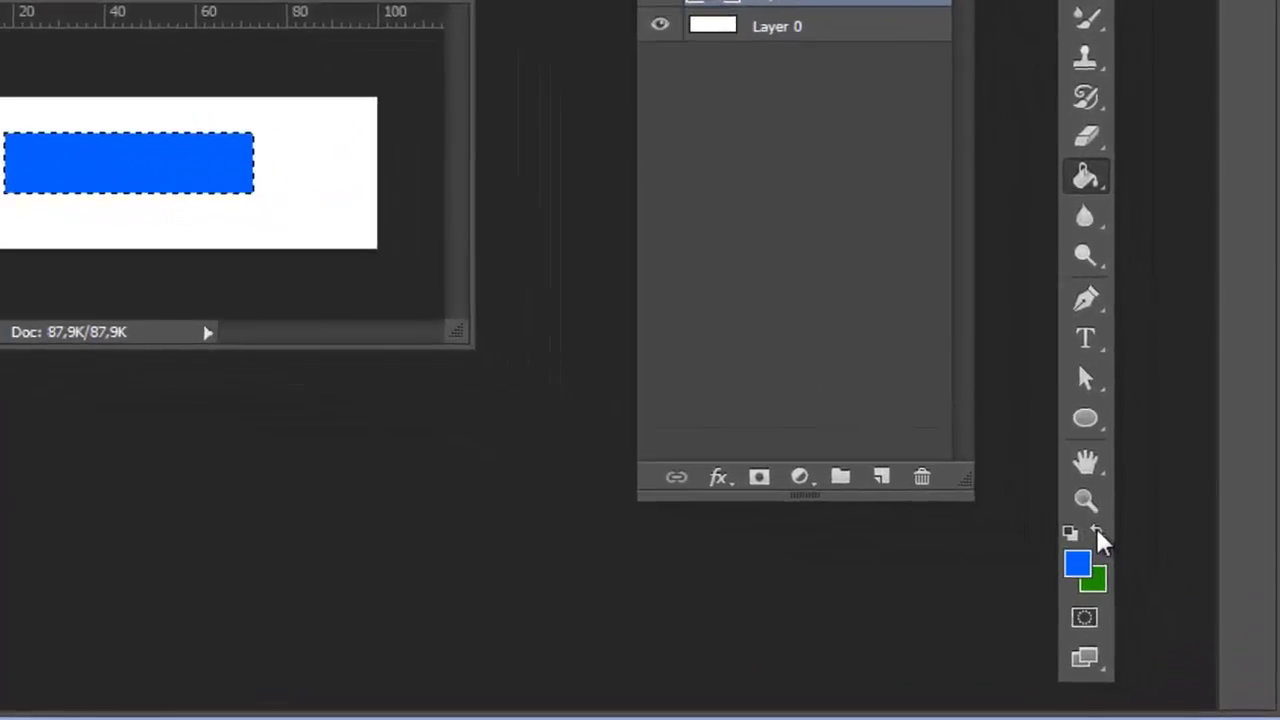
pyautogui.click(1160, 597)
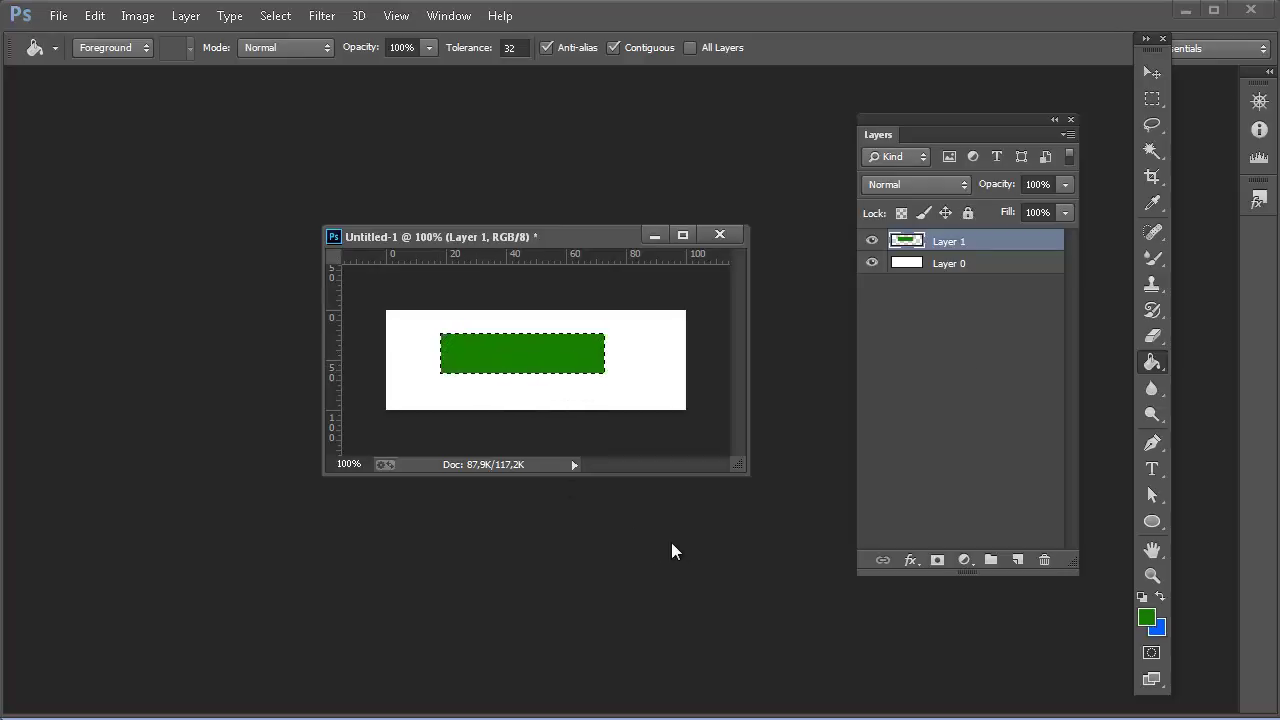
pyautogui.click(1018, 564)
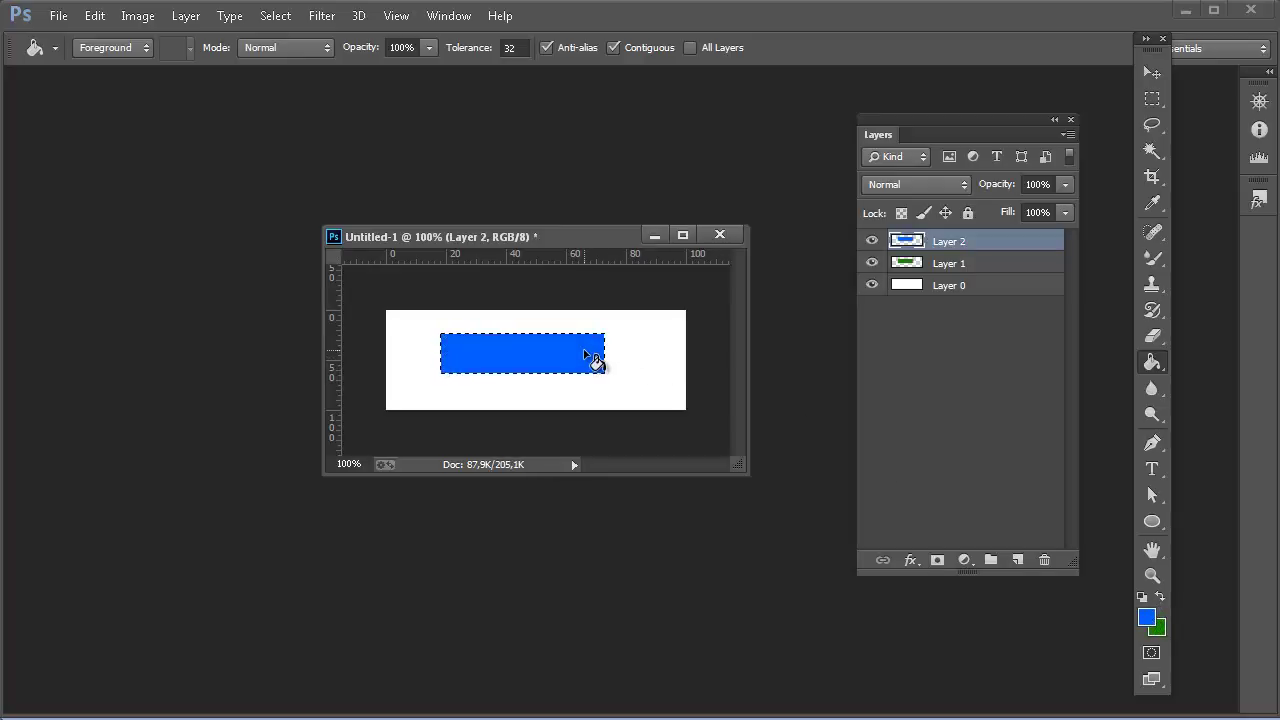
# Move the blue rectangle up and to the right of the green one, and place Layer 2 below Layer 1.
pyautogui.click(1152, 73)
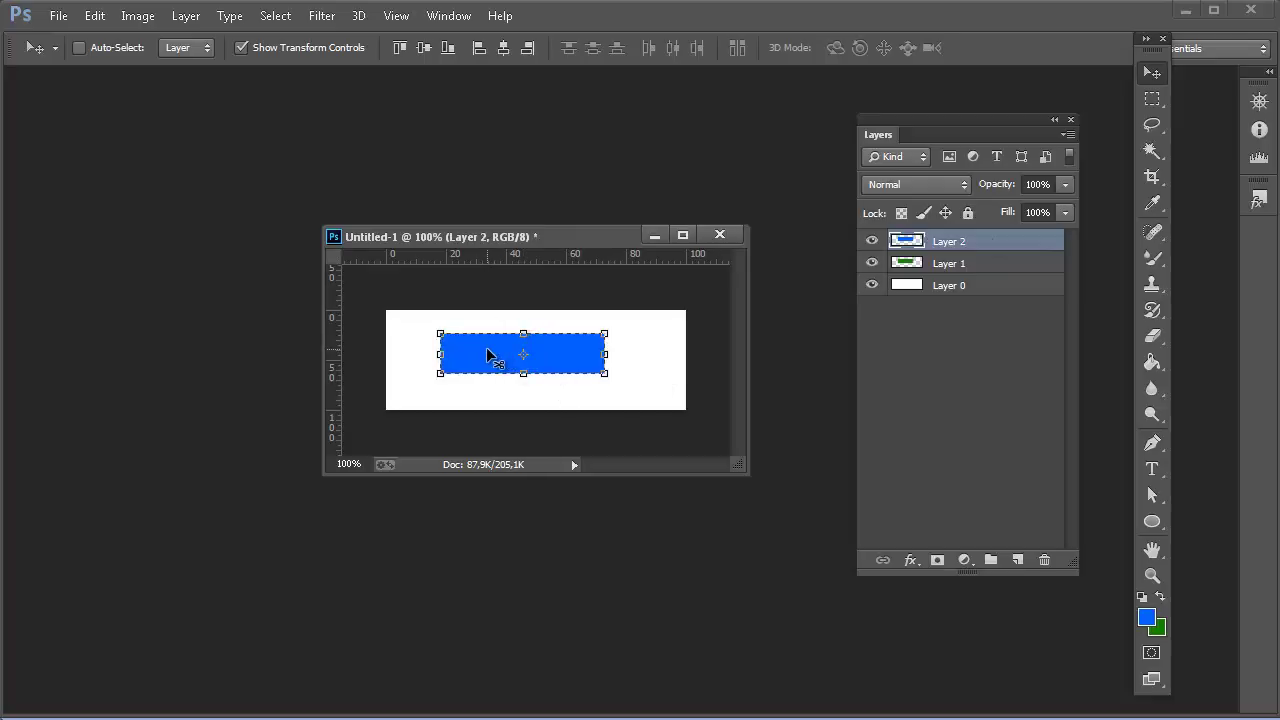
pyautogui.moveTo(488, 354); pyautogui.dragTo(540, 343)
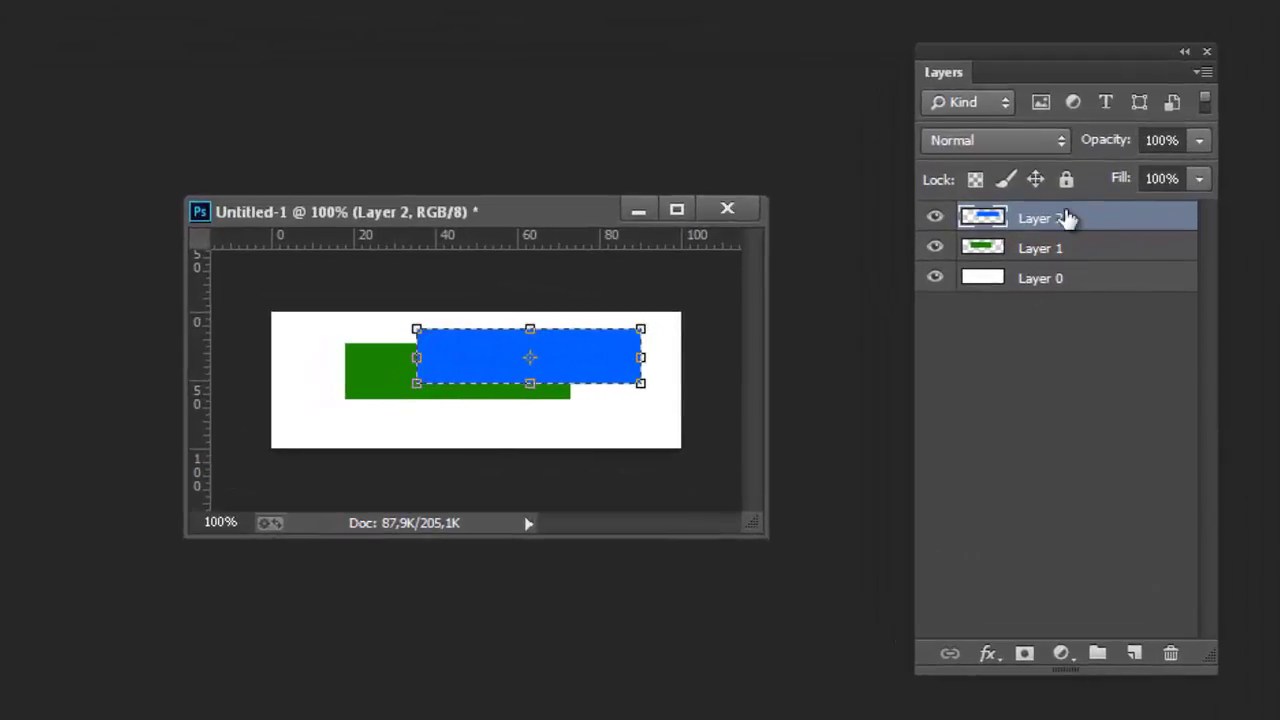
pyautogui.moveTo(1068, 218); pyautogui.dragTo(1110, 258)
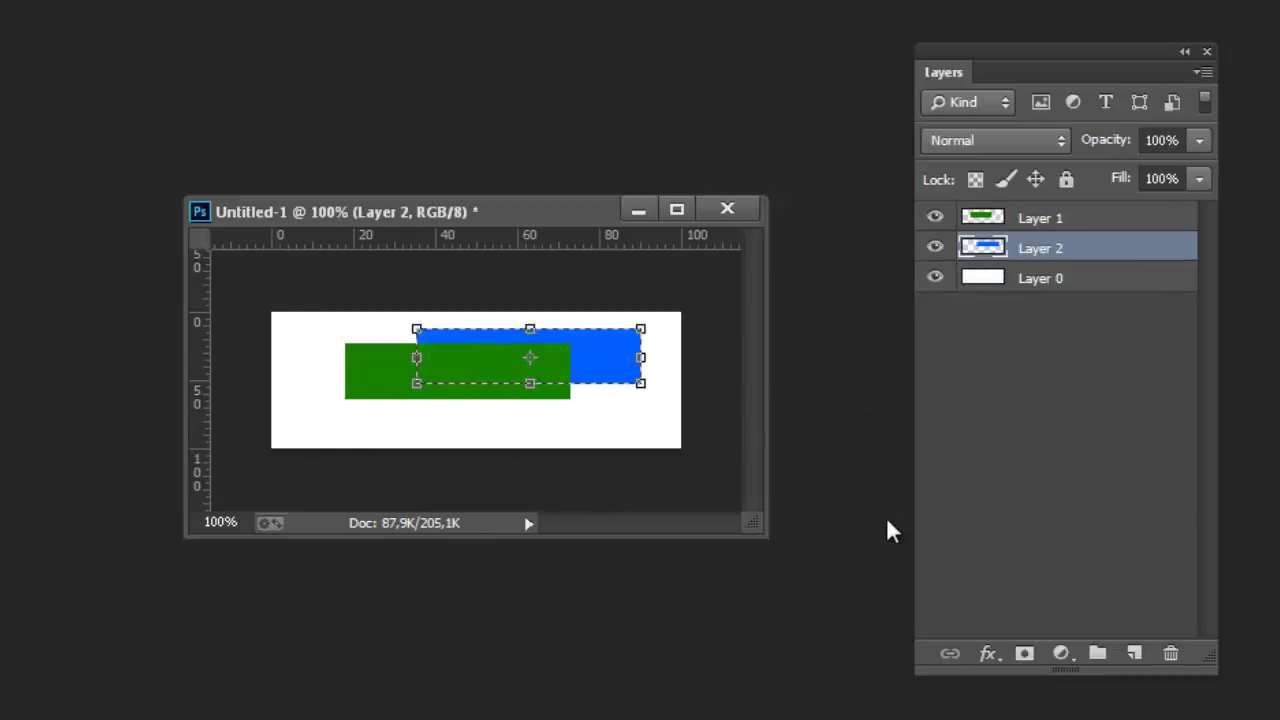
# Move the white Layer 0 to the top of the layer stack and return it to the bottom.
pyautogui.moveTo(1069, 282); pyautogui.dragTo(1088, 246)
pyautogui.moveTo(1105, 222)
pyautogui.mouseDown()
pyautogui.moveTo(1108, 263)
pyautogui.moveTo(1114, 221)
pyautogui.mouseUp()
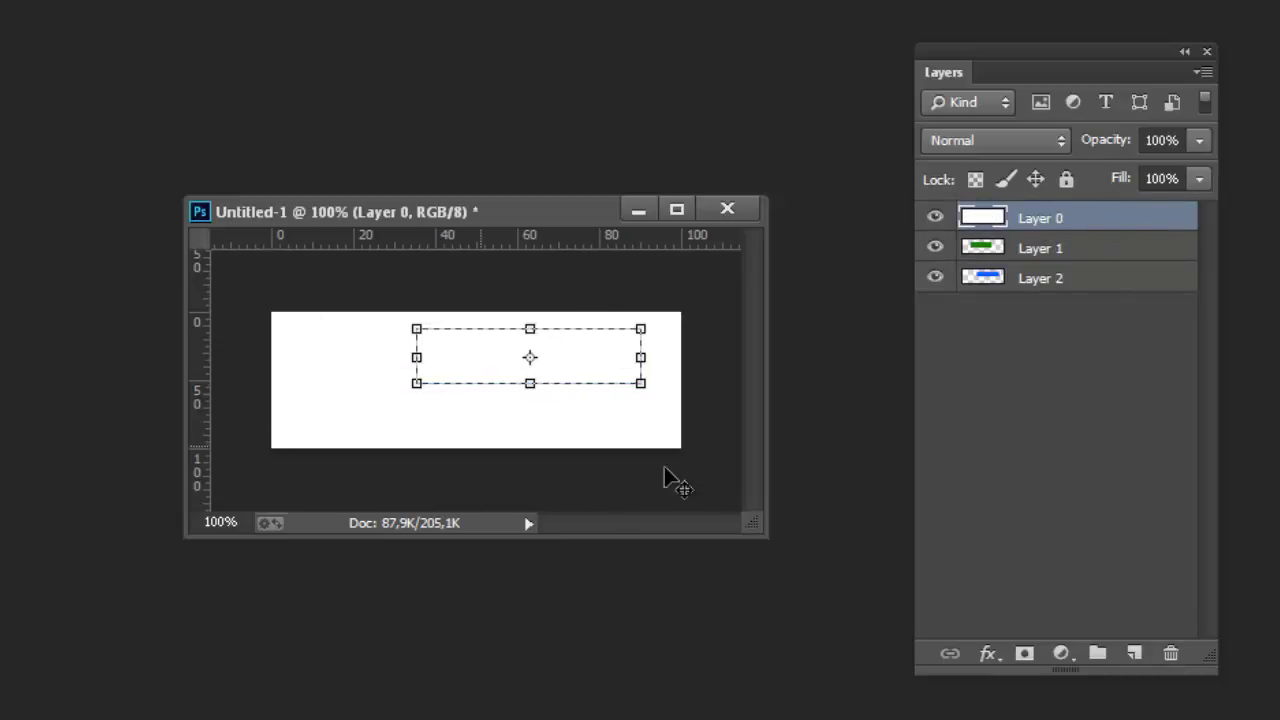
pyautogui.moveTo(1057, 224); pyautogui.dragTo(1068, 287)
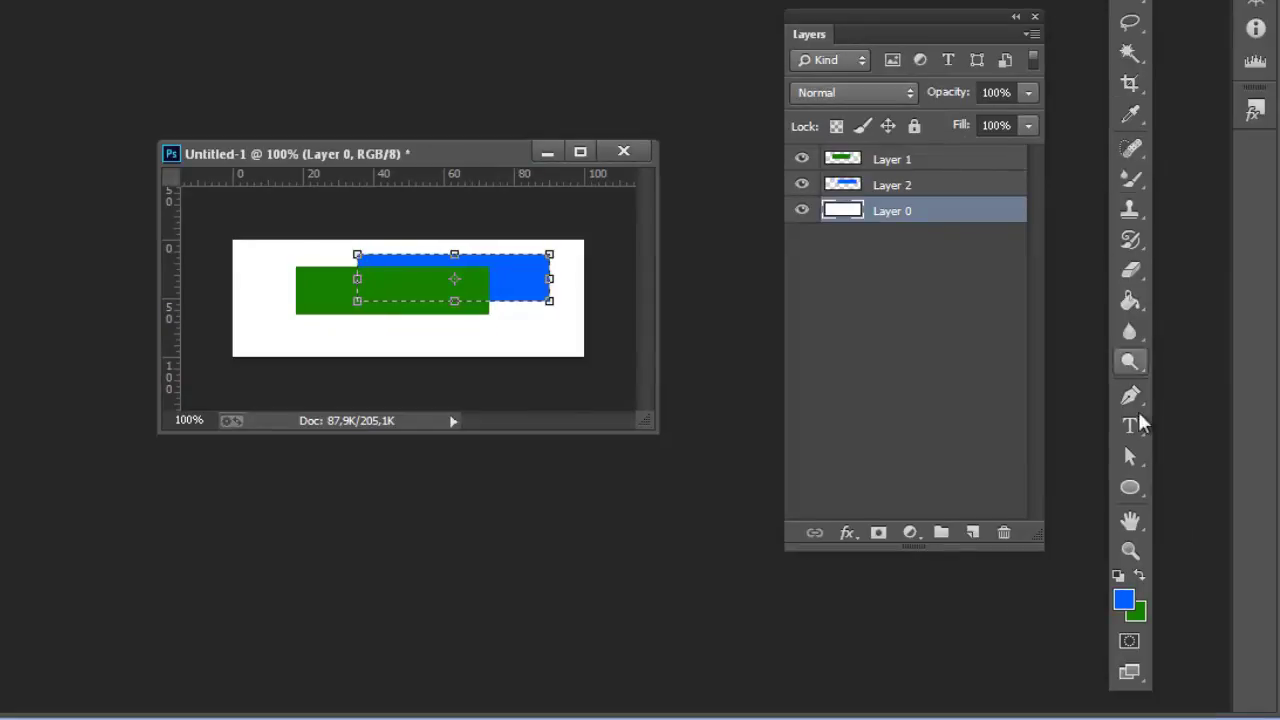
# Draw a blue rectangle shape about 185 × 52 px on a new layer directly above Layer 0.
pyautogui.rightClick(1138, 486)
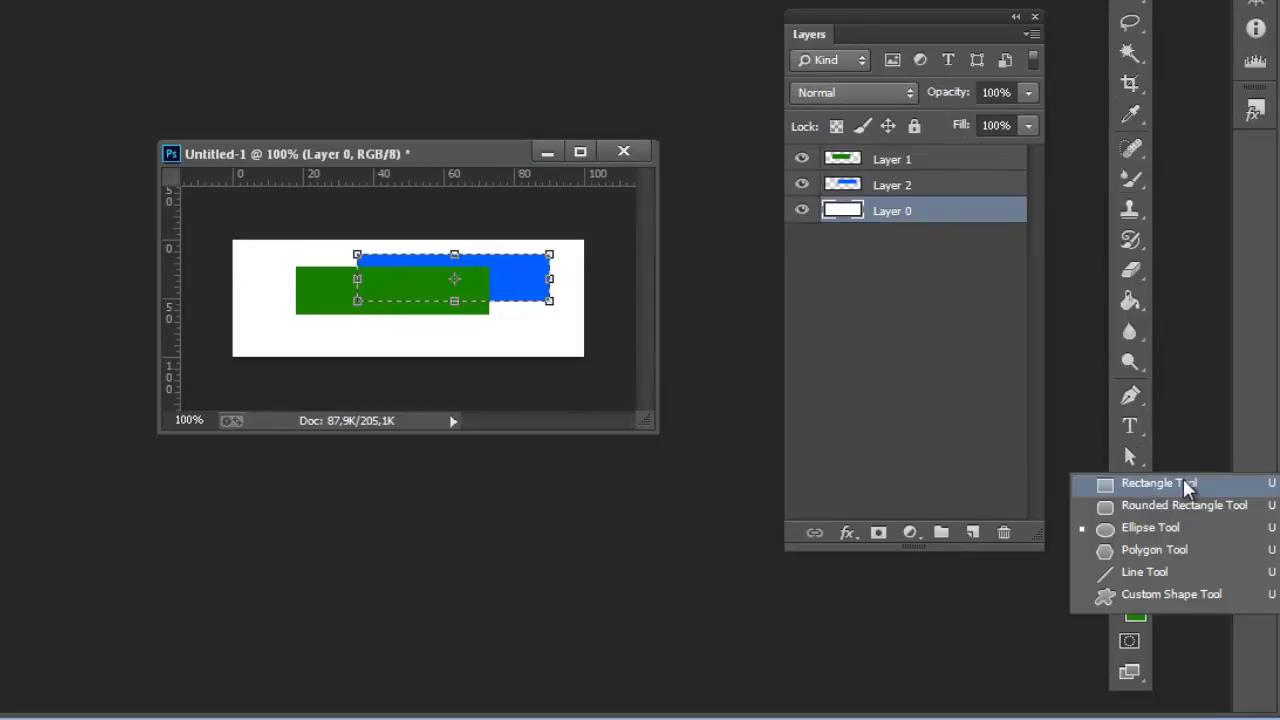
pyautogui.click(1186, 485)
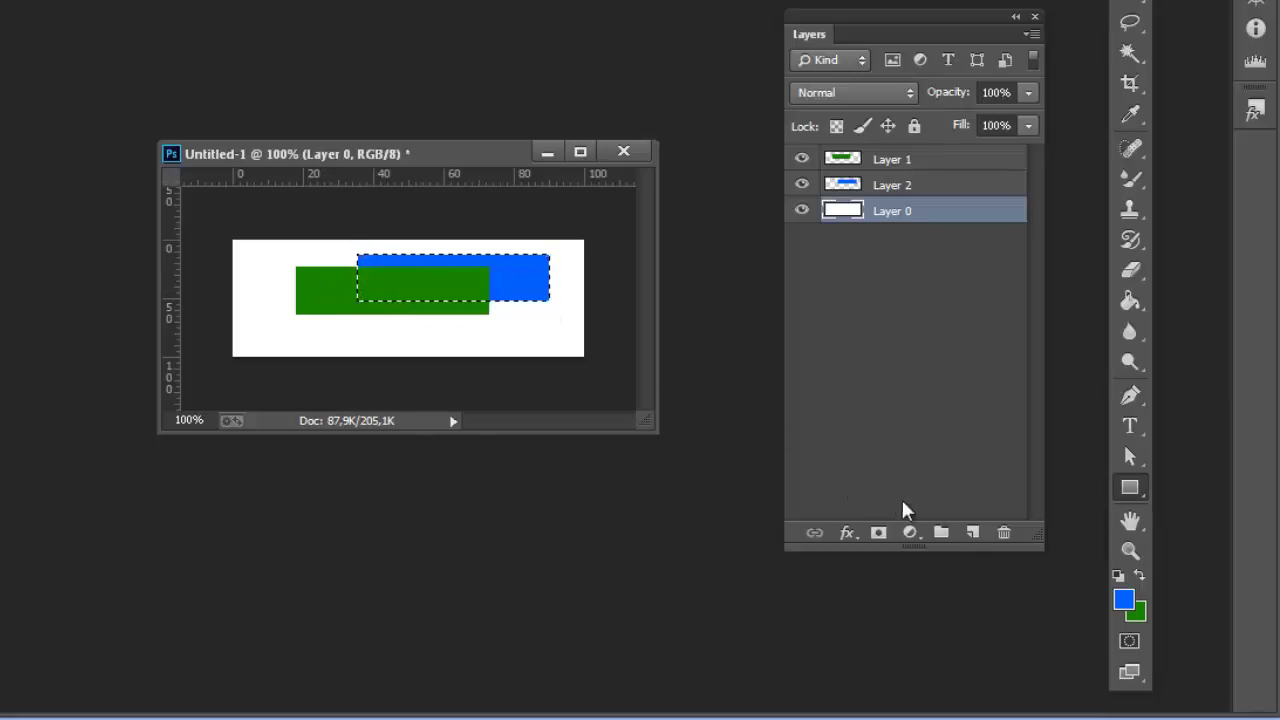
pyautogui.click(970, 533)
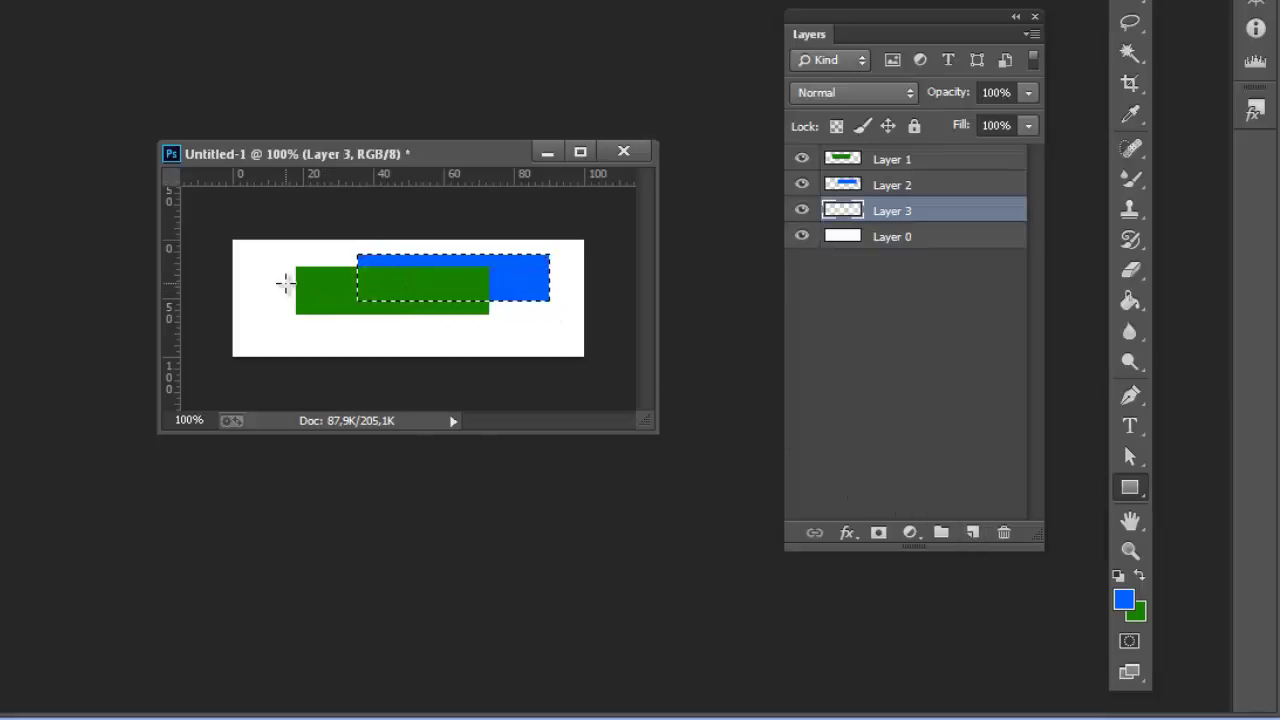
pyautogui.moveTo(288, 283); pyautogui.dragTo(502, 341)
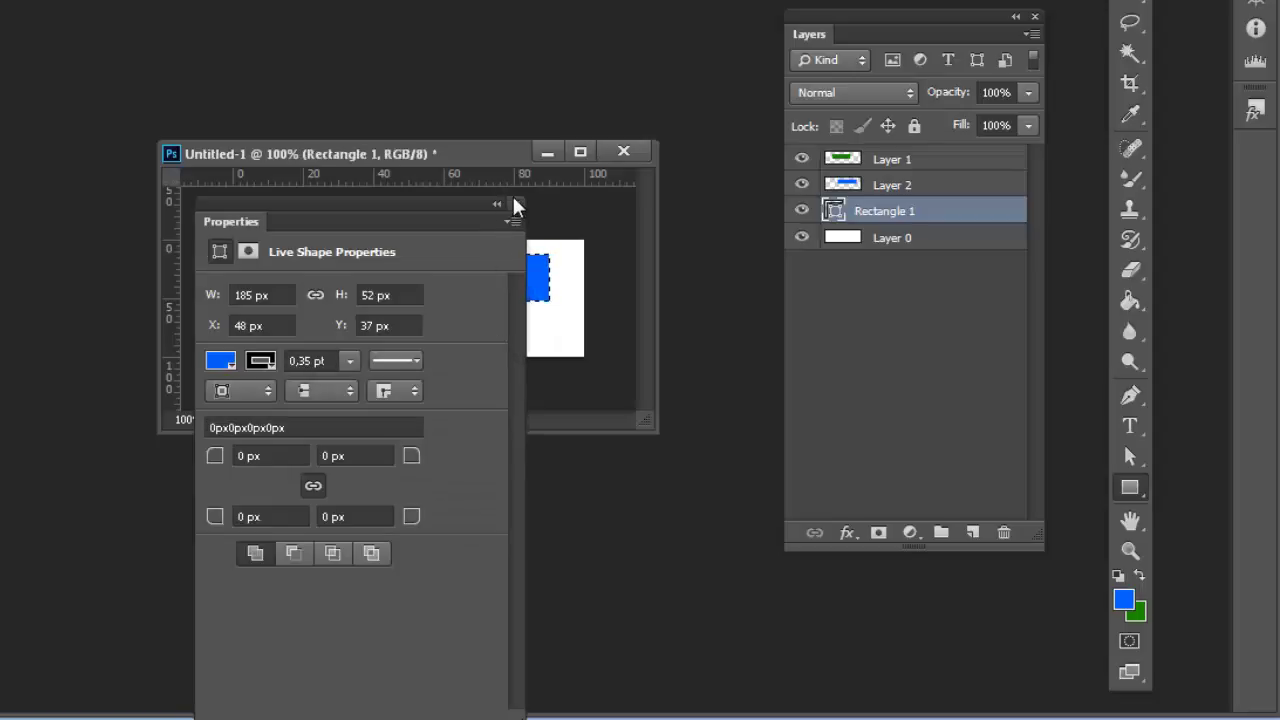
pyautogui.moveTo(501, 196); pyautogui.dragTo(580, 286)
pyautogui.click(601, 265)
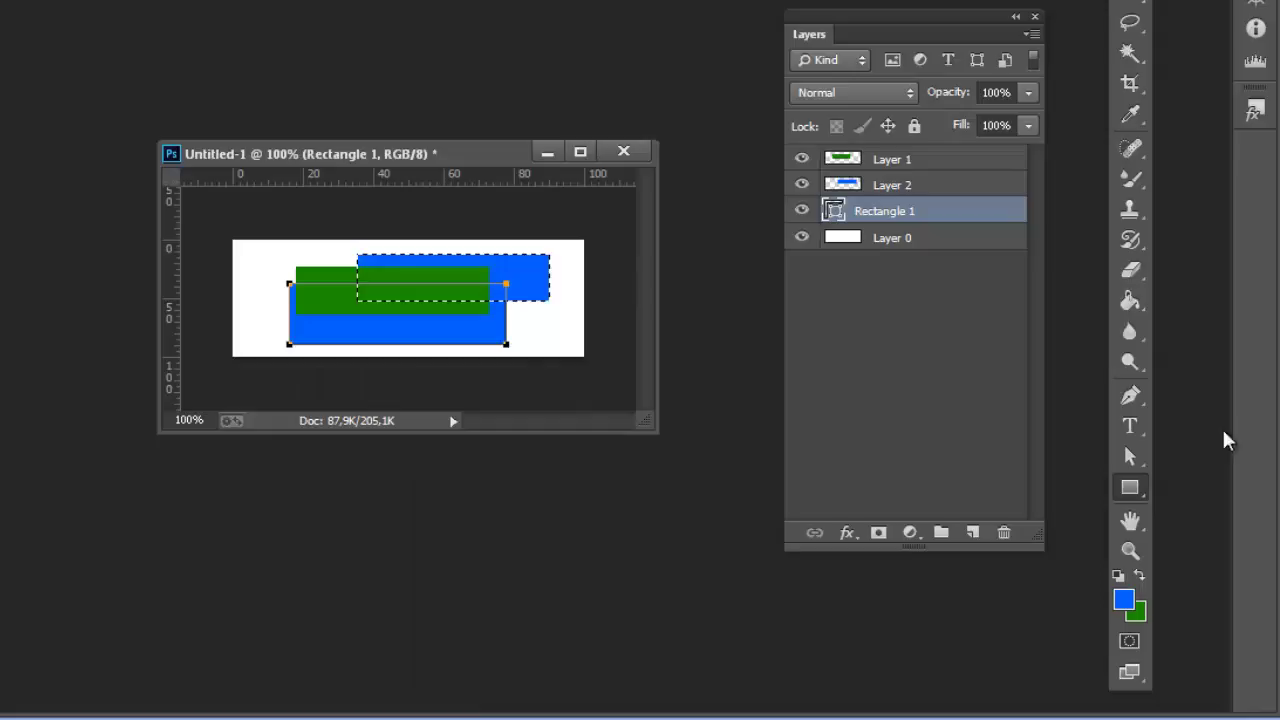
# Draw a blue rounded rectangle shape about 221 × 61 px with 10 px corners over the upper part of the canvas.
pyautogui.rightClick(1137, 490)
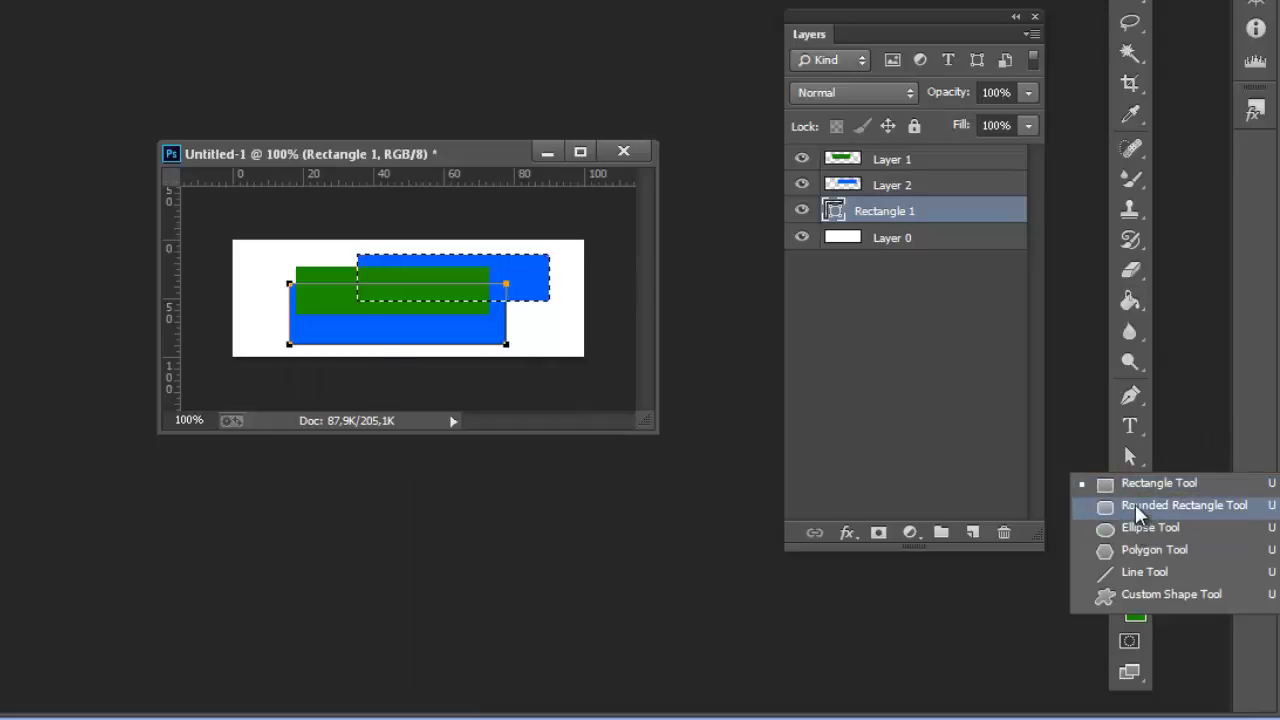
pyautogui.click(1137, 507)
pyautogui.moveTo(252, 247); pyautogui.dragTo(514, 318)
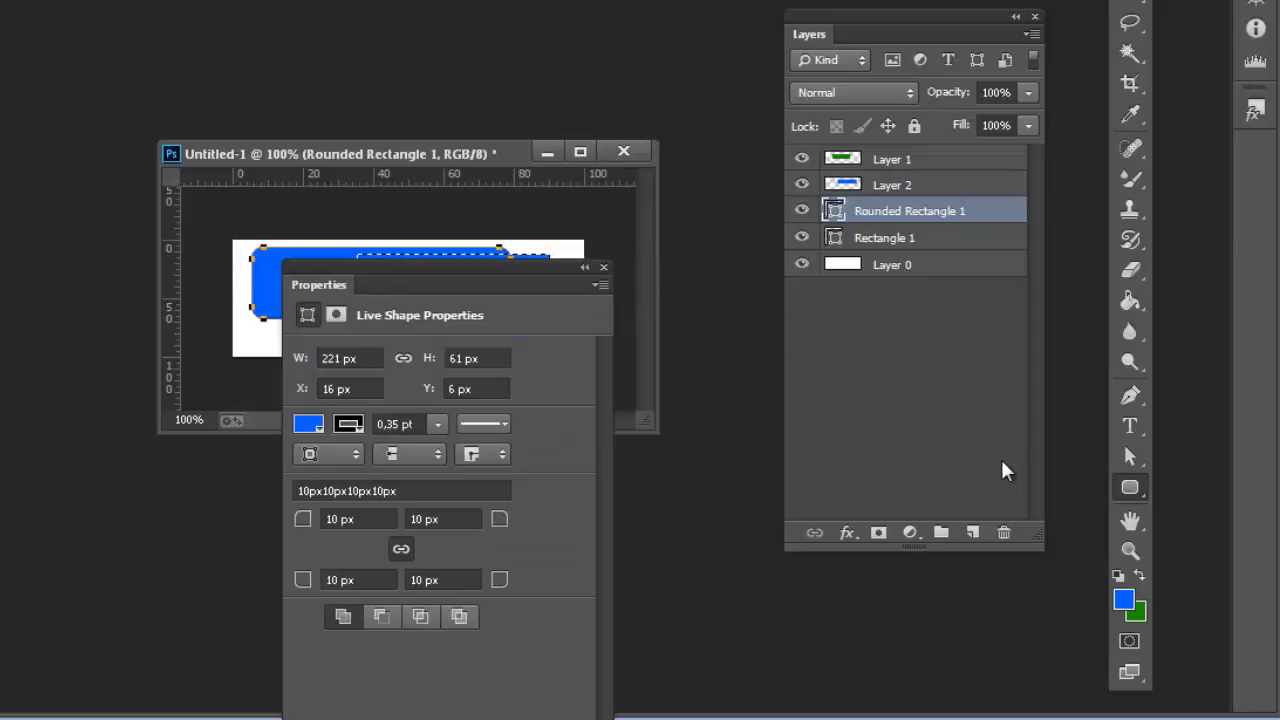
pyautogui.click(604, 267)
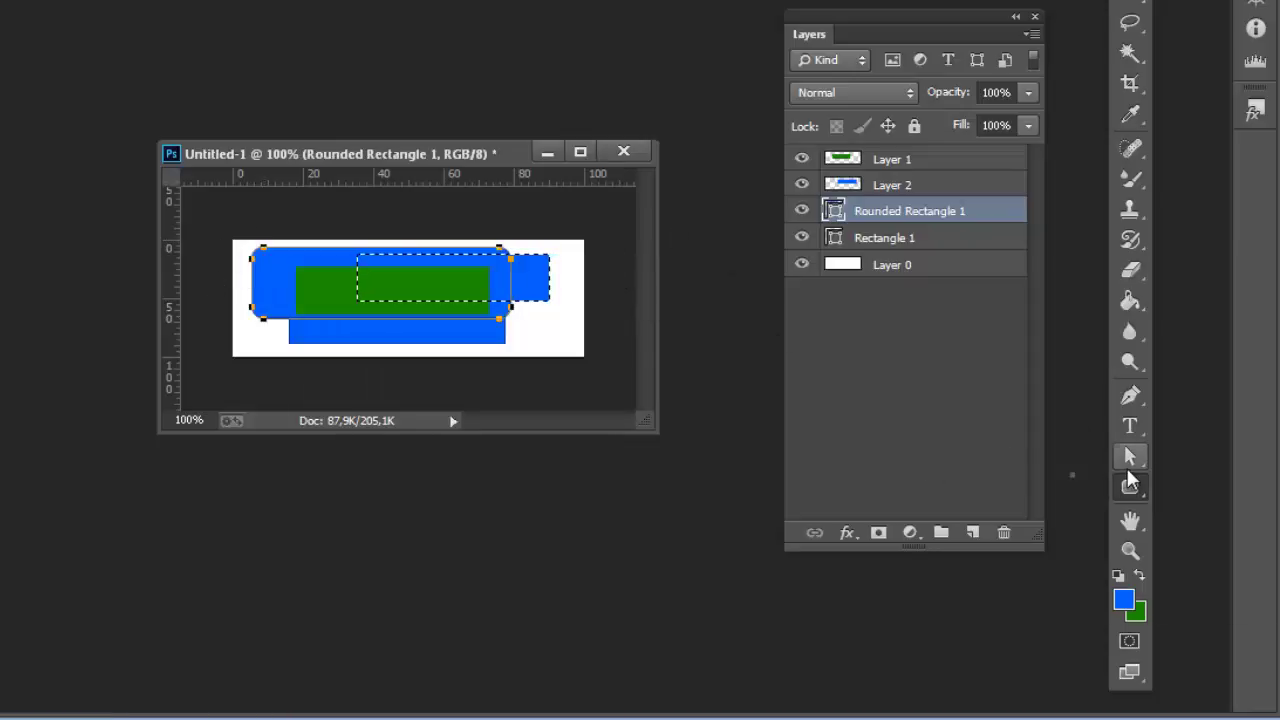
# Draw a blue ellipse shape about 190 × 74 px over the lower part of the canvas.
pyautogui.click(1129, 478)
pyautogui.click(1129, 460)
pyautogui.click(1132, 486)
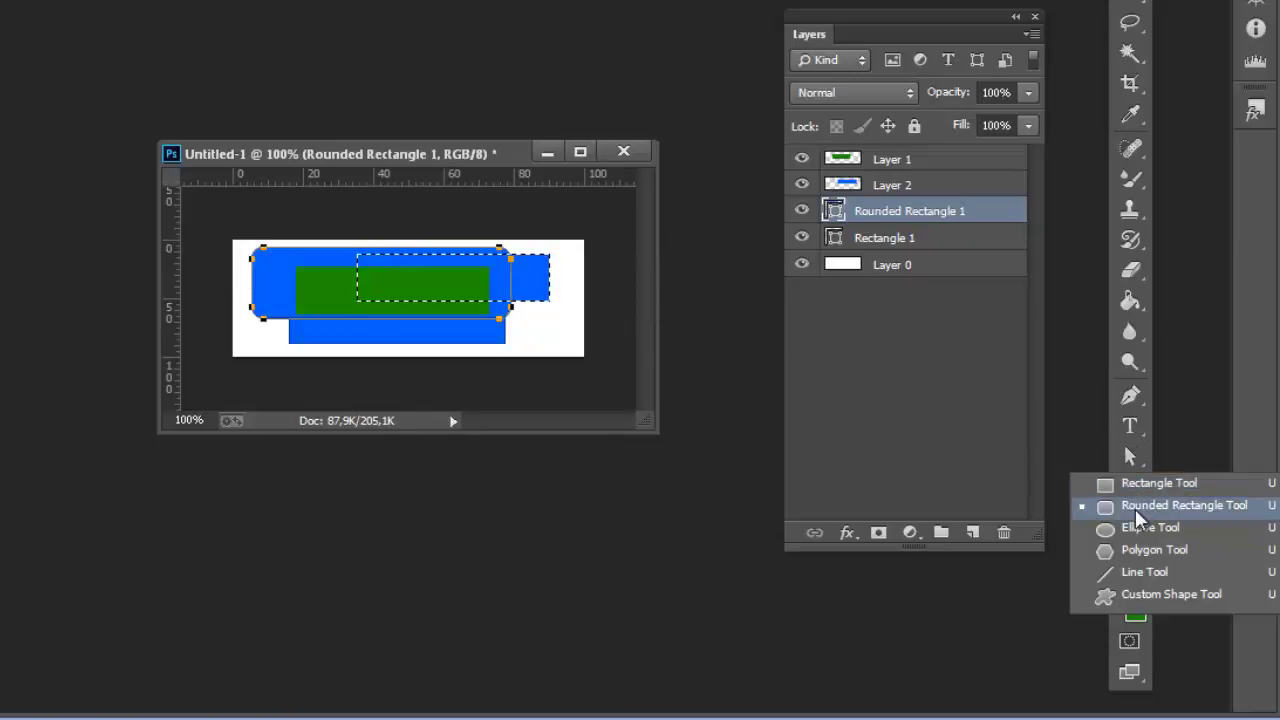
pyautogui.click(1140, 525)
pyautogui.moveTo(243, 353)
pyautogui.mouseDown()
pyautogui.moveTo(400, 290)
pyautogui.moveTo(463, 283)
pyautogui.moveTo(433, 279)
pyautogui.mouseUp()
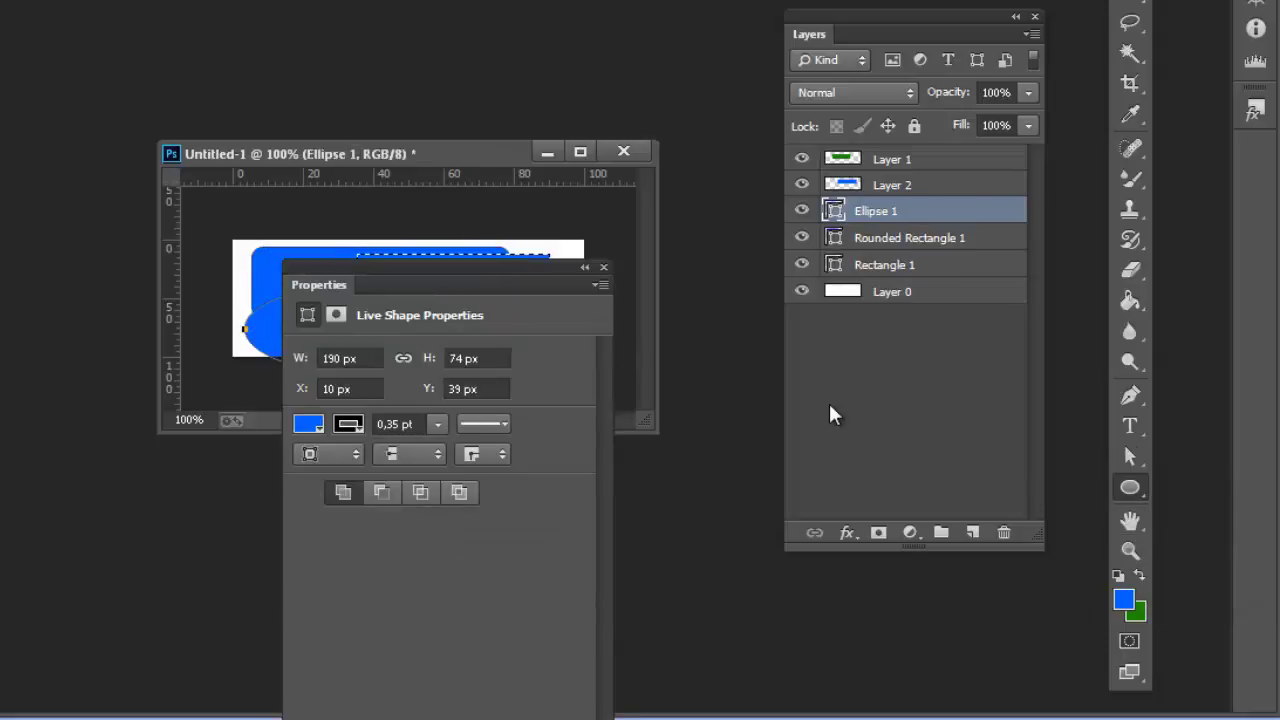
pyautogui.click(604, 268)
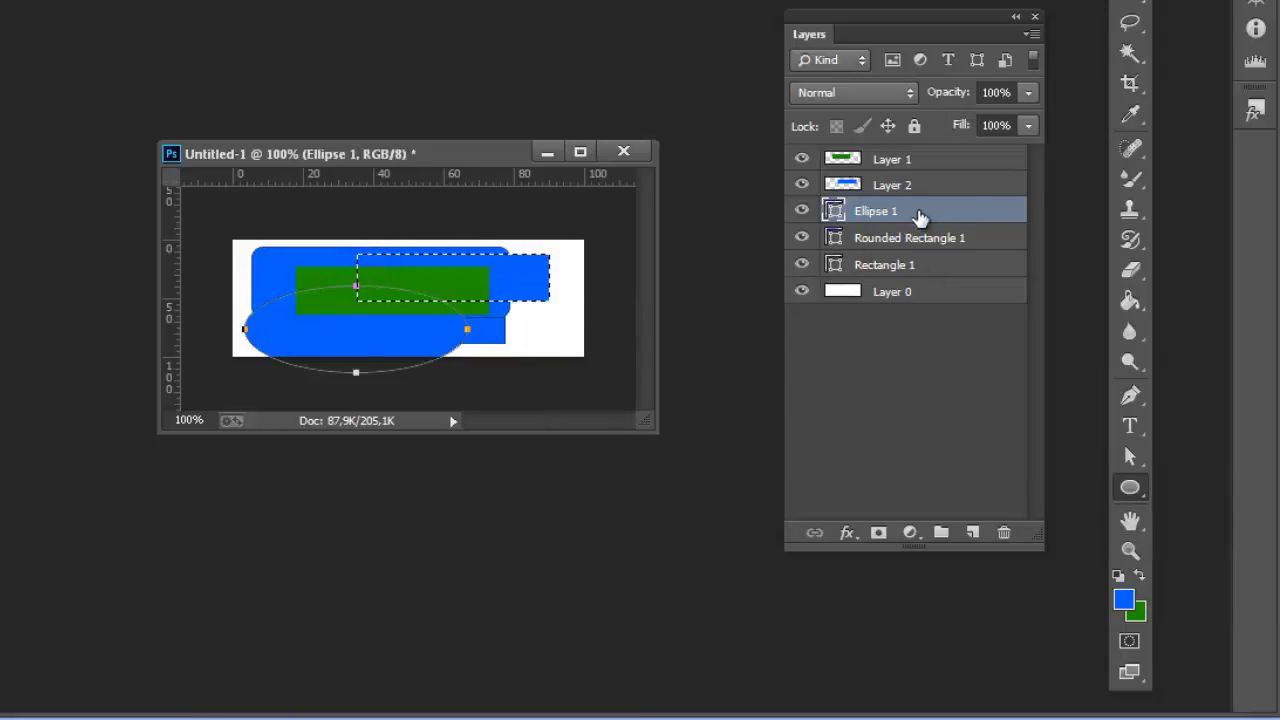
# Add a new layer at the top of the stack and paint a blue Brush tool stroke across the green rectangle within the selection.
pyautogui.click(1131, 180)
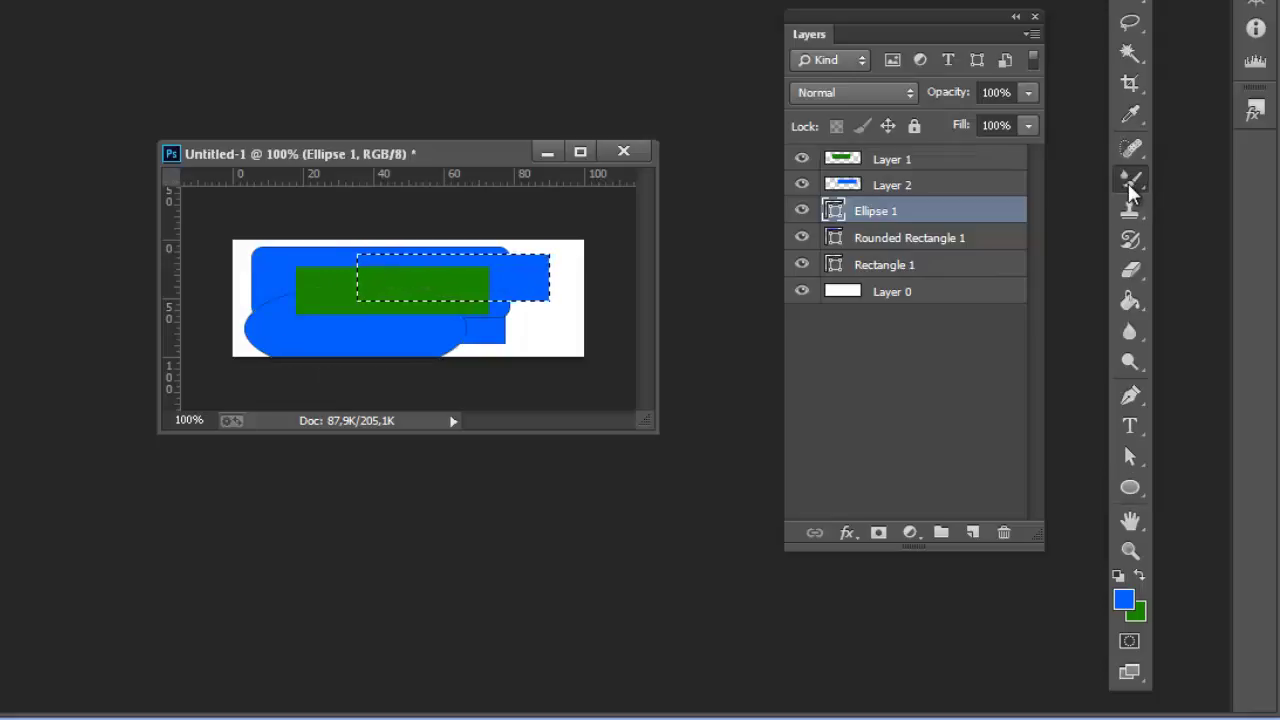
pyautogui.rightClick(1133, 184)
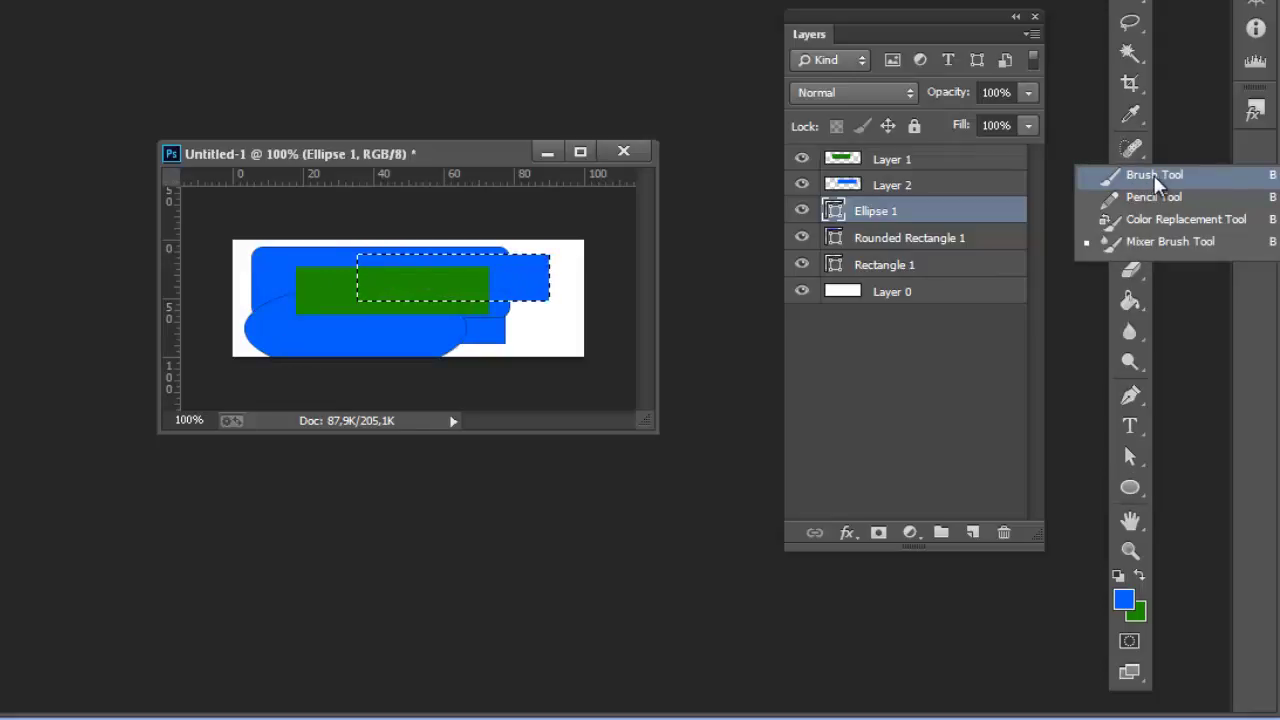
pyautogui.click(1156, 180)
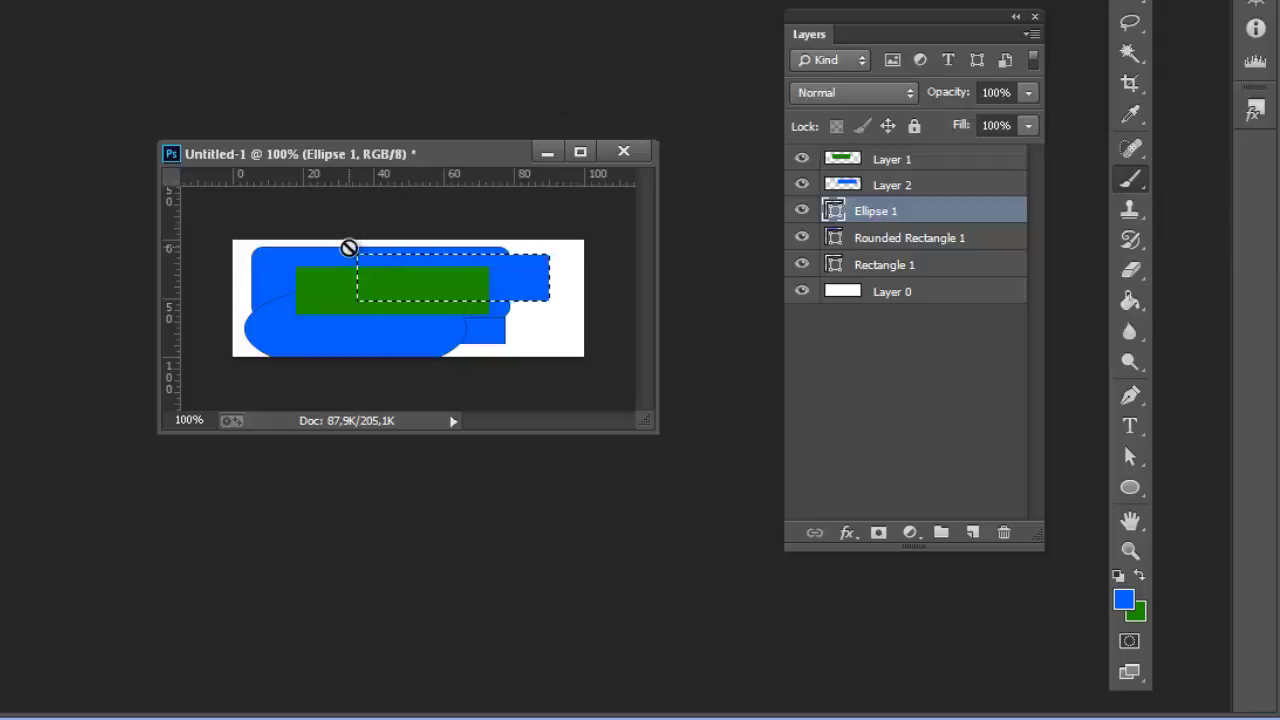
pyautogui.click(971, 533)
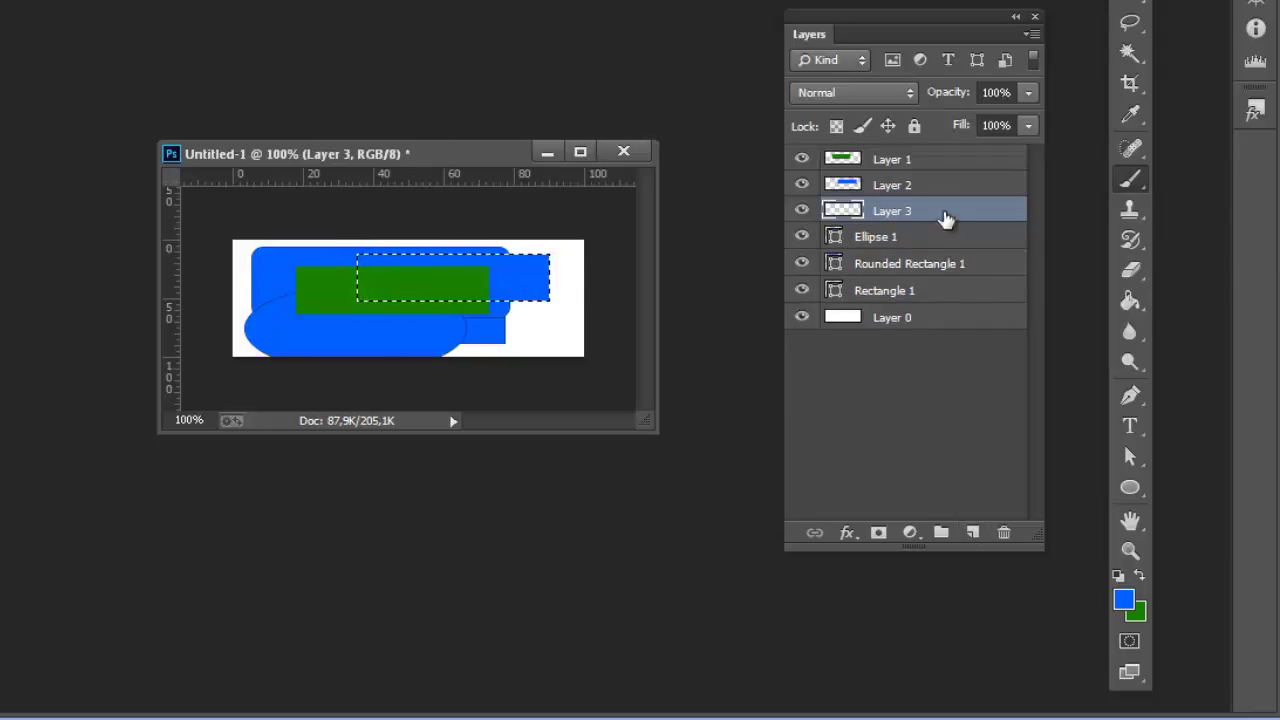
pyautogui.moveTo(943, 214); pyautogui.dragTo(943, 156)
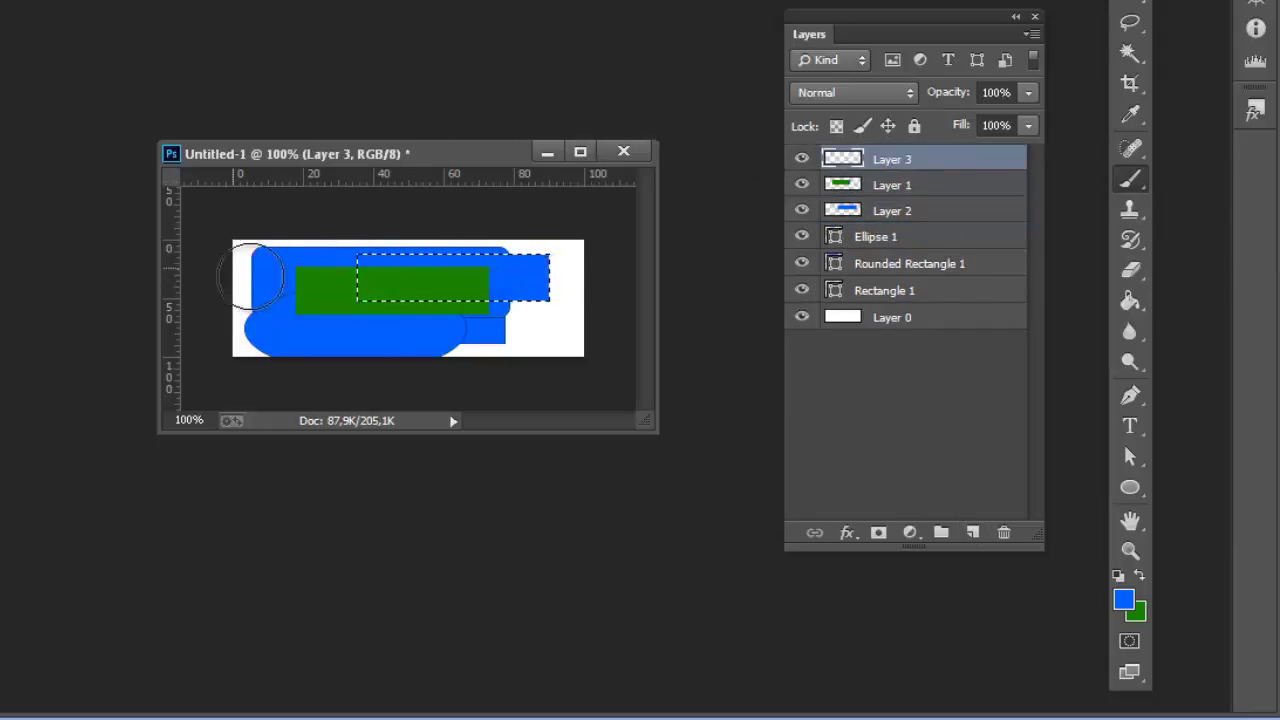
pyautogui.moveTo(251, 277)
pyautogui.mouseDown()
pyautogui.moveTo(293, 295)
pyautogui.moveTo(351, 289)
pyautogui.moveTo(302, 271)
pyautogui.mouseUp()
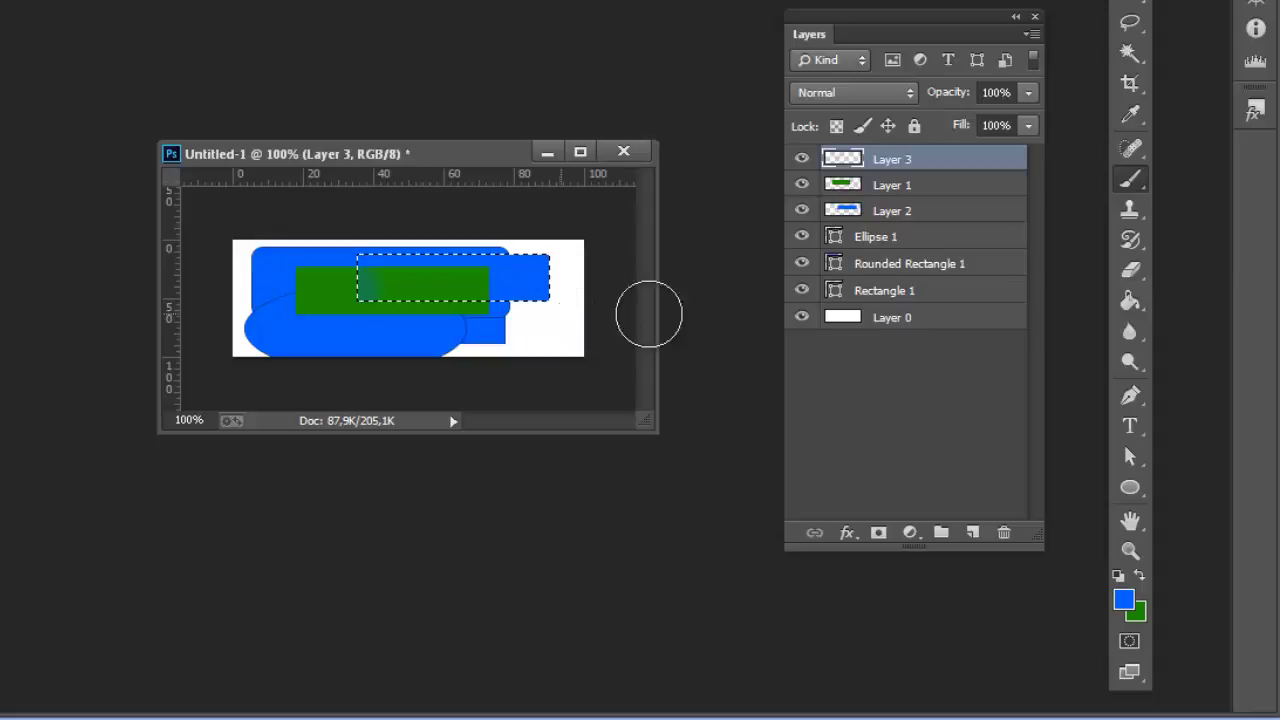
# Remove the selection and paint blue over most of the canvas on Layer 3 with the Brush tool.
pyautogui.press('w')
pyautogui.click(390, 281)
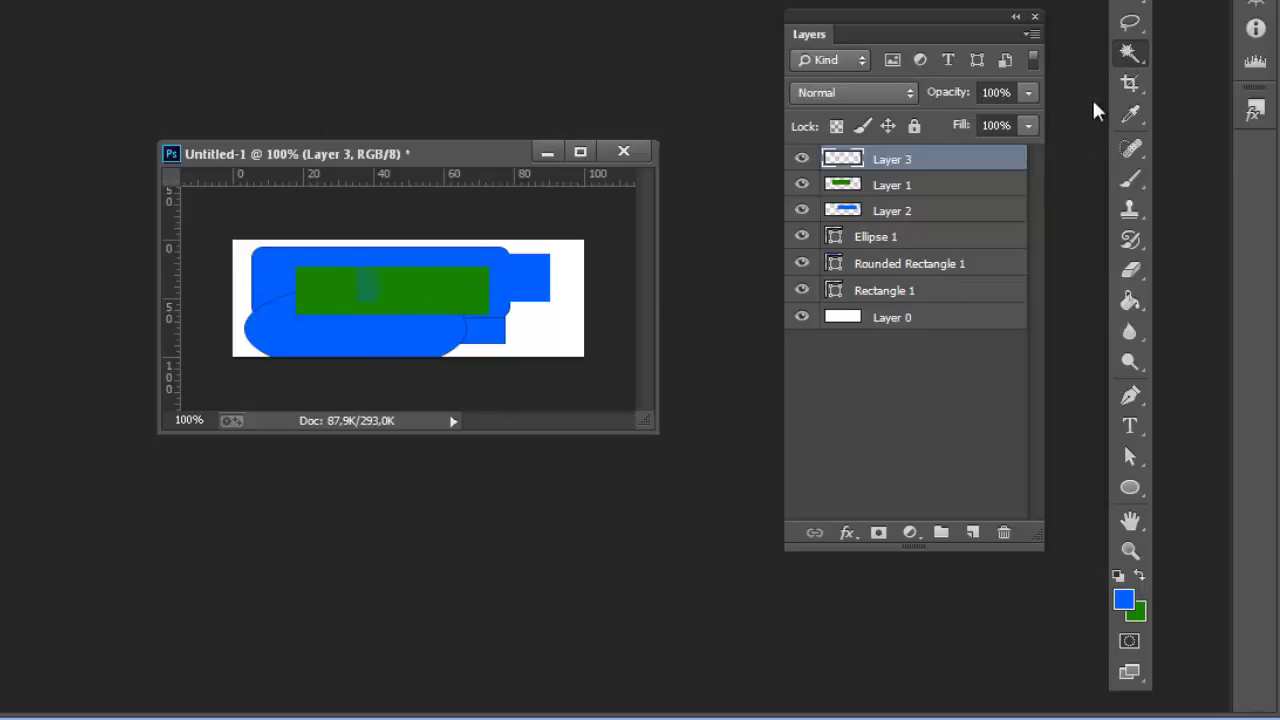
pyautogui.click(1130, 181)
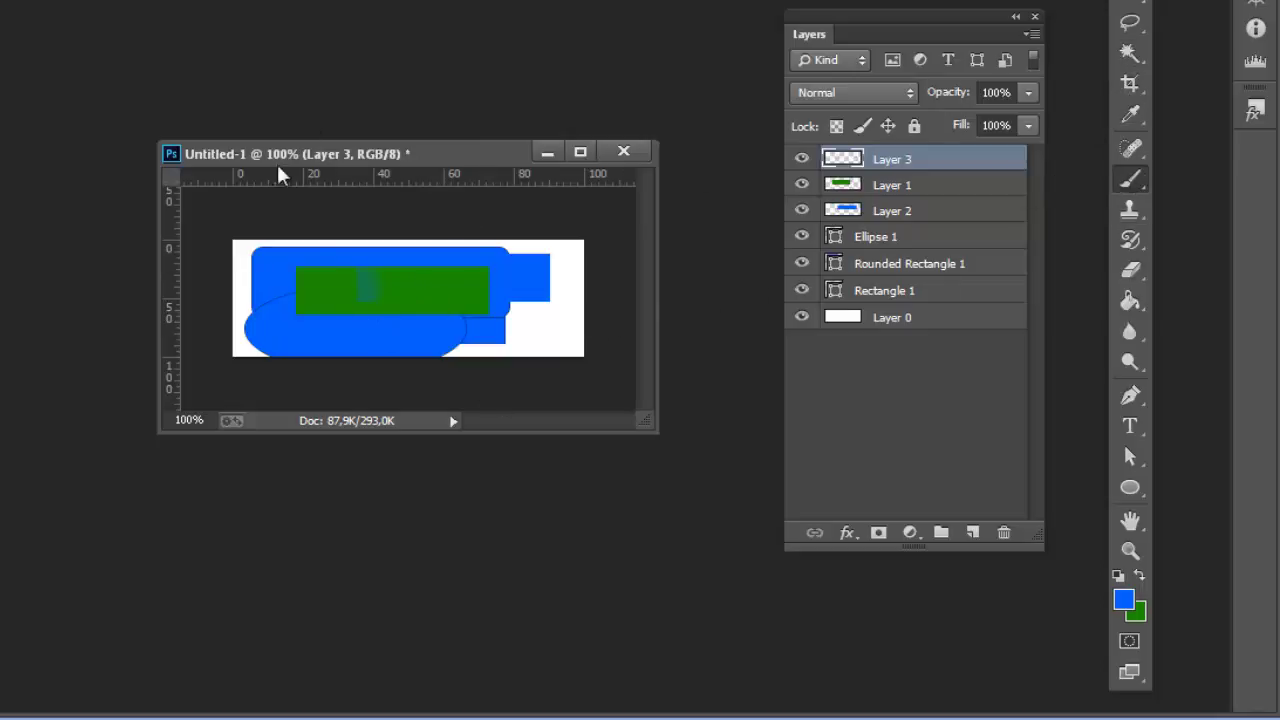
pyautogui.moveTo(243, 225)
pyautogui.mouseDown()
pyautogui.moveTo(242, 258)
pyautogui.moveTo(415, 262)
pyautogui.moveTo(320, 282)
pyautogui.moveTo(484, 314)
pyautogui.moveTo(497, 308)
pyautogui.moveTo(508, 222)
pyautogui.moveTo(576, 251)
pyautogui.moveTo(306, 263)
pyautogui.moveTo(290, 298)
pyautogui.moveTo(241, 240)
pyautogui.moveTo(592, 332)
pyautogui.moveTo(326, 229)
pyautogui.moveTo(654, 298)
pyautogui.moveTo(325, 273)
pyautogui.moveTo(372, 221)
pyautogui.moveTo(219, 298)
pyautogui.moveTo(215, 194)
pyautogui.moveTo(254, 263)
pyautogui.moveTo(364, 292)
pyautogui.moveTo(293, 285)
pyautogui.moveTo(435, 289)
pyautogui.moveTo(358, 297)
pyautogui.mouseUp()
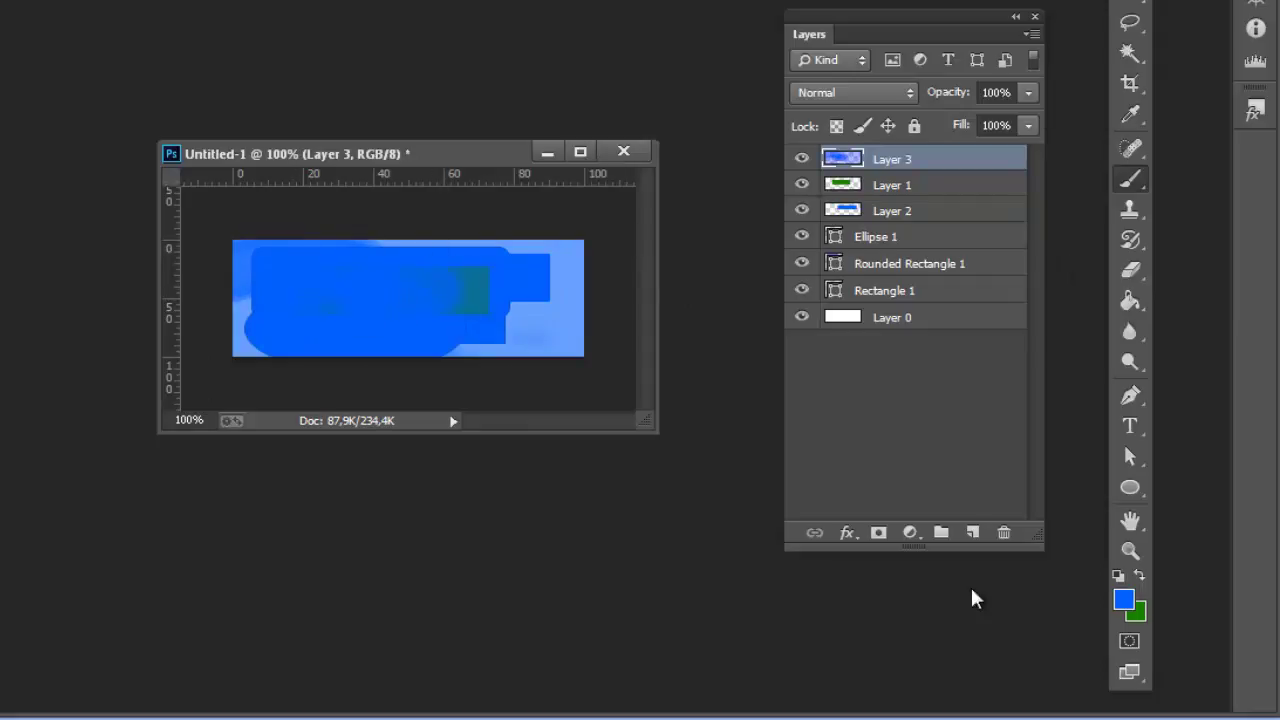
# Draw a wavy black (000000) line across Layer 3 with the Pencil tool at 100% opacity.
pyautogui.rightClick(1130, 178)
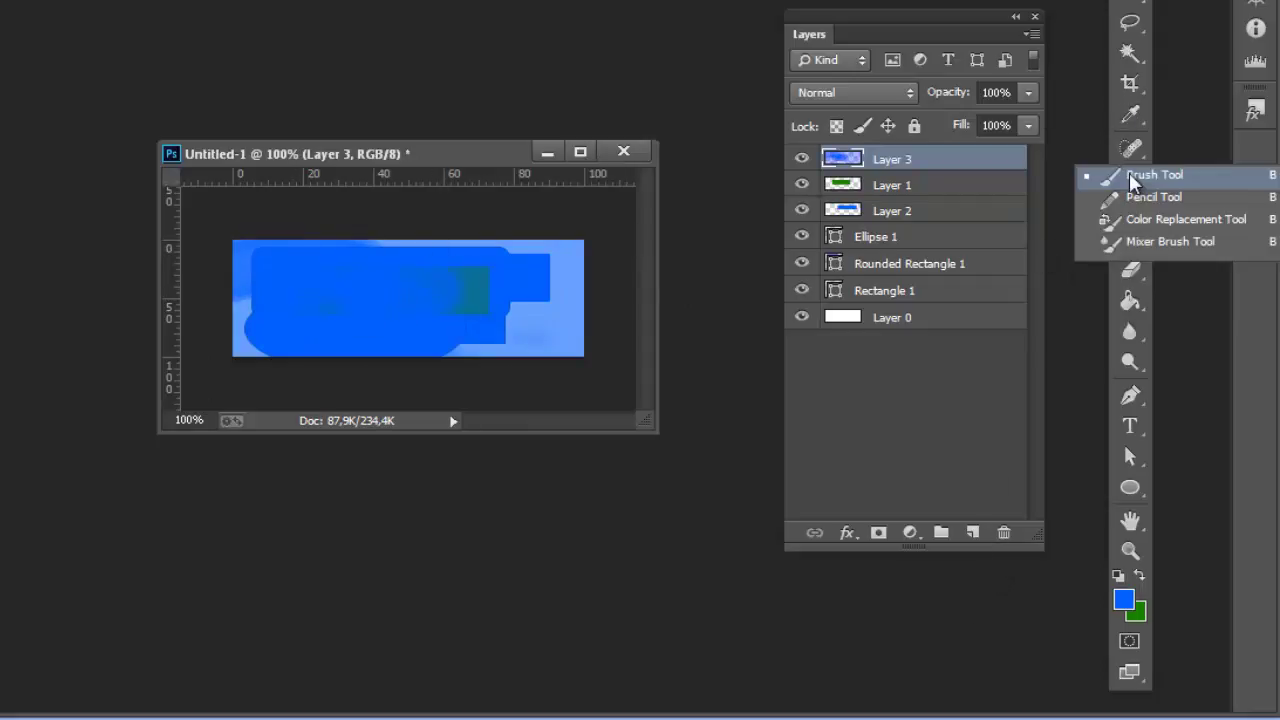
pyautogui.click(1150, 197)
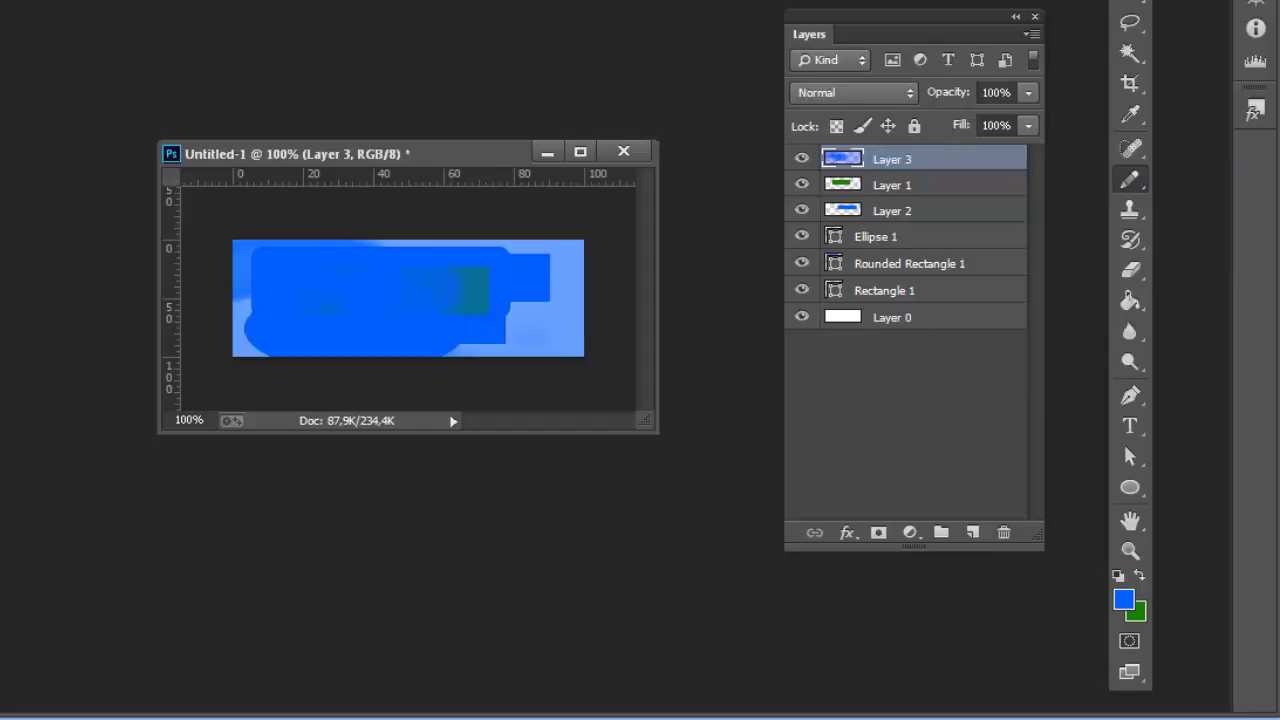
pyautogui.click(396, 48)
pyautogui.moveTo(399, 74); pyautogui.dragTo(470, 81)
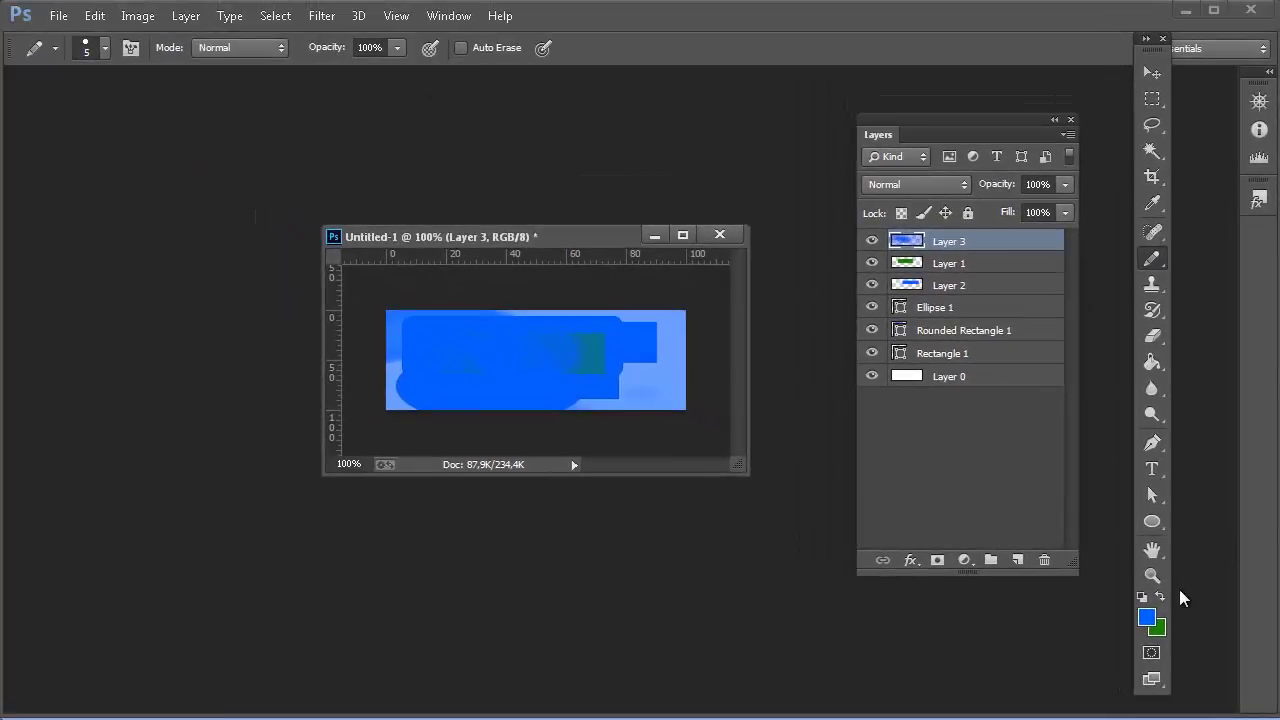
pyautogui.click(1147, 617)
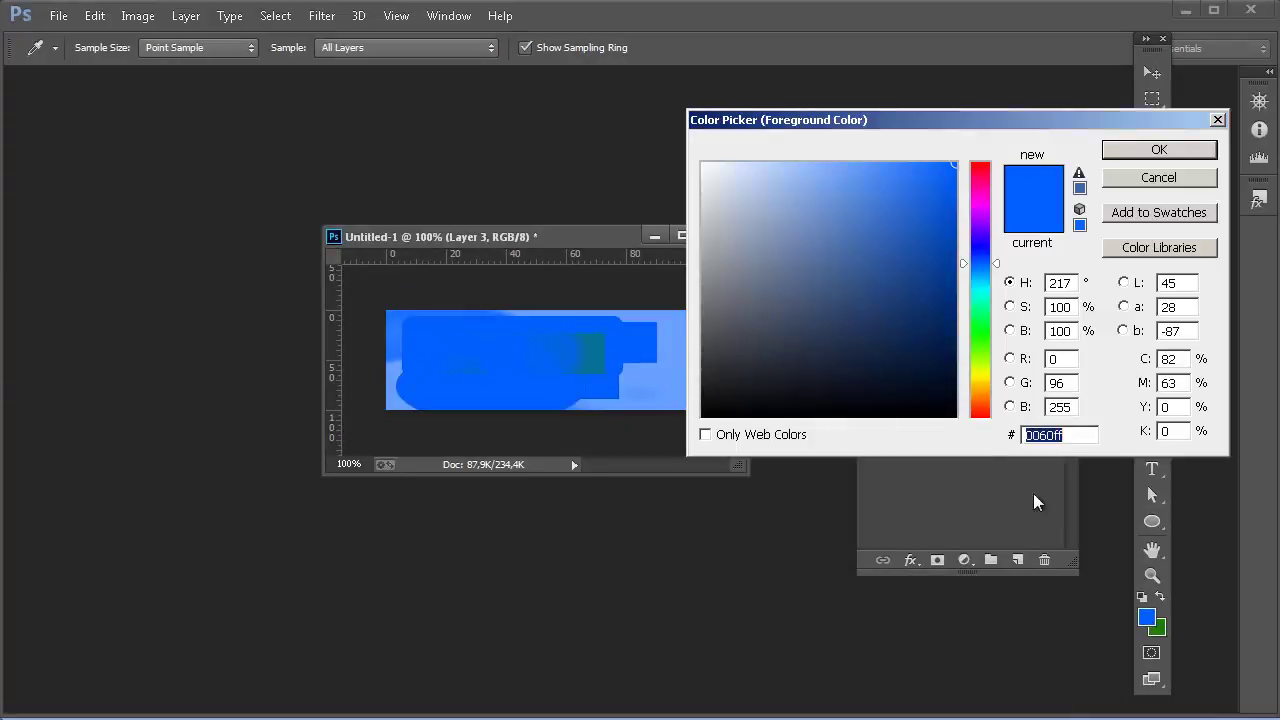
pyautogui.write('000000')
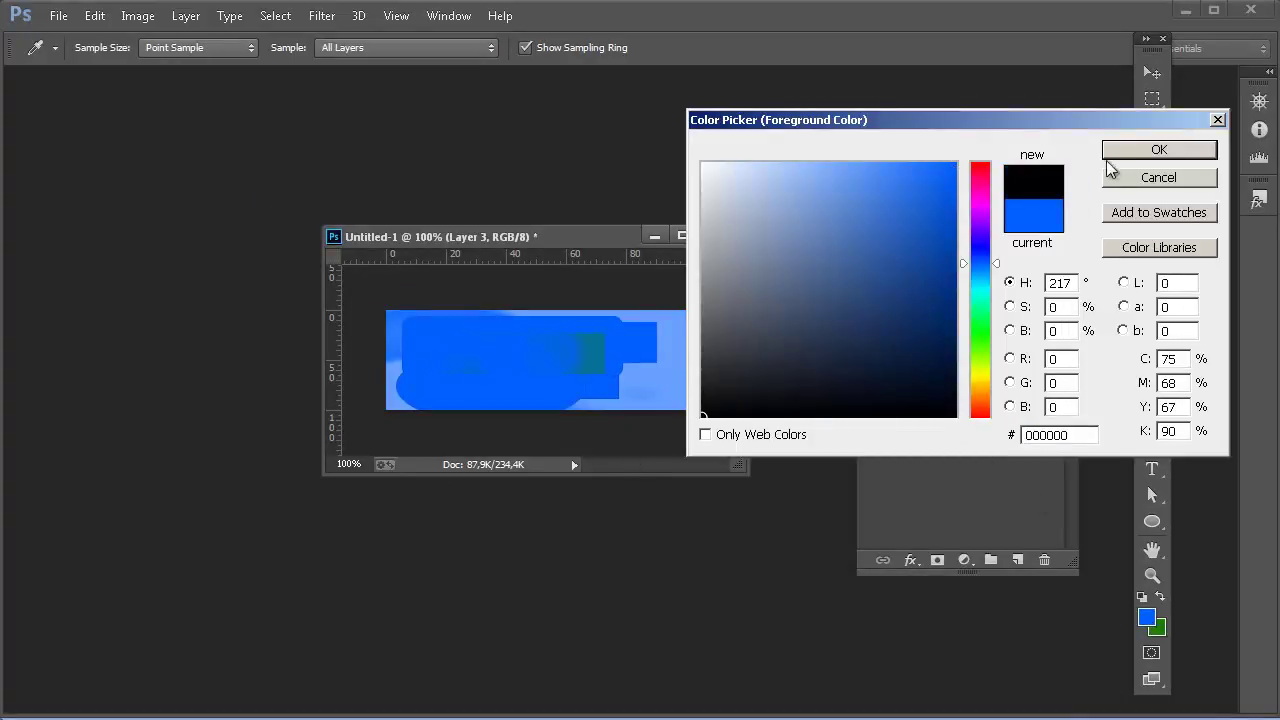
pyautogui.click(1155, 150)
pyautogui.moveTo(495, 360)
pyautogui.mouseDown()
pyautogui.moveTo(548, 397)
pyautogui.moveTo(601, 340)
pyautogui.mouseUp()
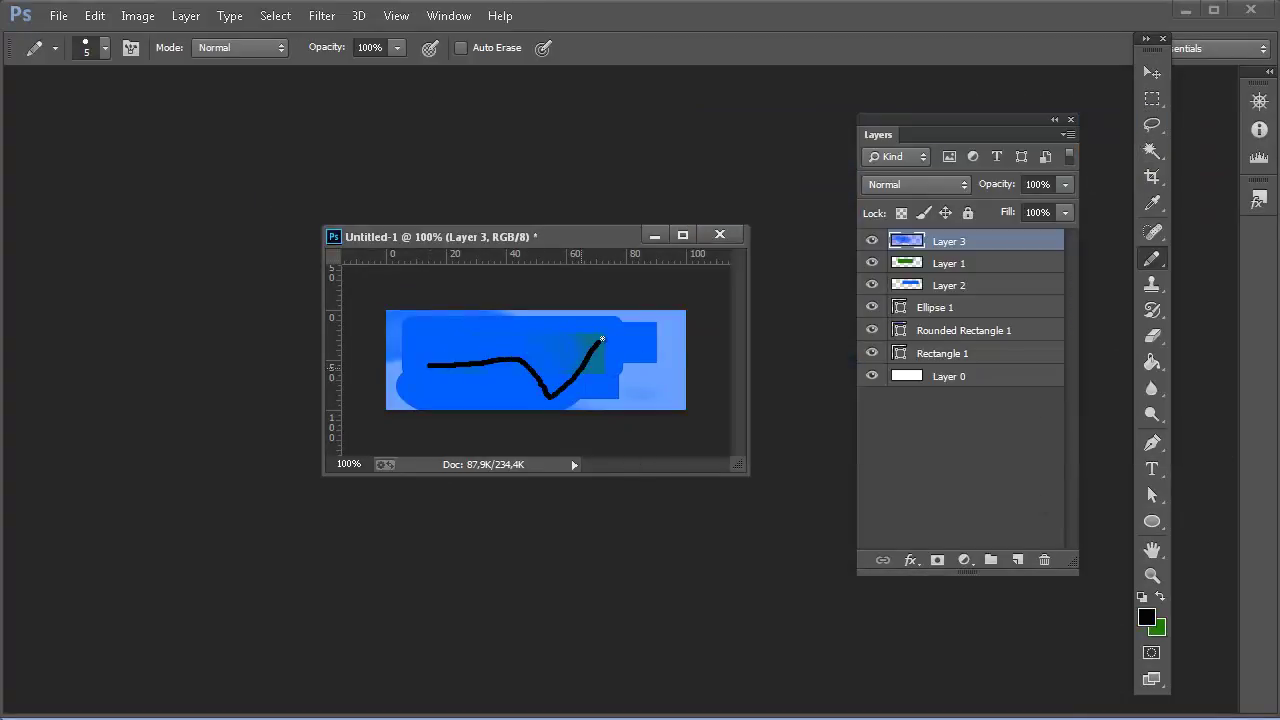
# Set the pencil size to 50 px and paint a thick black patch over the end of the line.
pyautogui.click(105, 47)
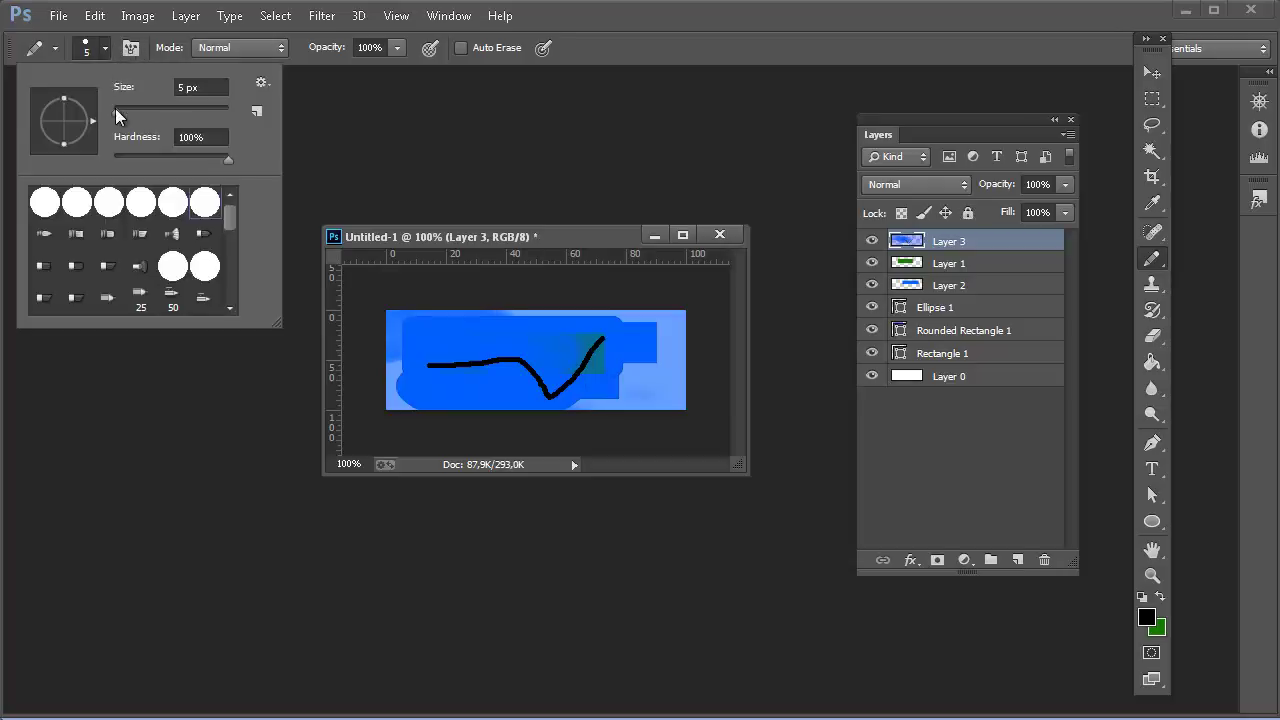
pyautogui.moveTo(115, 108); pyautogui.dragTo(142, 113)
pyautogui.moveTo(595, 320)
pyautogui.mouseDown()
pyautogui.moveTo(633, 341)
pyautogui.moveTo(598, 356)
pyautogui.moveTo(598, 332)
pyautogui.moveTo(565, 362)
pyautogui.mouseUp()
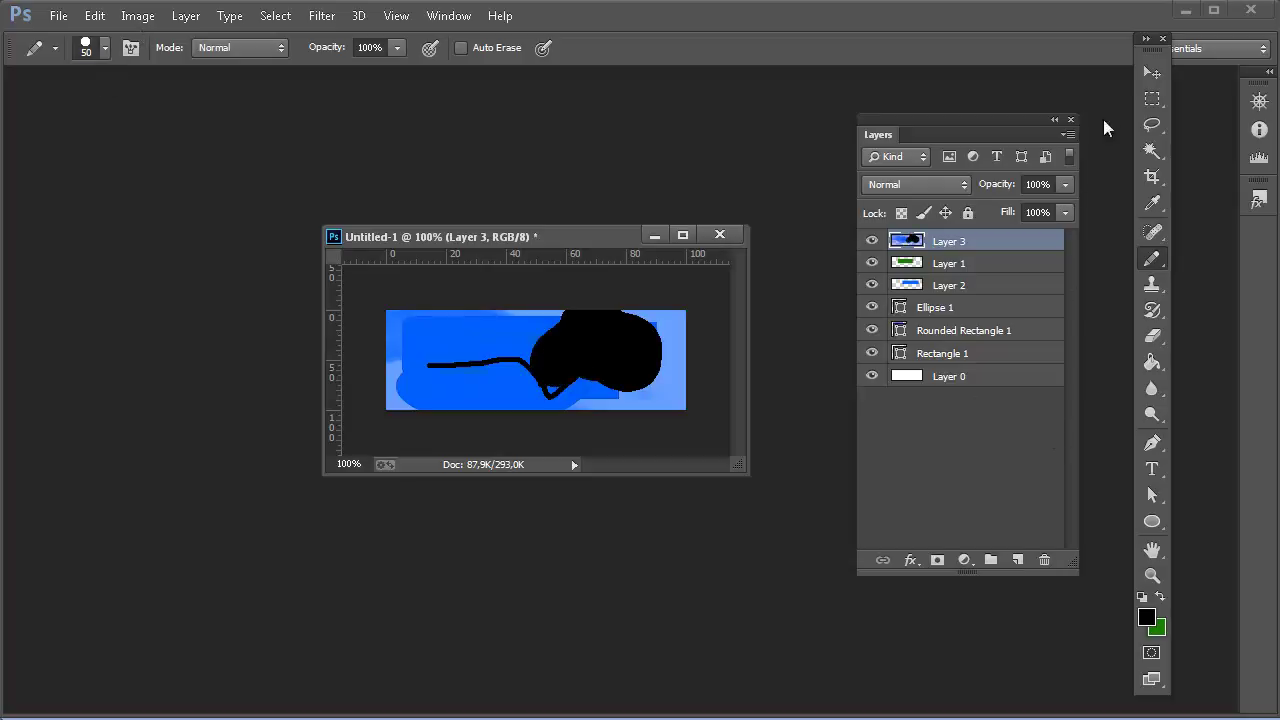
# Partially erase the artwork on Layer 3 and Layer 1 with the Eraser tool at 42% opacity.
pyautogui.click(1152, 336)
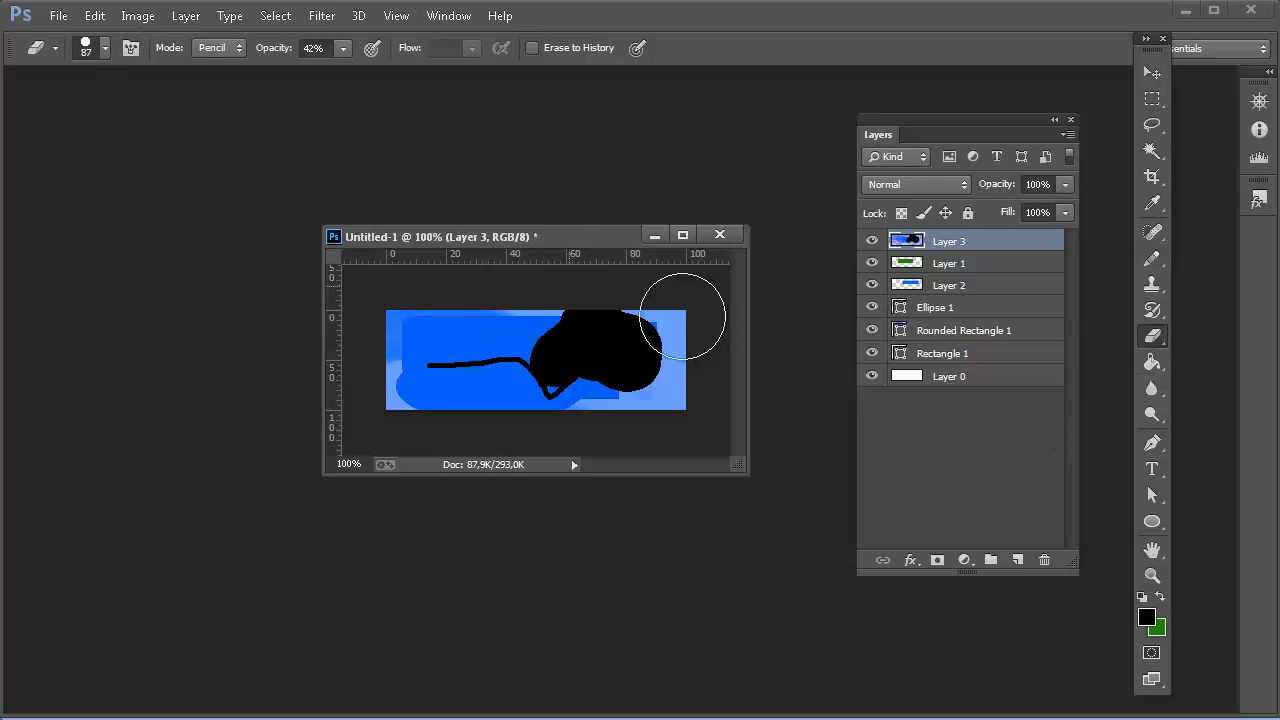
pyautogui.moveTo(677, 277)
pyautogui.mouseDown()
pyautogui.moveTo(681, 389)
pyautogui.moveTo(589, 316)
pyautogui.moveTo(623, 413)
pyautogui.moveTo(615, 327)
pyautogui.moveTo(566, 365)
pyautogui.mouseUp()
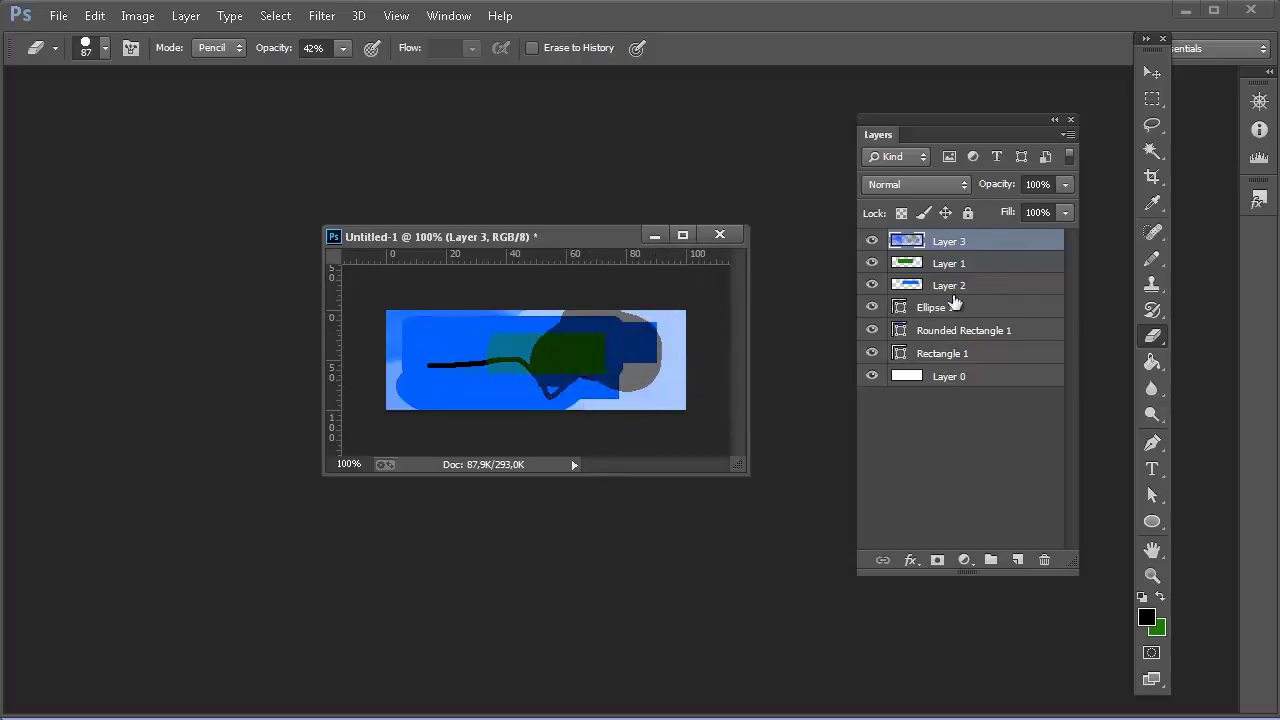
pyautogui.rightClick(960, 241)
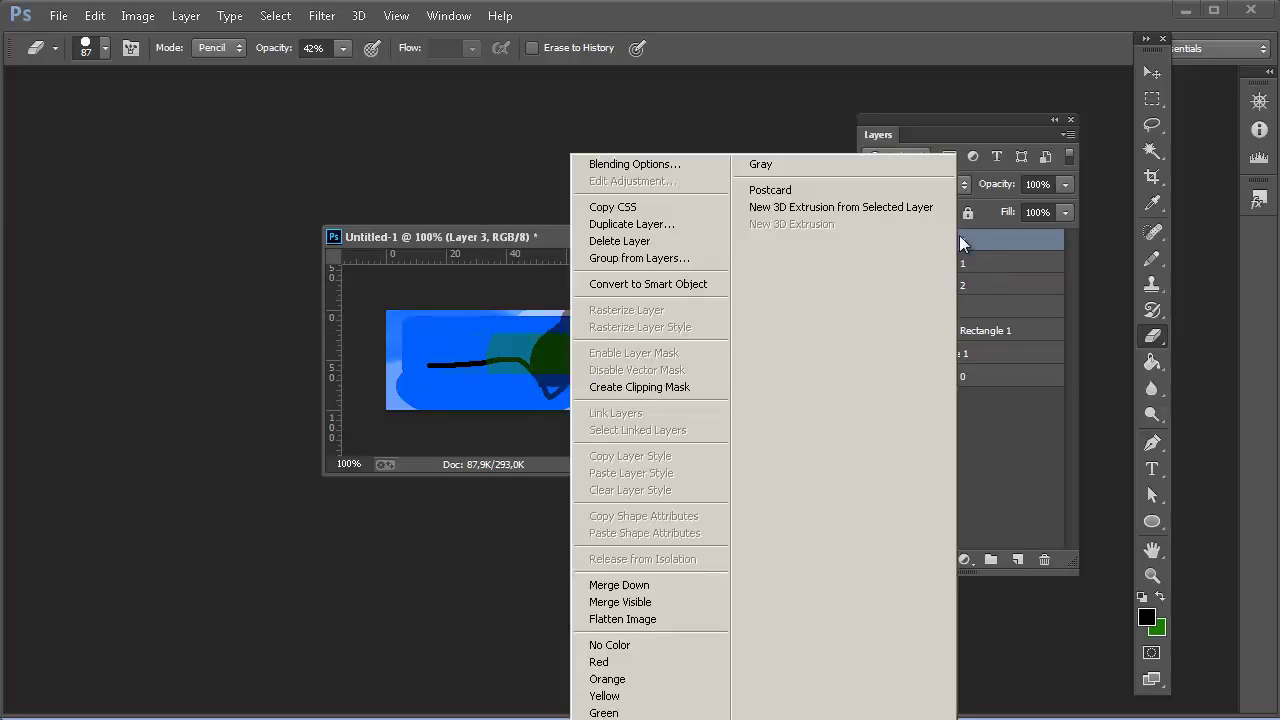
pyautogui.click(984, 241)
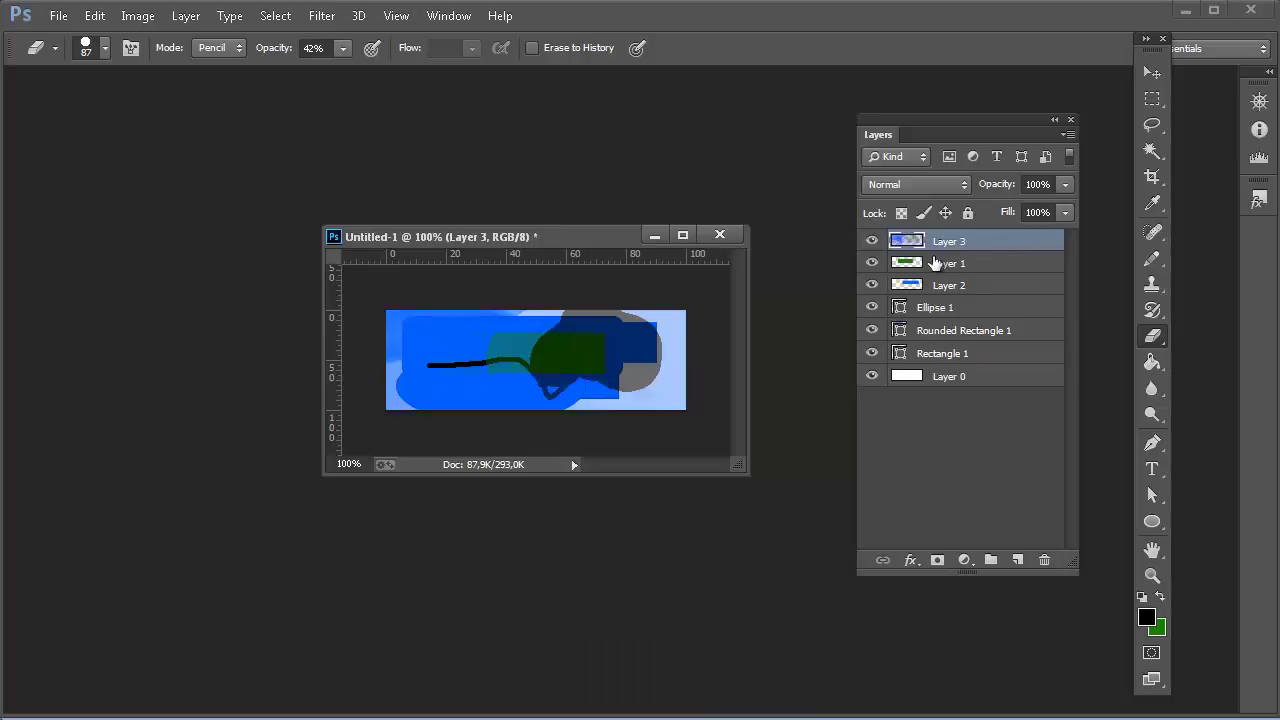
pyautogui.click(963, 266)
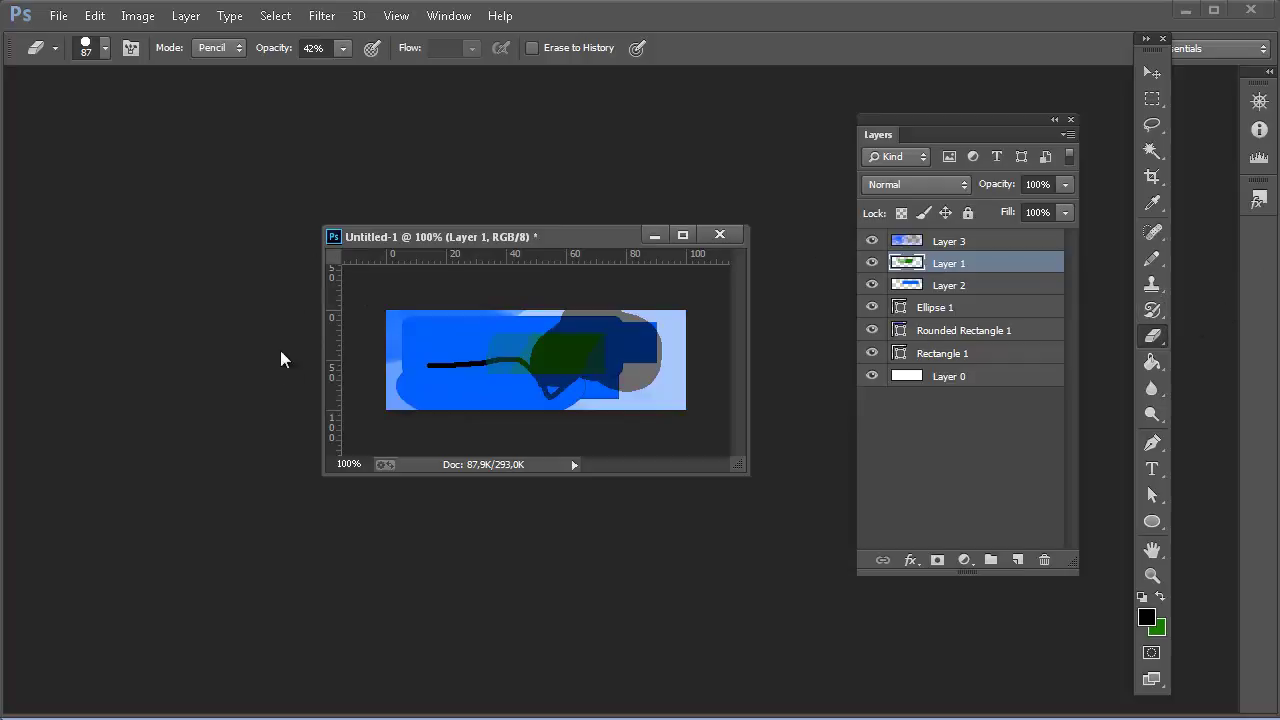
pyautogui.click(955, 243)
pyautogui.moveTo(650, 330)
pyautogui.mouseDown()
pyautogui.moveTo(517, 398)
pyautogui.moveTo(457, 339)
pyautogui.mouseUp()
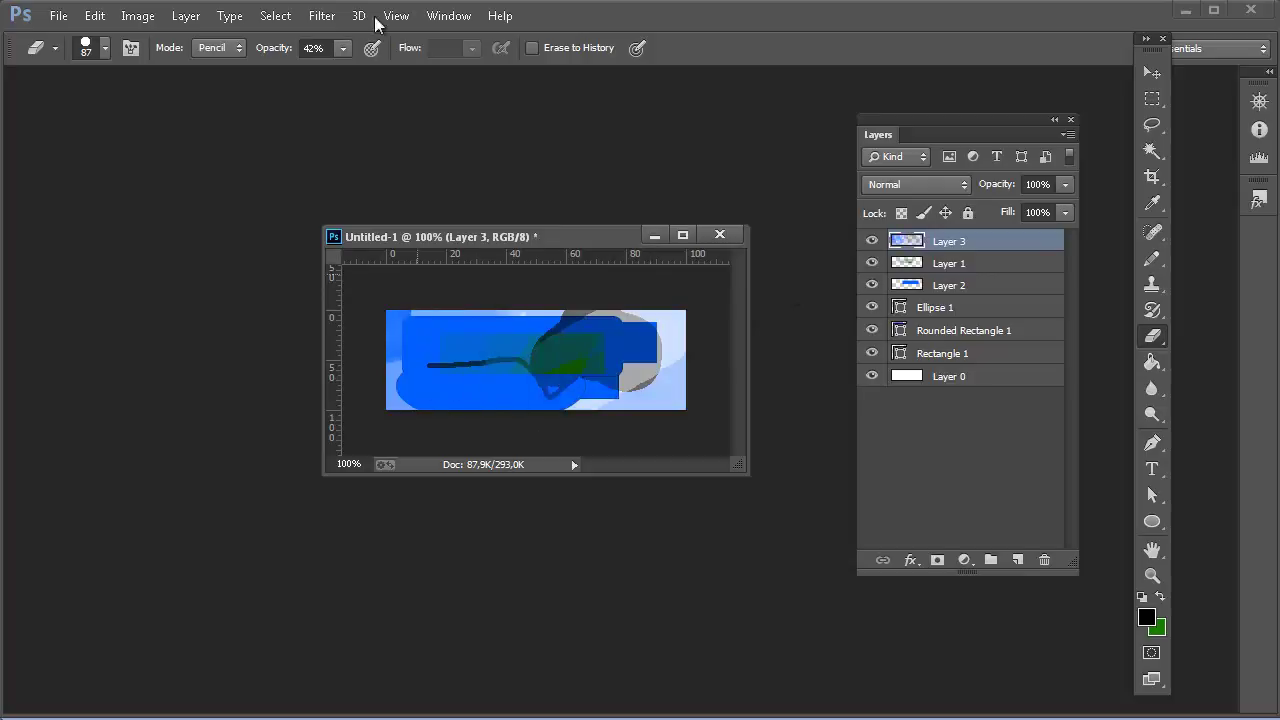
# Set the Eraser tool's opacity to 100% and erase over the artwork on Layer 3.
pyautogui.click(343, 47)
pyautogui.moveTo(343, 71); pyautogui.dragTo(443, 77)
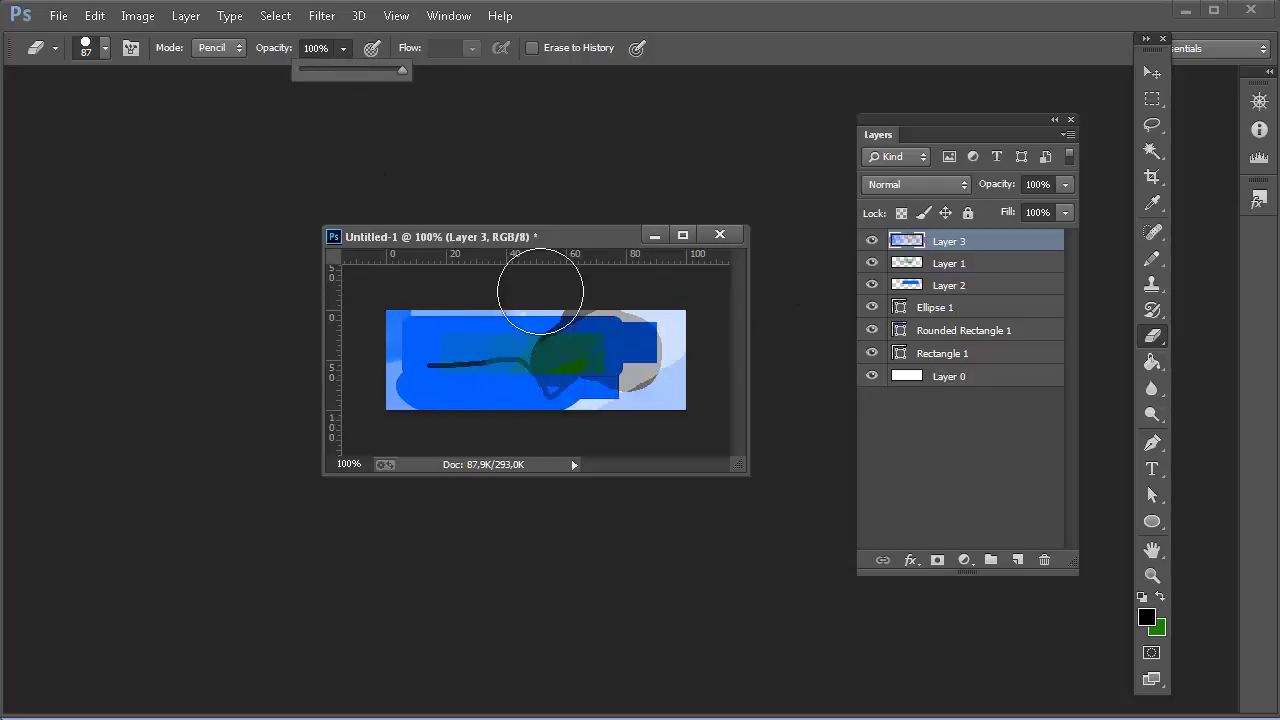
pyautogui.moveTo(529, 286)
pyautogui.mouseDown()
pyautogui.moveTo(647, 347)
pyautogui.moveTo(662, 342)
pyautogui.moveTo(426, 361)
pyautogui.moveTo(674, 350)
pyautogui.moveTo(462, 288)
pyautogui.moveTo(639, 389)
pyautogui.moveTo(288, 364)
pyautogui.moveTo(513, 392)
pyautogui.mouseUp()
# Delete Layer 3, Layer 1, Layer 2 and the three shape layers, keeping only Layer 0.
pyautogui.click(1043, 560)
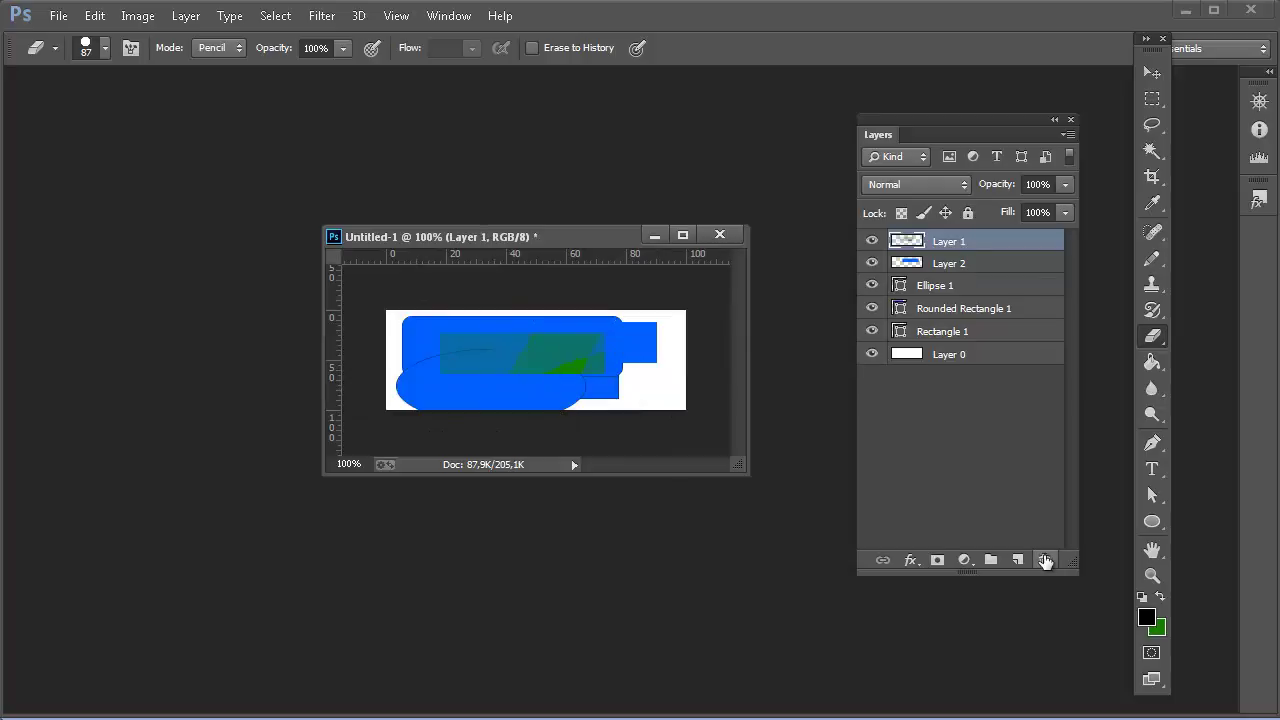
pyautogui.click(1043, 560)
pyautogui.click(1043, 560)
pyautogui.click(1044, 560)
pyautogui.click(1044, 560)
pyautogui.click(1044, 560)
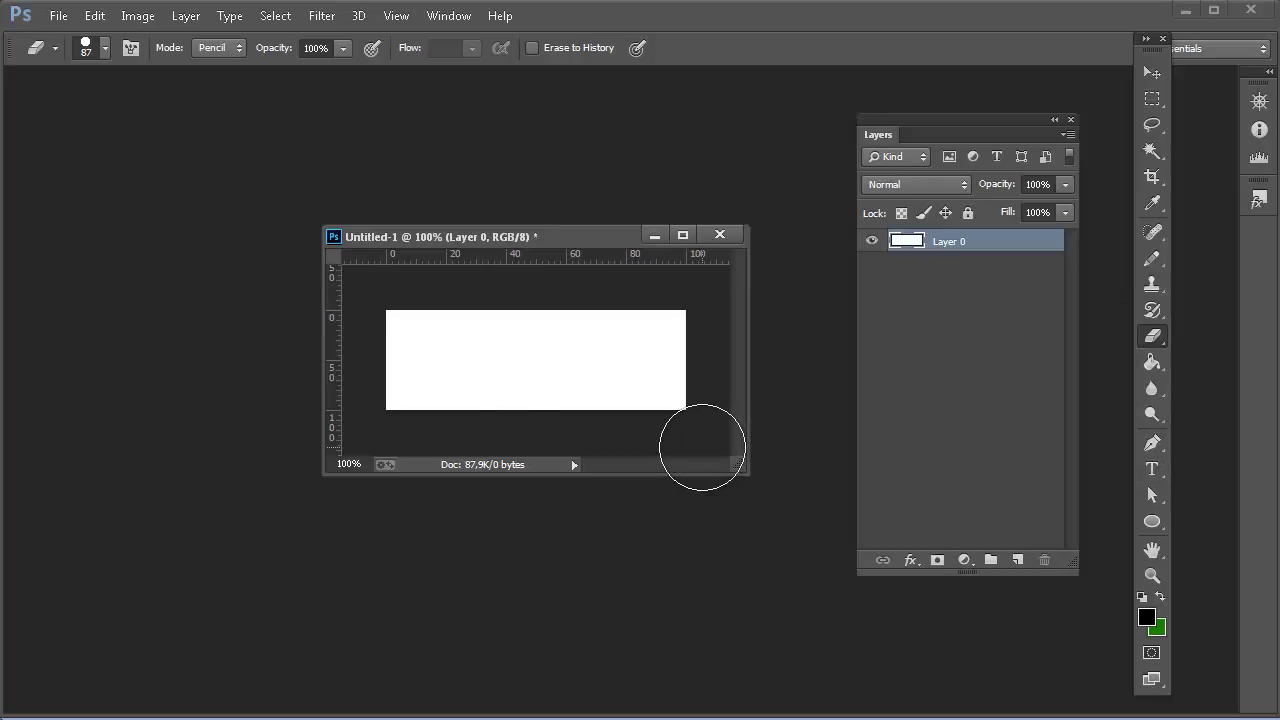
# Add a vertical guide at the 50% position of the document.
pyautogui.click(322, 16)
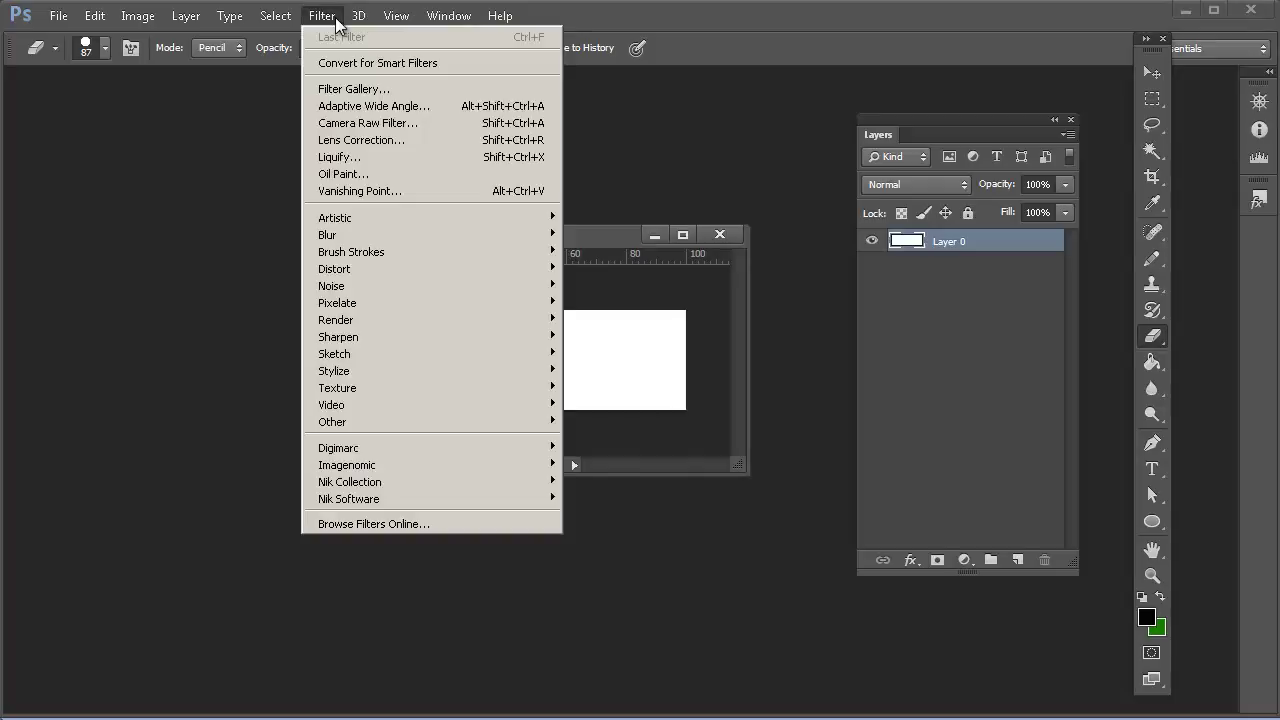
pyautogui.click(322, 16)
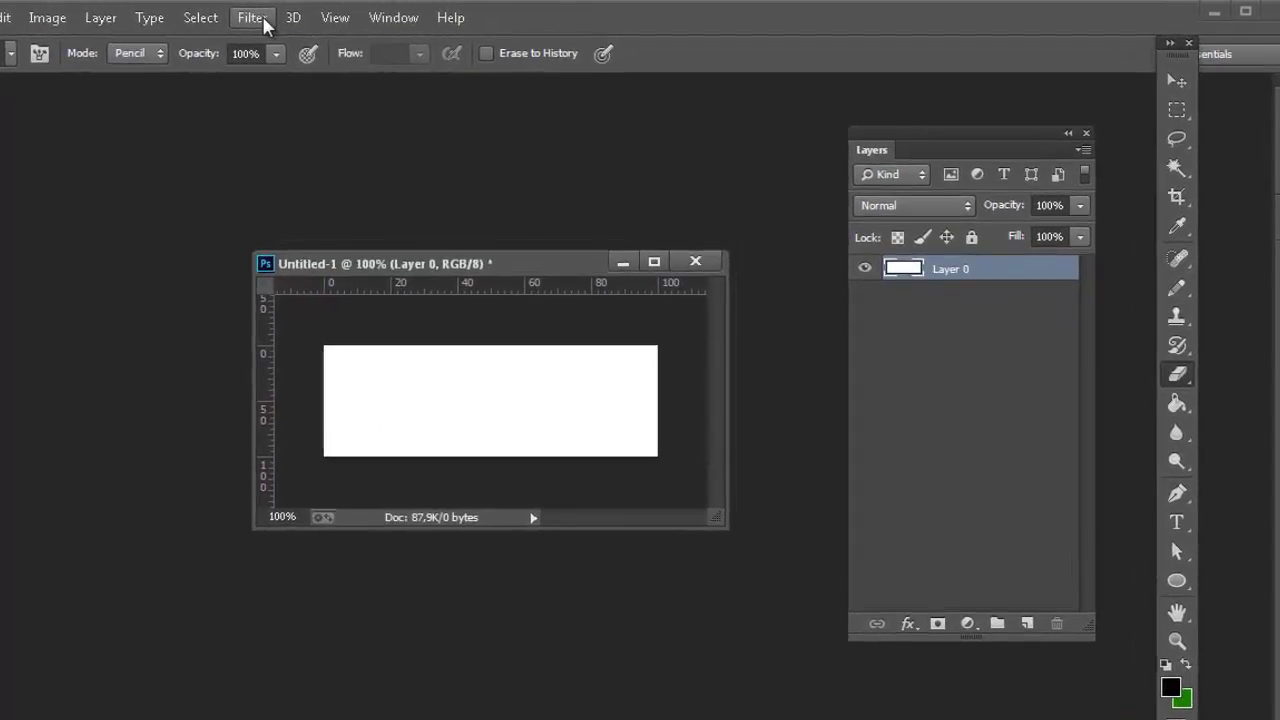
pyautogui.click(334, 18)
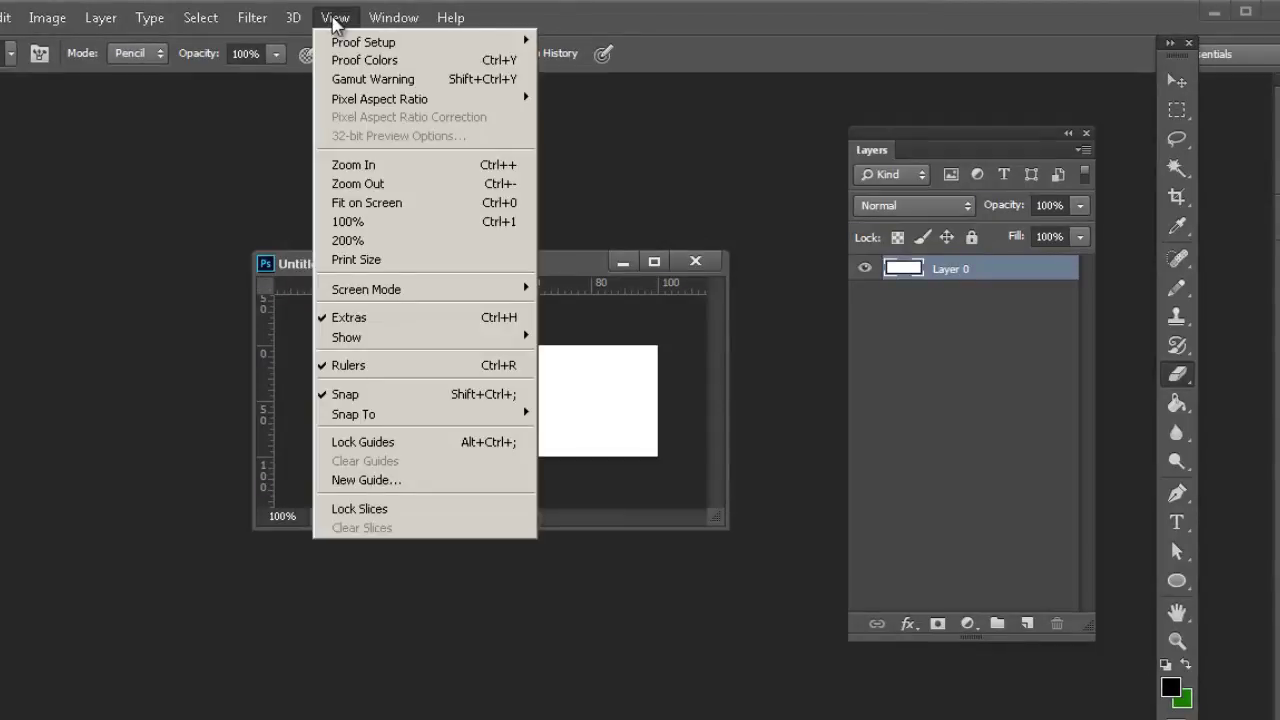
pyautogui.click(378, 480)
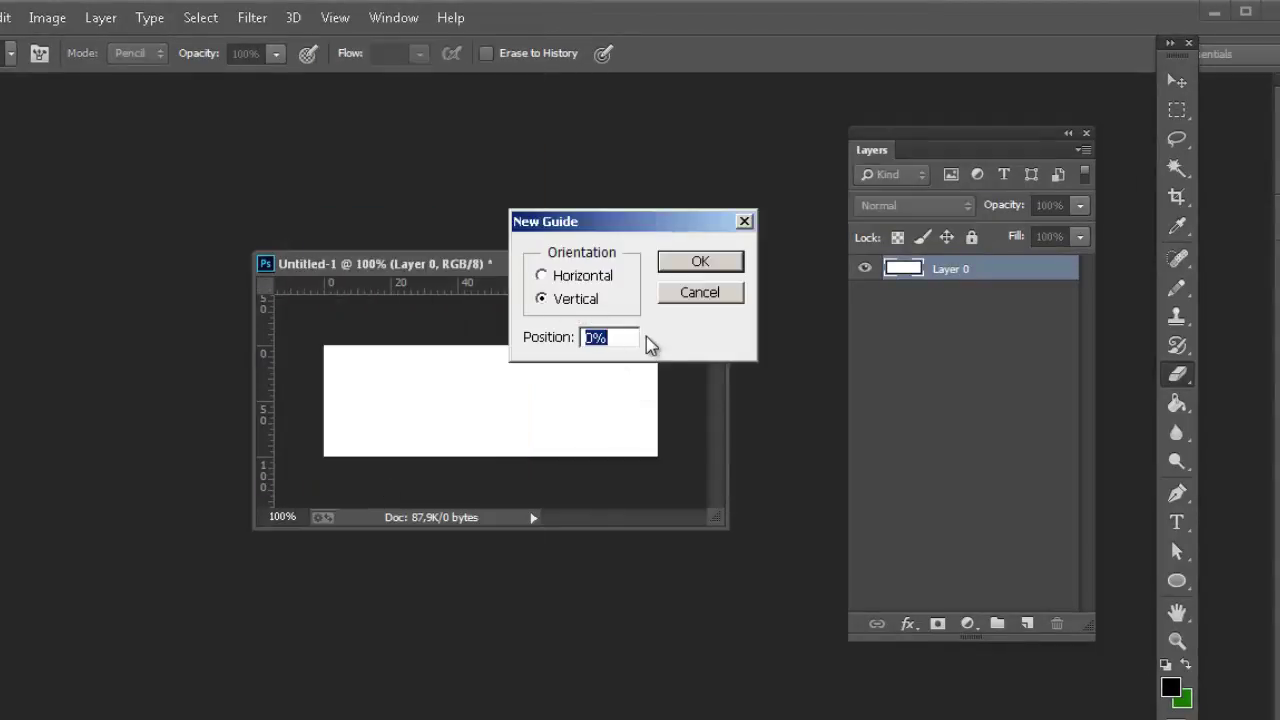
pyautogui.write('50')
pyautogui.press('Return')
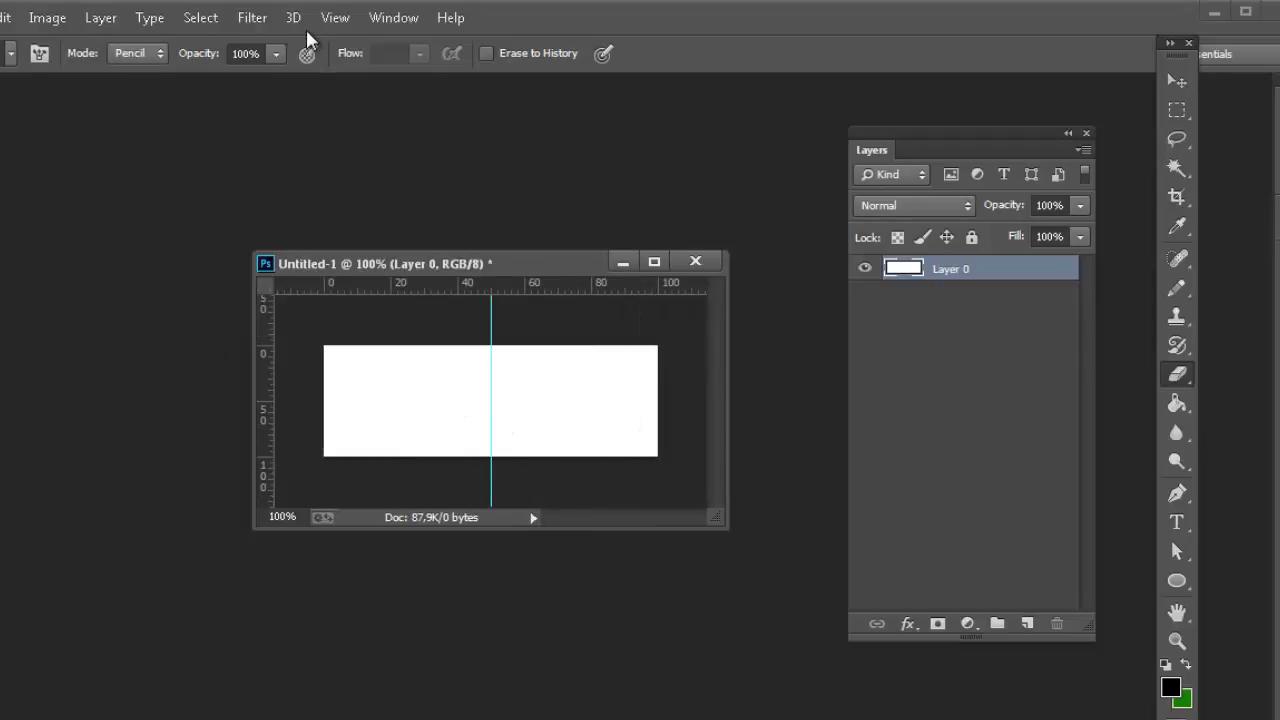
# Add a horizontal guide at the 50% position, crossing the vertical guide at the canvas centre.
pyautogui.click(355, 20)
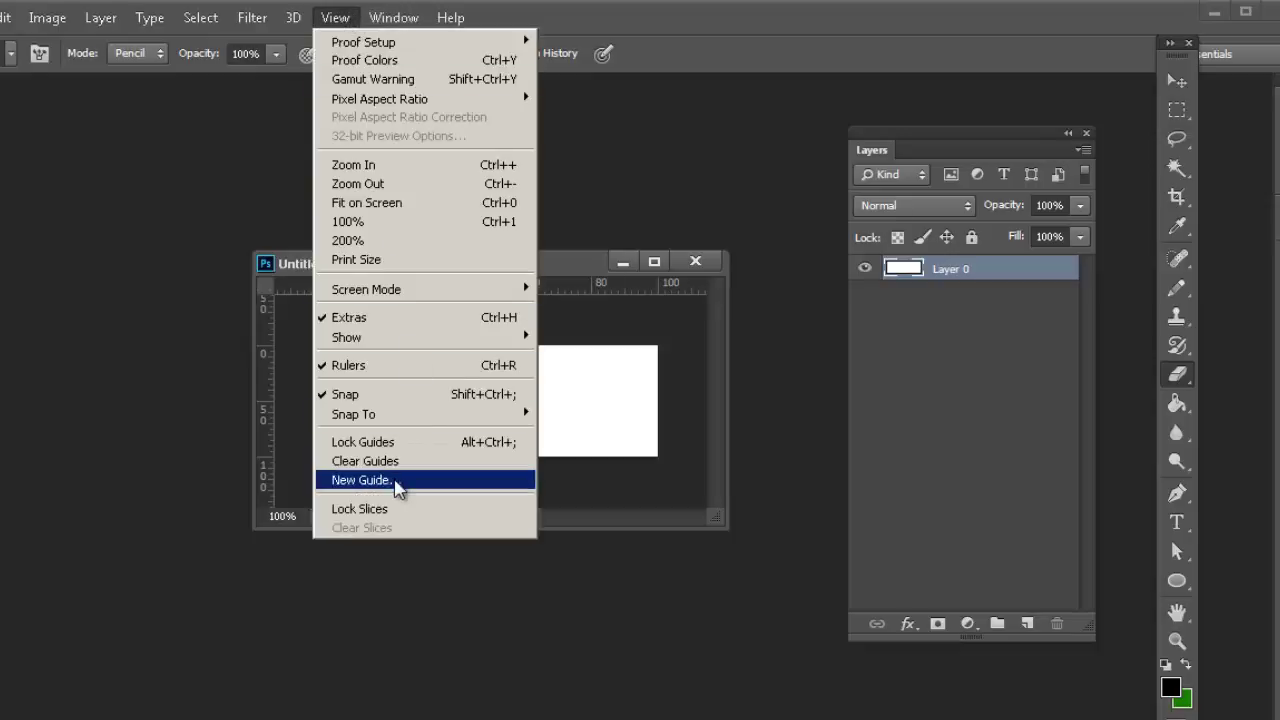
pyautogui.click(366, 480)
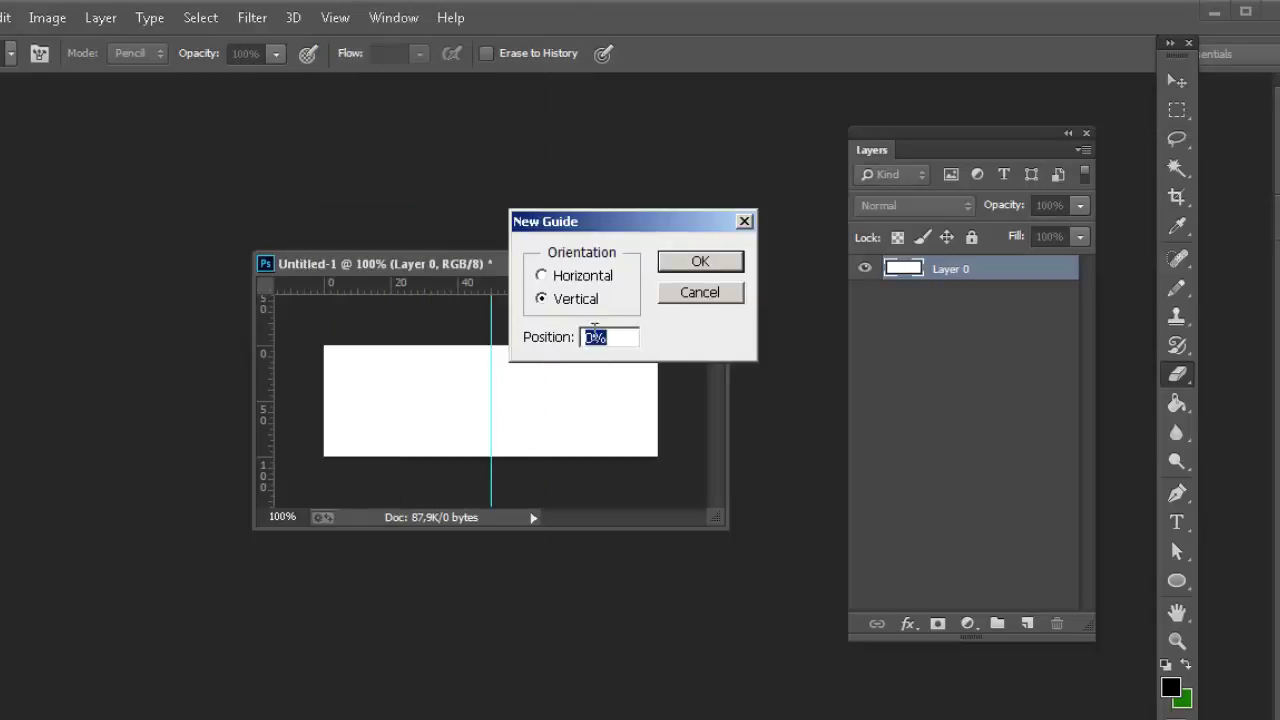
pyautogui.click(572, 280)
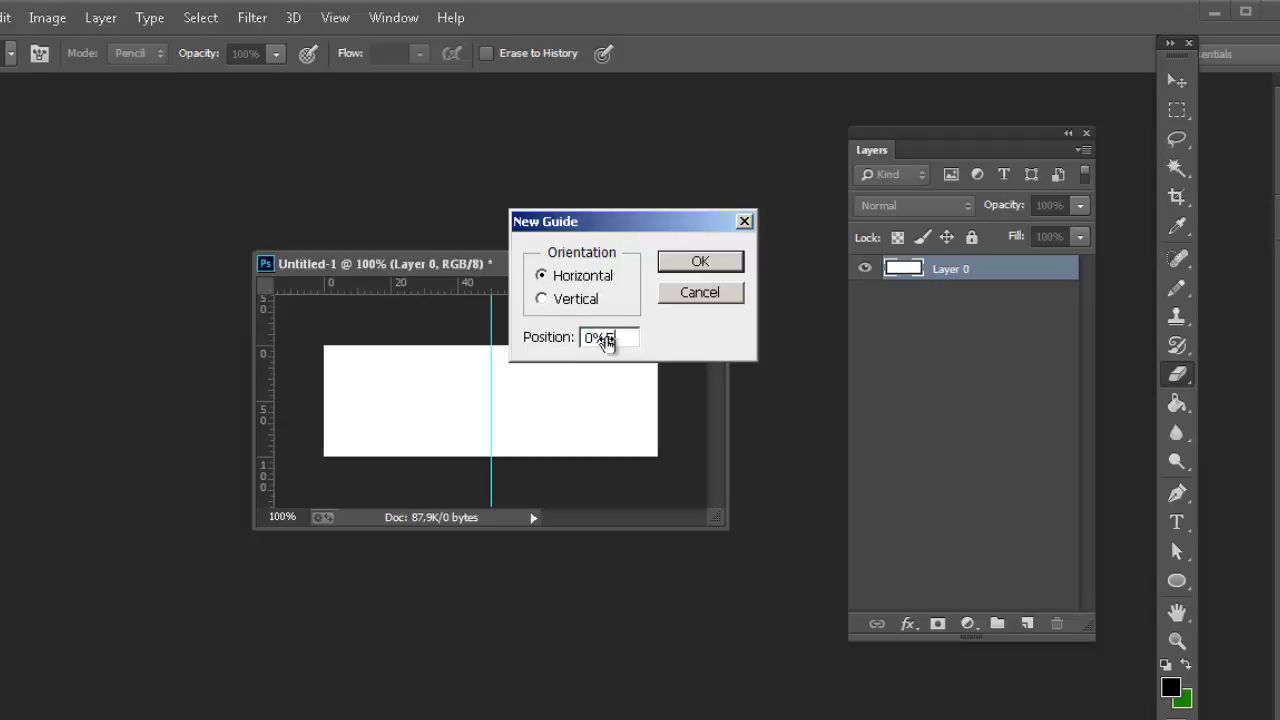
pyautogui.write('%')
pyautogui.write('a')
pyautogui.press('BackSpace')
pyautogui.press('BackSpace')
pyautogui.press('BackSpace')
pyautogui.press('BackSpace')
pyautogui.press('BackSpace')
pyautogui.press('BackSpace')
pyautogui.press('BackSpace')
pyautogui.click(733, 263)
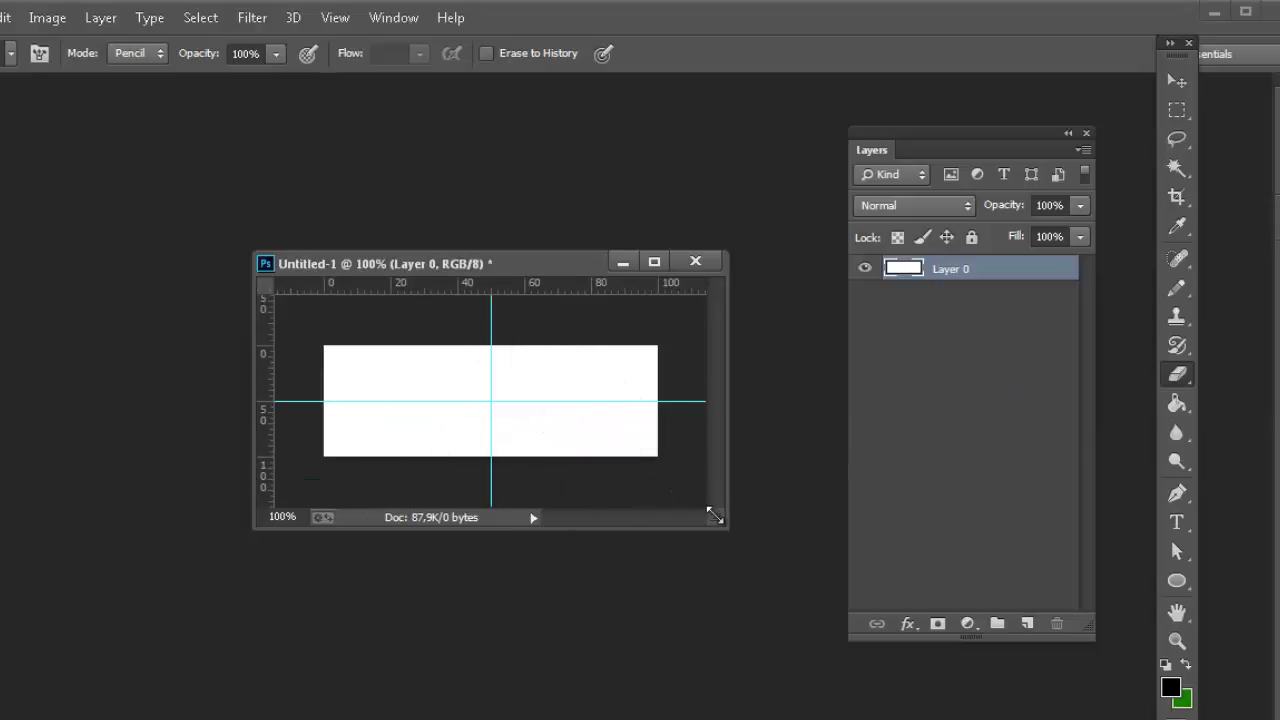
# Enlarge the floating document window and reposition it beside the Layers panel.
pyautogui.moveTo(725, 524); pyautogui.dragTo(795, 601)
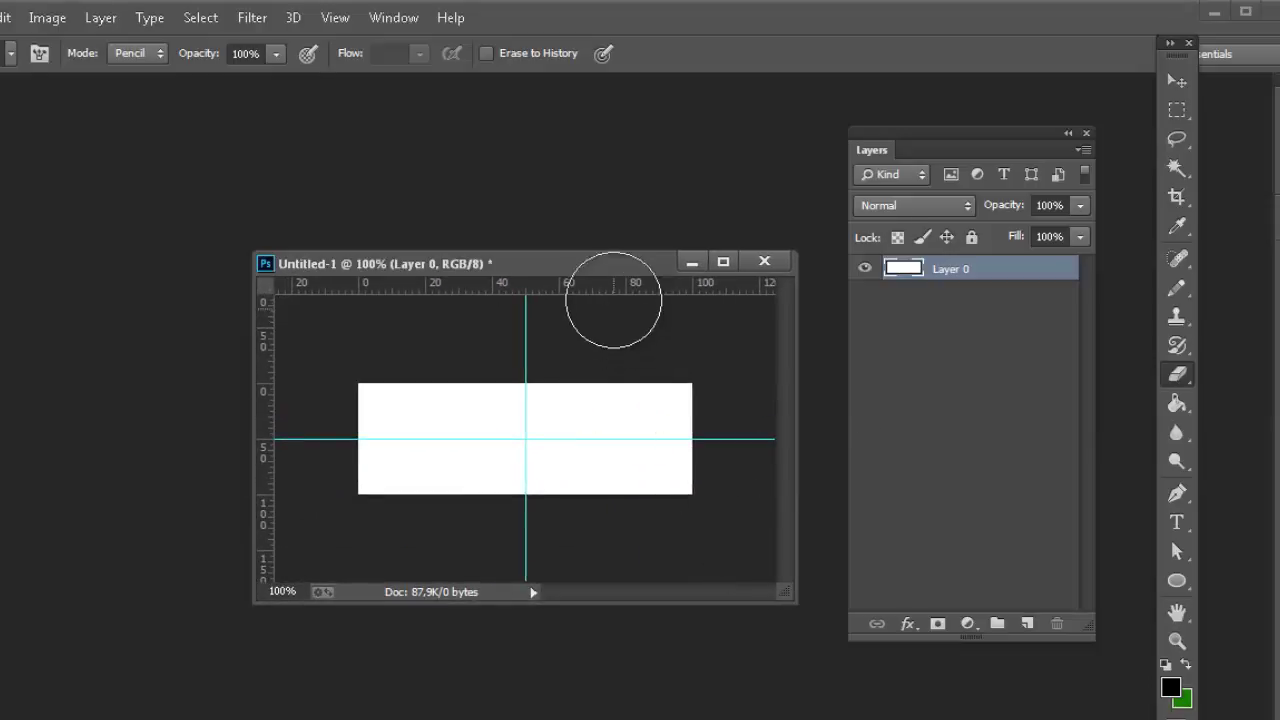
pyautogui.moveTo(616, 272); pyautogui.dragTo(535, 272)
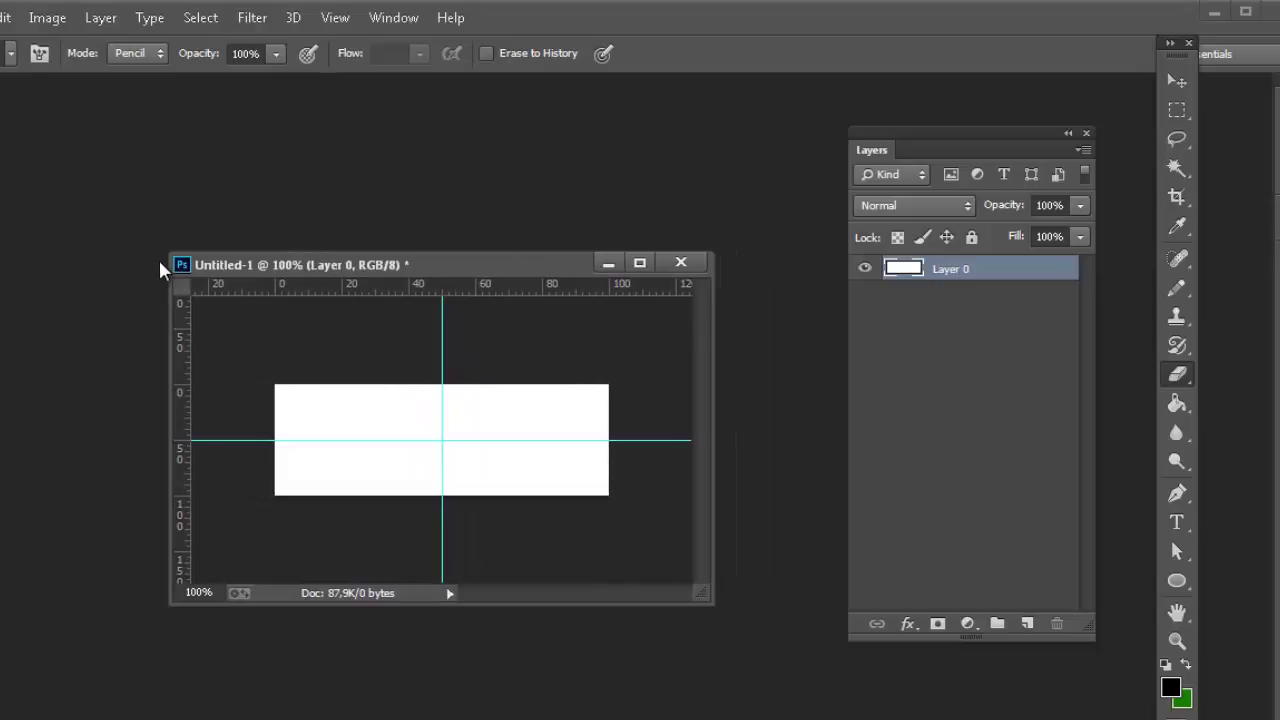
pyautogui.moveTo(168, 250); pyautogui.dragTo(117, 230)
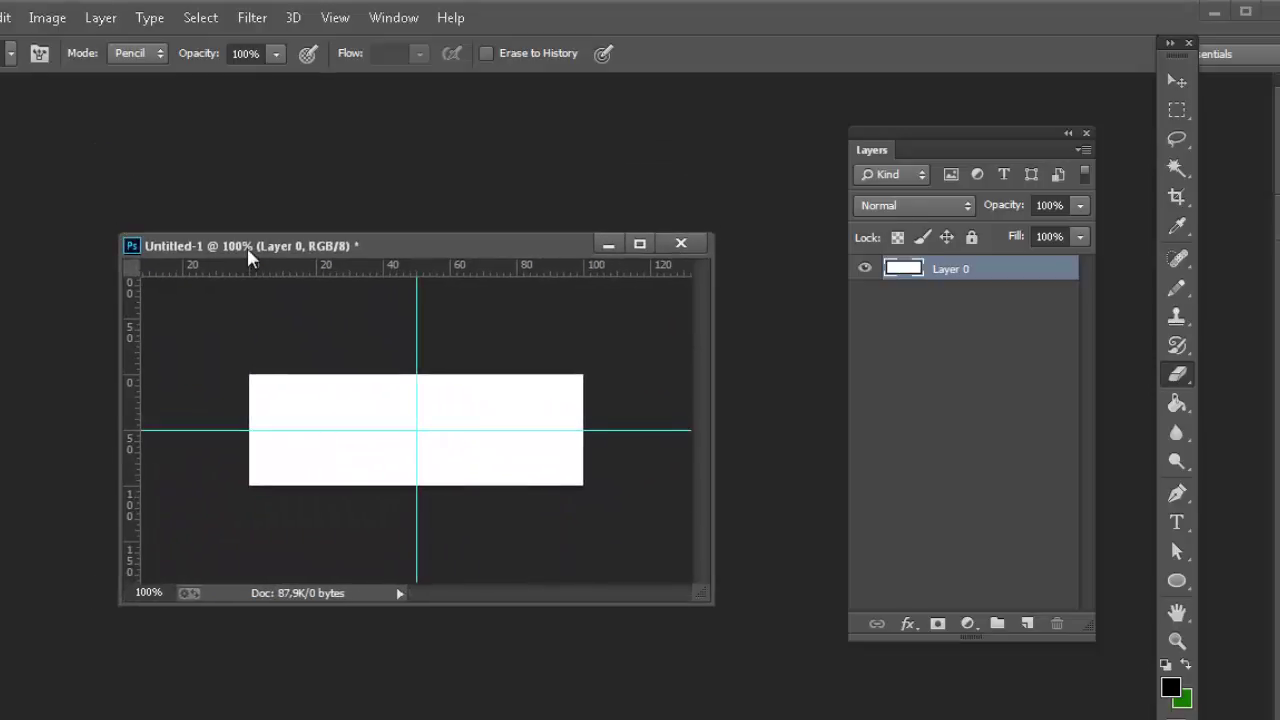
pyautogui.moveTo(240, 250)
pyautogui.mouseDown()
pyautogui.moveTo(350, 245)
pyautogui.moveTo(355, 268)
pyautogui.moveTo(296, 212)
pyautogui.moveTo(371, 200)
pyautogui.moveTo(263, 177)
pyautogui.moveTo(245, 256)
pyautogui.mouseUp()
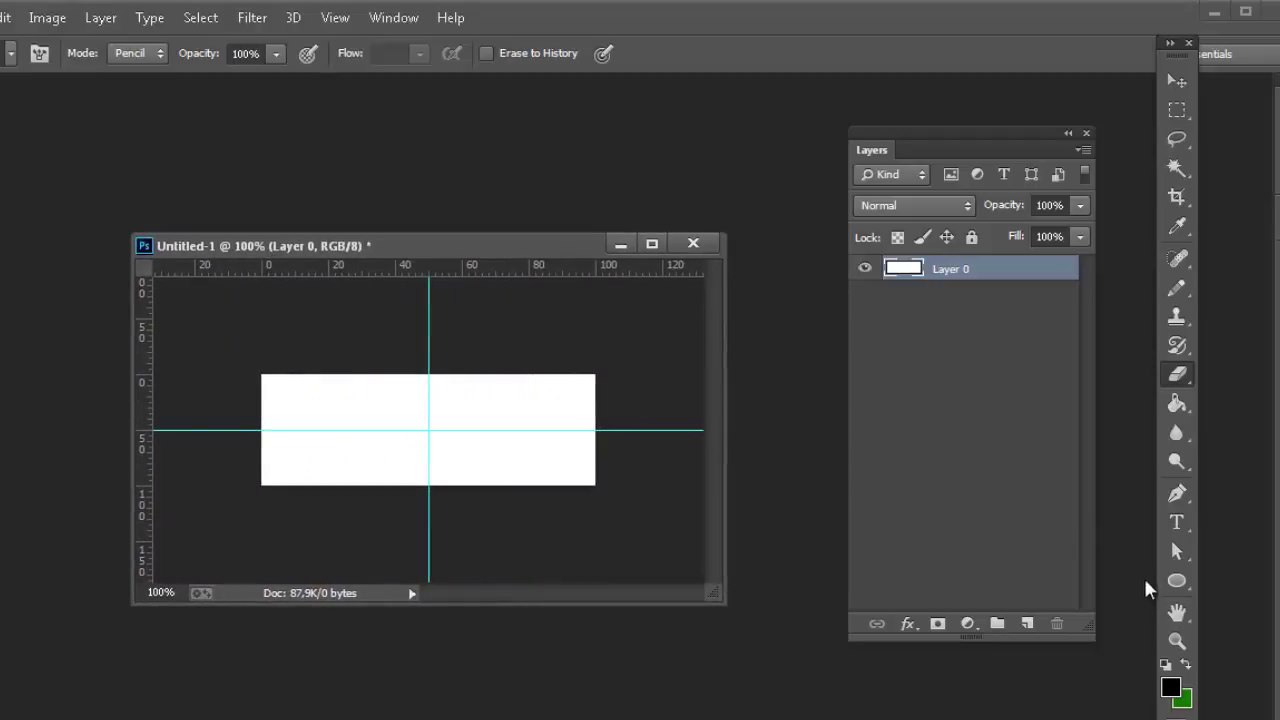
# Zoom in on the canvas to 200% with the Zoom tool, then enlarge and move the document window to show the whole canvas.
pyautogui.click(1180, 641)
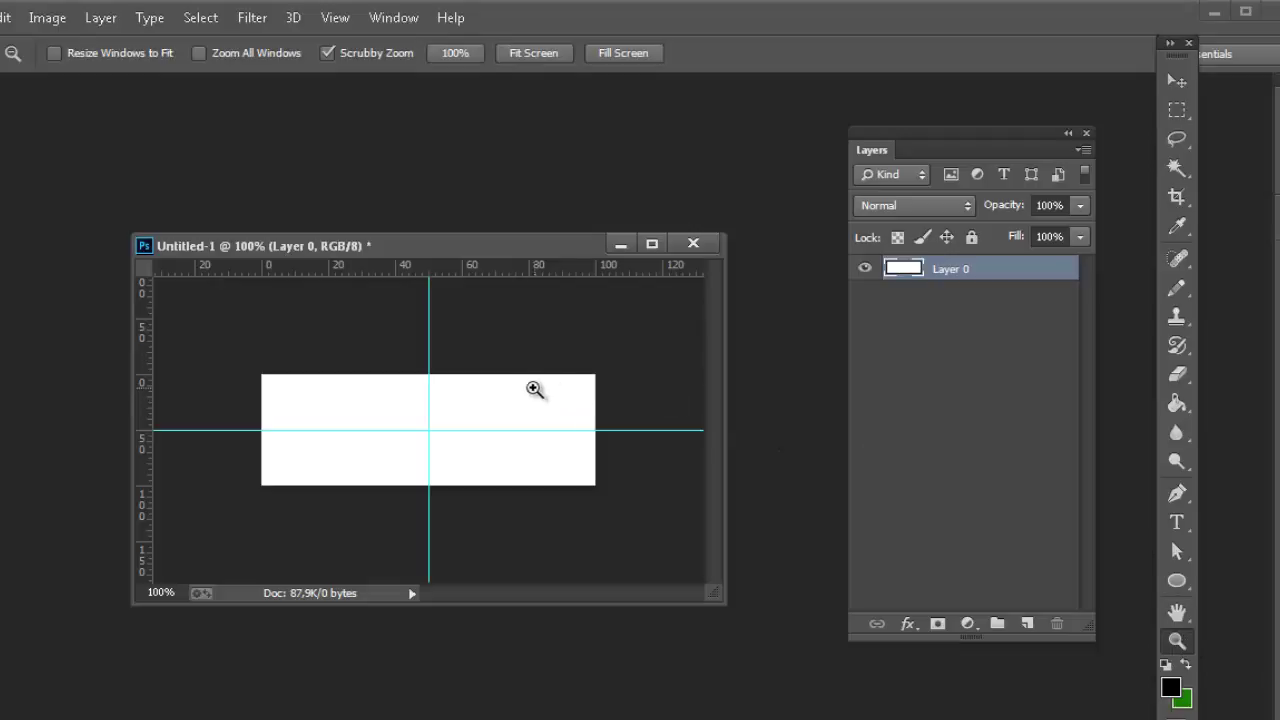
pyautogui.click(510, 418)
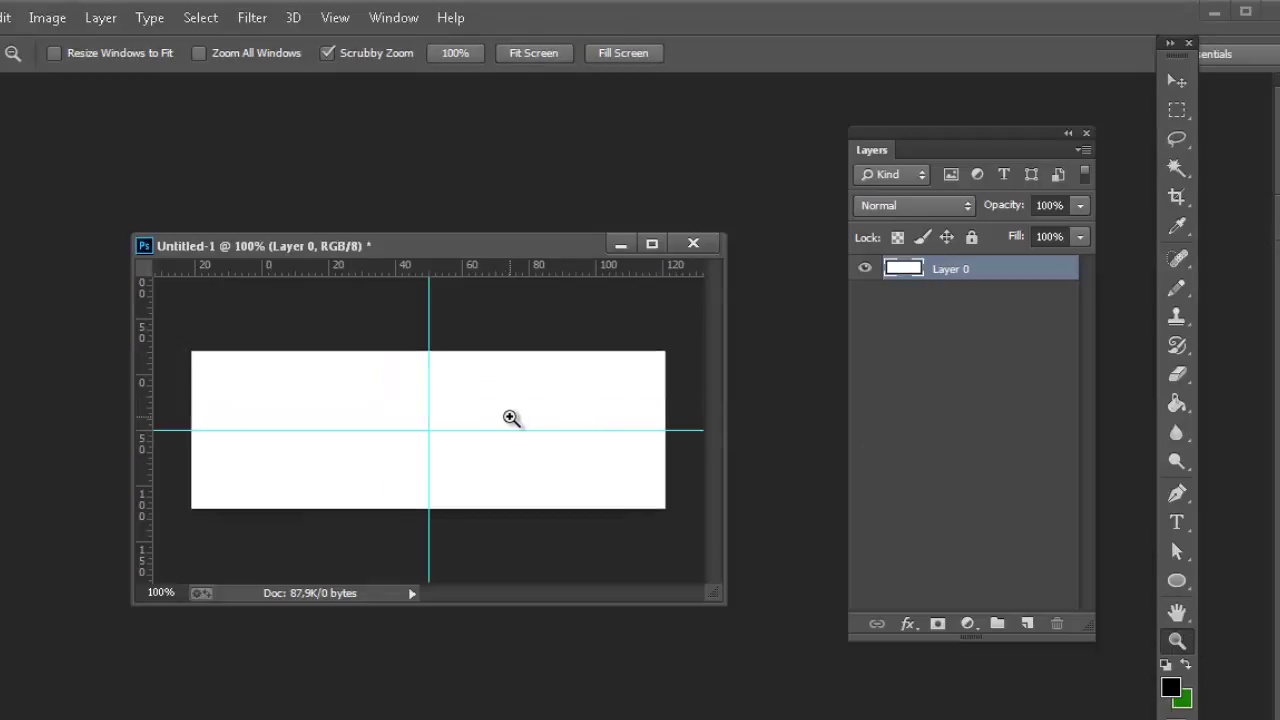
pyautogui.moveTo(716, 600); pyautogui.dragTo(893, 716)
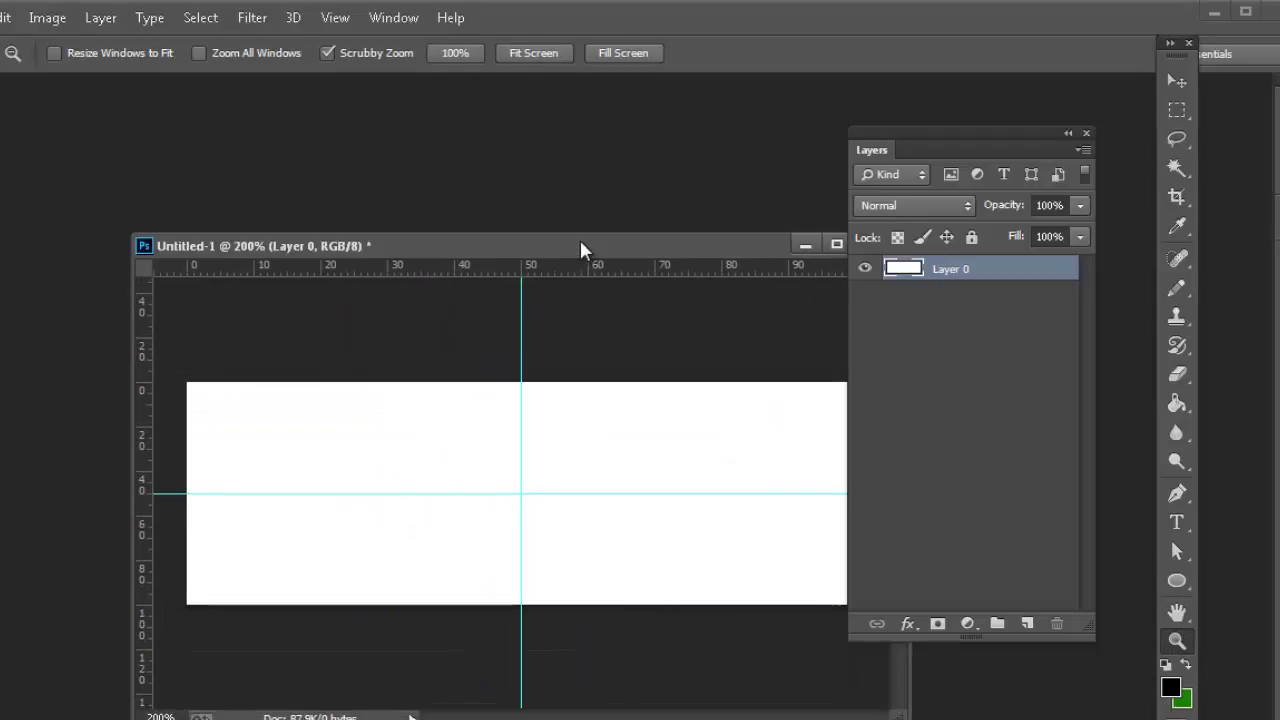
pyautogui.moveTo(583, 249); pyautogui.dragTo(417, 166)
pyautogui.moveTo(741, 320); pyautogui.dragTo(829, 334)
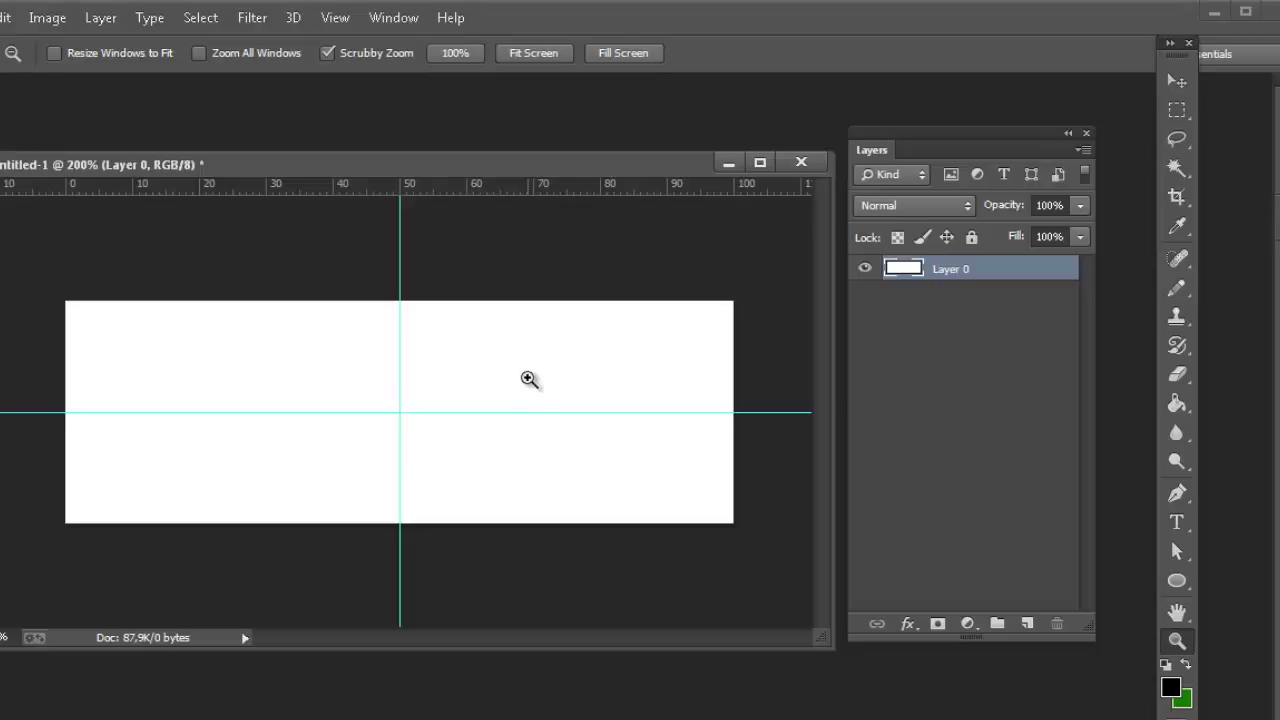
# Zoom the canvas out to 100% and back in to 200%.
pyautogui.rightClick(529, 379)
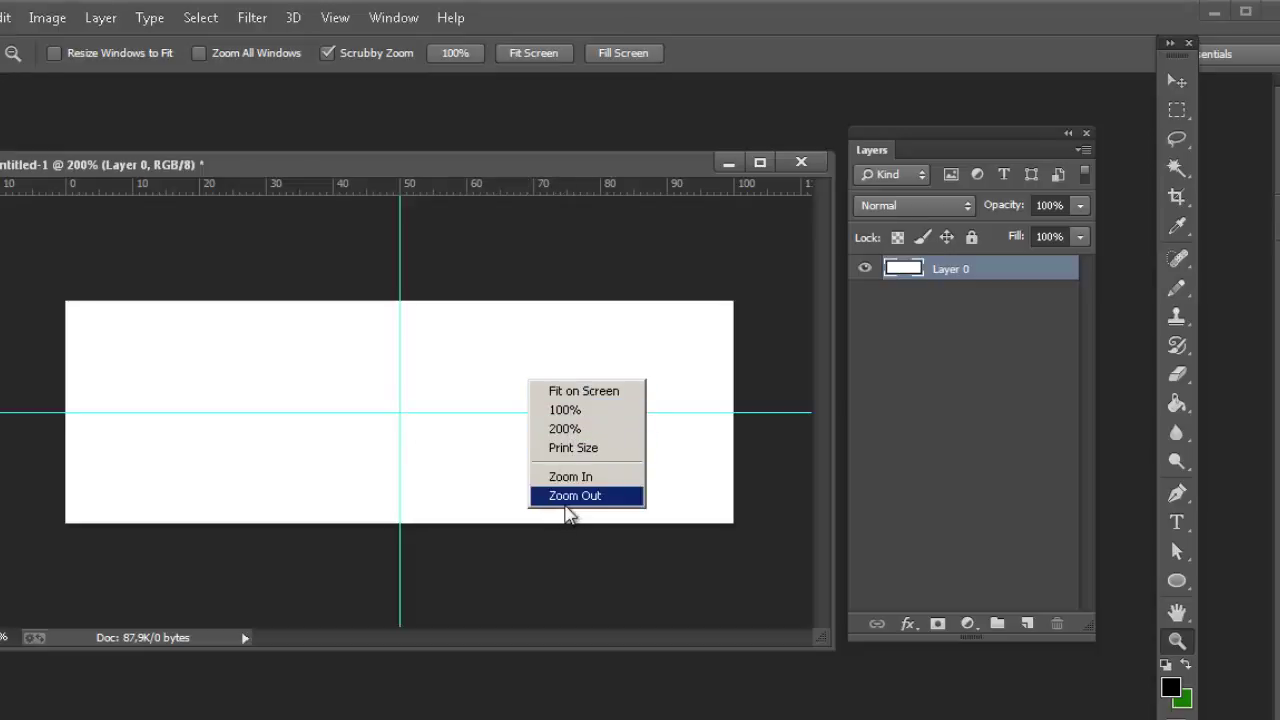
pyautogui.click(567, 504)
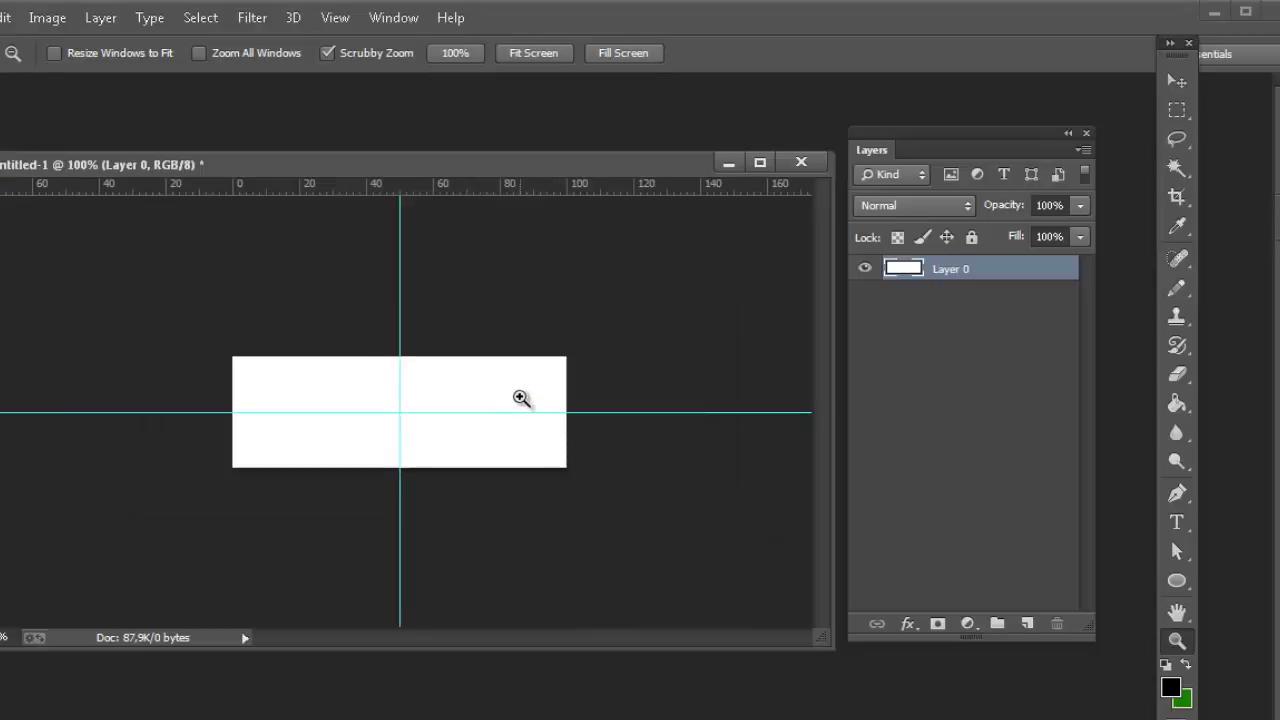
pyautogui.click(521, 397)
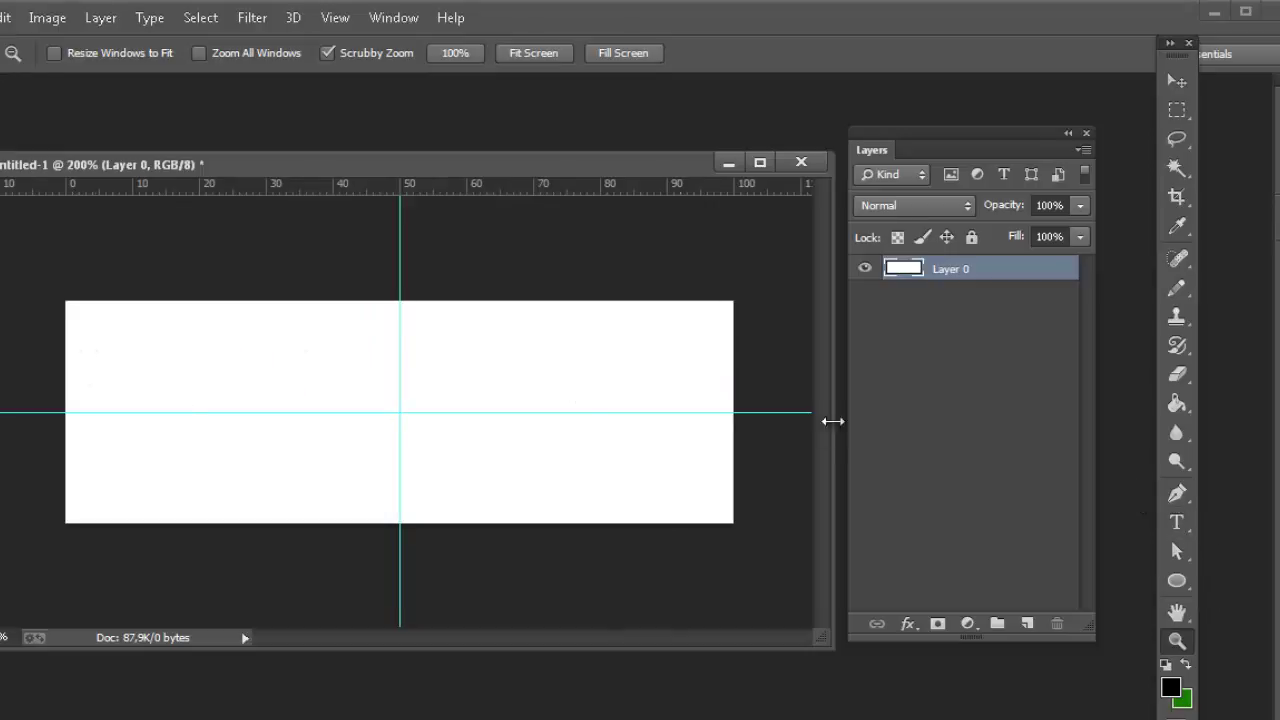
# Activate the Type tool and choose the Marlboro font for the new text.
pyautogui.click(1179, 525)
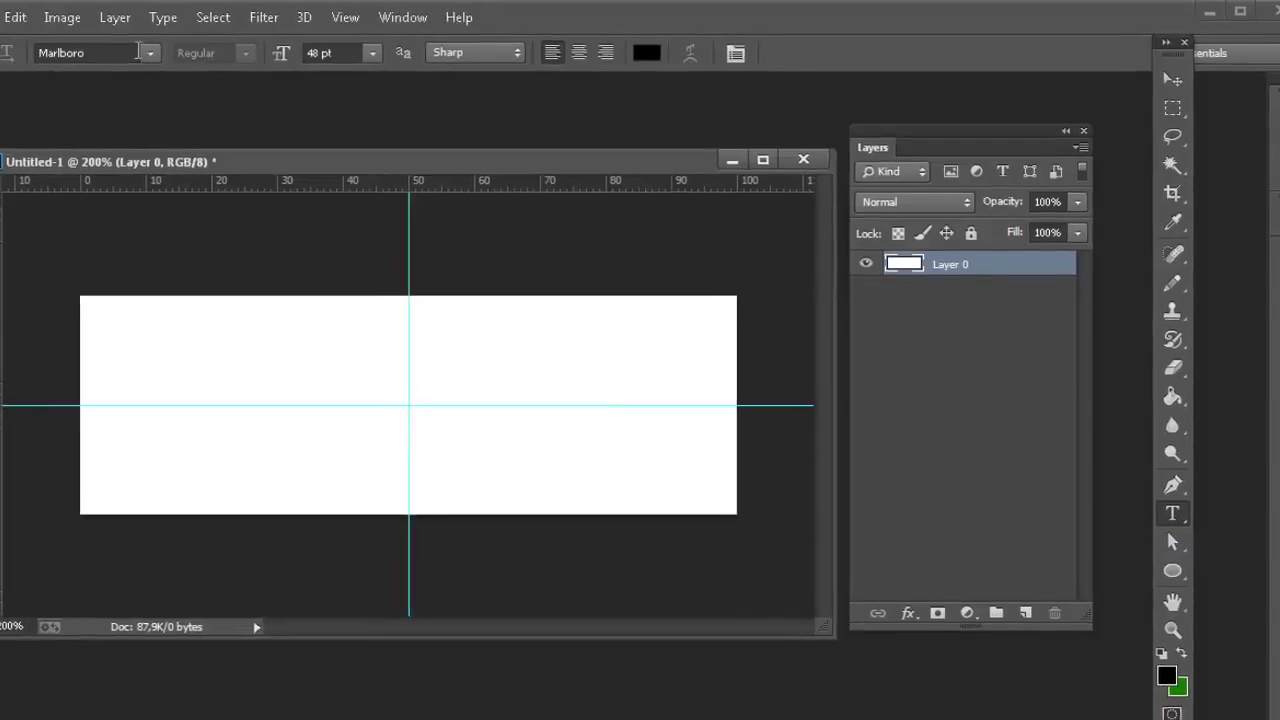
pyautogui.click(134, 54)
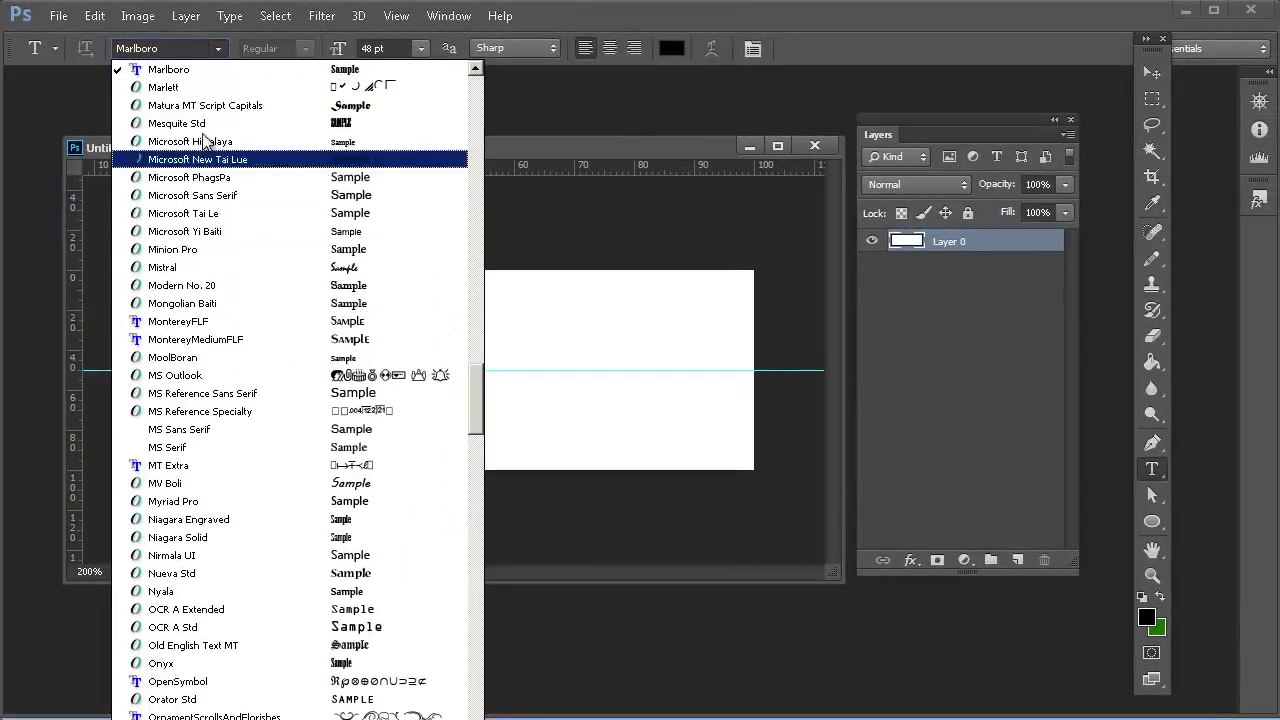
pyautogui.scroll(3, 207, 153)
pyautogui.scroll(11, 206, 130)
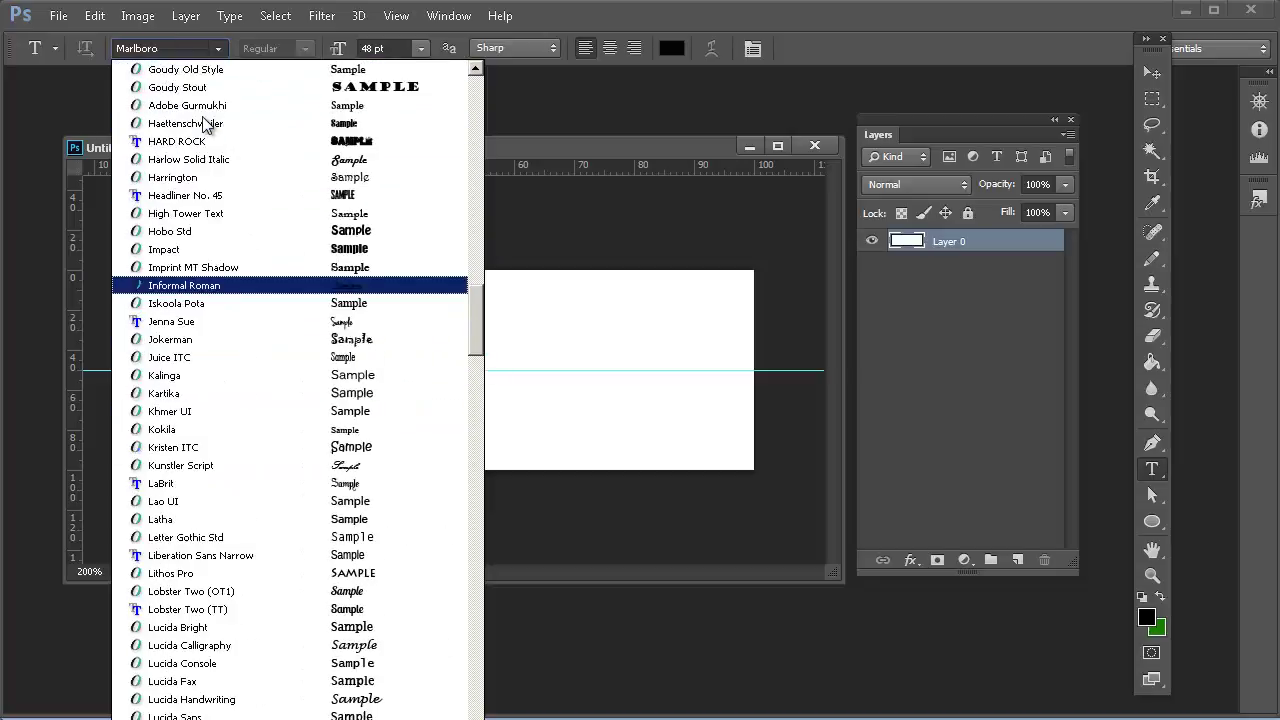
pyautogui.scroll(-4, 204, 123)
pyautogui.scroll(-4, 202, 123)
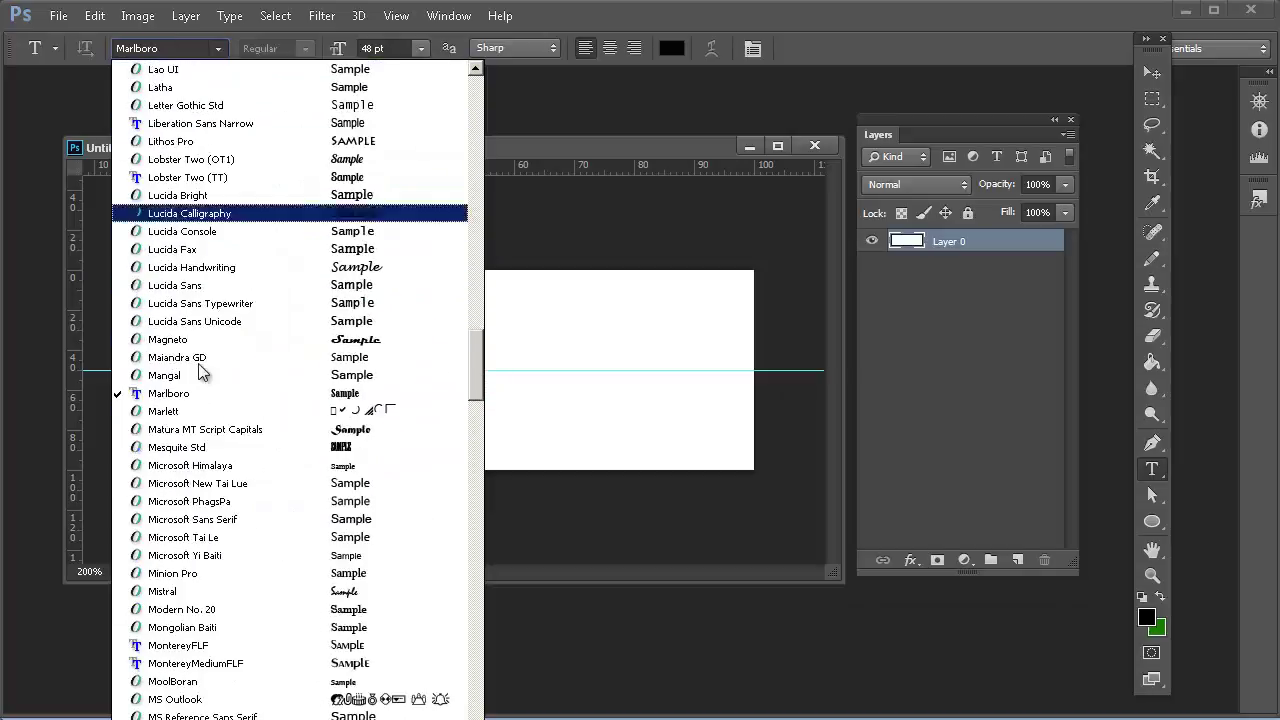
pyautogui.click(247, 397)
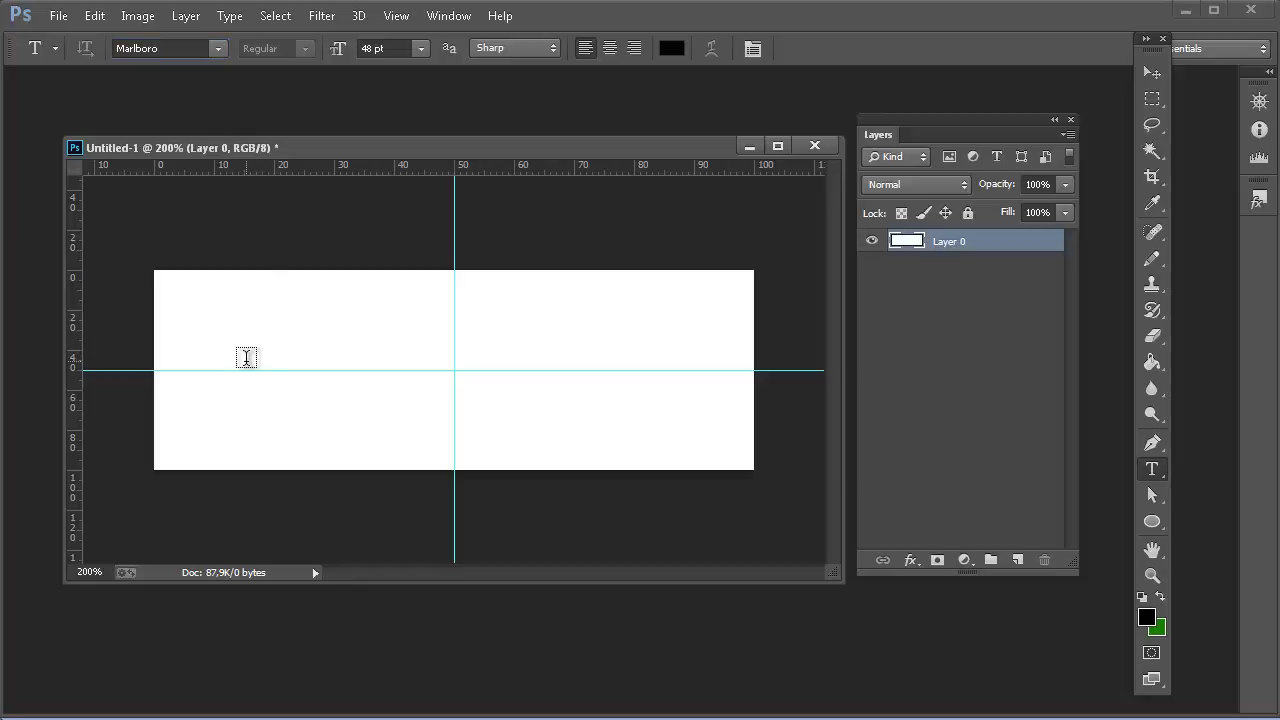
# Add a text layer reading "Prositetutorials" in the upper half of the canvas at 48 pt.
pyautogui.click(246, 358)
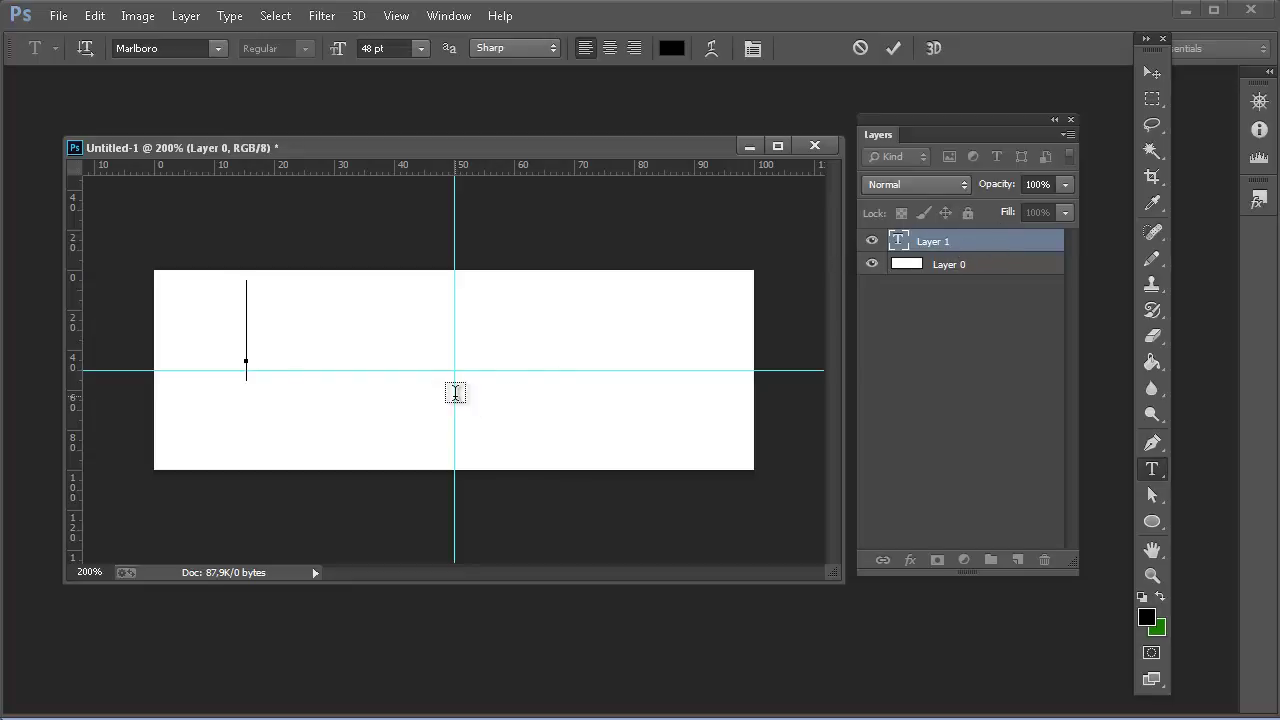
pyautogui.write('PRosit')
pyautogui.press('BackSpace')
pyautogui.press('BackSpace')
pyautogui.press('BackSpace')
pyautogui.press('BackSpace')
pyautogui.press('BackSpace')
pyautogui.write('rositetutor')
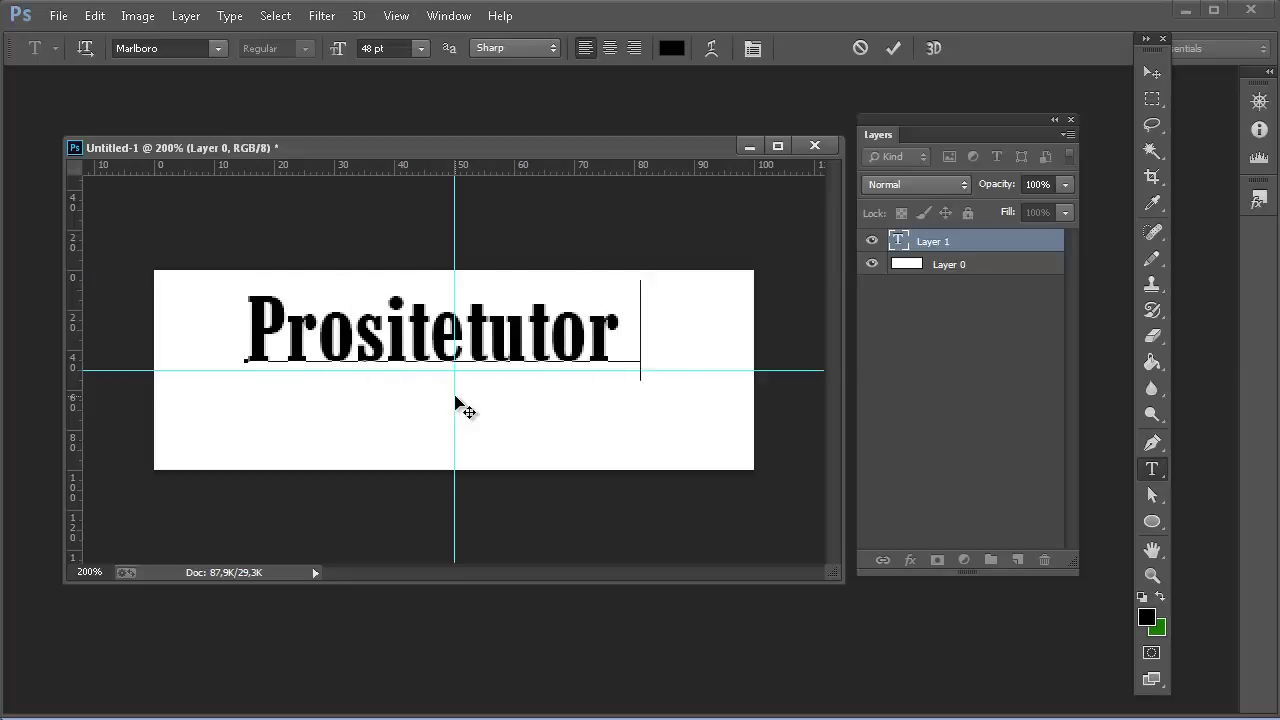
pyautogui.press('BackSpace')
pyautogui.write('ials')
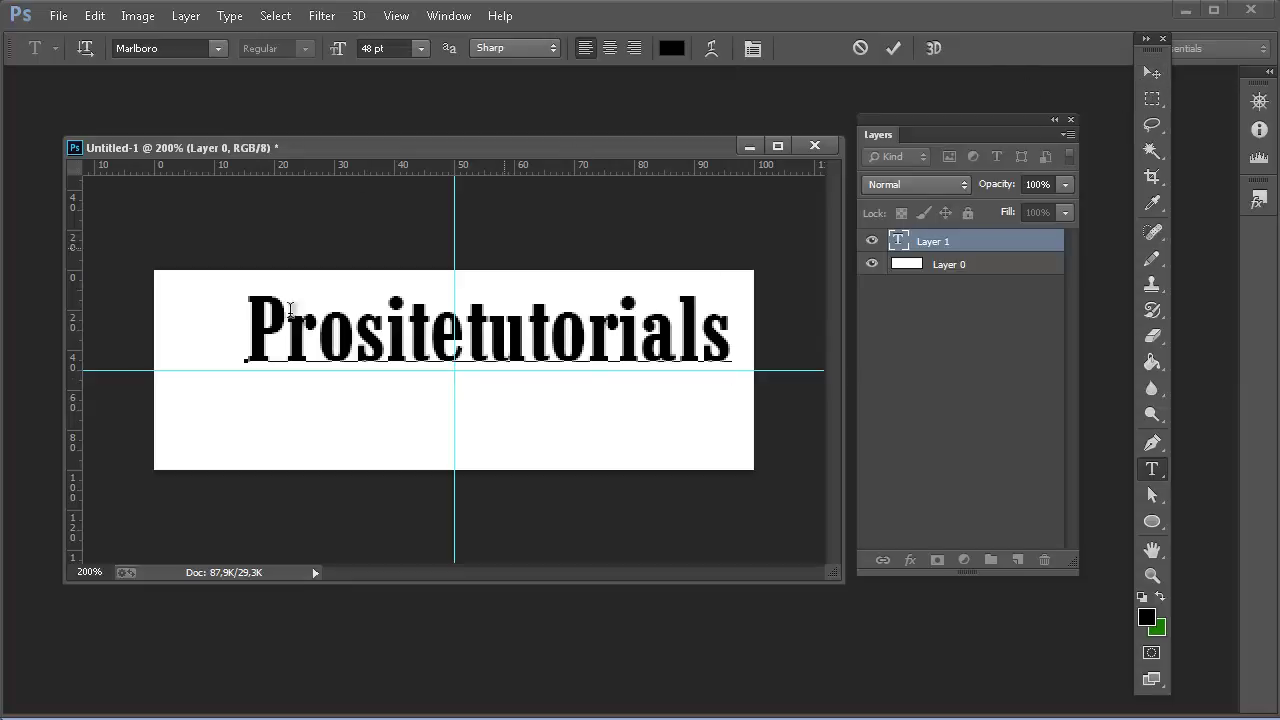
# Nudge the "Prositetutorials" text to centre it on the vertical guide with its baseline resting on the horizontal guide.
pyautogui.click(1153, 74)
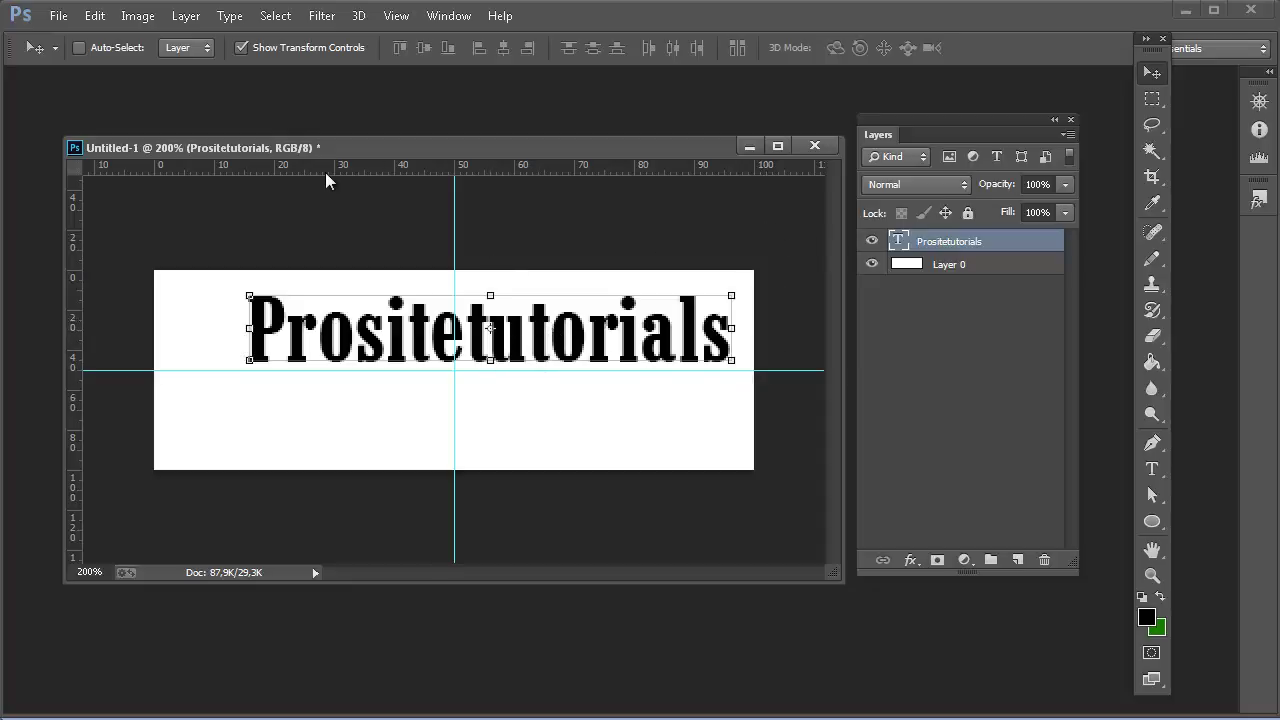
pyautogui.press('Left')
pyautogui.press('Left')
pyautogui.press('Left')
pyautogui.press('Left')
pyautogui.press('Left')
pyautogui.press('Left')
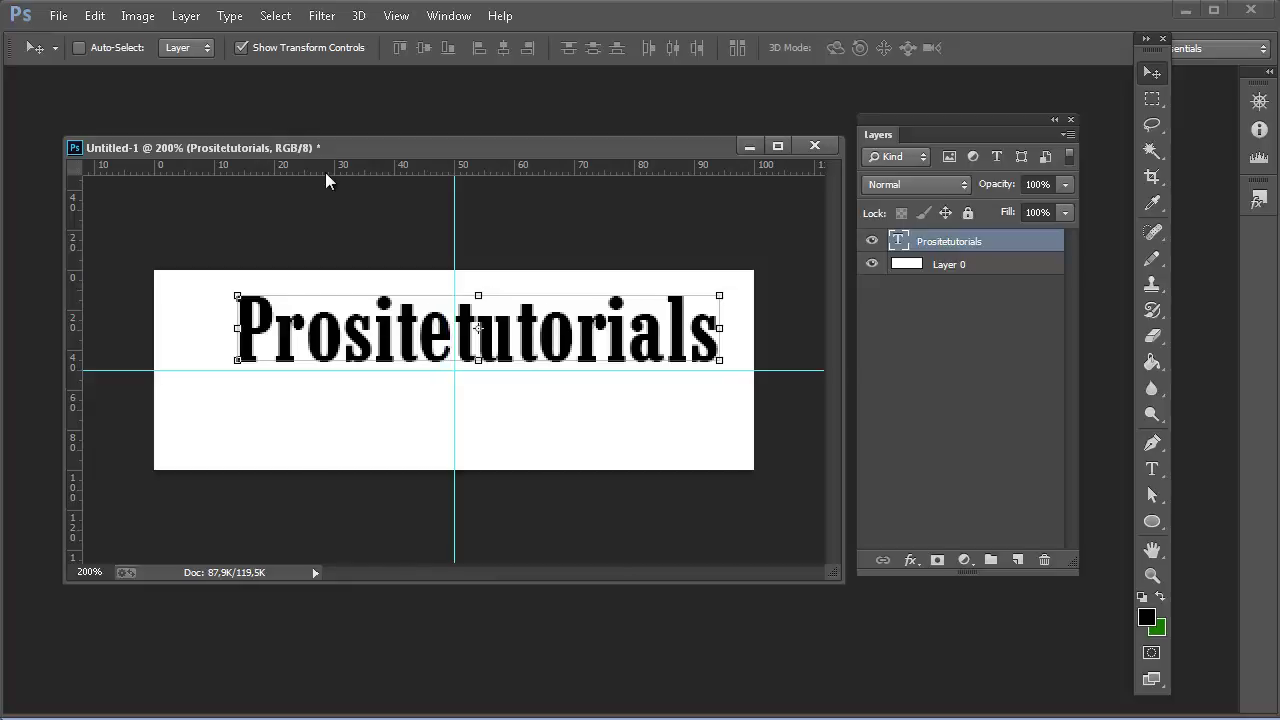
pyautogui.press('Left')
pyautogui.press('Left')
pyautogui.press('Left')
pyautogui.press('Left')
pyautogui.press('Left')
pyautogui.press('Left')
pyautogui.press('Left')
pyautogui.press('Left')
pyautogui.press('Left')
pyautogui.press('Down')
pyautogui.press('Down')
pyautogui.press('Down')
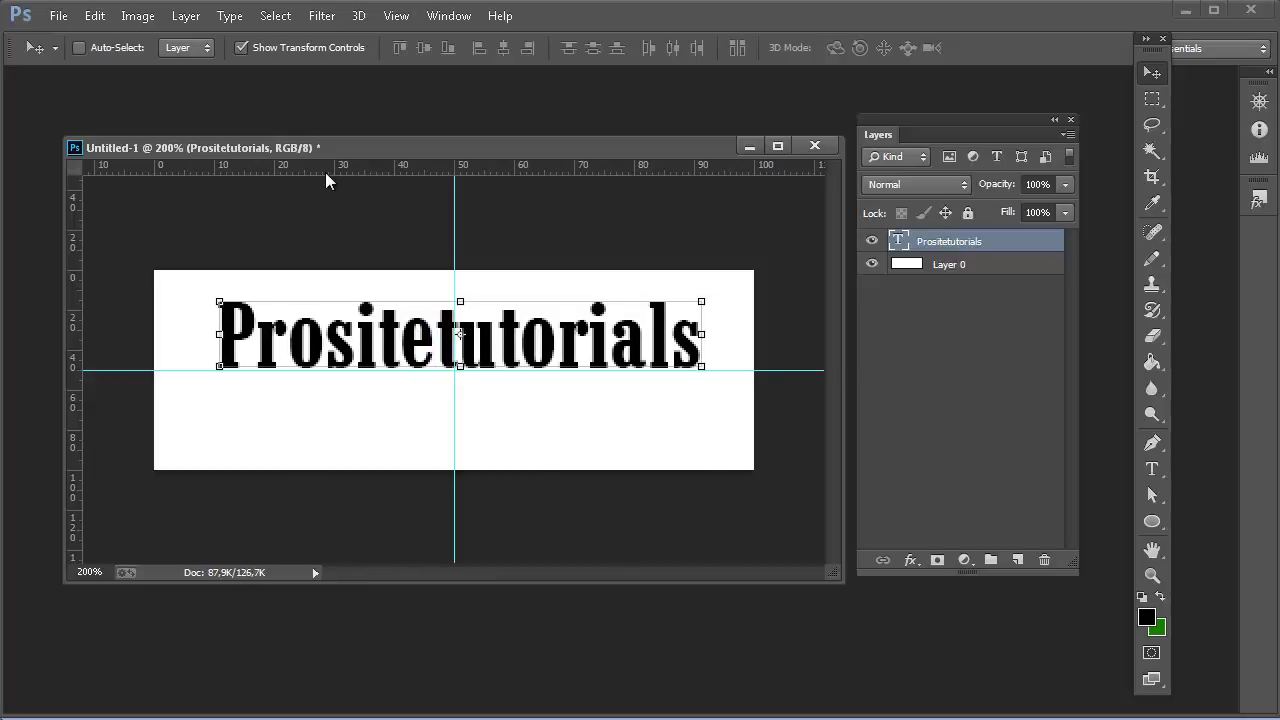
pyautogui.press('Left')
pyautogui.press('Left')
pyautogui.press('Left')
pyautogui.press('Left')
pyautogui.press('Down')
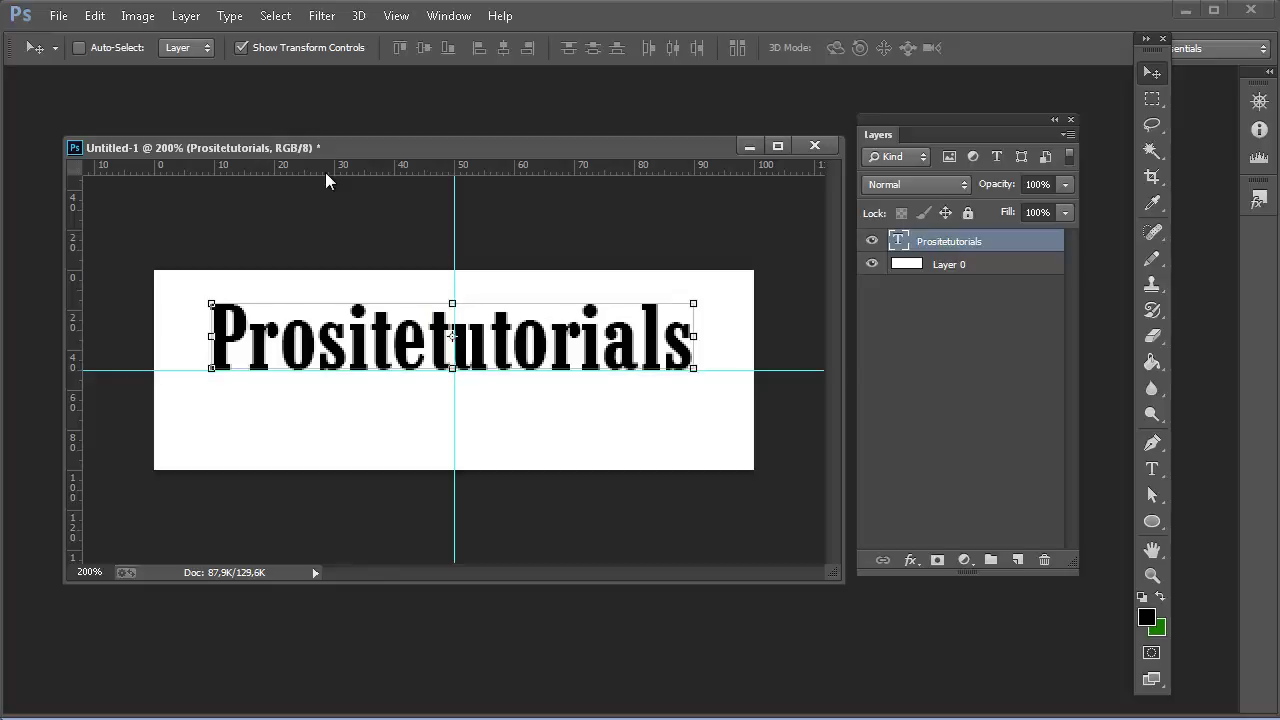
pyautogui.press('Right')
pyautogui.press('Up')
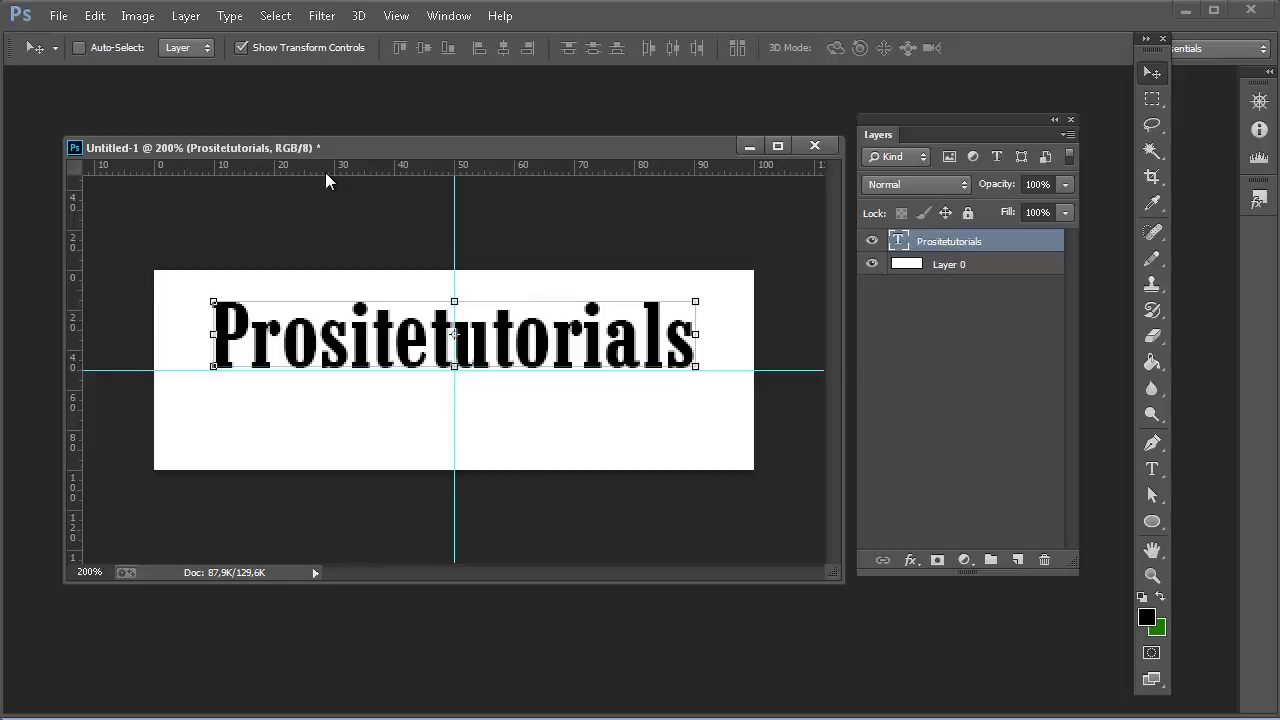
pyautogui.press('Down')
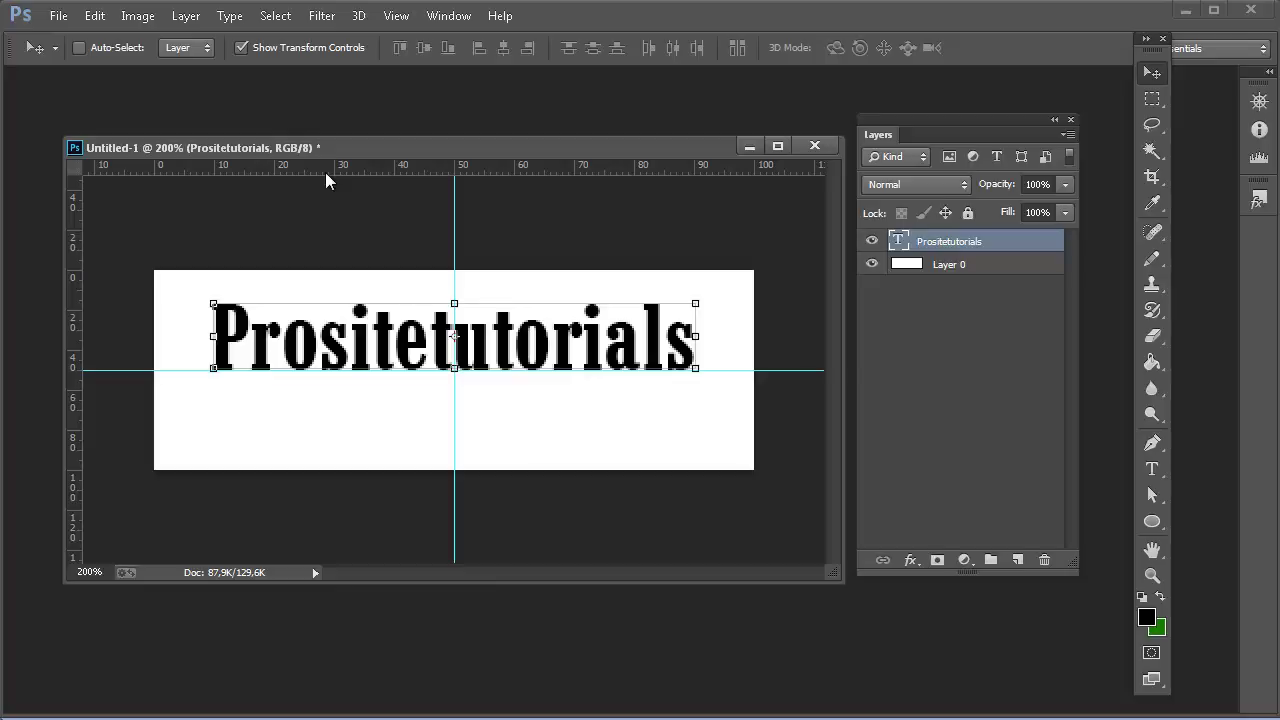
pyautogui.hotkey('ctrl', 'a')
pyautogui.press('Right')
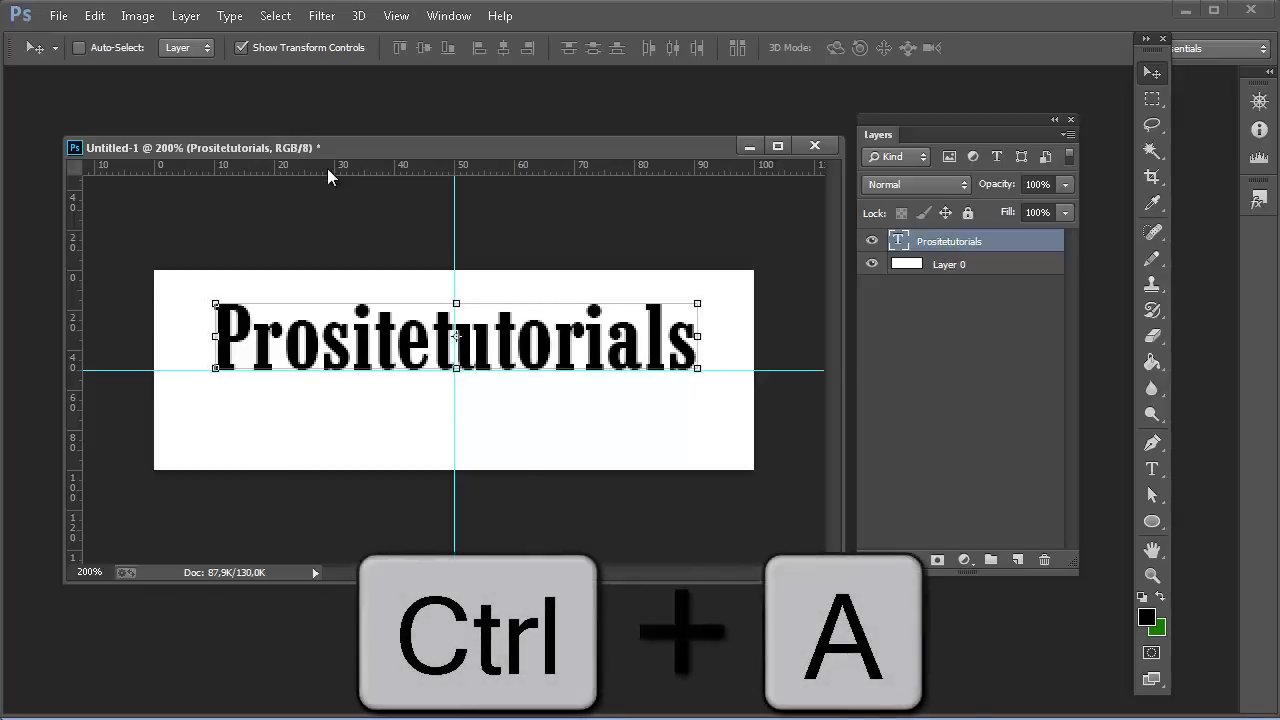
pyautogui.press('Left')
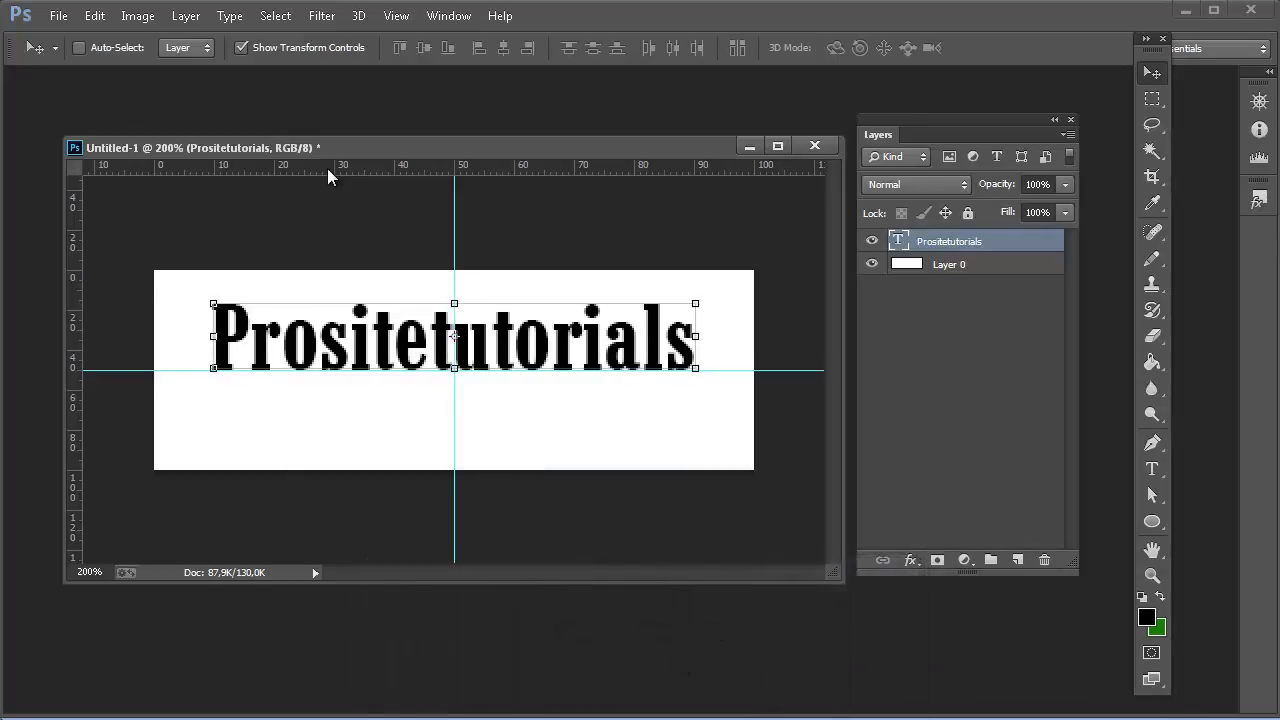
# Select all of the "Prositetutorials" text and set its font size to 50 pt.
pyautogui.click(1152, 468)
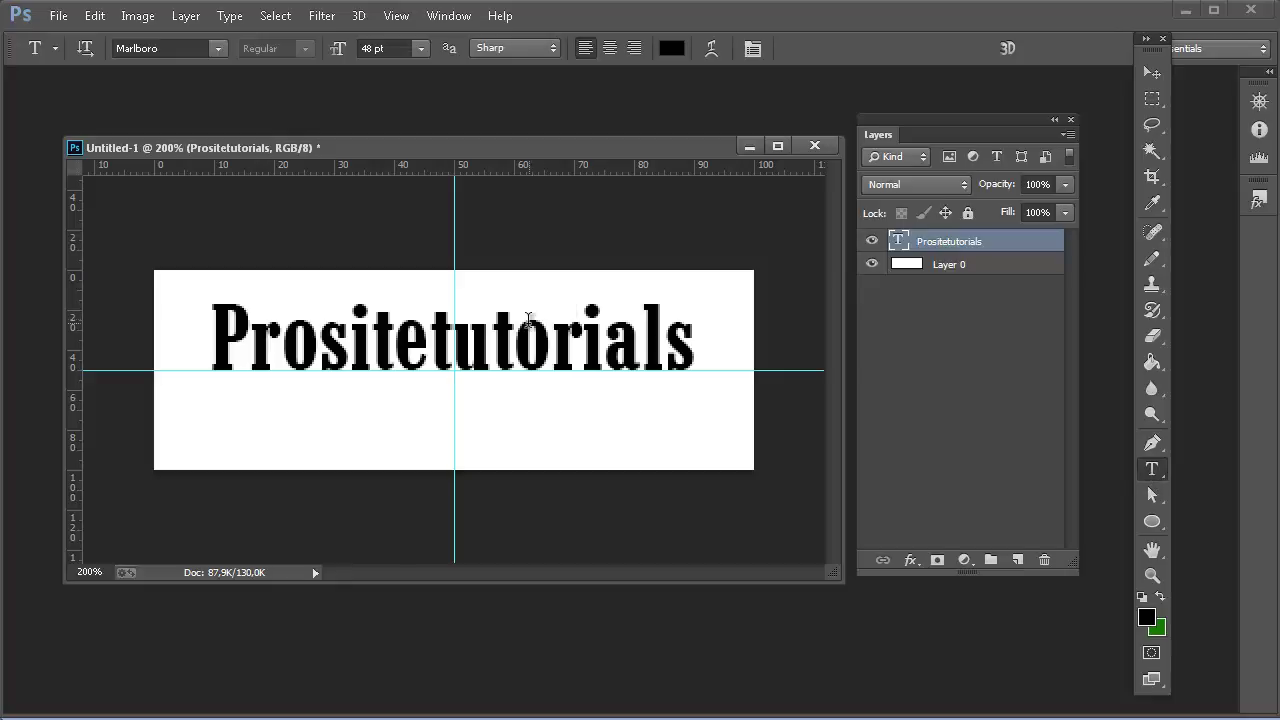
pyautogui.click(528, 319)
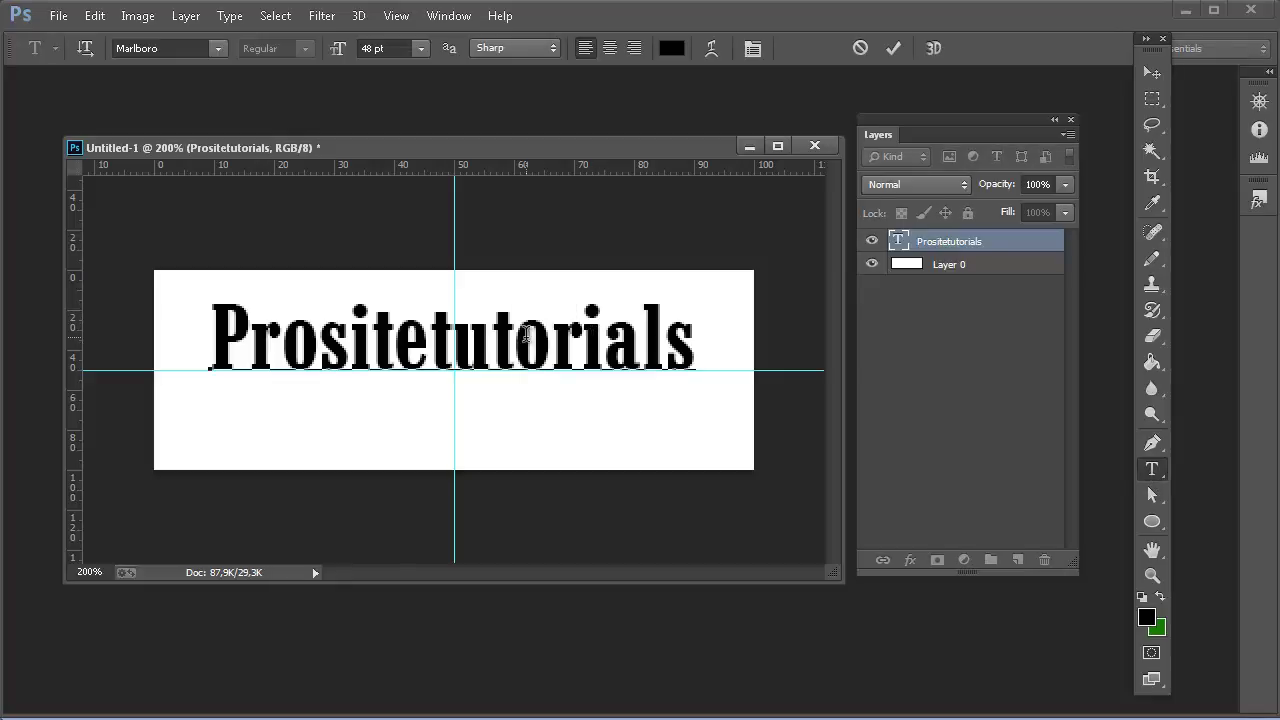
pyautogui.hotkey('ctrl', 'a')
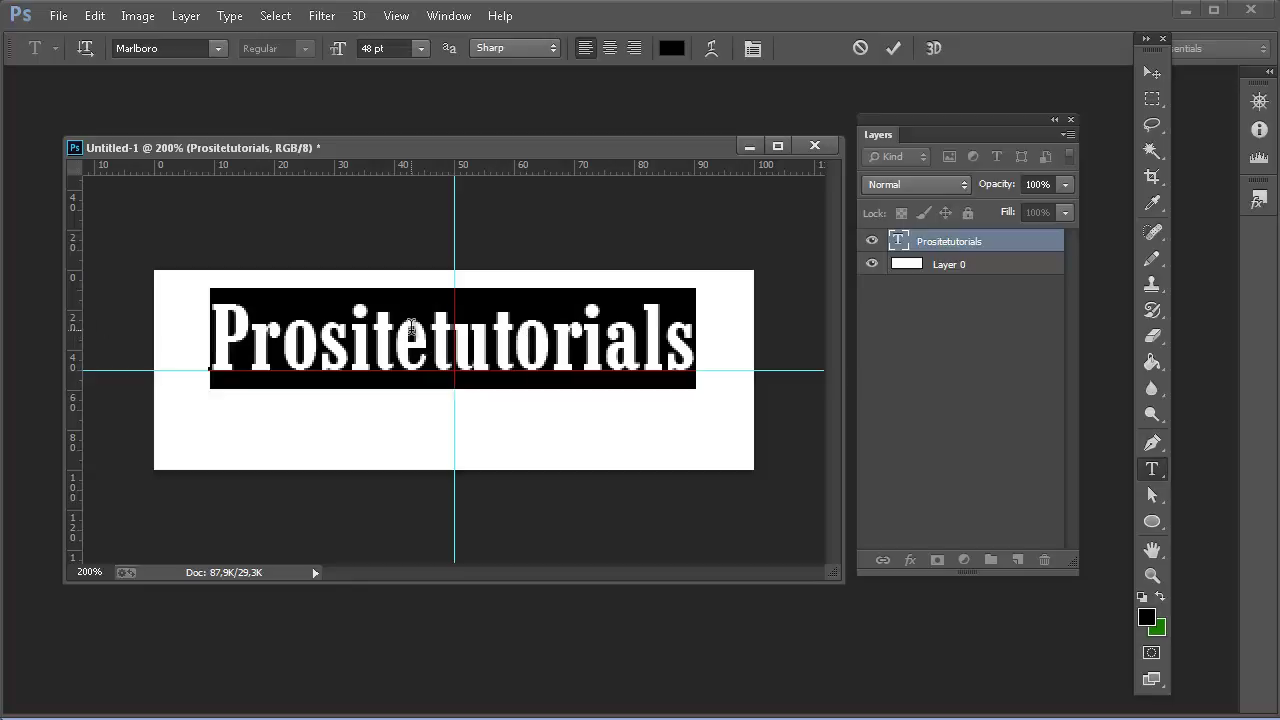
pyautogui.click(375, 47)
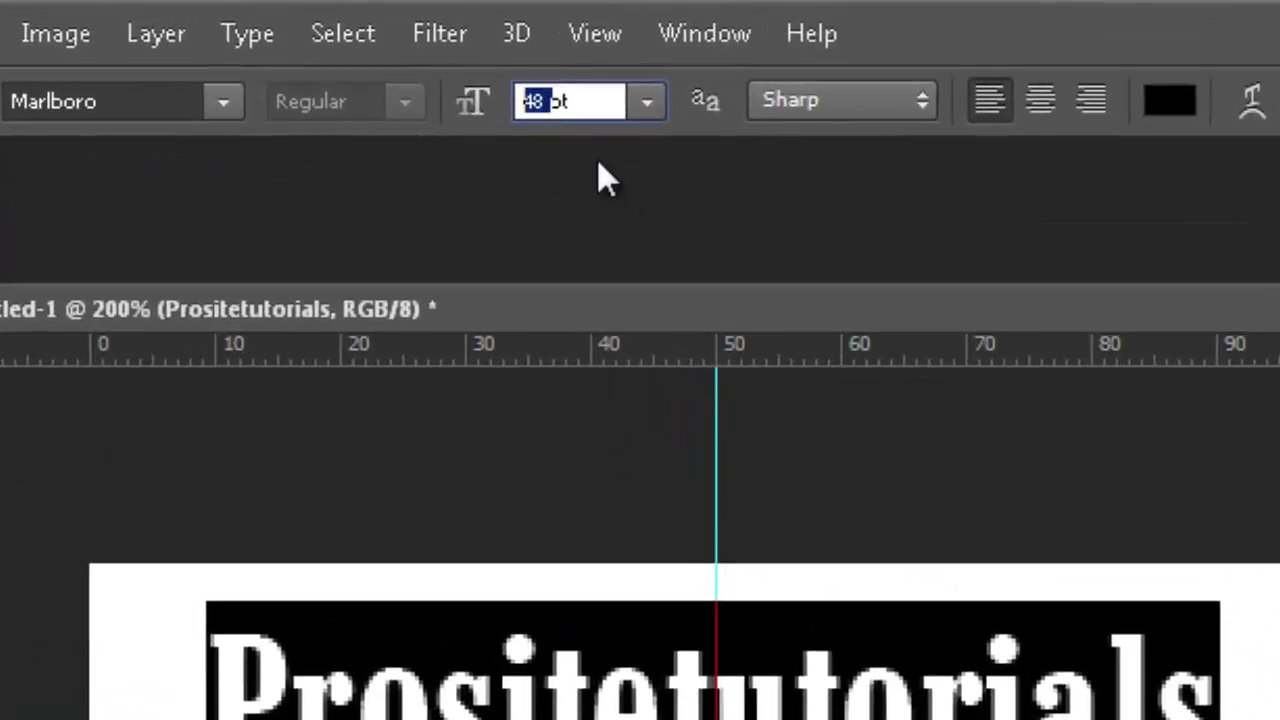
pyautogui.write('50')
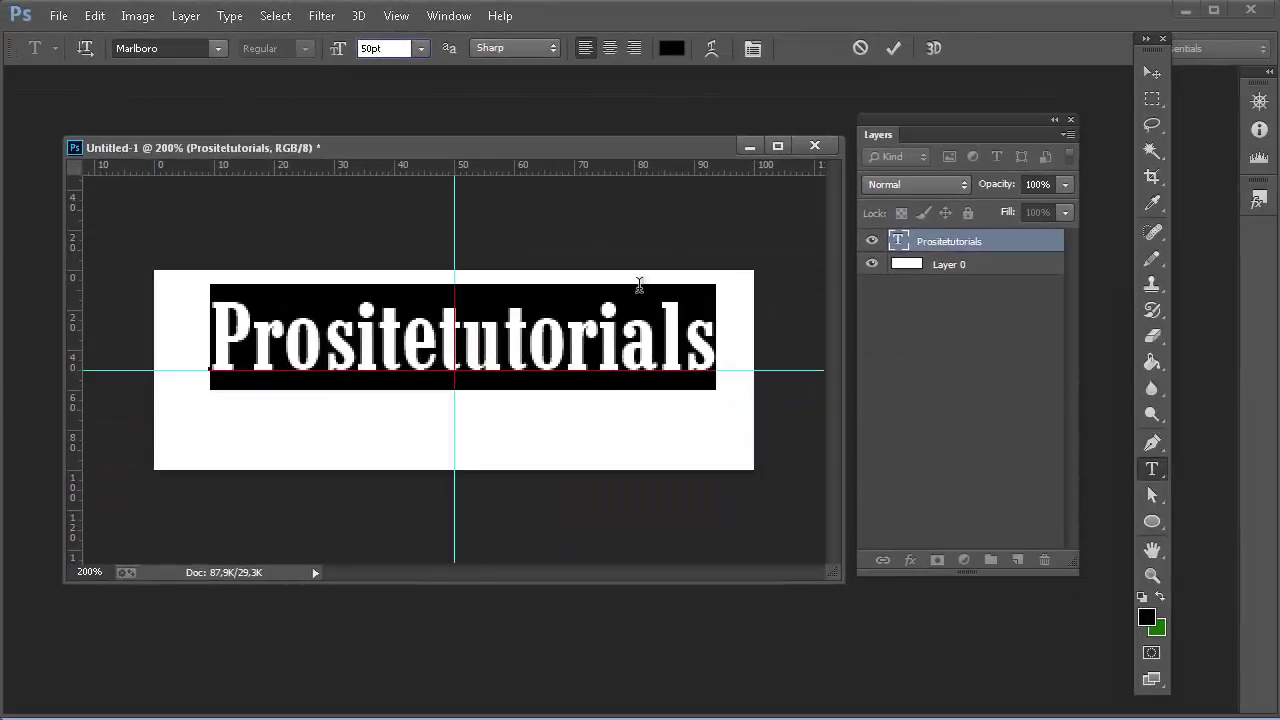
# Commit the resized "Prositetutorials" text and nudge it left to re-centre it on the vertical guide.
pyautogui.click(1151, 72)
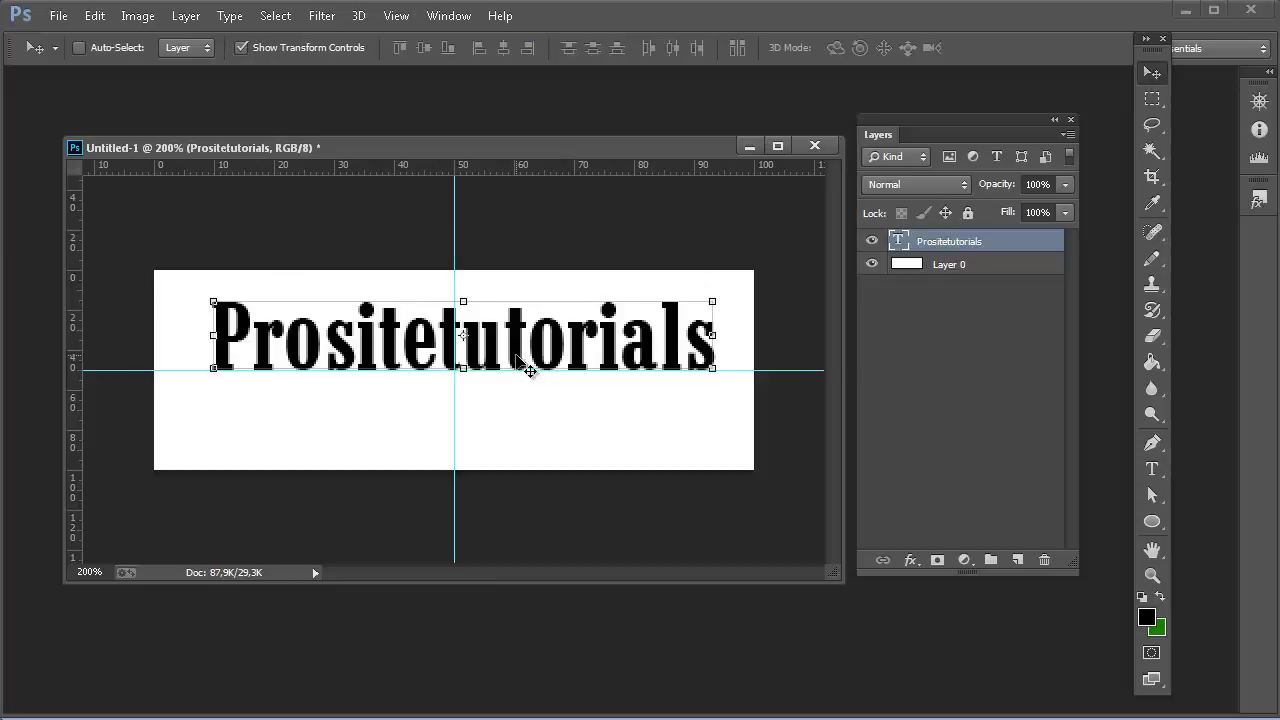
pyautogui.press('Left')
pyautogui.press('Left')
pyautogui.press('Left')
pyautogui.press('Left')
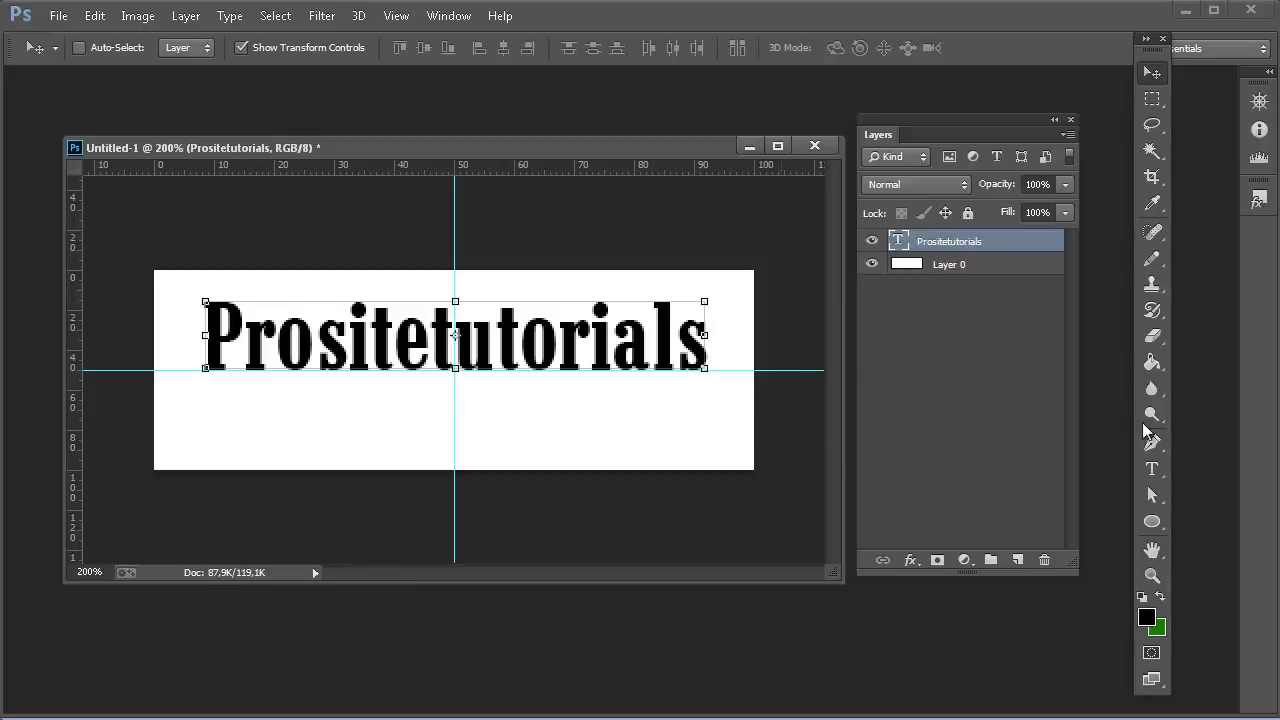
# Add a second text layer below the horizontal guide reading "Professionalize your website".
pyautogui.click(1151, 468)
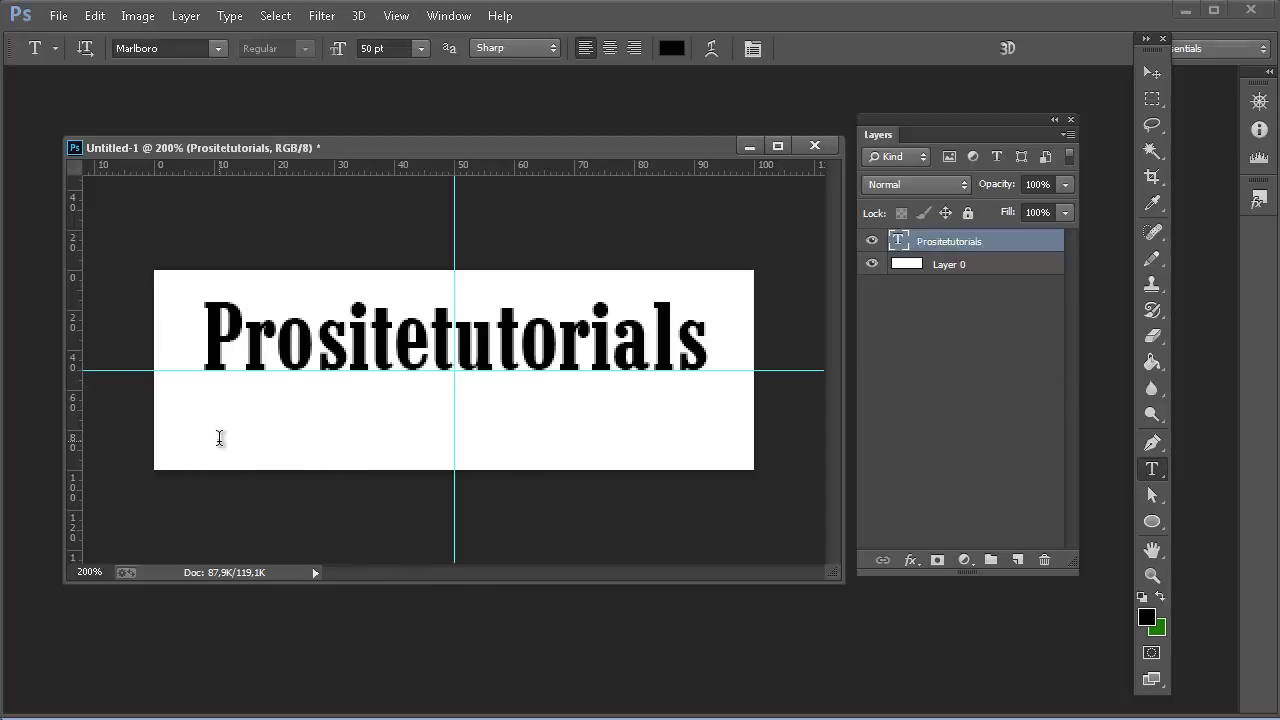
pyautogui.click(220, 440)
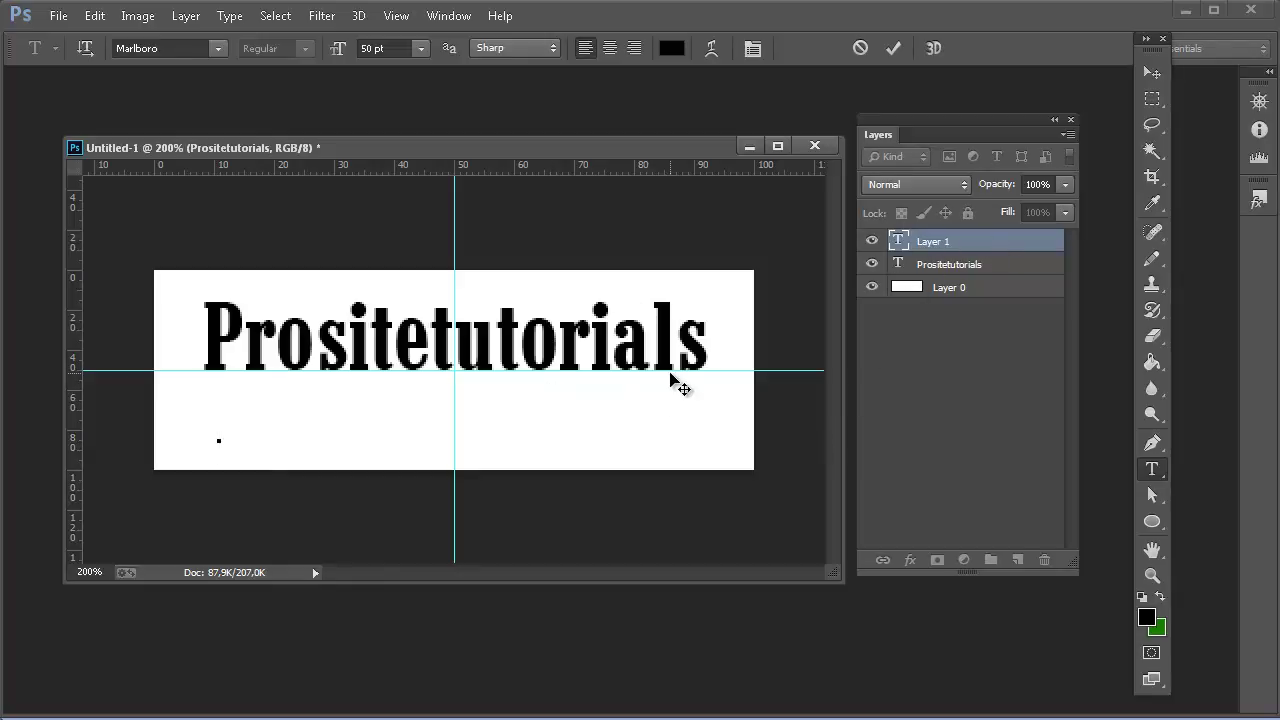
pyautogui.write('Pr')
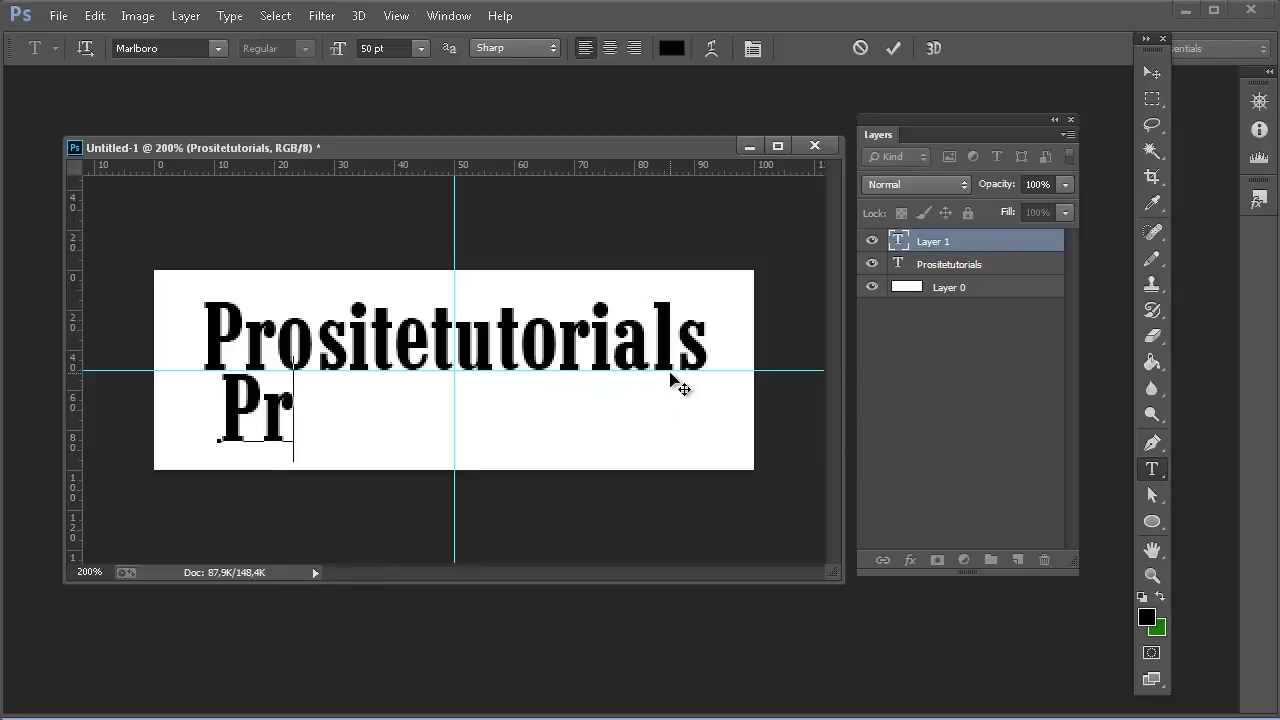
pyautogui.write('ofessio')
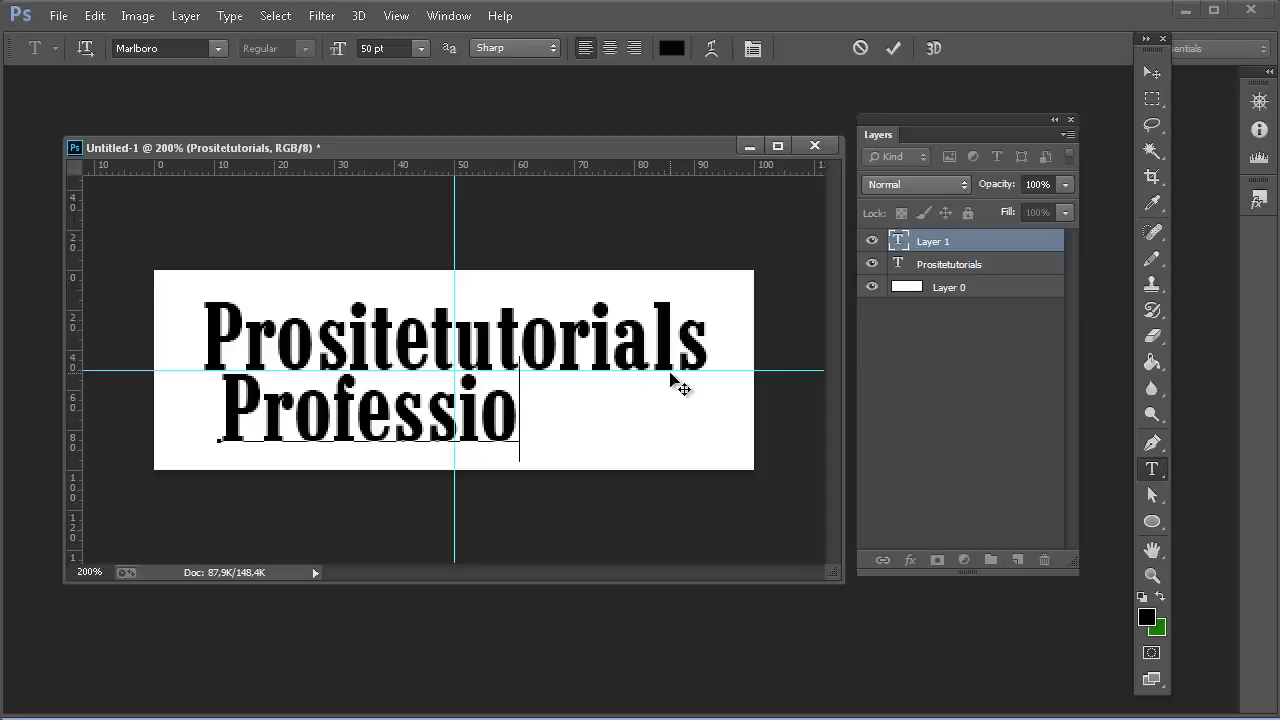
pyautogui.write('nalize')
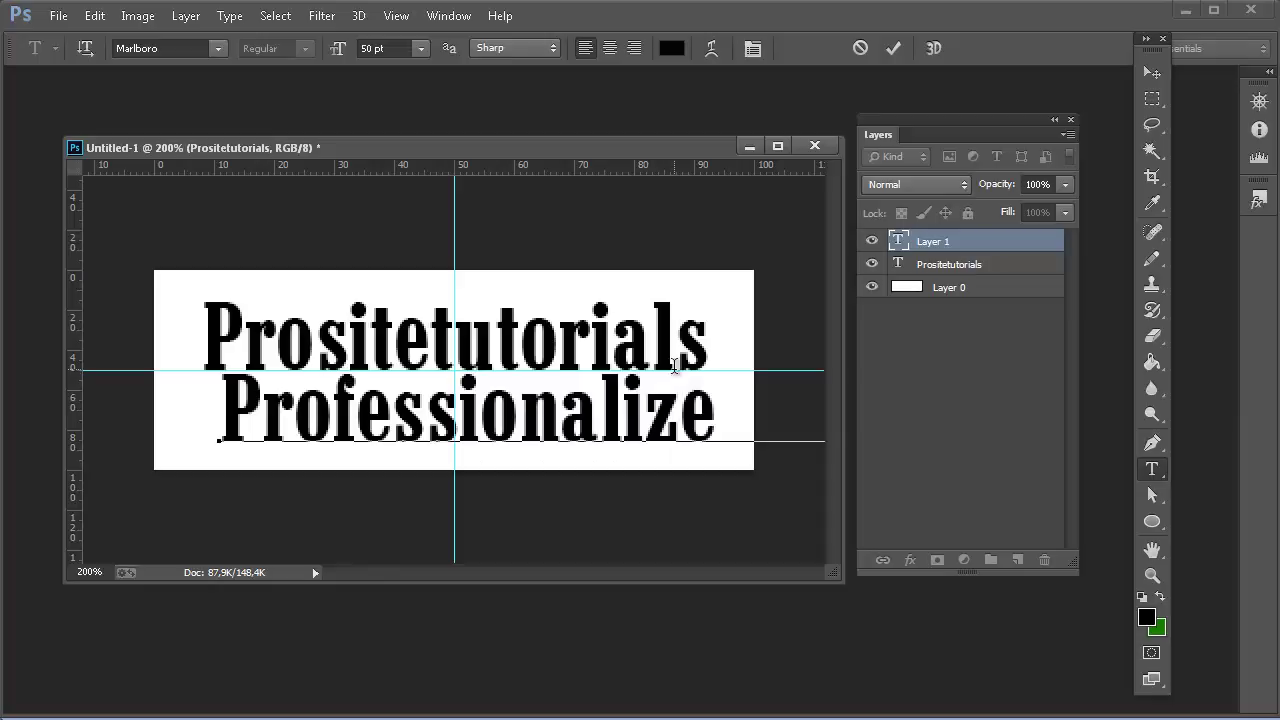
# Select all of the "Professionalize your website" text, set its font size to 24 pt and commit it.
pyautogui.hotkey('ctrl', 'a')
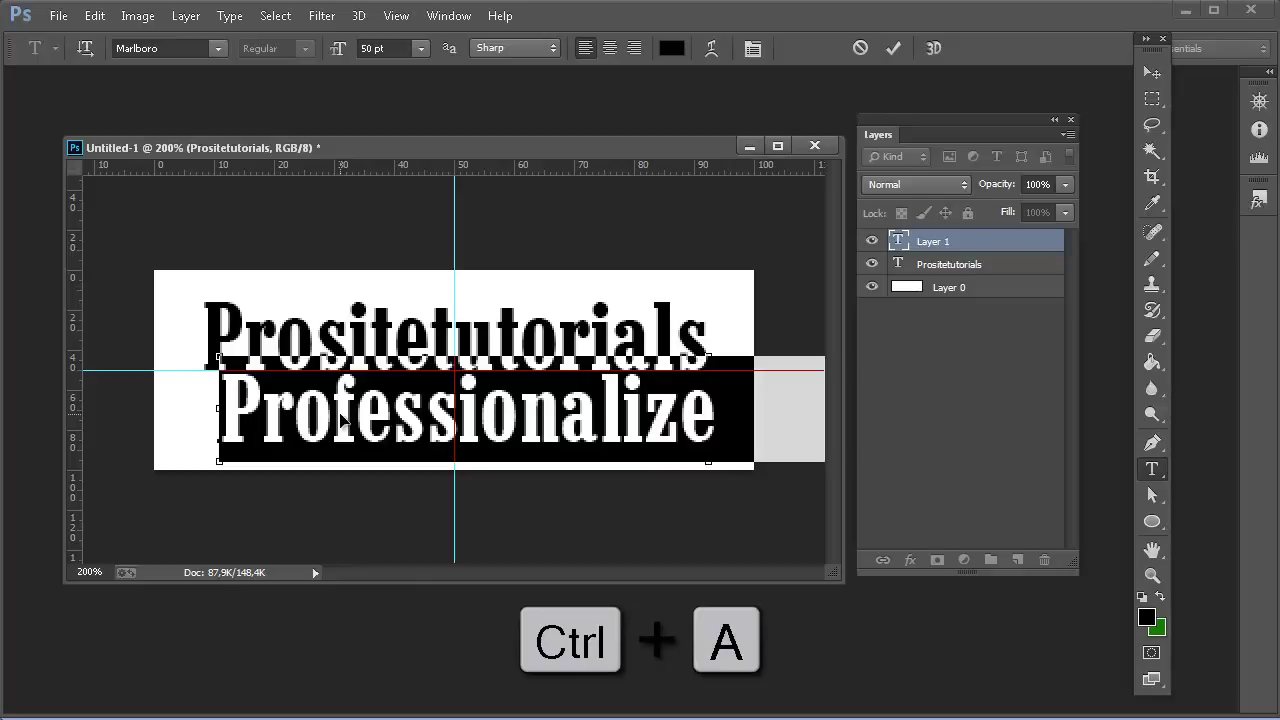
pyautogui.click(421, 48)
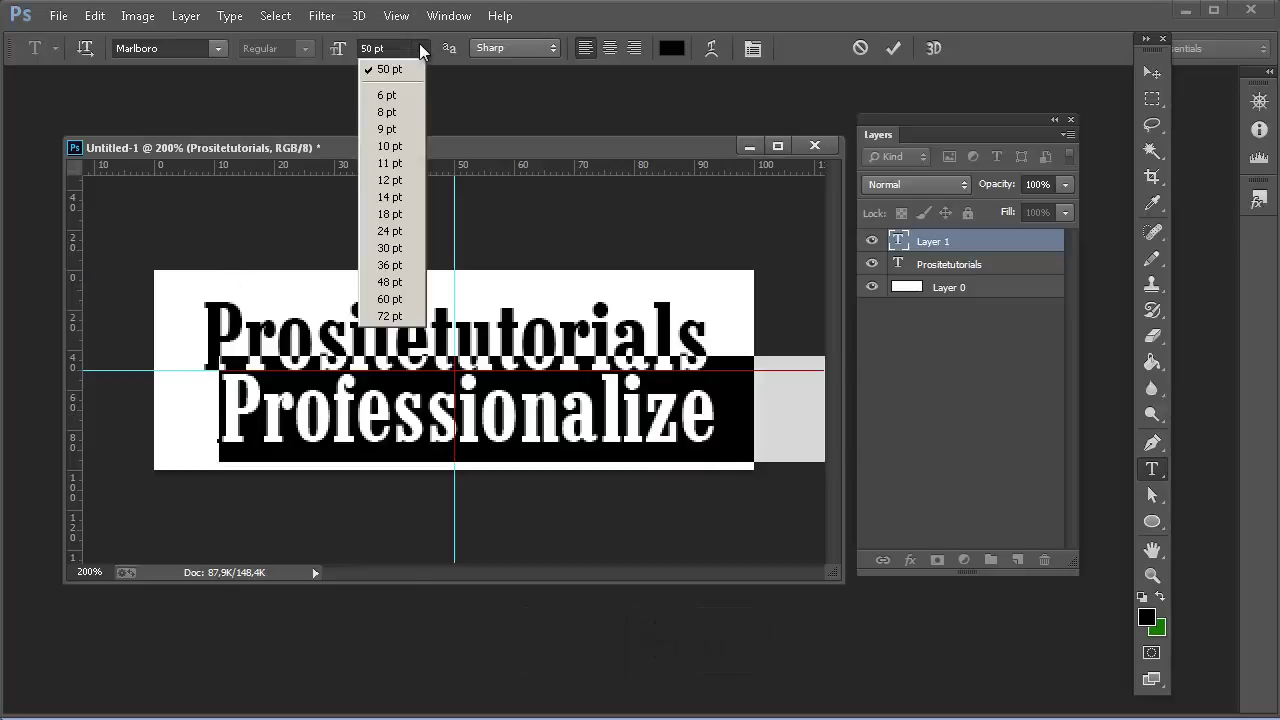
pyautogui.click(387, 231)
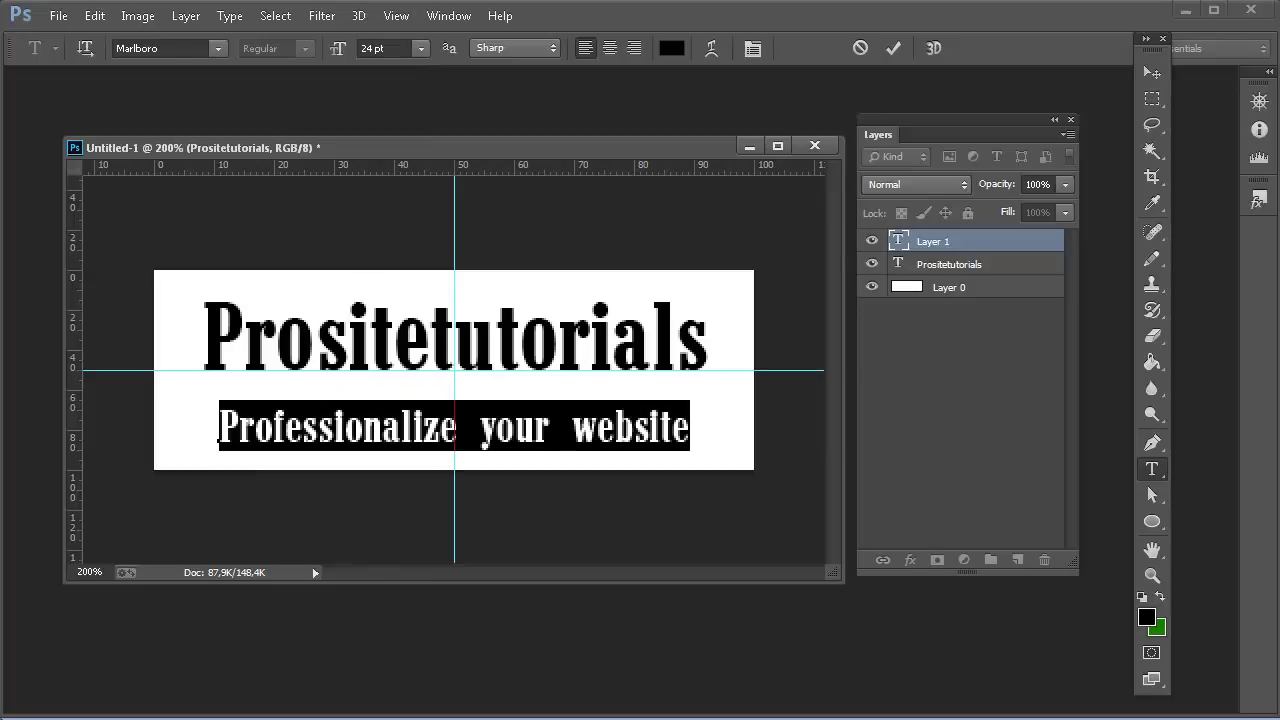
pyautogui.click(1152, 78)
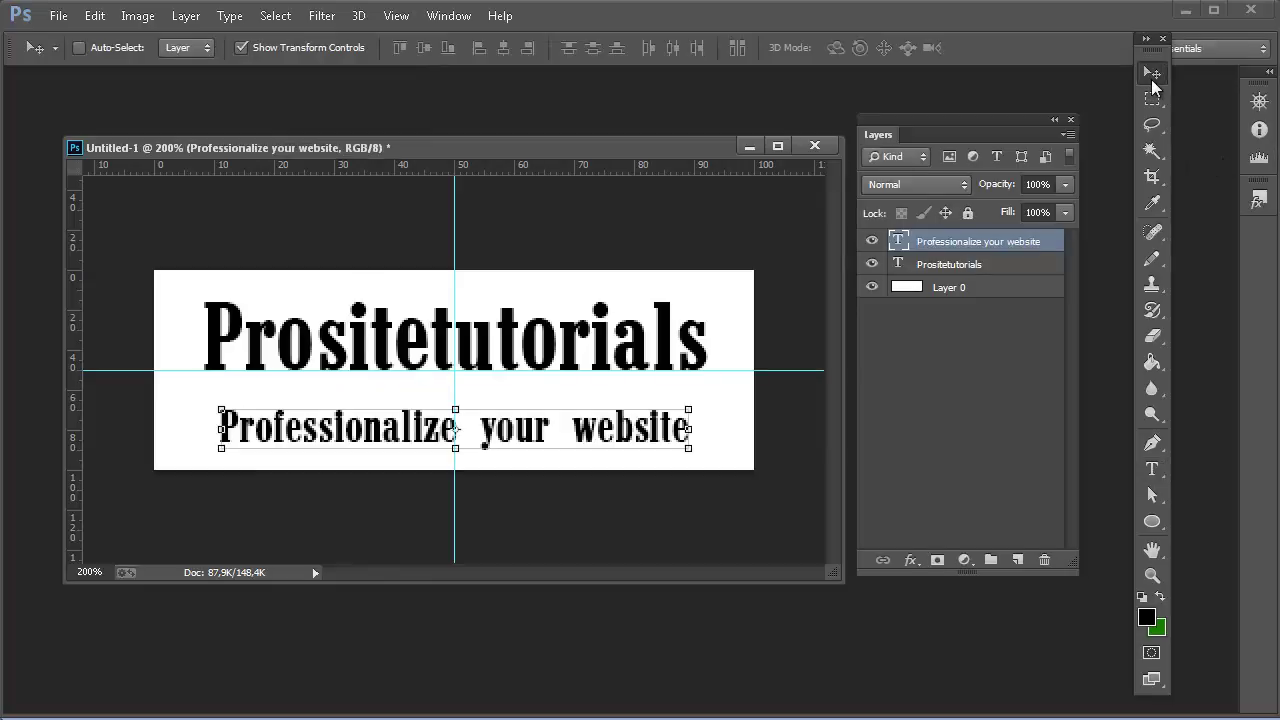
# Nudge the "Professionalize your website" tagline upward so it sits closer to the horizontal guide.
pyautogui.press('Up')
pyautogui.press('Up')
pyautogui.press('Up')
pyautogui.press('Up')
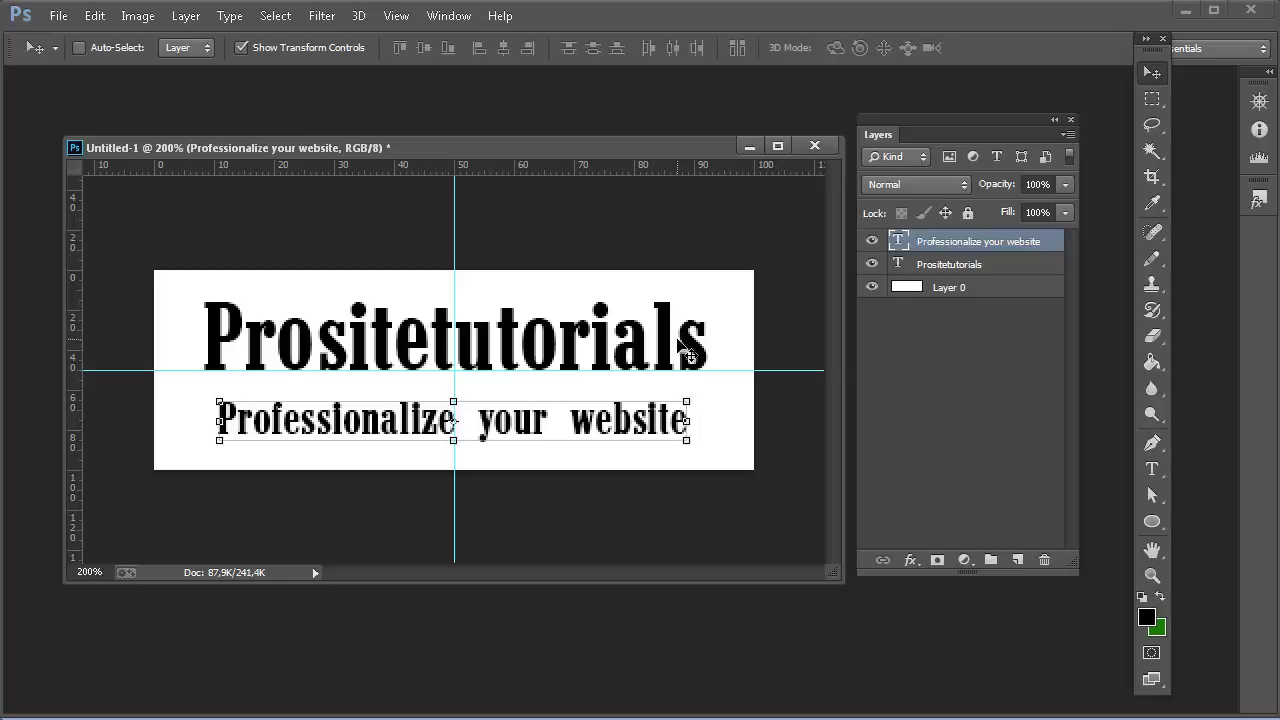
pyautogui.press('Up')
pyautogui.press('Up')
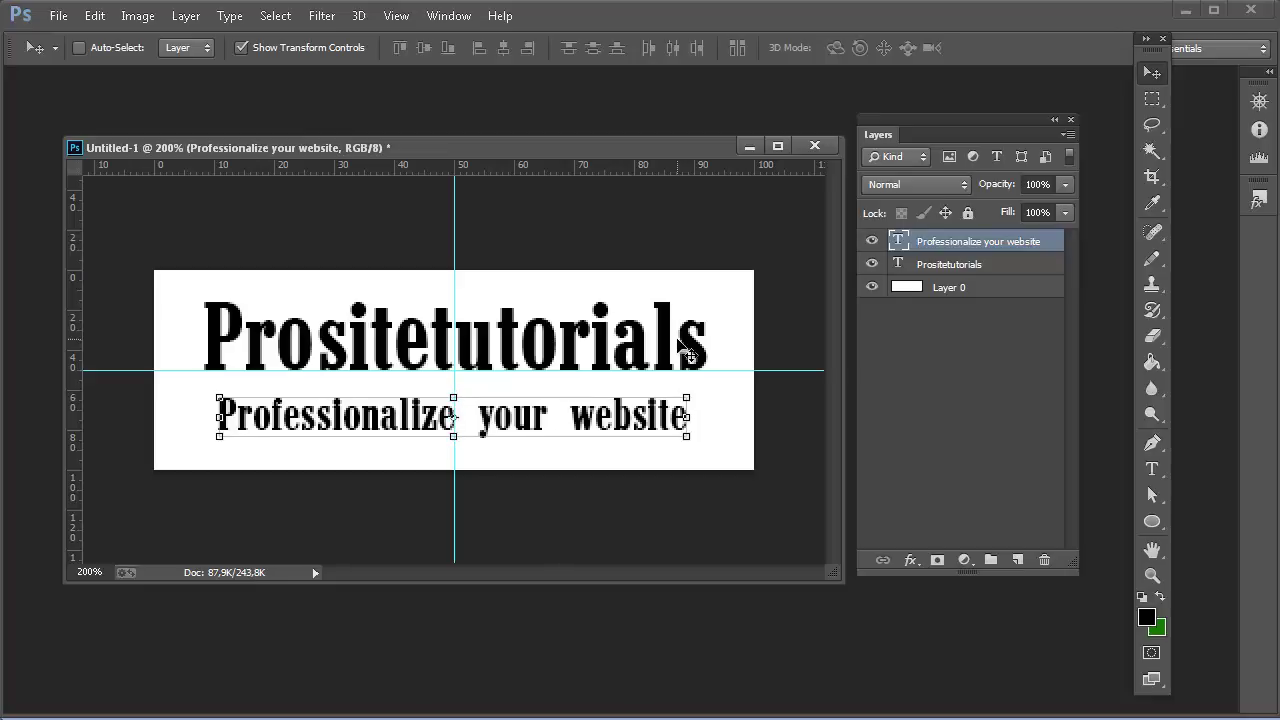
pyautogui.press('Up')
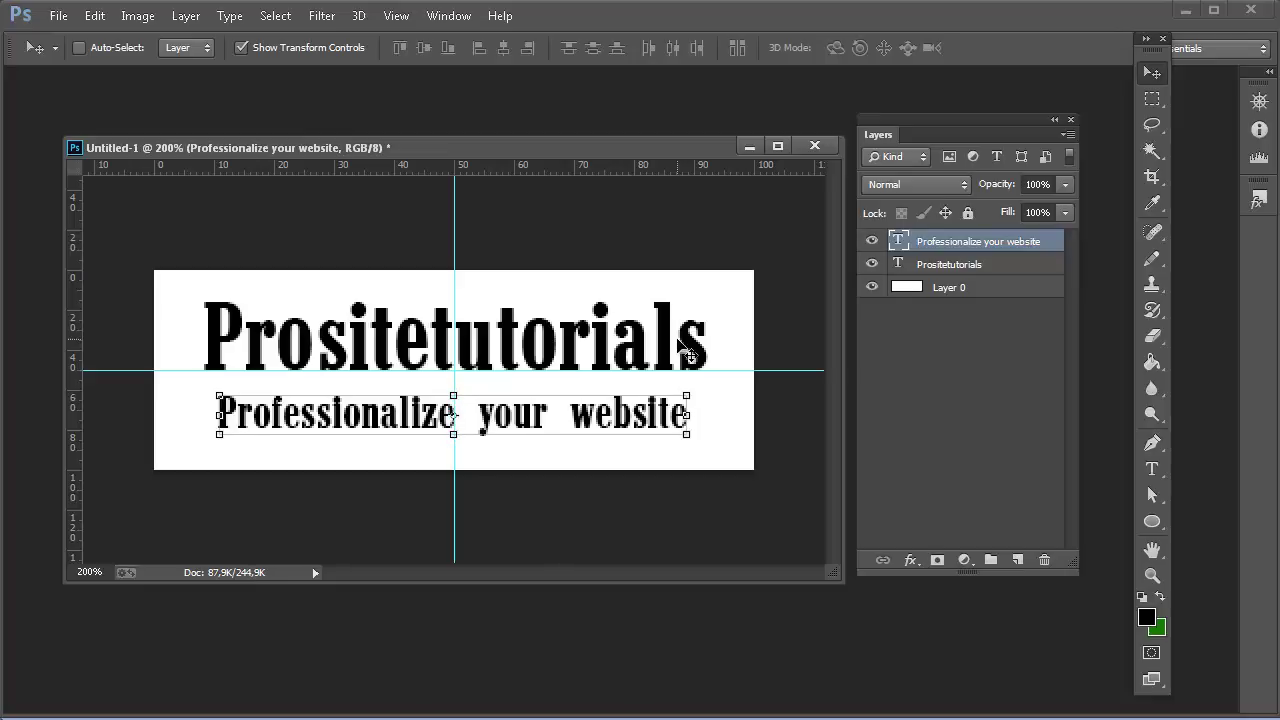
# Draw a thin horizontal rectangular selection between the title and tagline, about as wide as the title, and add a new layer for it.
pyautogui.click(1154, 100)
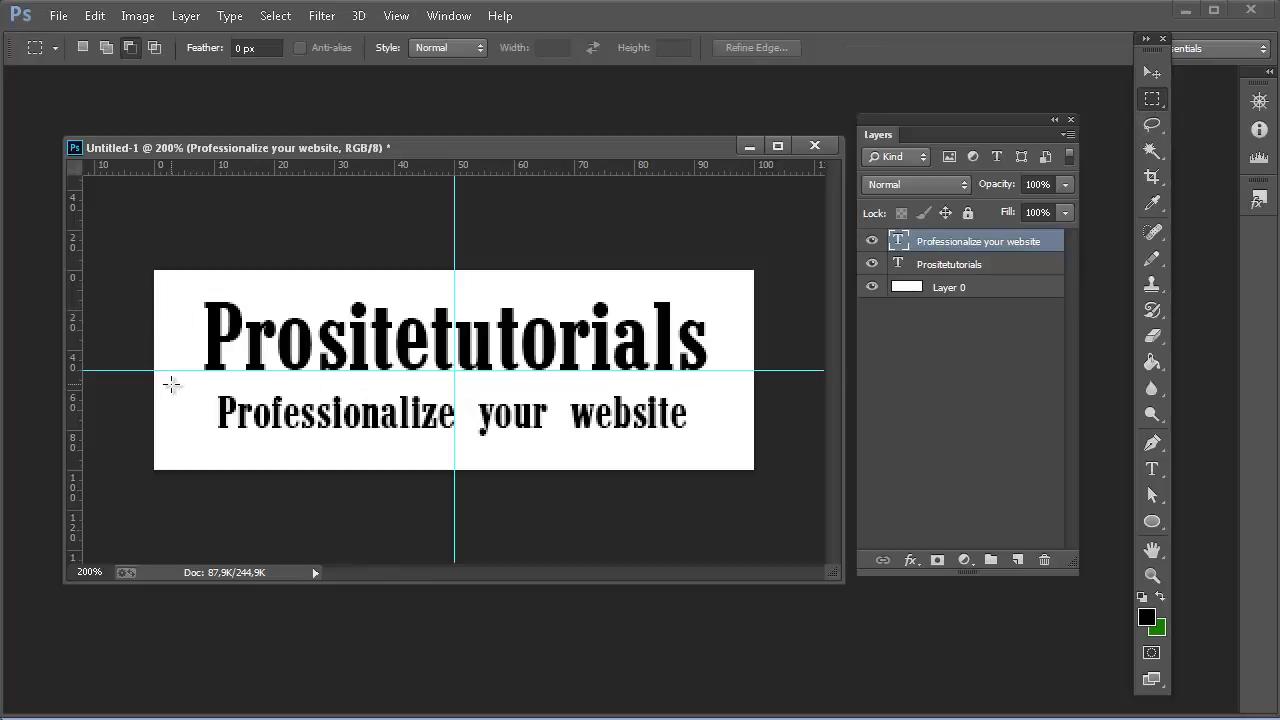
pyautogui.moveTo(171, 384); pyautogui.dragTo(666, 386)
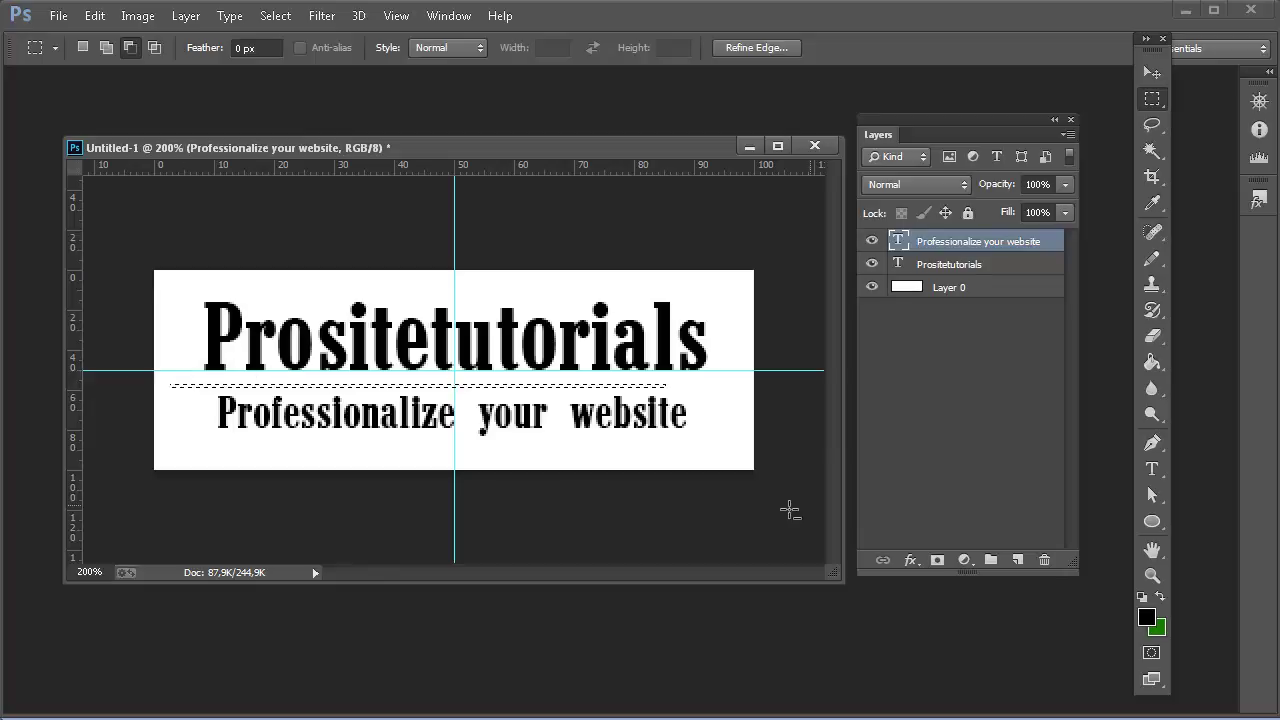
pyautogui.click(1018, 560)
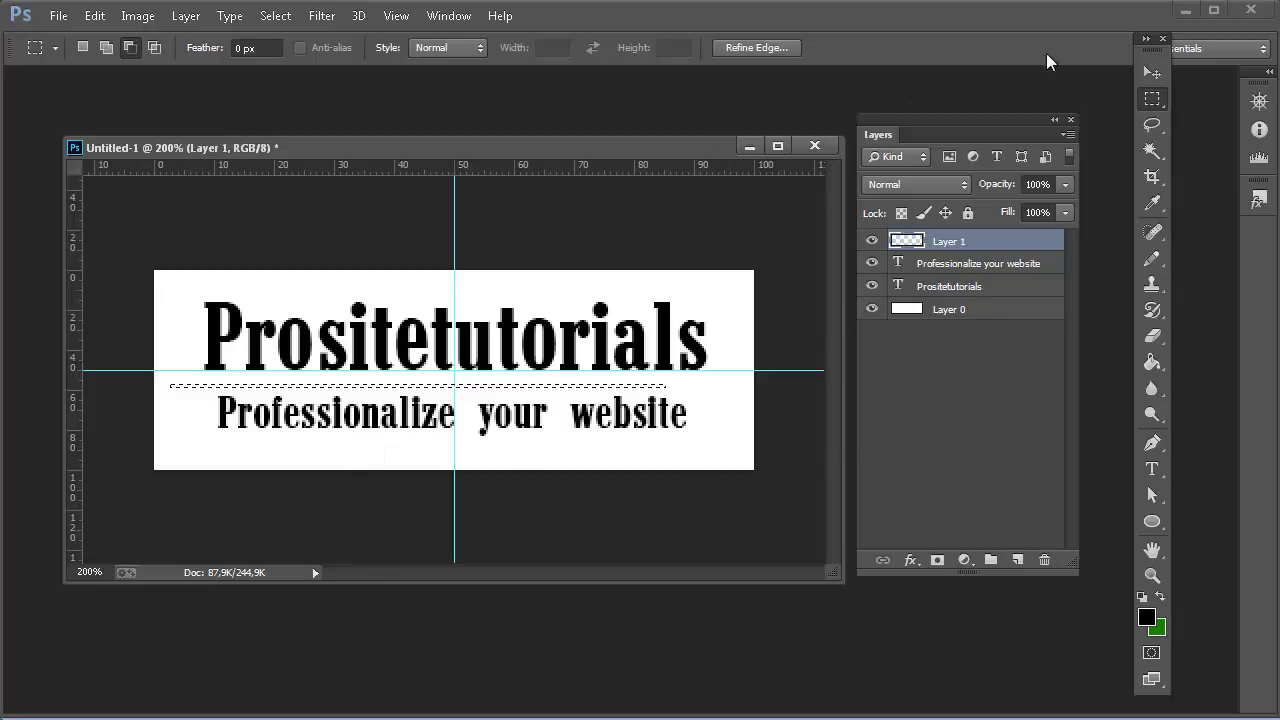
# Fill the thin selection on the new layer with black (000000) using the Paint Bucket, and deselect it.
pyautogui.click(1155, 364)
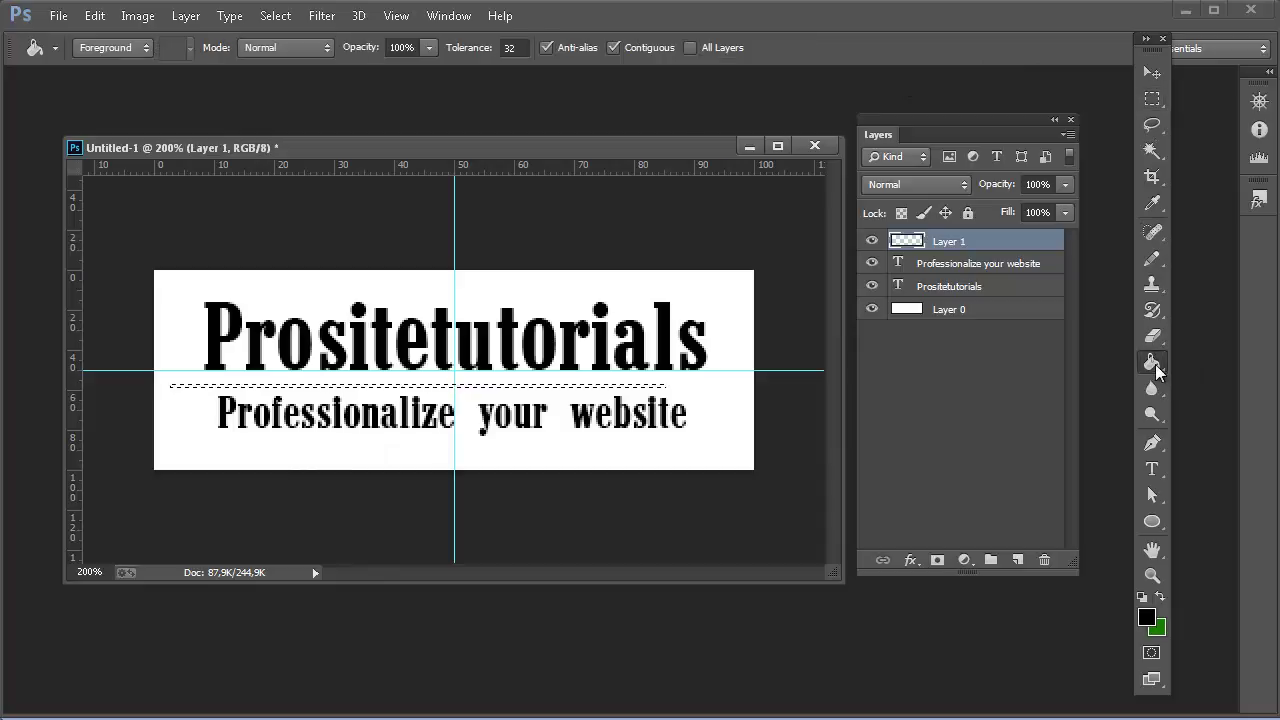
pyautogui.click(1146, 619)
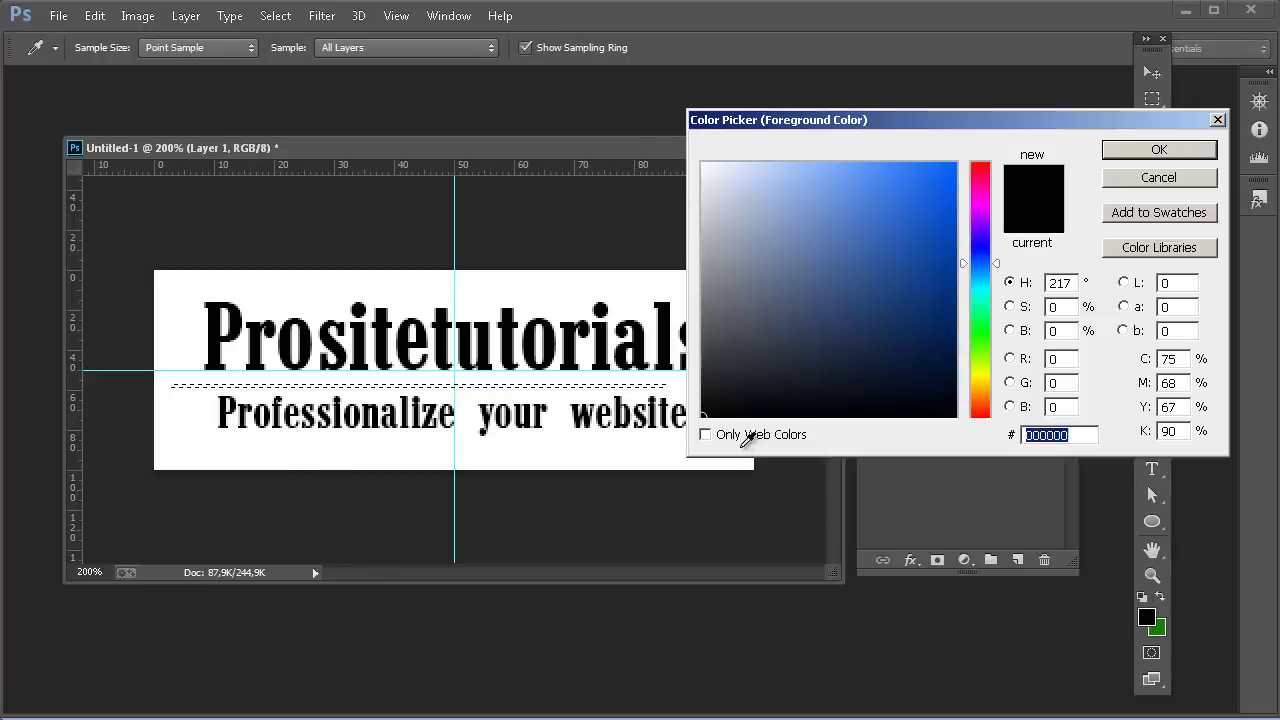
pyautogui.moveTo(660, 441); pyautogui.dragTo(681, 457)
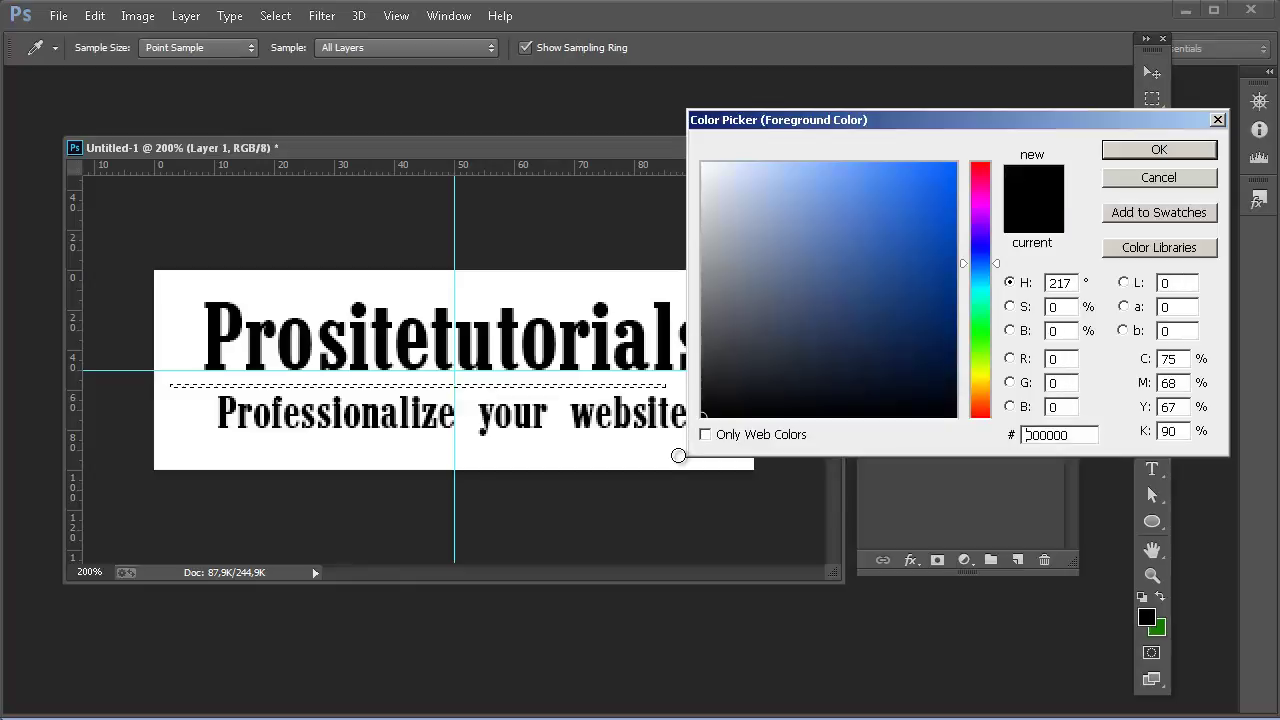
pyautogui.click(1158, 151)
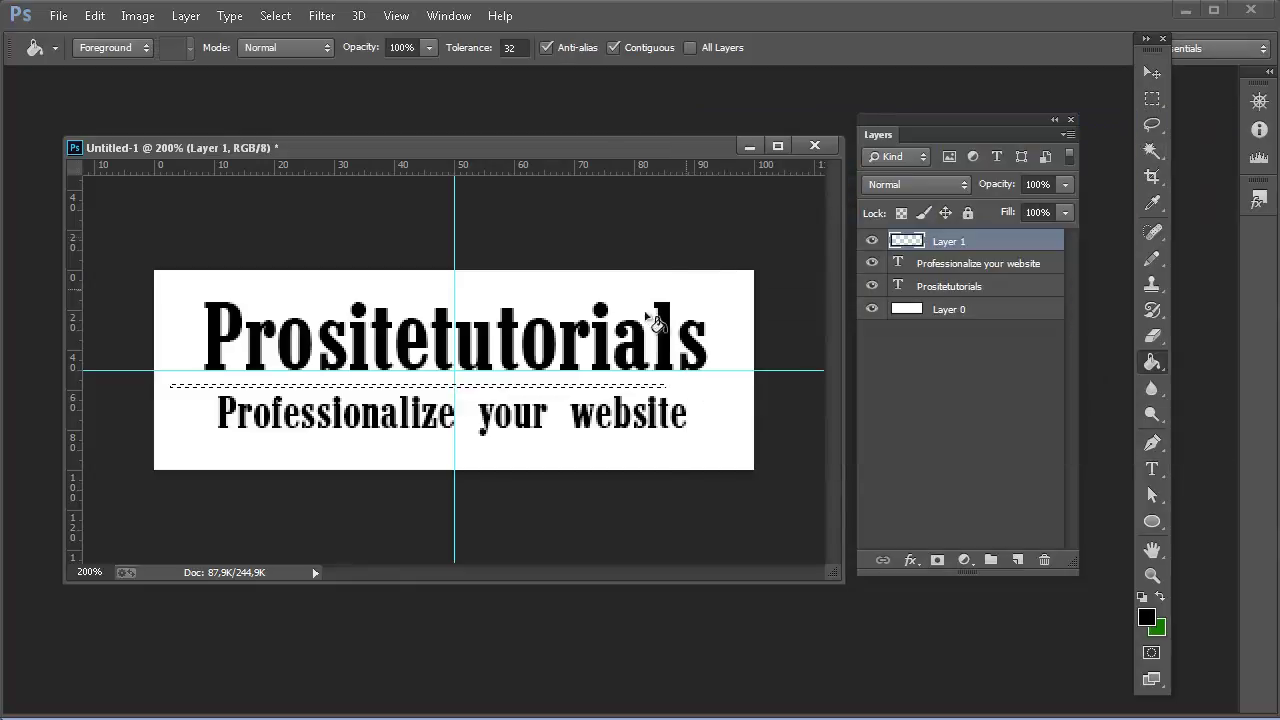
pyautogui.click(553, 388)
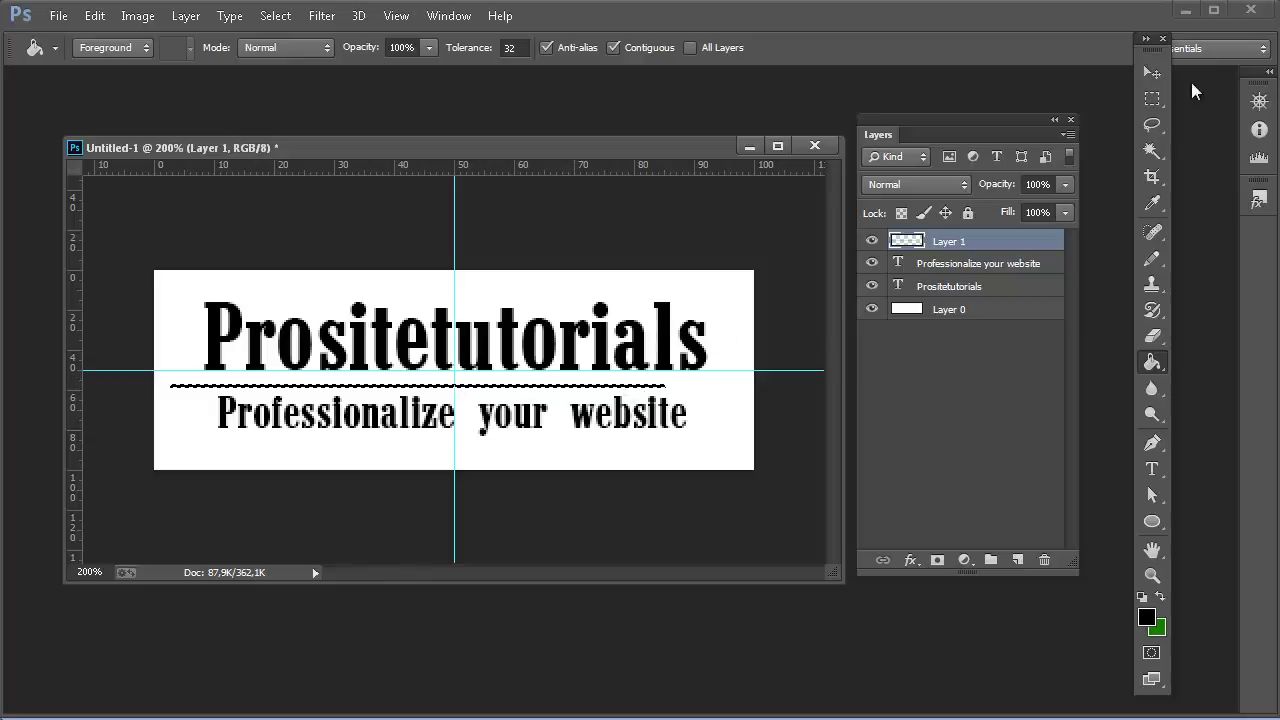
pyautogui.click(1154, 149)
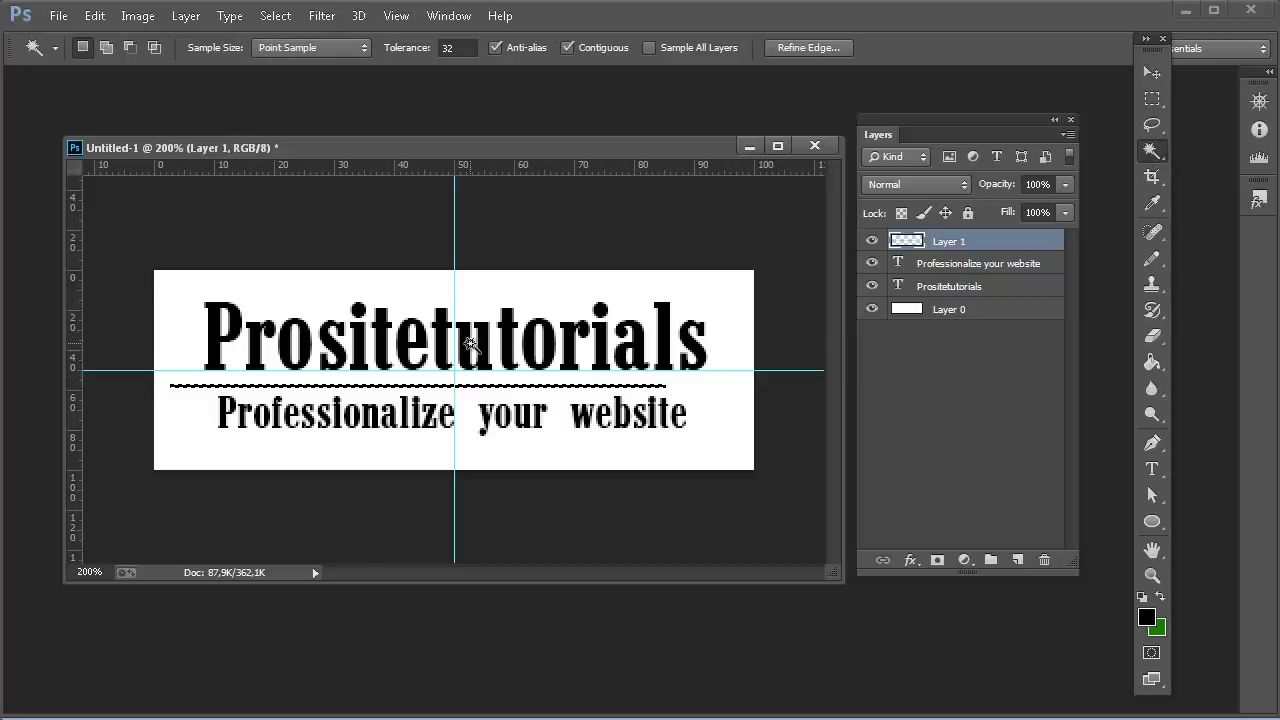
pyautogui.hotkey('ctrl', 'd')
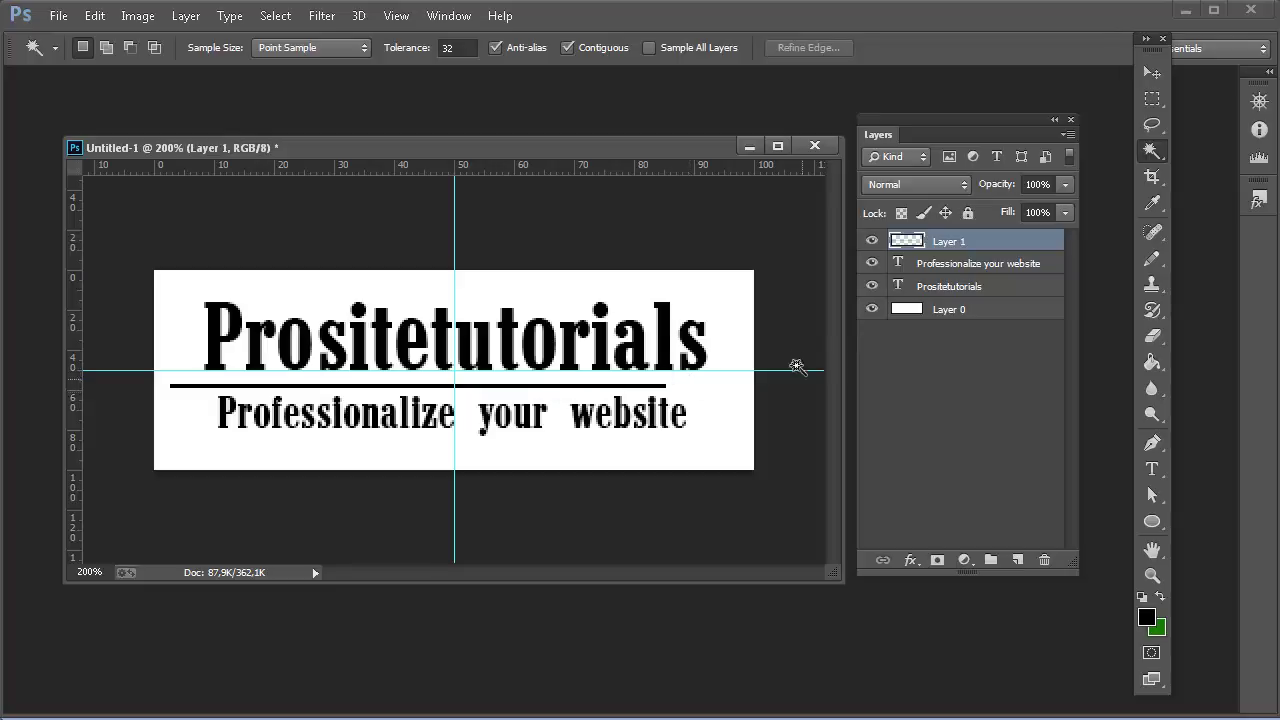
# Nudge the black line to the right until it is centred on the vertical guide, and raise it slightly towards the title.
pyautogui.click(1152, 73)
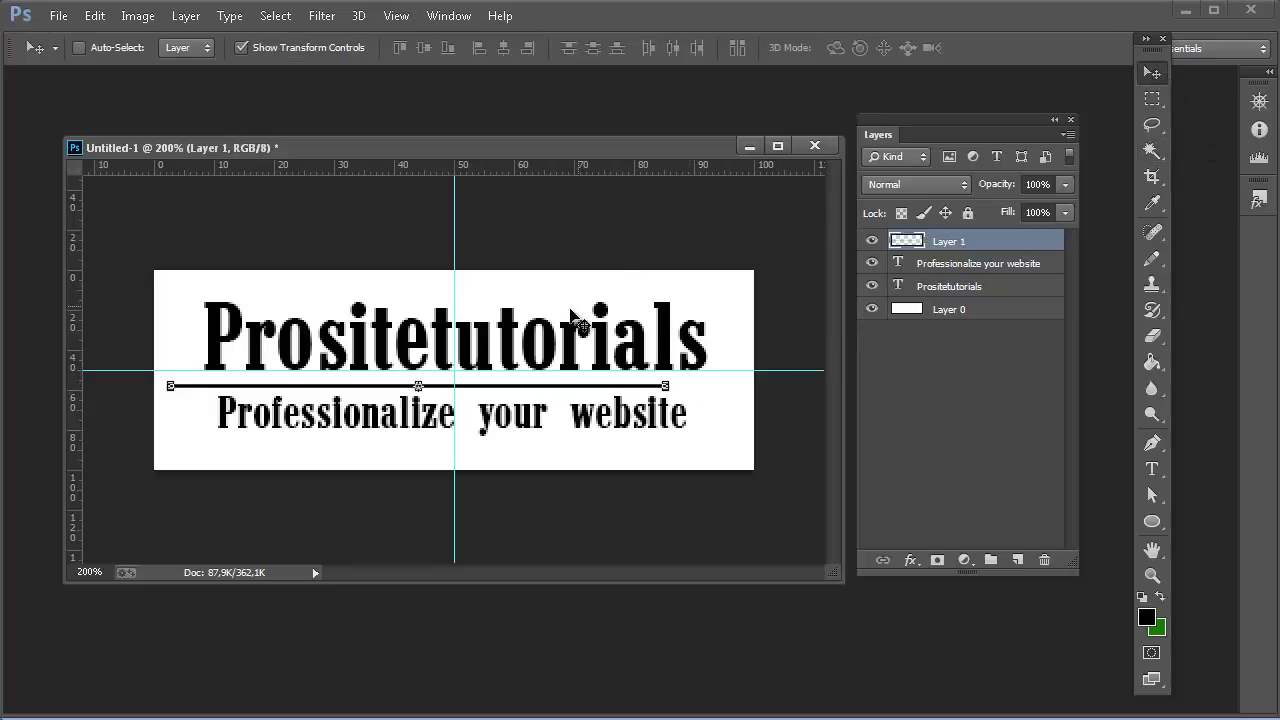
pyautogui.press('Right')
pyautogui.press('Right')
pyautogui.press('Right')
pyautogui.press('Right')
pyautogui.press('Right')
pyautogui.press('Right')
pyautogui.press('Right')
pyautogui.press('Right')
pyautogui.press('Right')
pyautogui.press('Right')
pyautogui.press('Right')
pyautogui.press('Right')
pyautogui.press('Right')
pyautogui.press('Right')
pyautogui.press('Right')
pyautogui.press('Right')
pyautogui.press('Right')
pyautogui.press('Right')
pyautogui.press('Right')
pyautogui.press('Right')
pyautogui.press('Left')
pyautogui.press('Left')
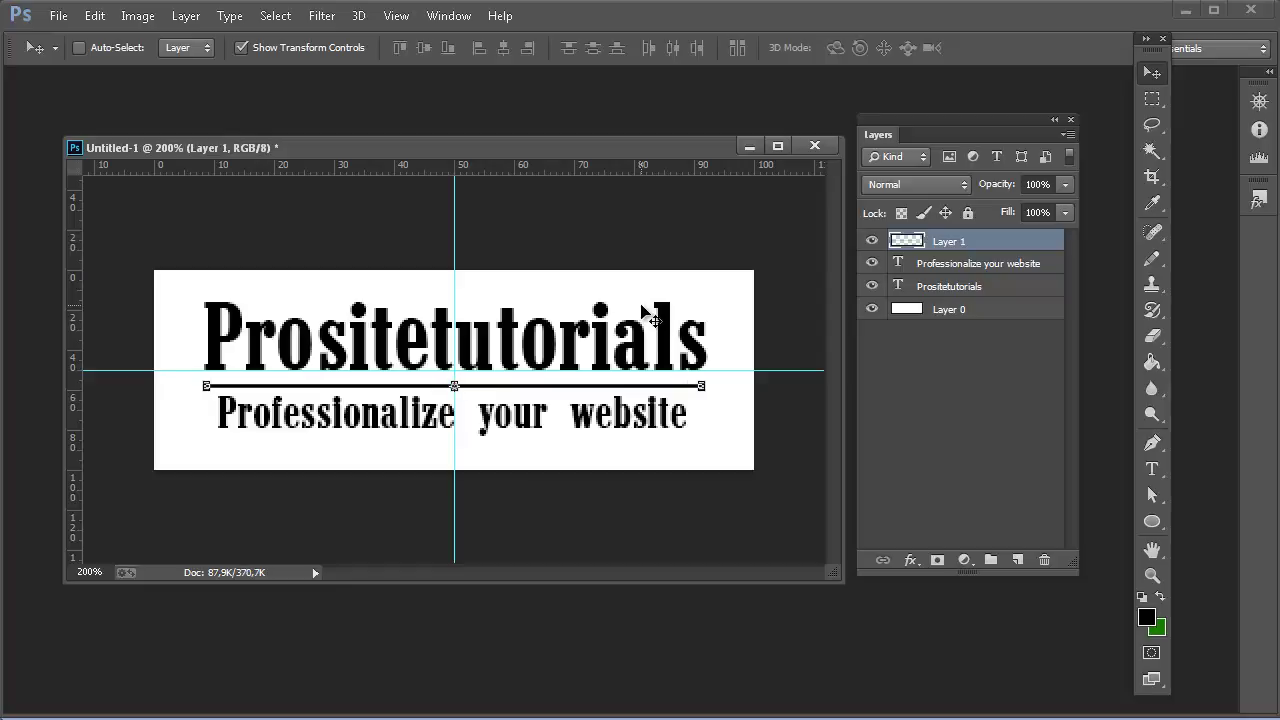
pyautogui.press('Up')
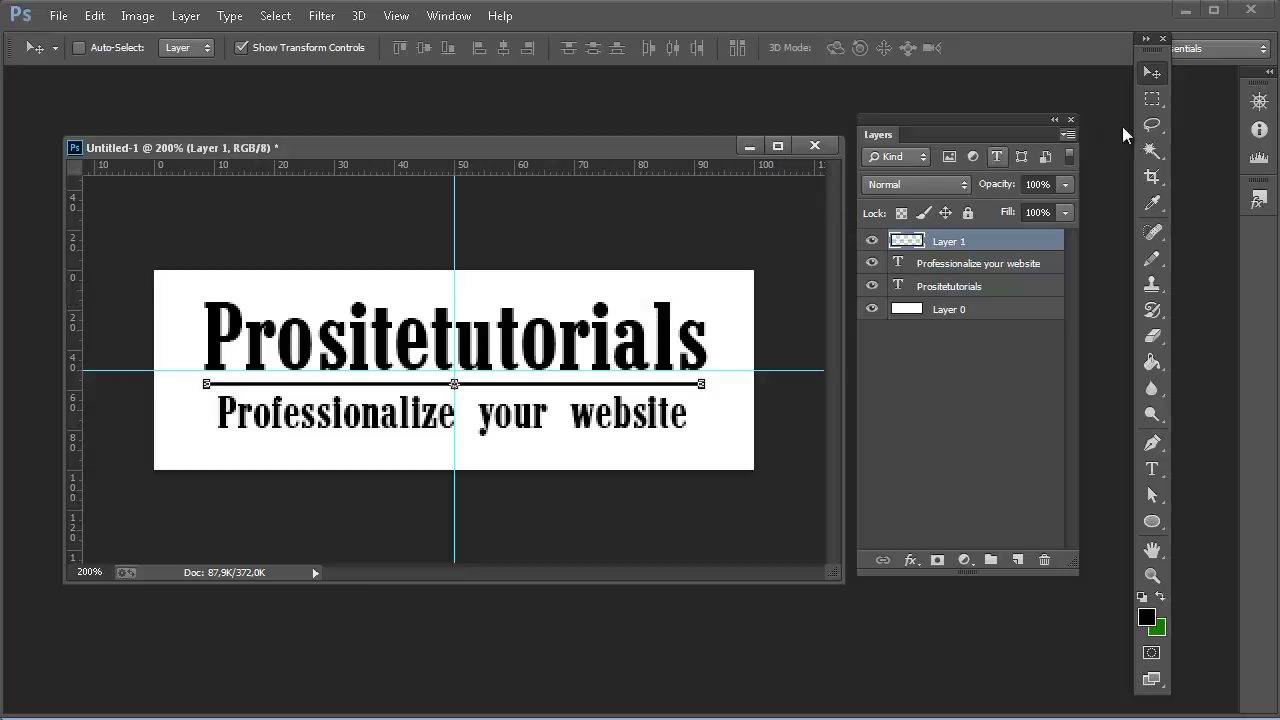
pyautogui.click(1152, 150)
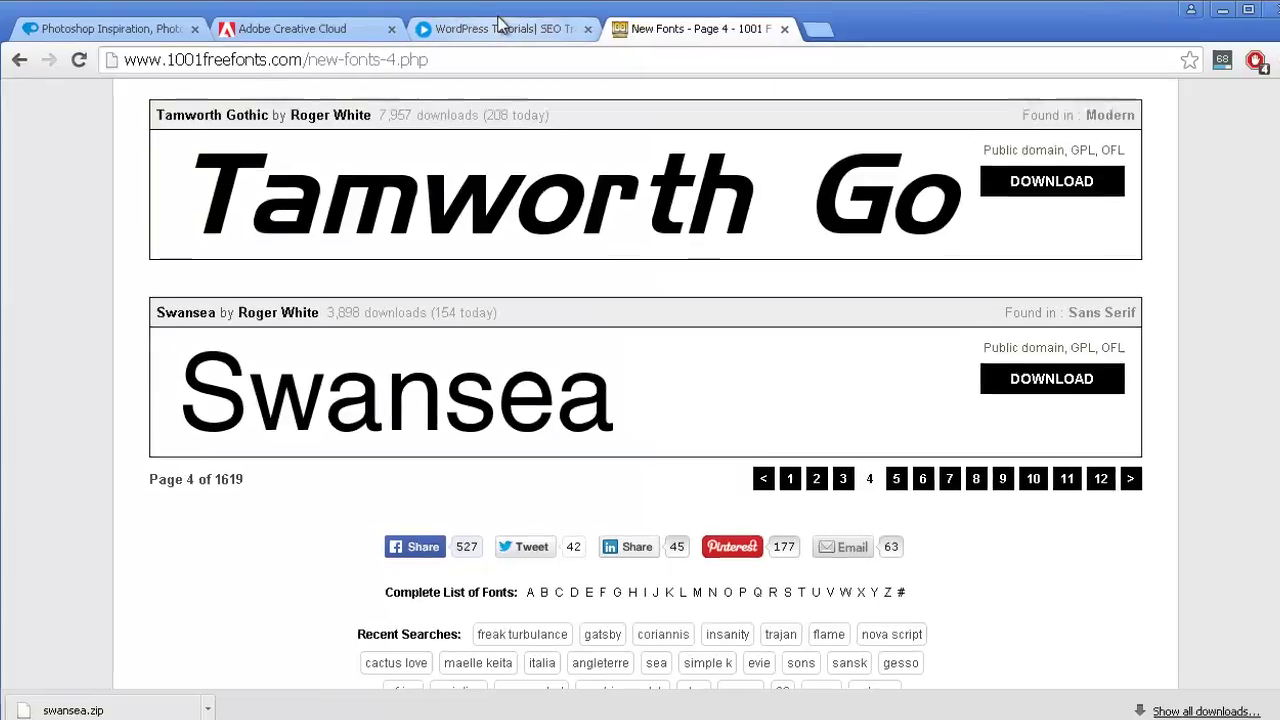
# Examine the site logo on prositetutorials.org in the browser and return to the Photoshop document.
pyautogui.click(500, 23)
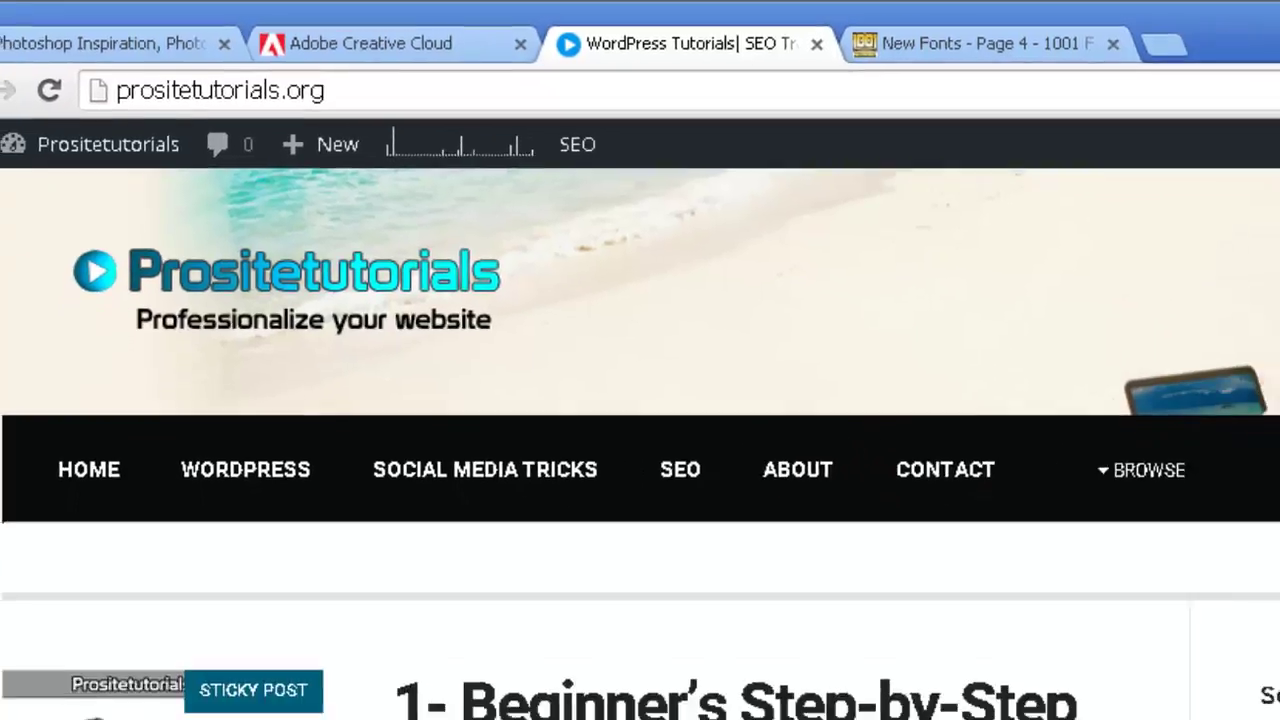
pyautogui.moveTo(1279, 410)
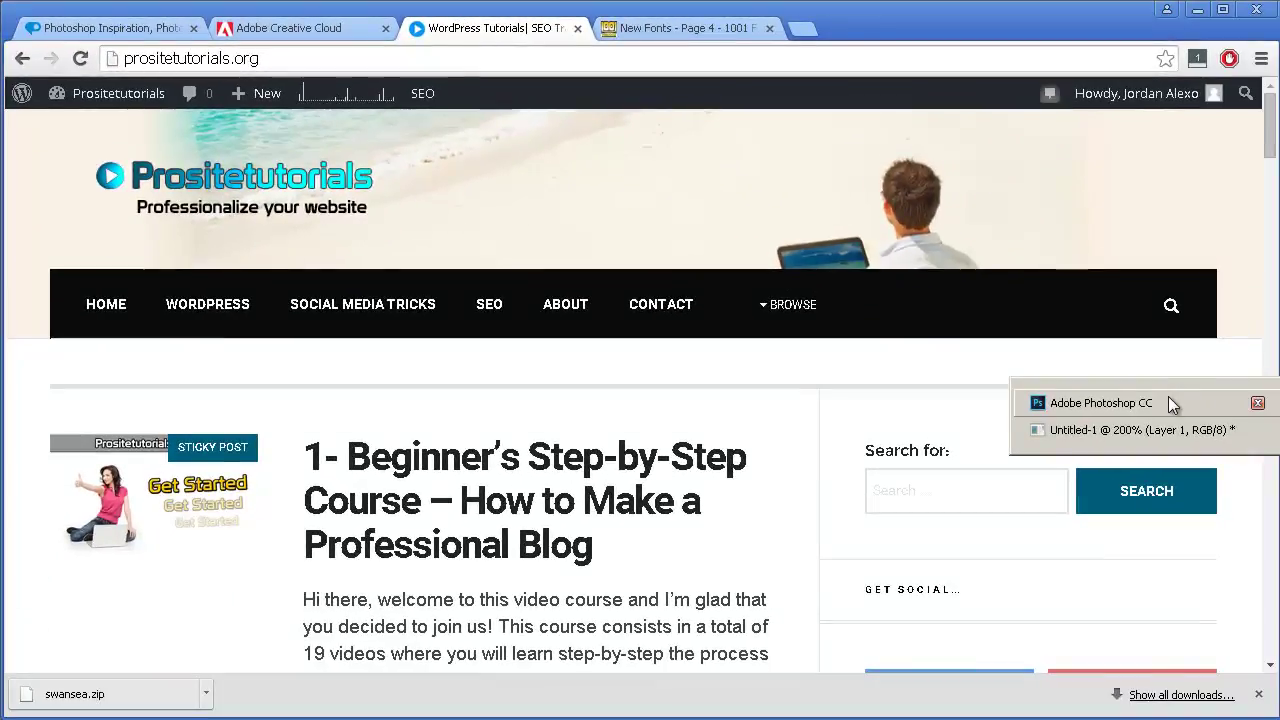
pyautogui.click(1172, 403)
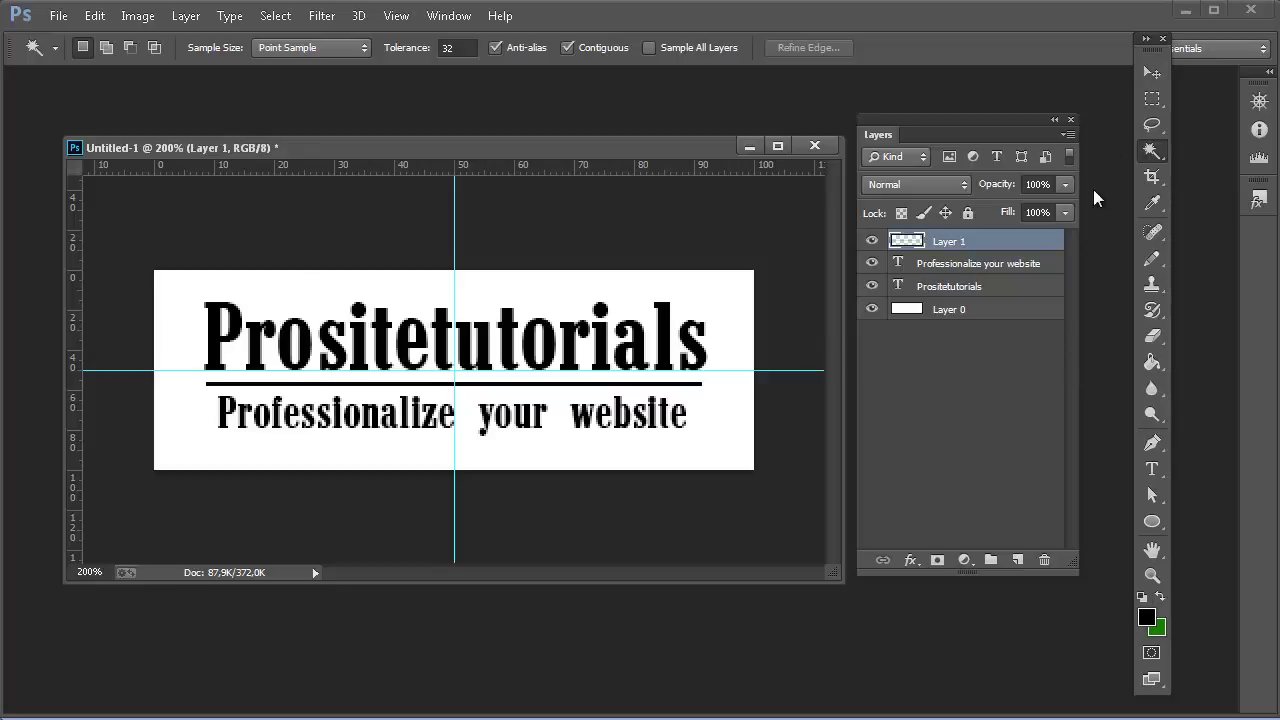
# Select all of the text in the "Prositetutorials" layer and set its colour to white (ffffff).
pyautogui.click(935, 264)
pyautogui.click(933, 288)
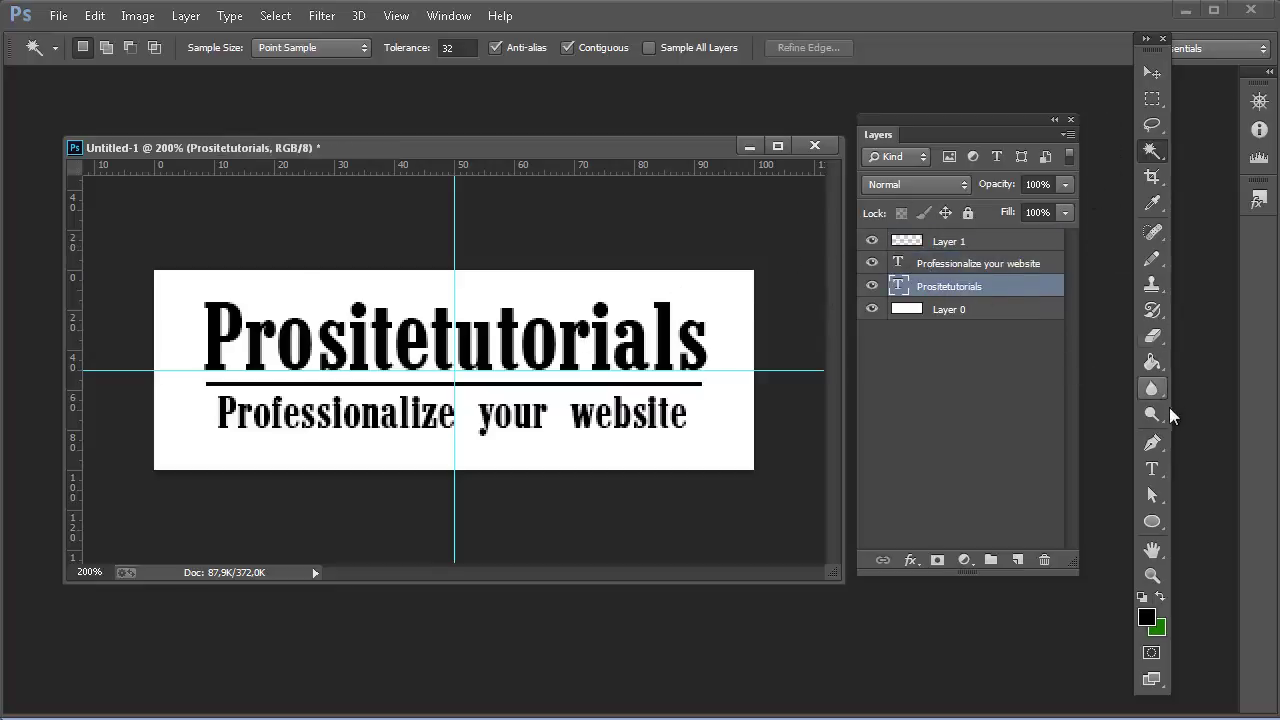
pyautogui.click(1151, 470)
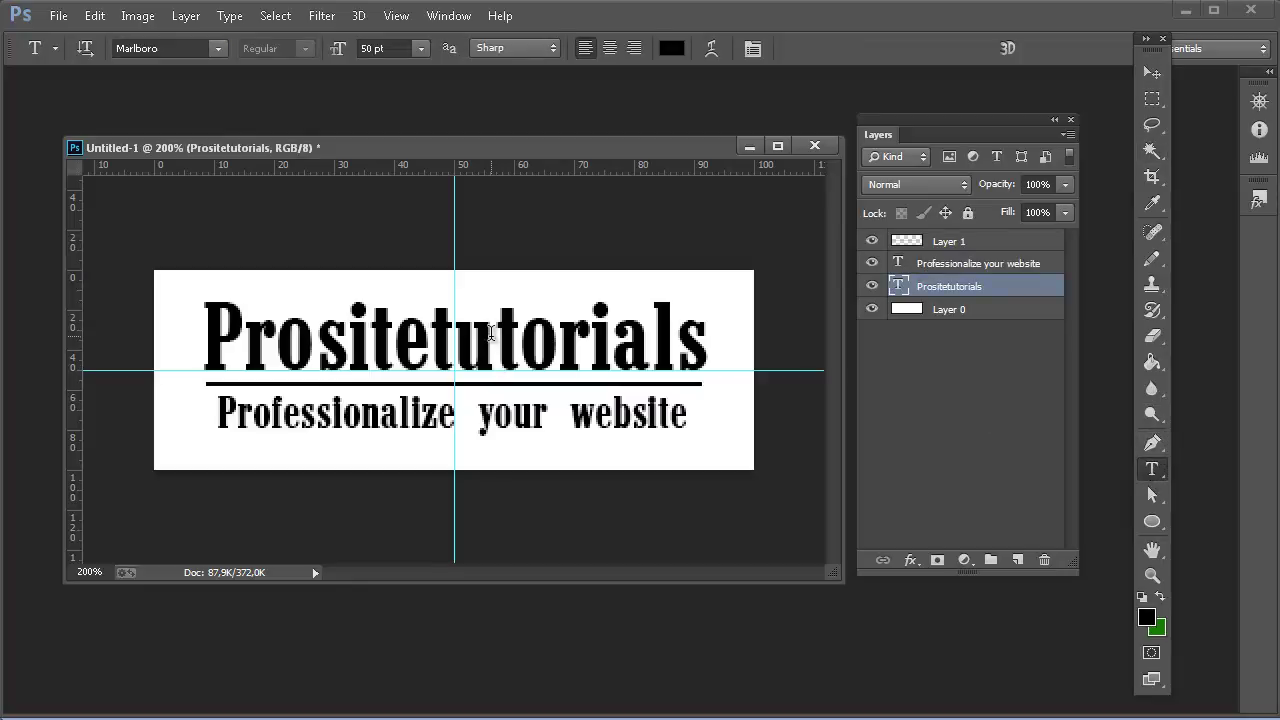
pyautogui.click(234, 342)
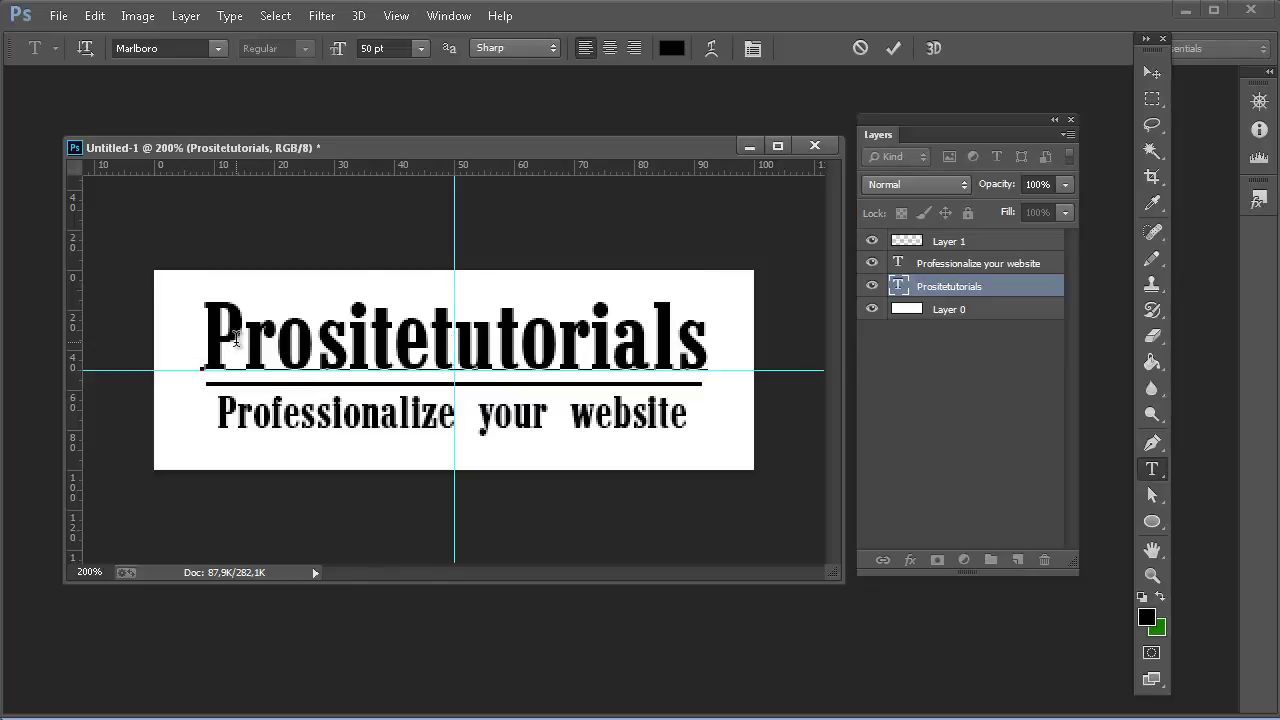
pyautogui.hotkey('ctrl', 'a')
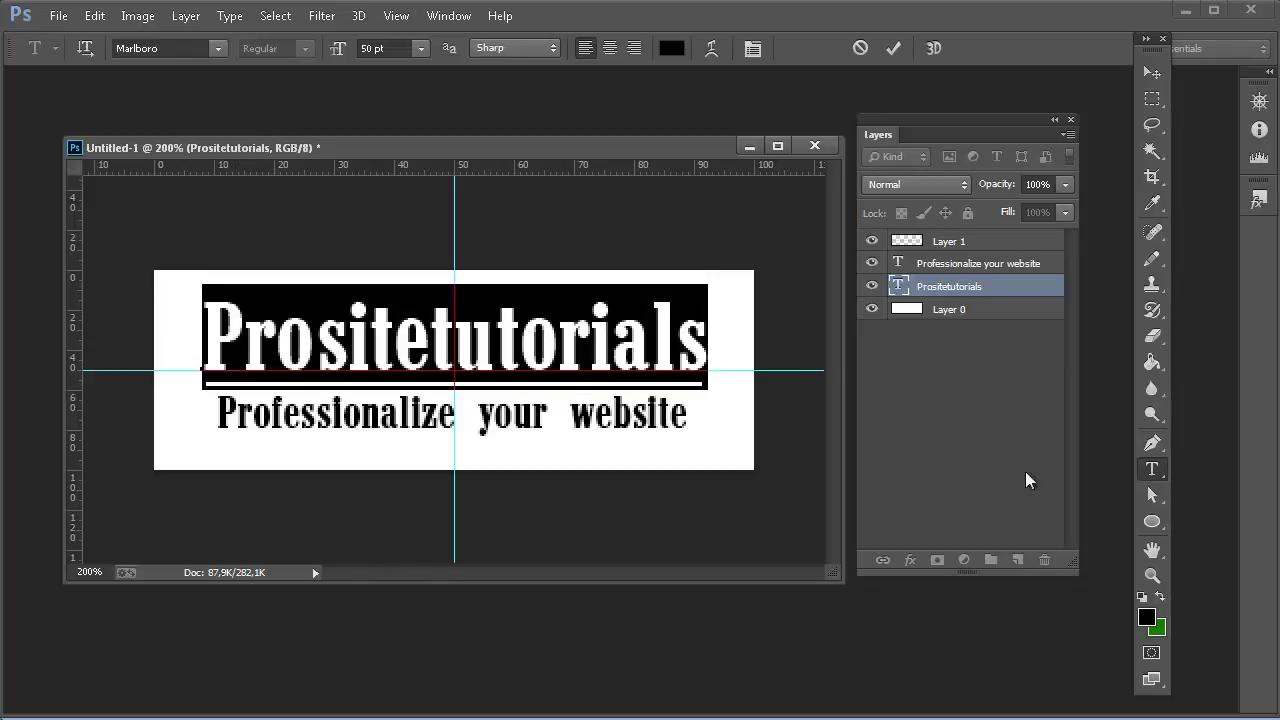
pyautogui.click(1148, 624)
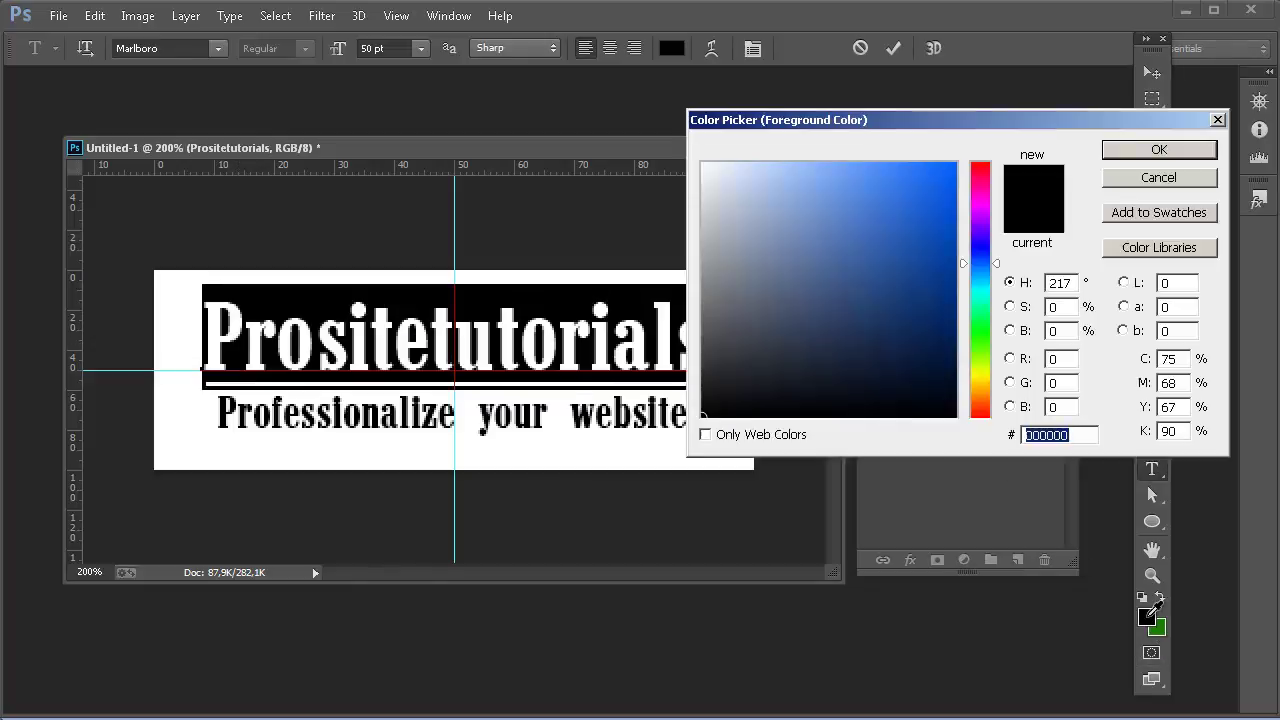
pyautogui.click(792, 368)
pyautogui.moveTo(756, 368); pyautogui.dragTo(652, 89)
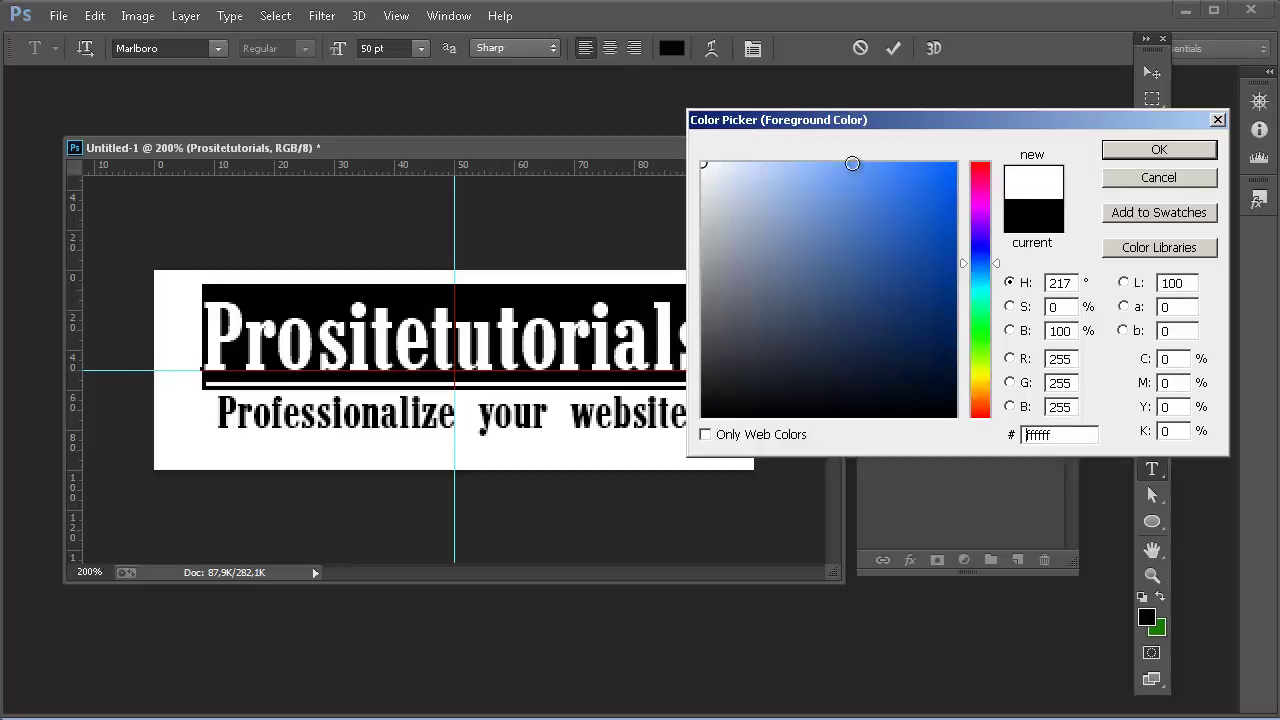
pyautogui.click(1158, 150)
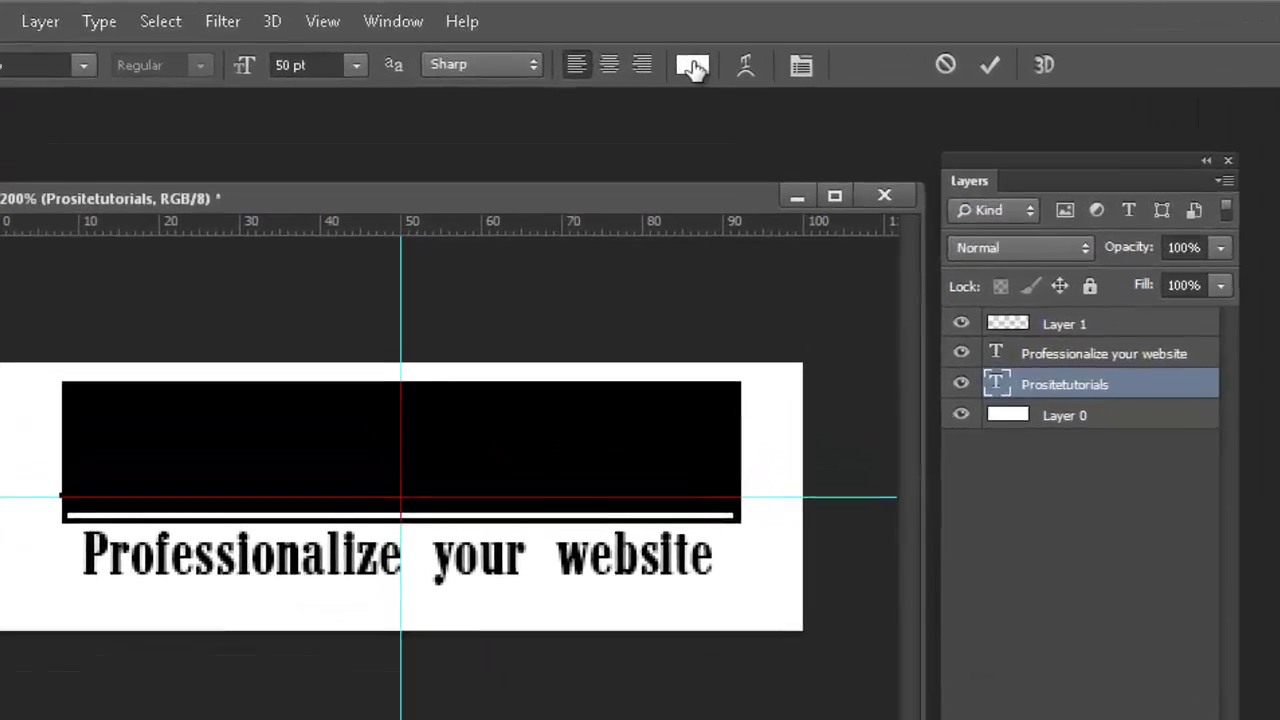
# Open the title's text colour picker and confirm white (ffffff) as the text colour.
pyautogui.click(694, 67)
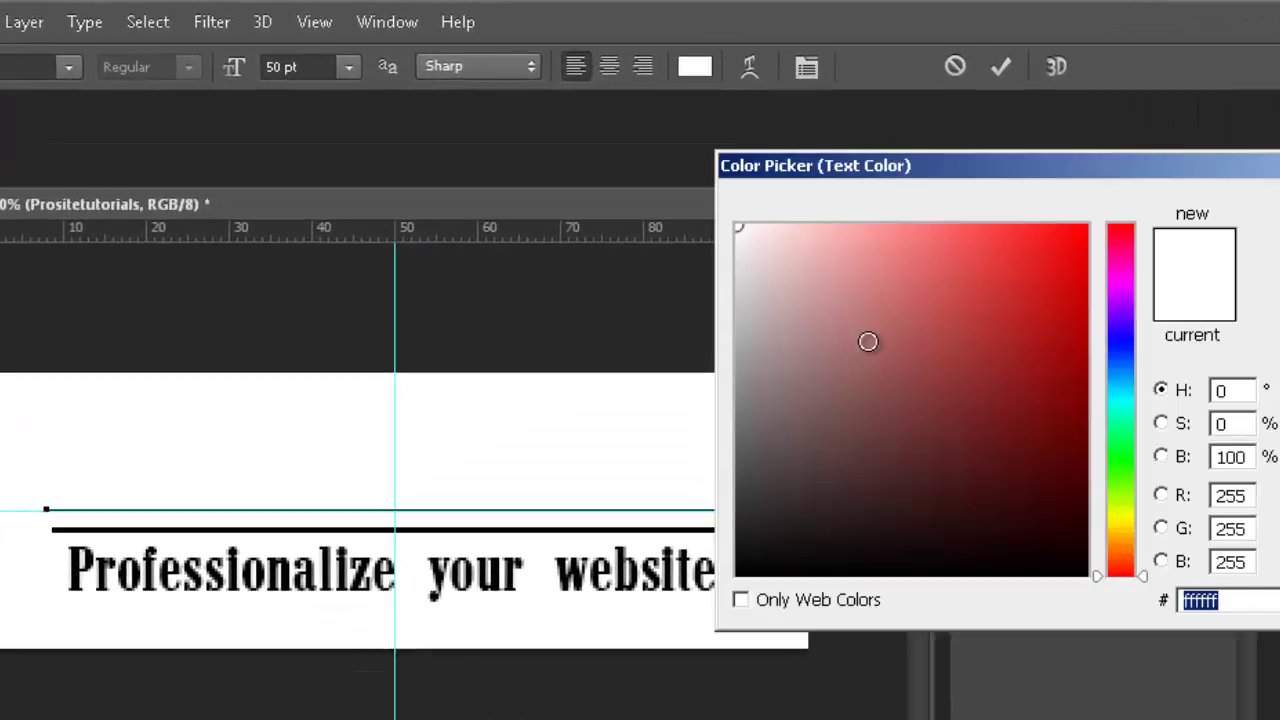
pyautogui.moveTo(868, 342); pyautogui.dragTo(1202, 188)
pyautogui.moveTo(970, 333); pyautogui.dragTo(705, 181)
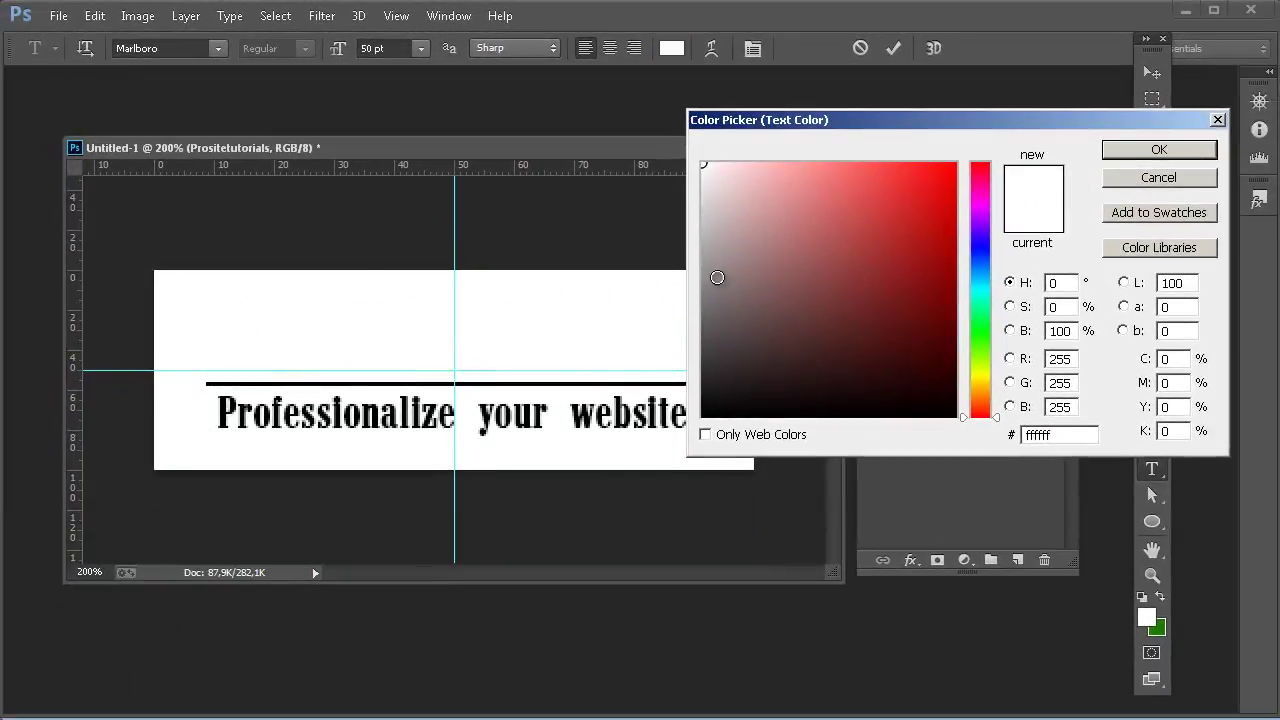
pyautogui.click(1140, 148)
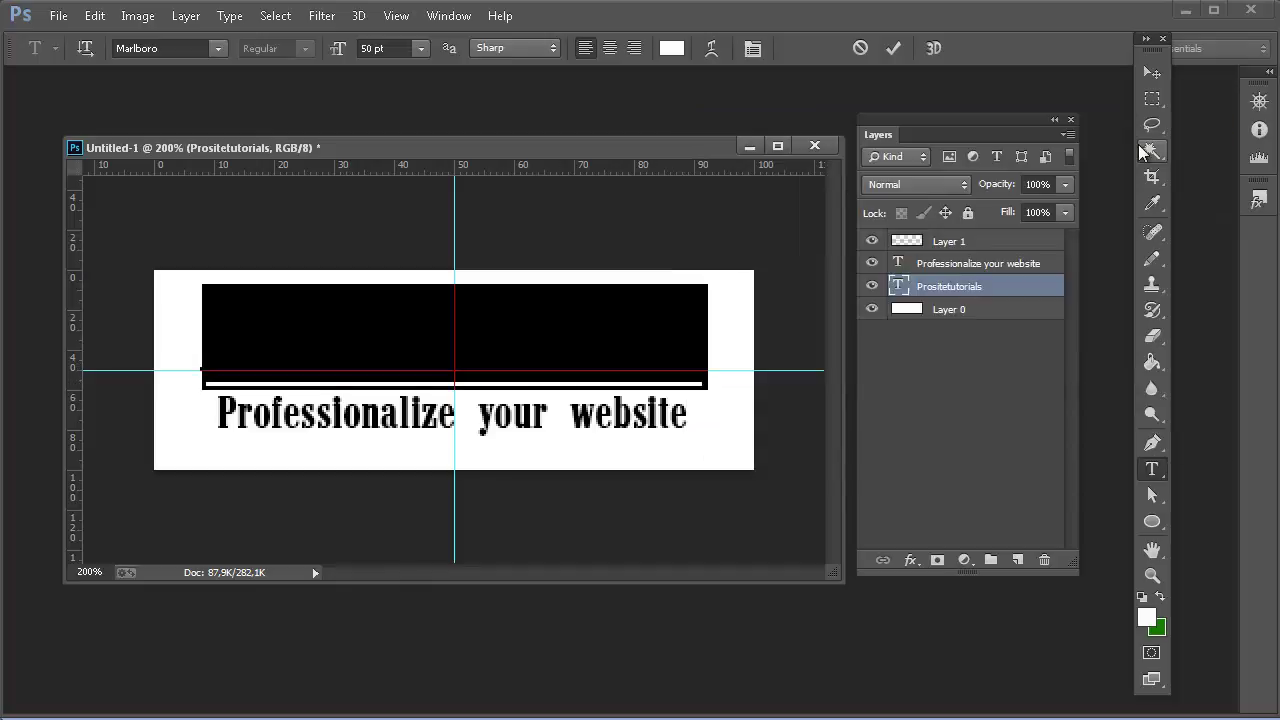
# Reselect the whole title text and rasterize the "Prositetutorials" layer.
pyautogui.click(404, 357)
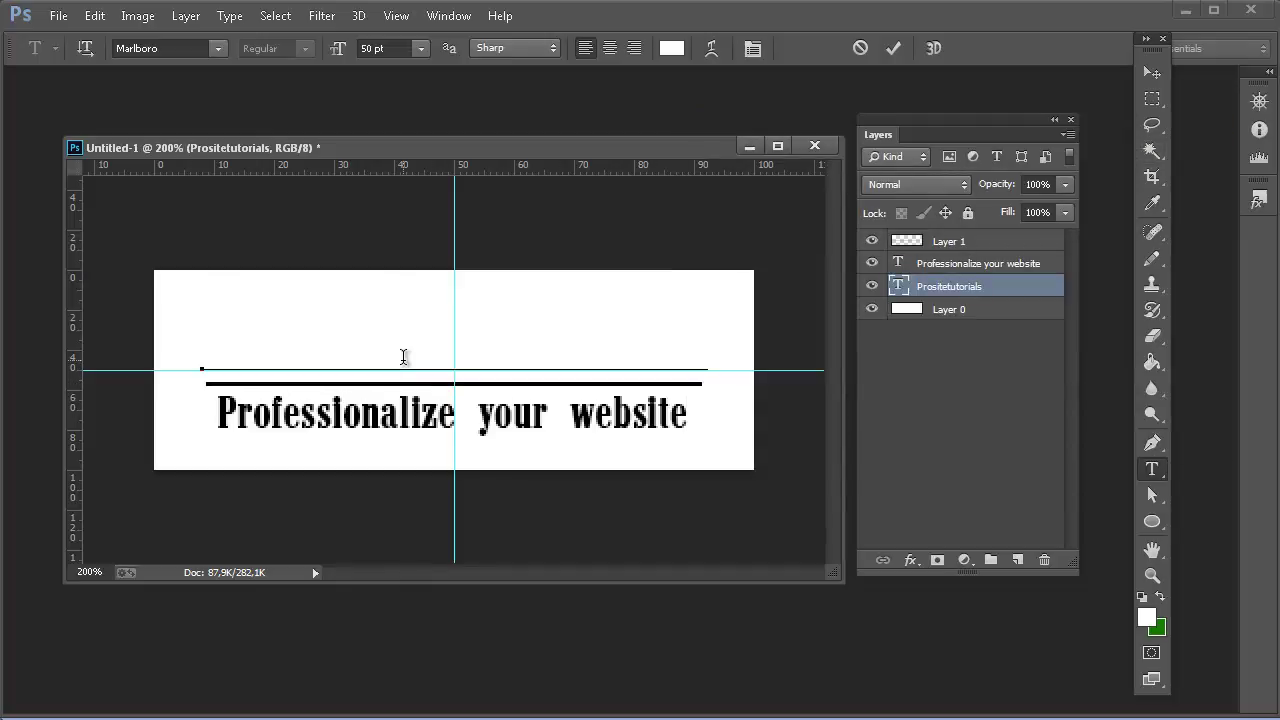
pyautogui.hotkey('ctrl', 'a')
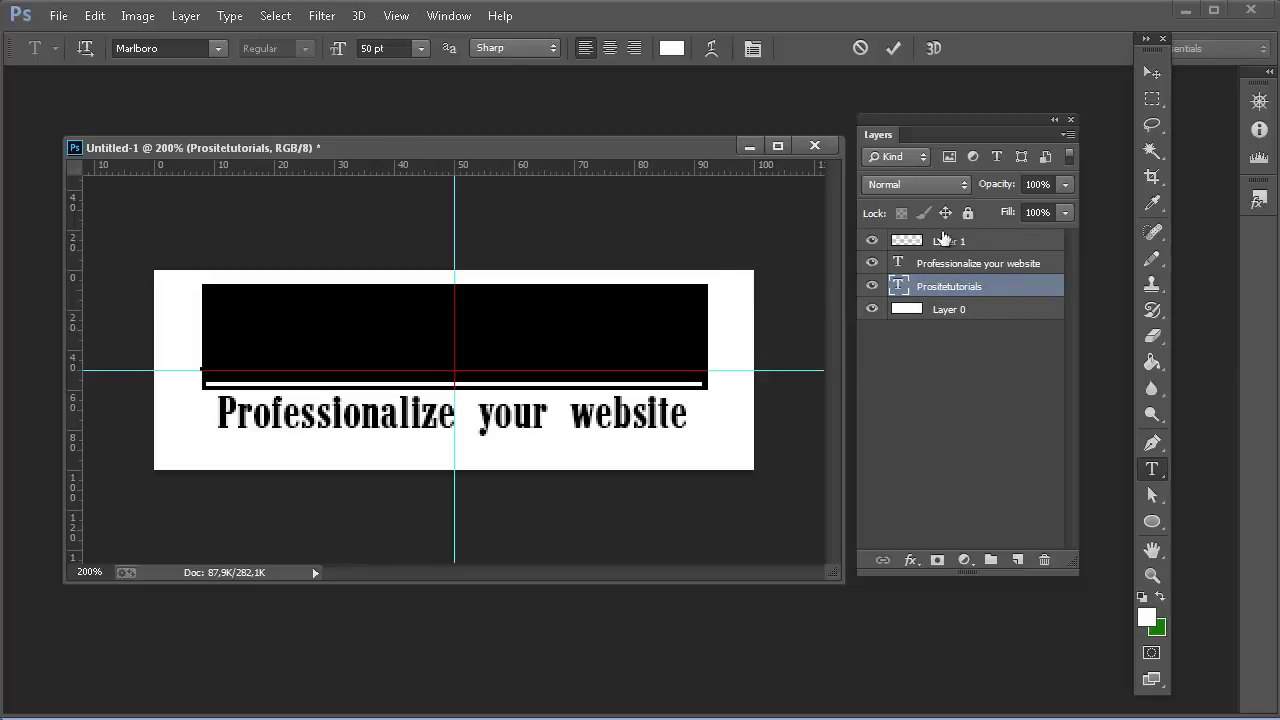
pyautogui.click(185, 16)
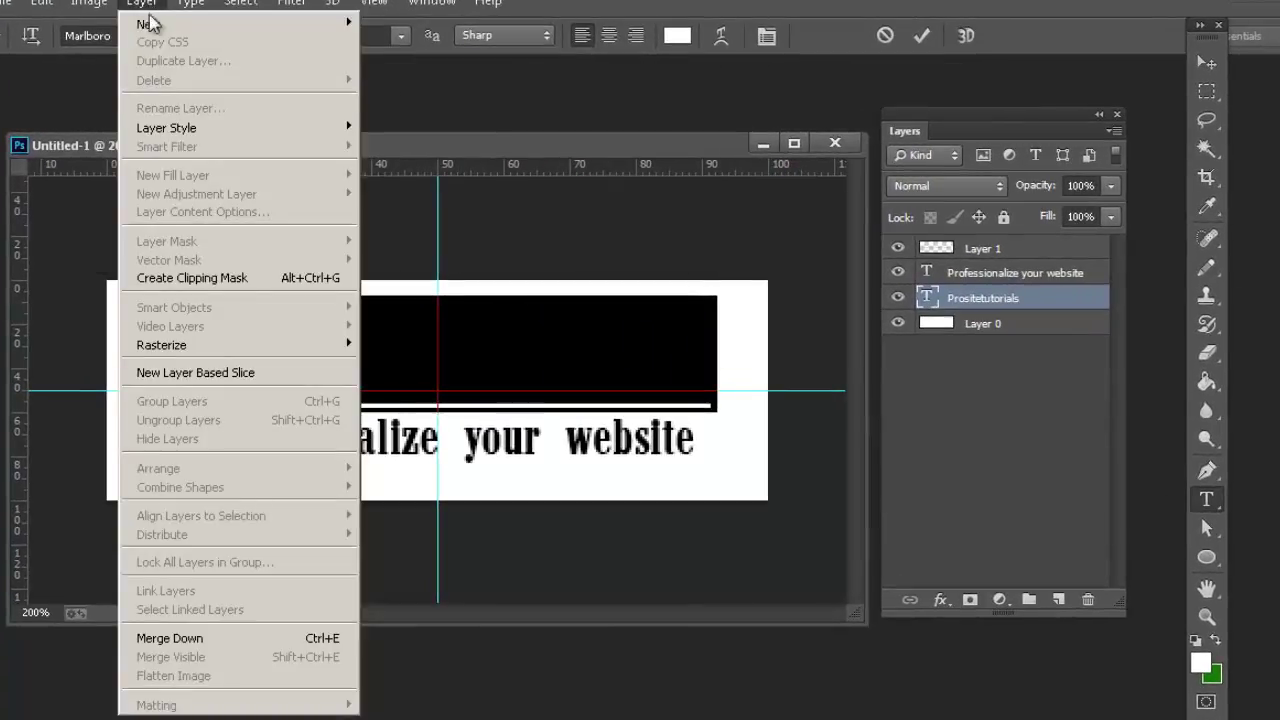
pyautogui.moveTo(190, 346)
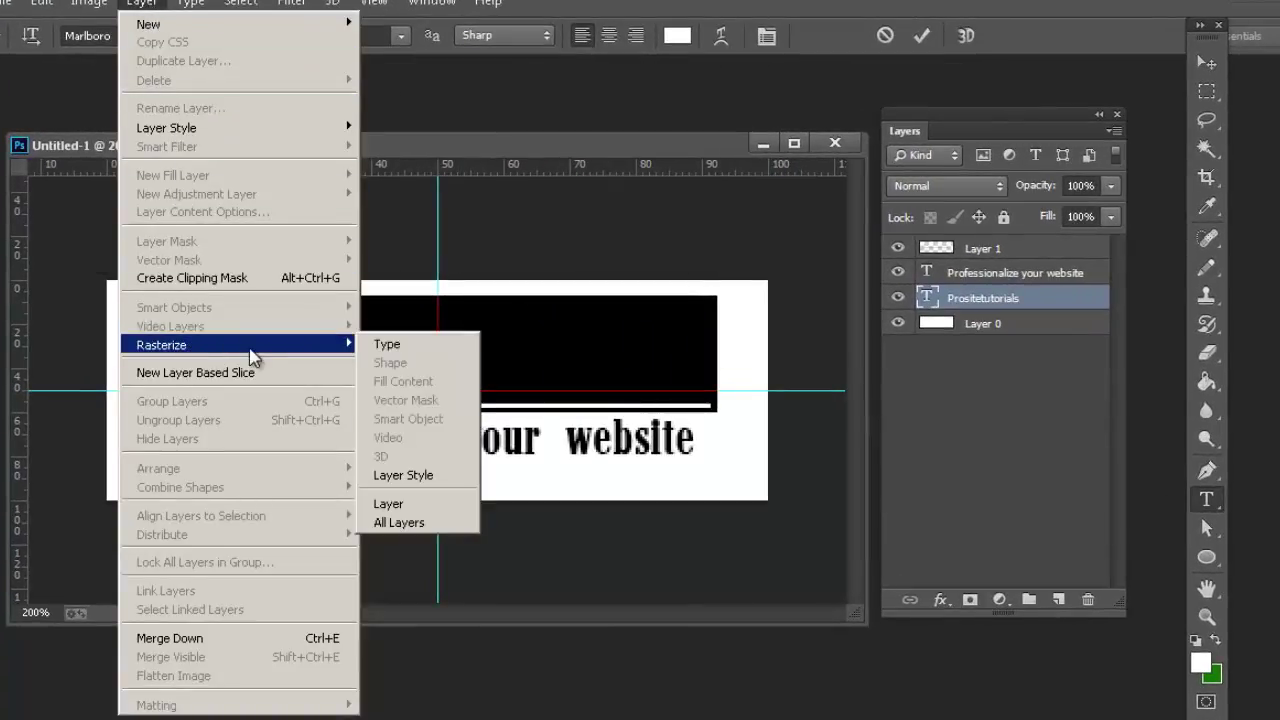
pyautogui.click(410, 510)
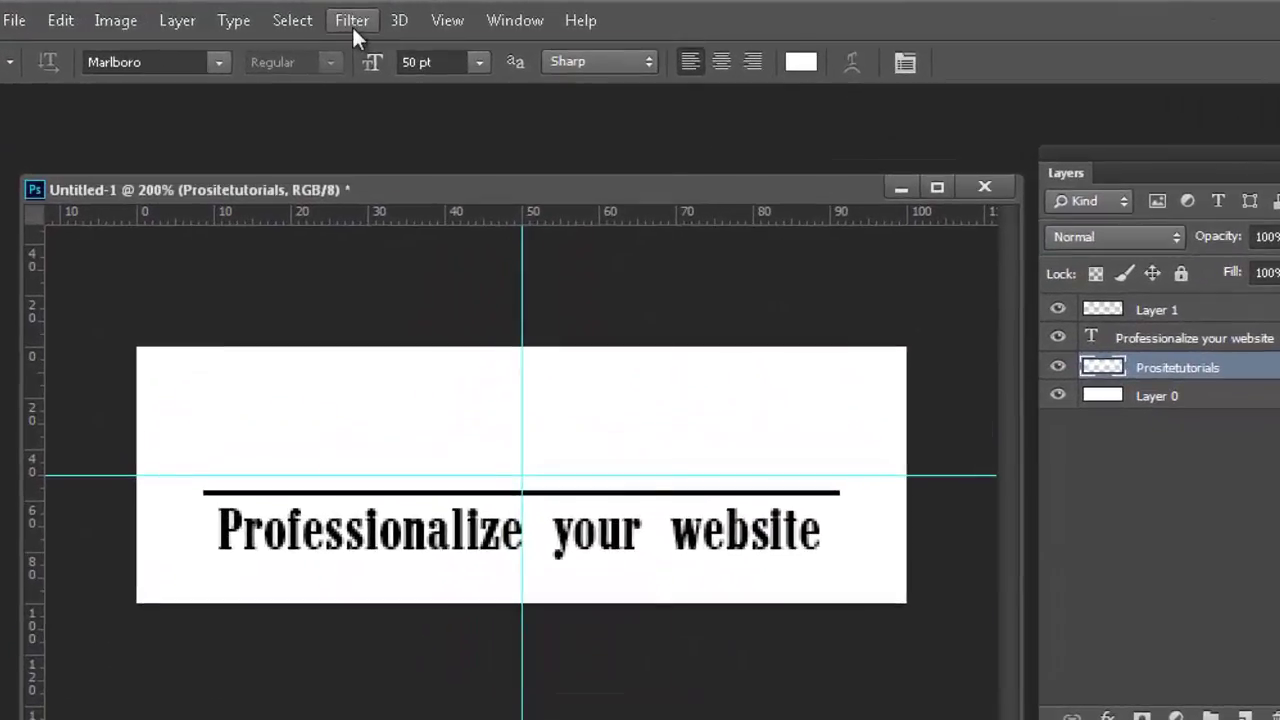
# Open the Lighting Effects filter for the "Prositetutorials" layer and enlarge the spot light's ellipse around the logo.
pyautogui.click(325, 17)
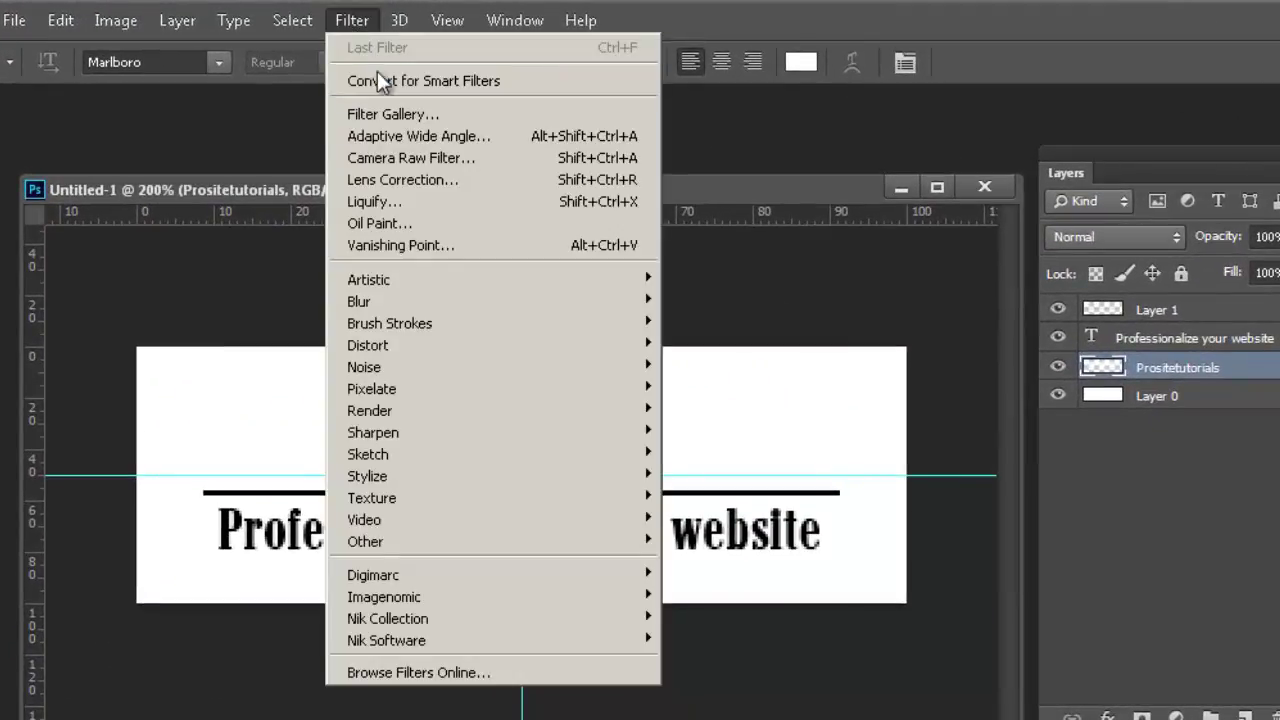
pyautogui.moveTo(422, 482)
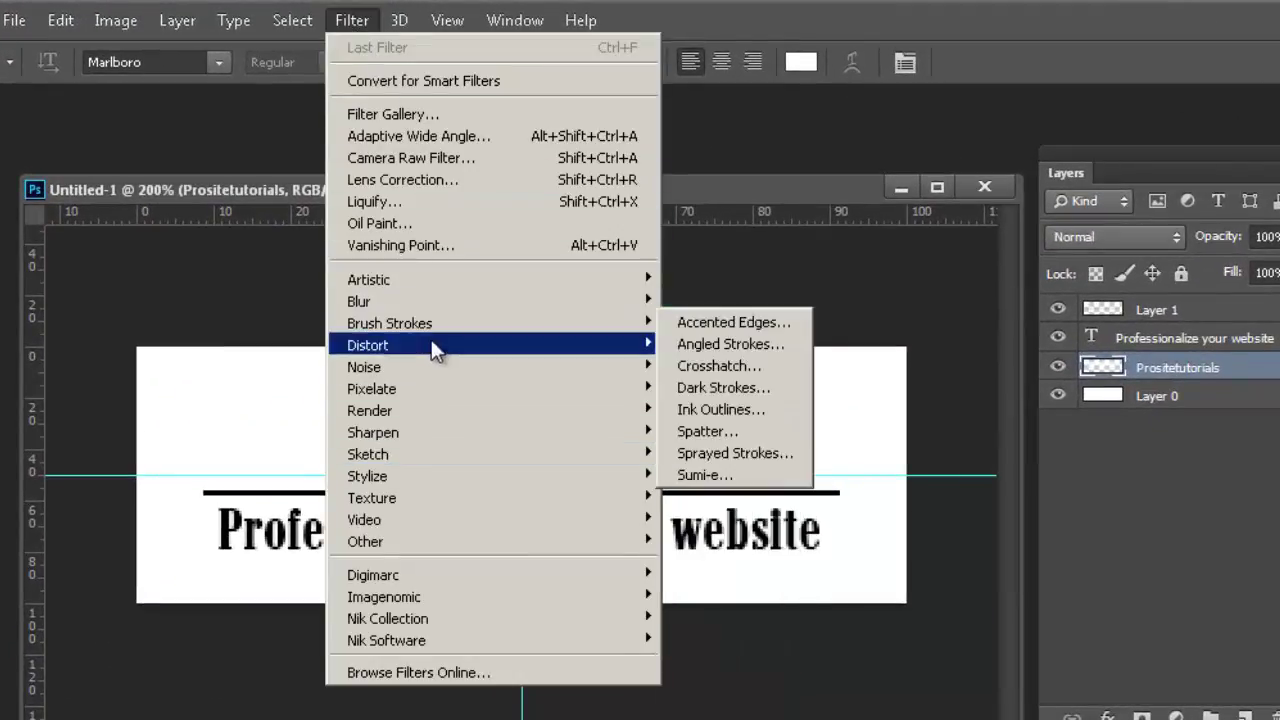
pyautogui.moveTo(443, 330)
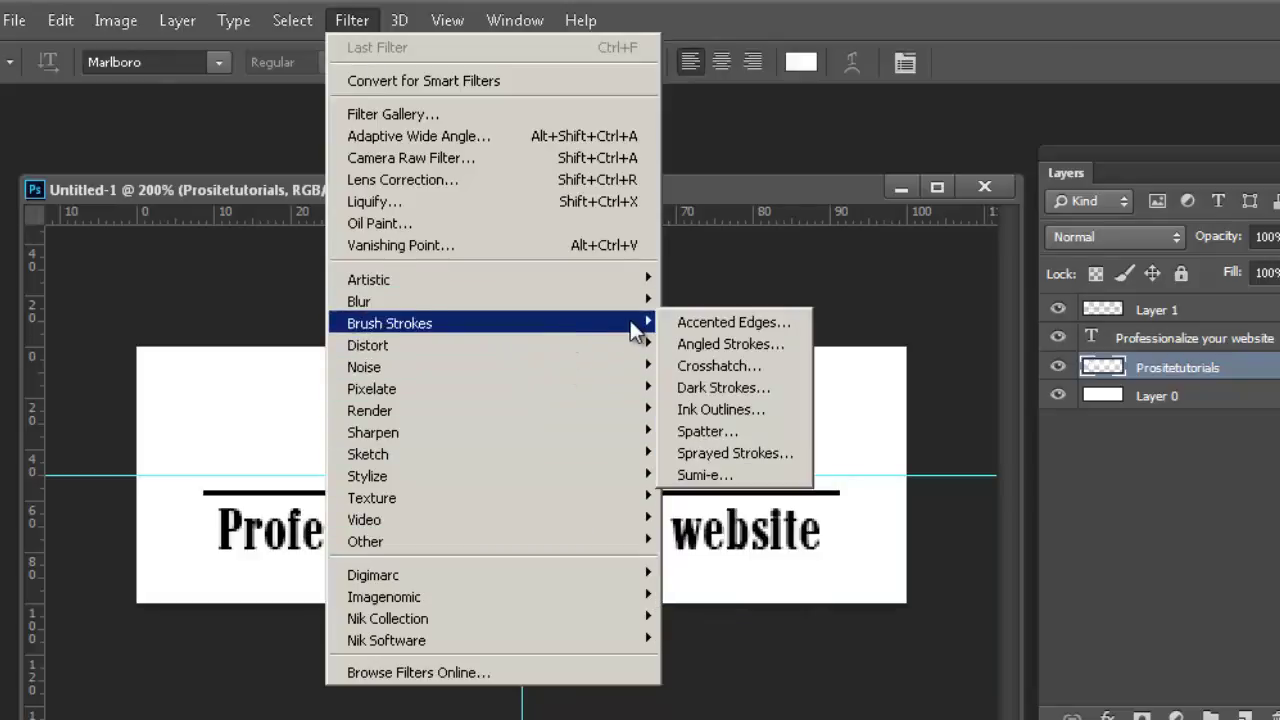
pyautogui.moveTo(588, 417)
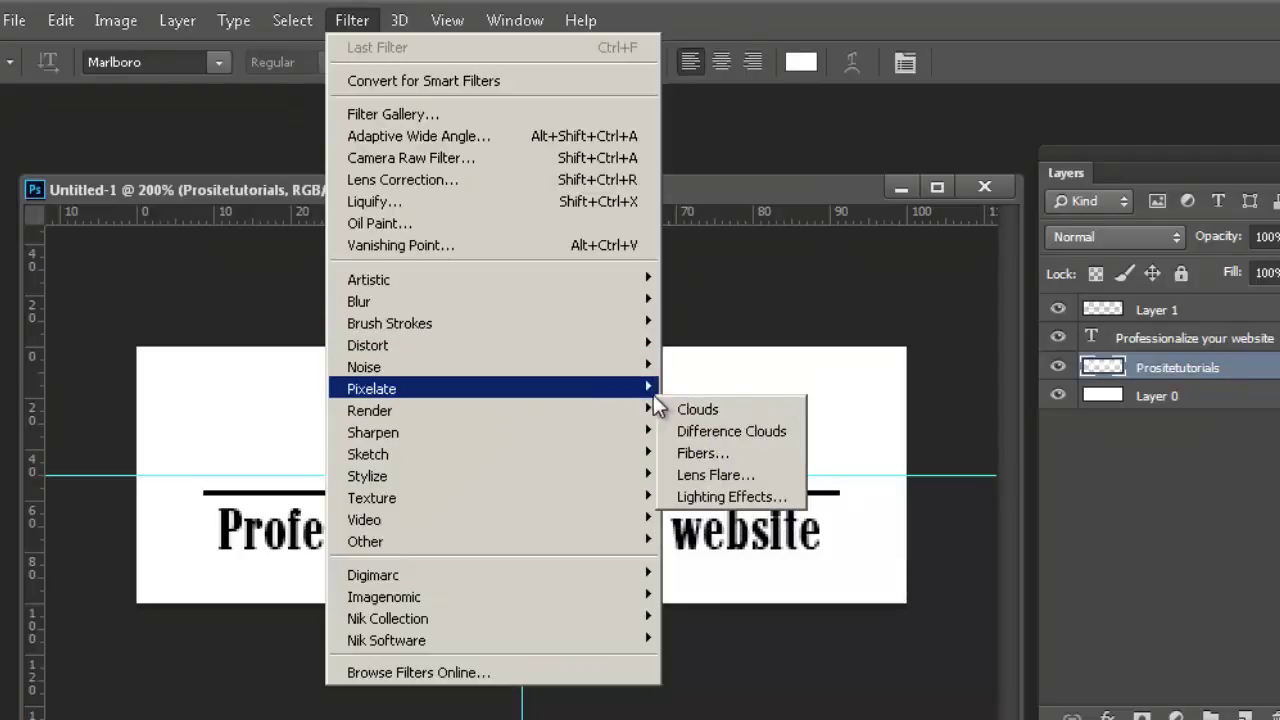
pyautogui.click(698, 498)
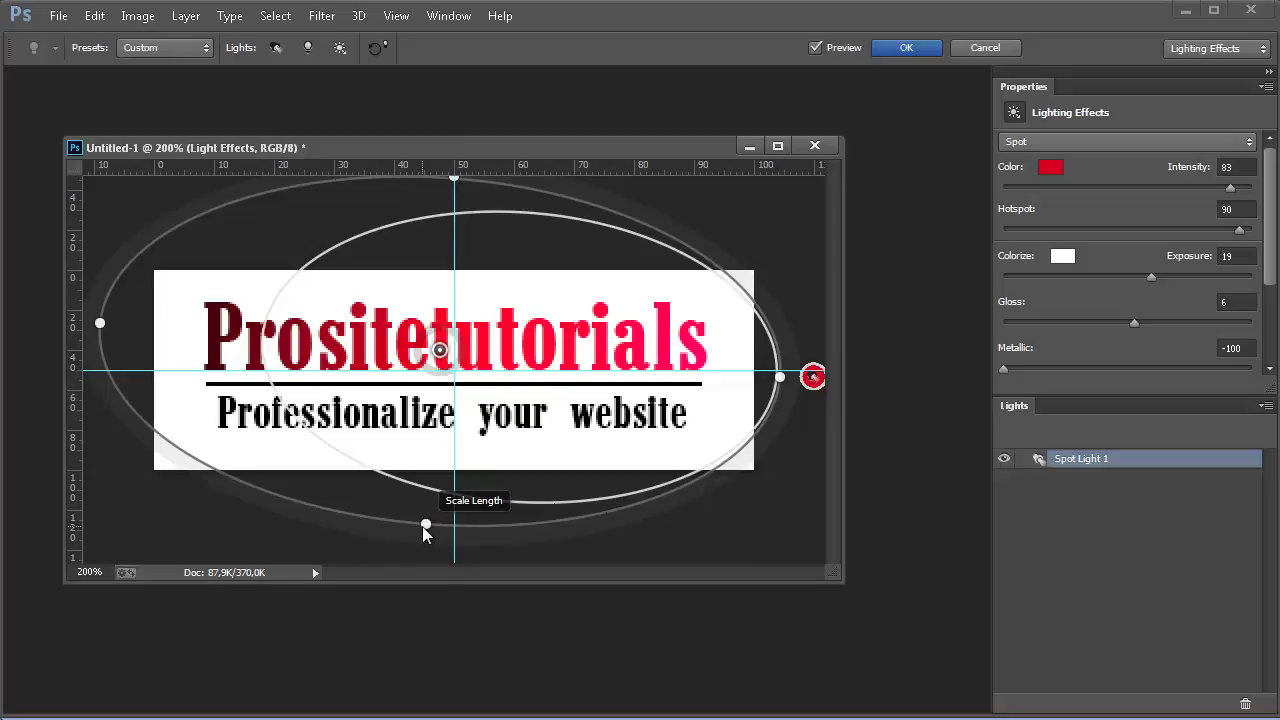
pyautogui.moveTo(420, 527)
pyautogui.mouseDown()
pyautogui.moveTo(421, 559)
pyautogui.moveTo(426, 531)
pyautogui.mouseUp()
pyautogui.moveTo(104, 318)
pyautogui.mouseDown()
pyautogui.moveTo(252, 330)
pyautogui.moveTo(170, 318)
pyautogui.moveTo(100, 330)
pyautogui.moveTo(88, 313)
pyautogui.mouseUp()
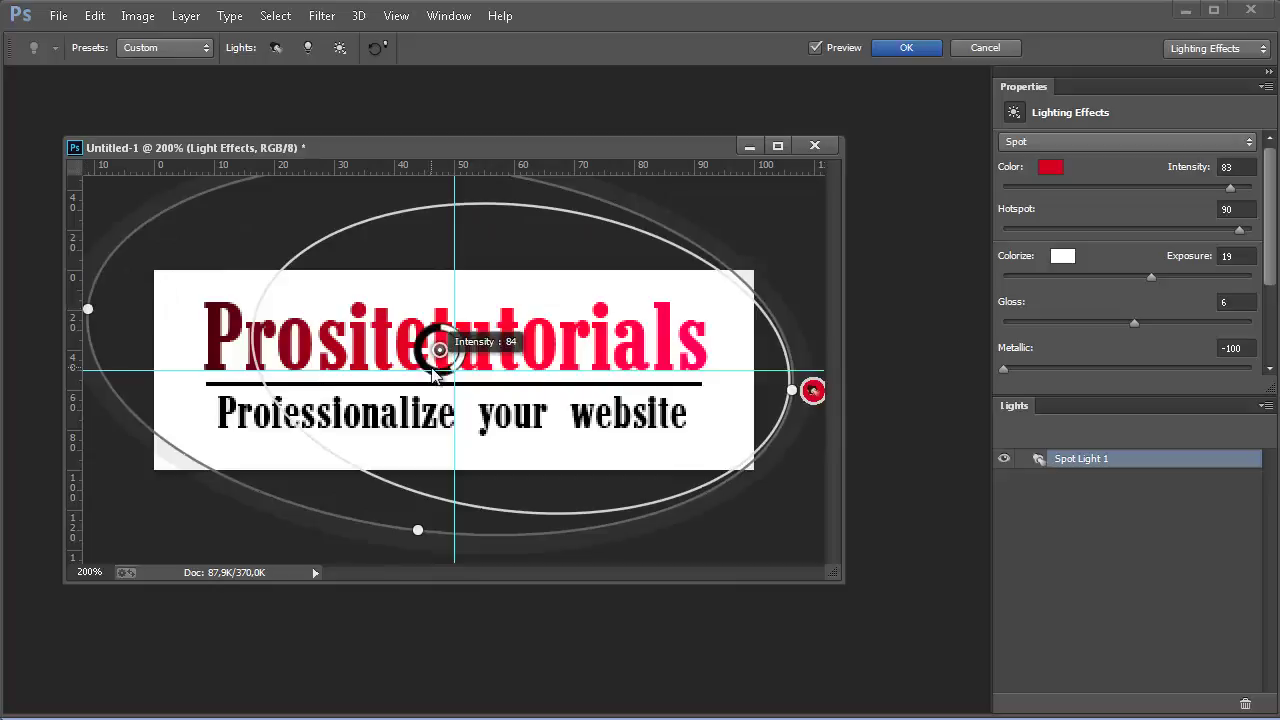
# Set the spot light's intensity to 80 and its hotspot to 95.
pyautogui.moveTo(444, 369)
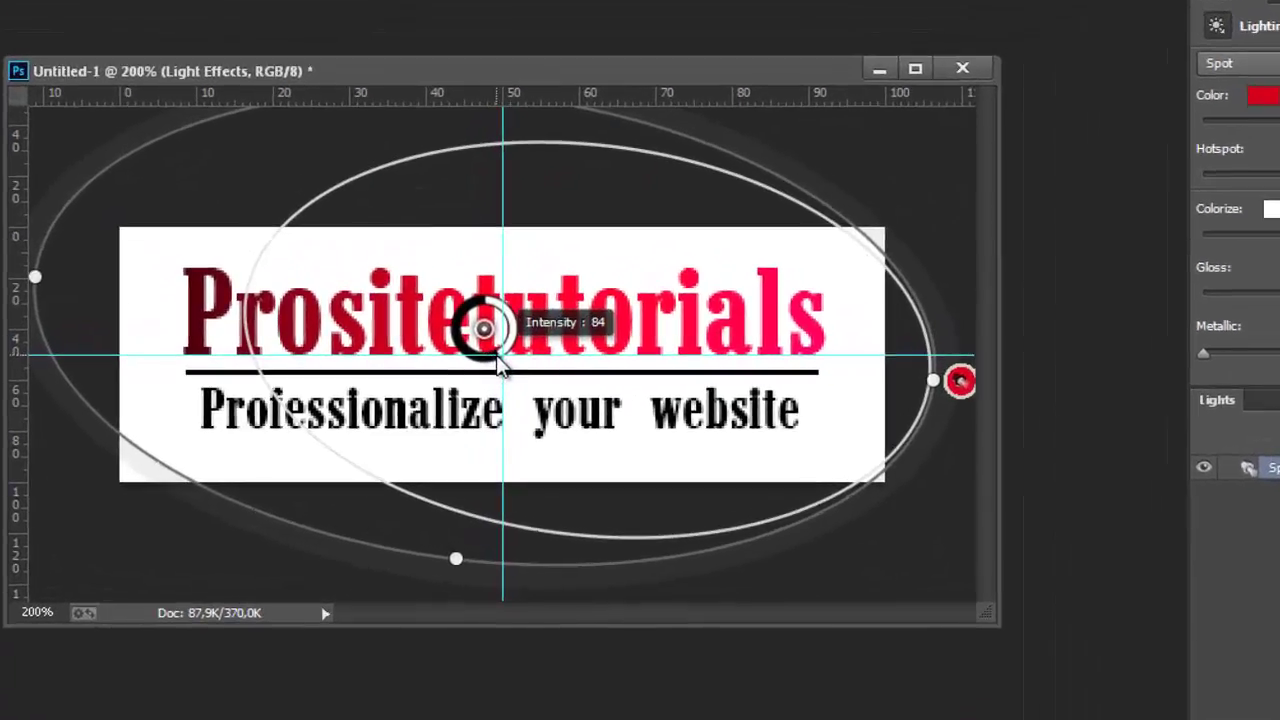
pyautogui.moveTo(498, 366)
pyautogui.mouseDown()
pyautogui.moveTo(474, 378)
pyautogui.moveTo(510, 372)
pyautogui.moveTo(490, 282)
pyautogui.moveTo(495, 318)
pyautogui.moveTo(490, 300)
pyautogui.moveTo(480, 312)
pyautogui.moveTo(486, 300)
pyautogui.moveTo(508, 322)
pyautogui.moveTo(502, 362)
pyautogui.moveTo(486, 372)
pyautogui.moveTo(502, 364)
pyautogui.mouseUp()
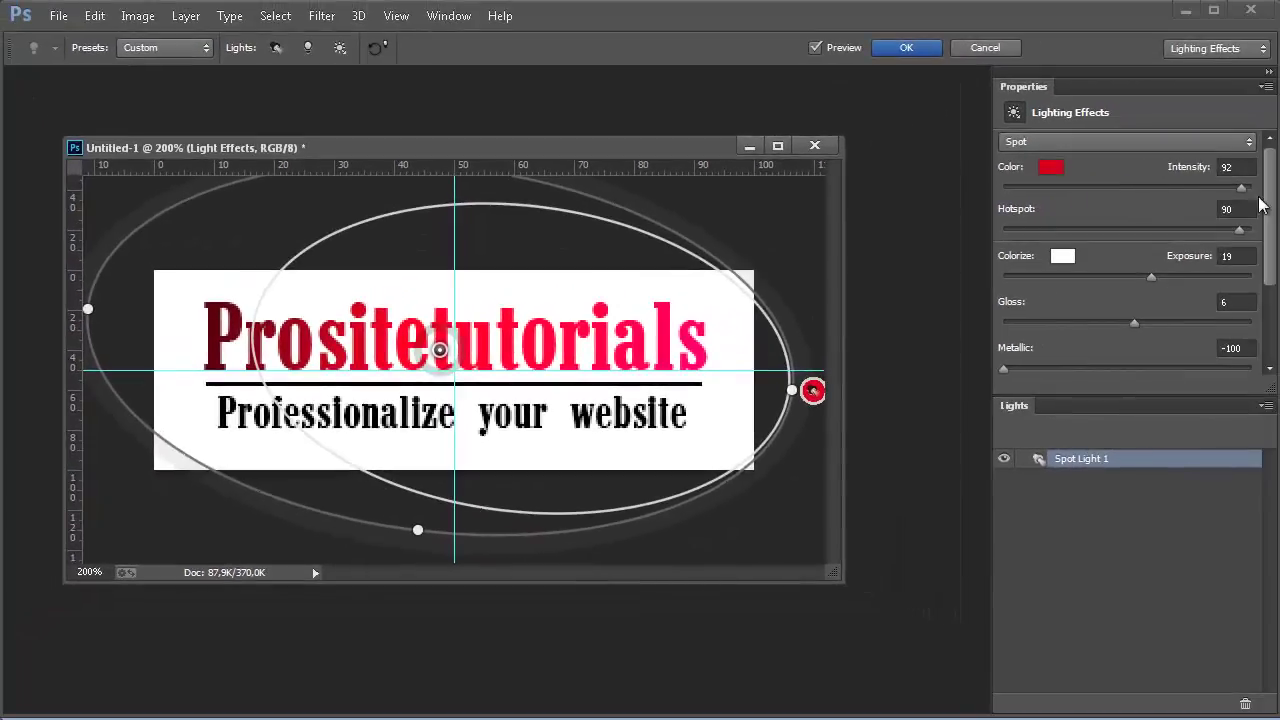
pyautogui.click(1244, 190)
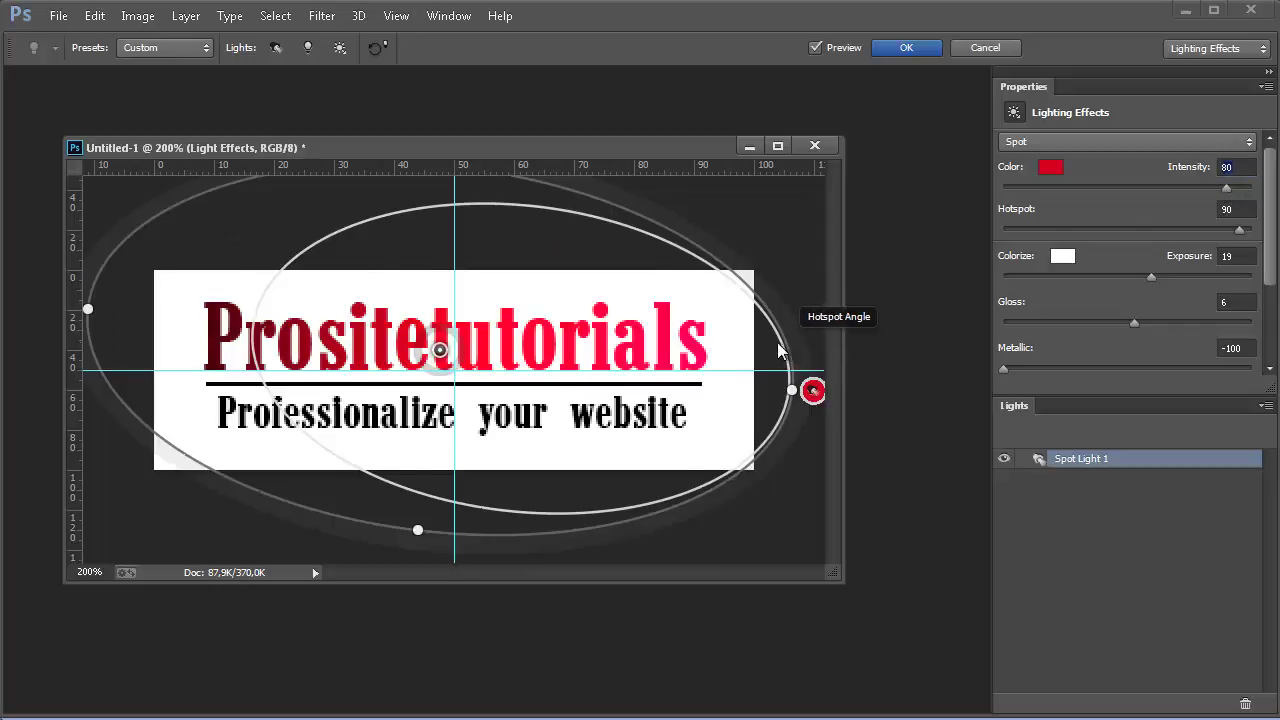
pyautogui.moveTo(777, 342); pyautogui.dragTo(786, 347)
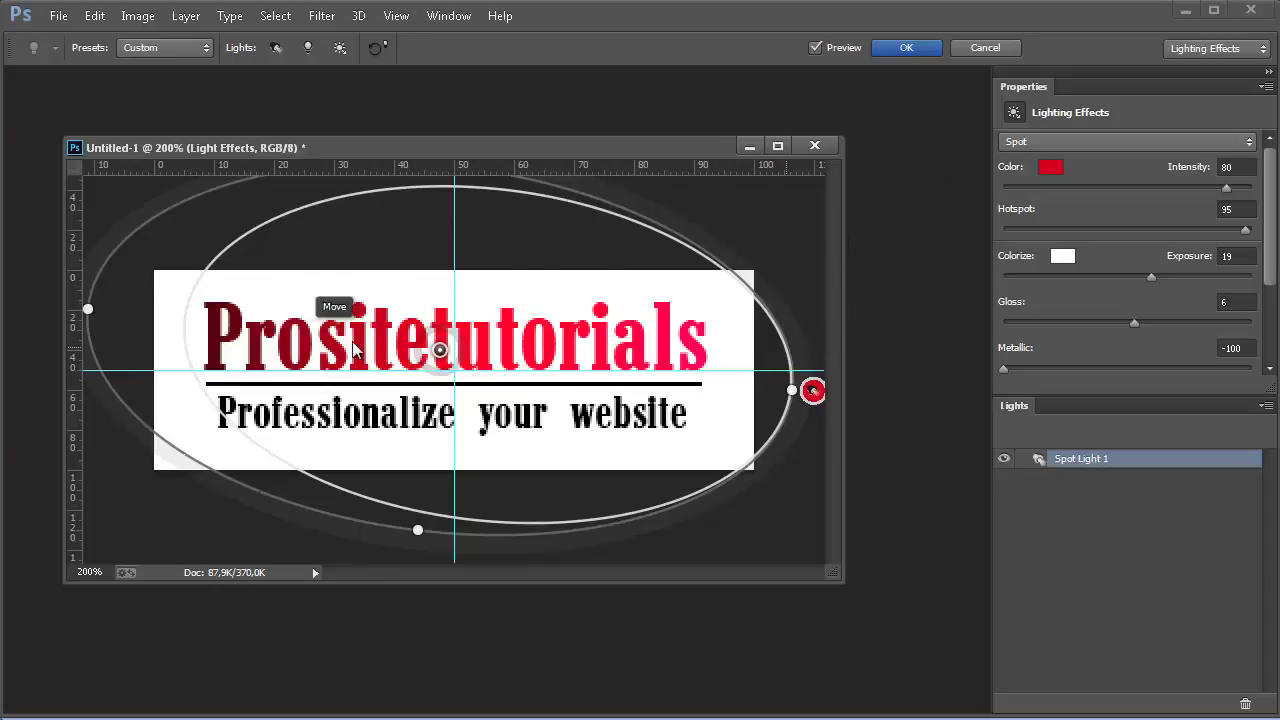
# Change the spot light's colour from red to a dark blue with hue 220° and 78% saturation.
pyautogui.click(1050, 167)
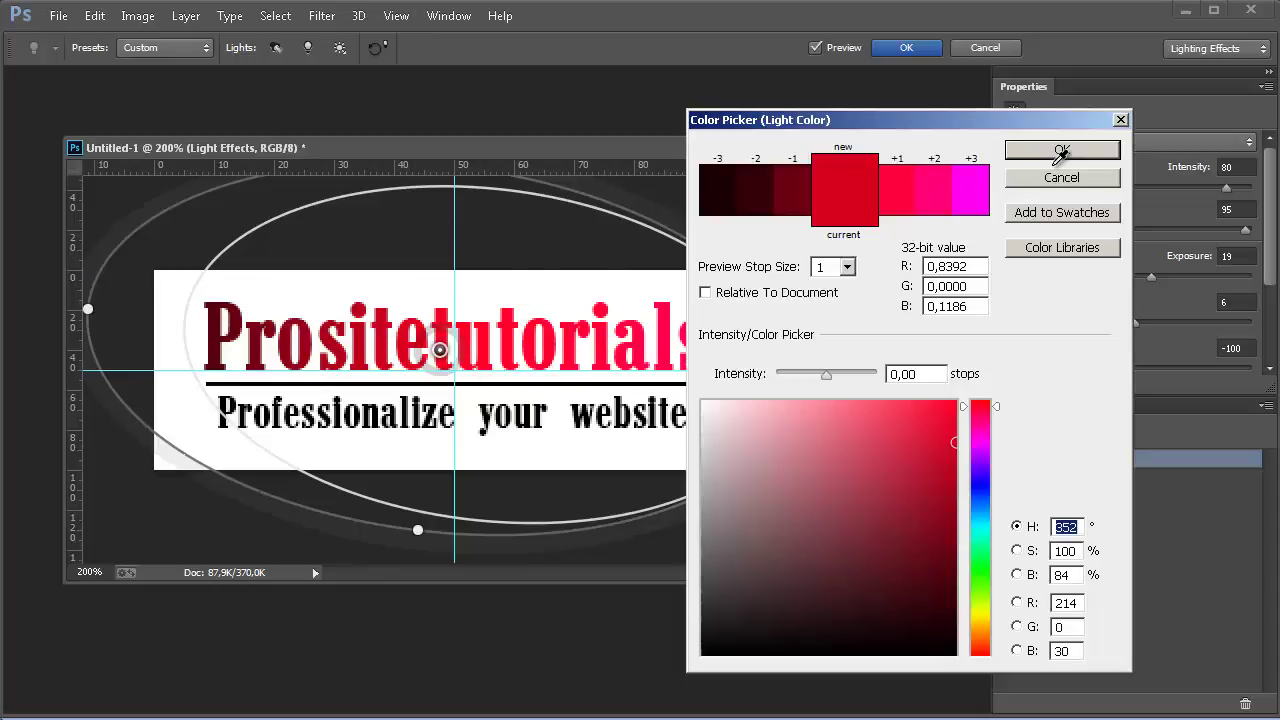
pyautogui.click(981, 500)
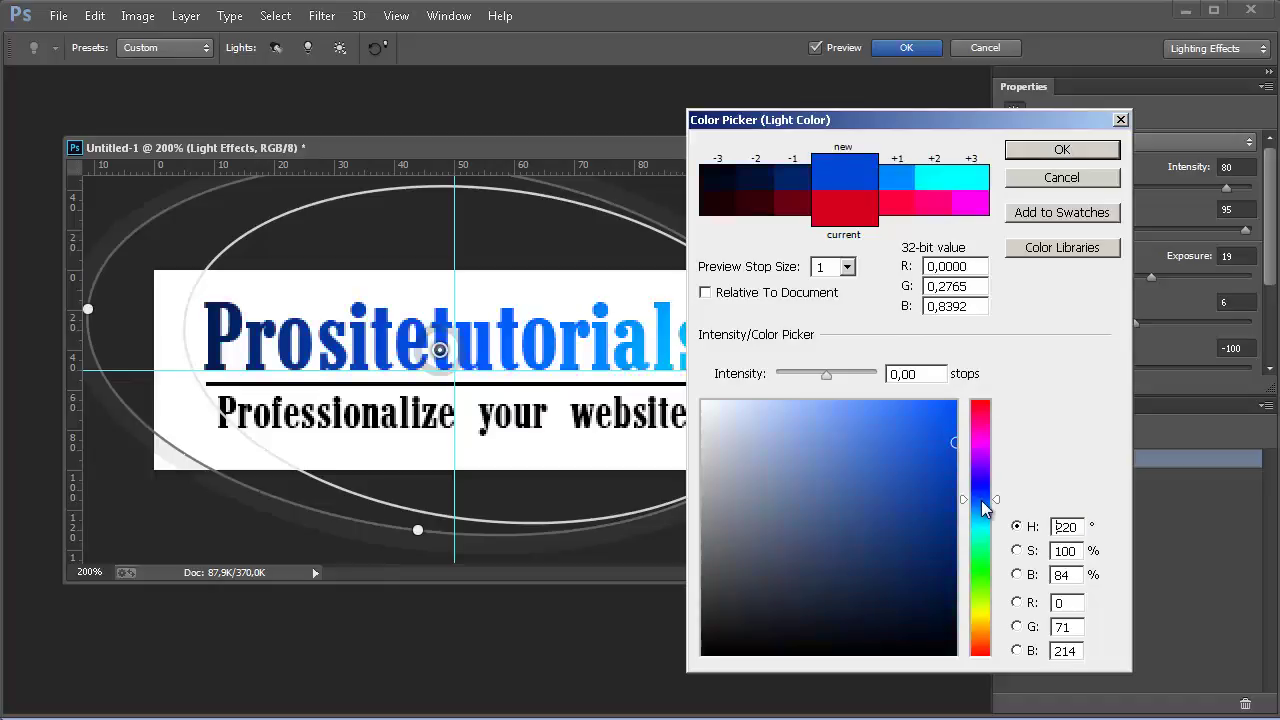
pyautogui.moveTo(838, 133); pyautogui.dragTo(943, 303)
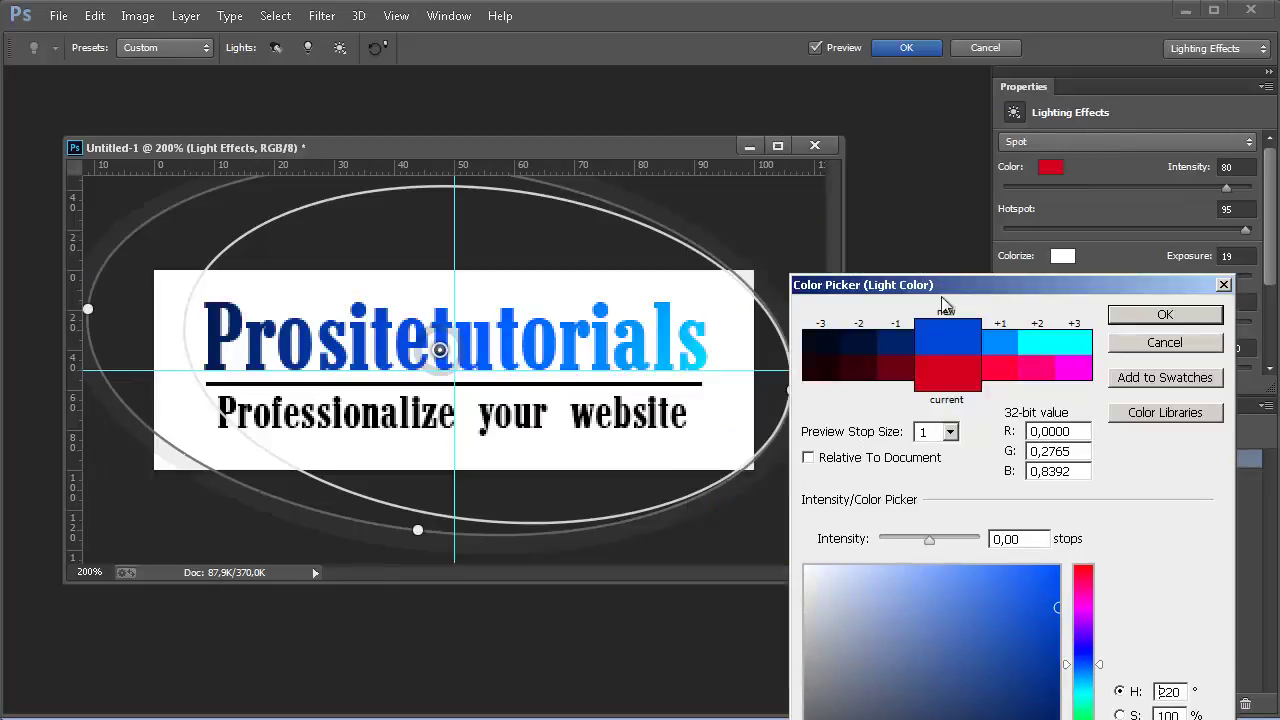
pyautogui.moveTo(1001, 578); pyautogui.dragTo(1002, 659)
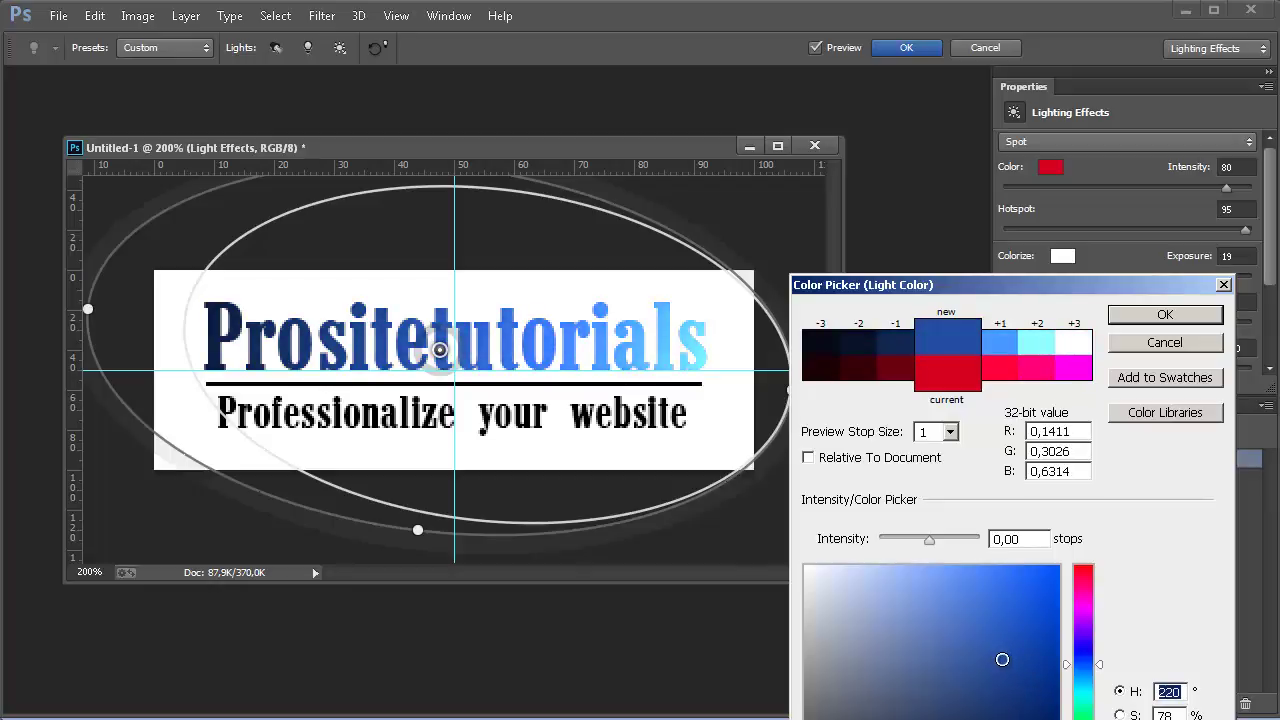
pyautogui.click(1164, 315)
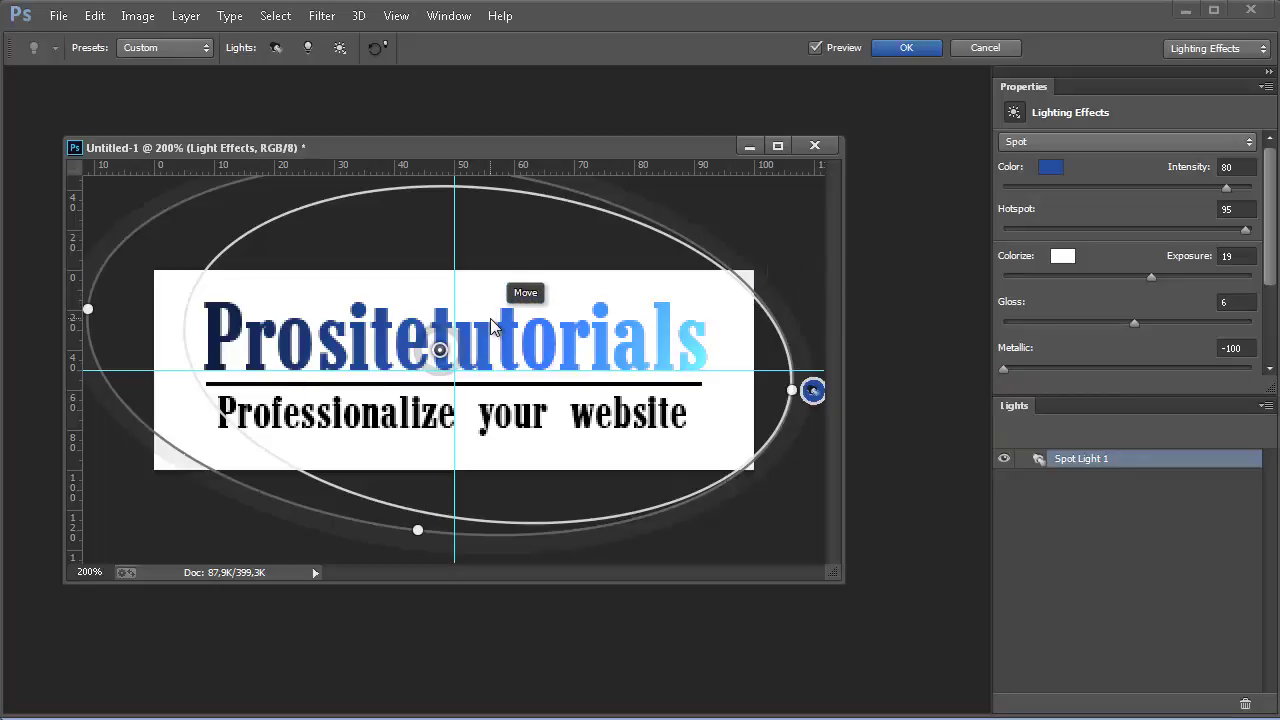
# Shift the spot light towards the start of the title, set gloss -2, exposure 10 and hotspot 93, and apply the lighting effect.
pyautogui.moveTo(490, 326); pyautogui.dragTo(455, 340)
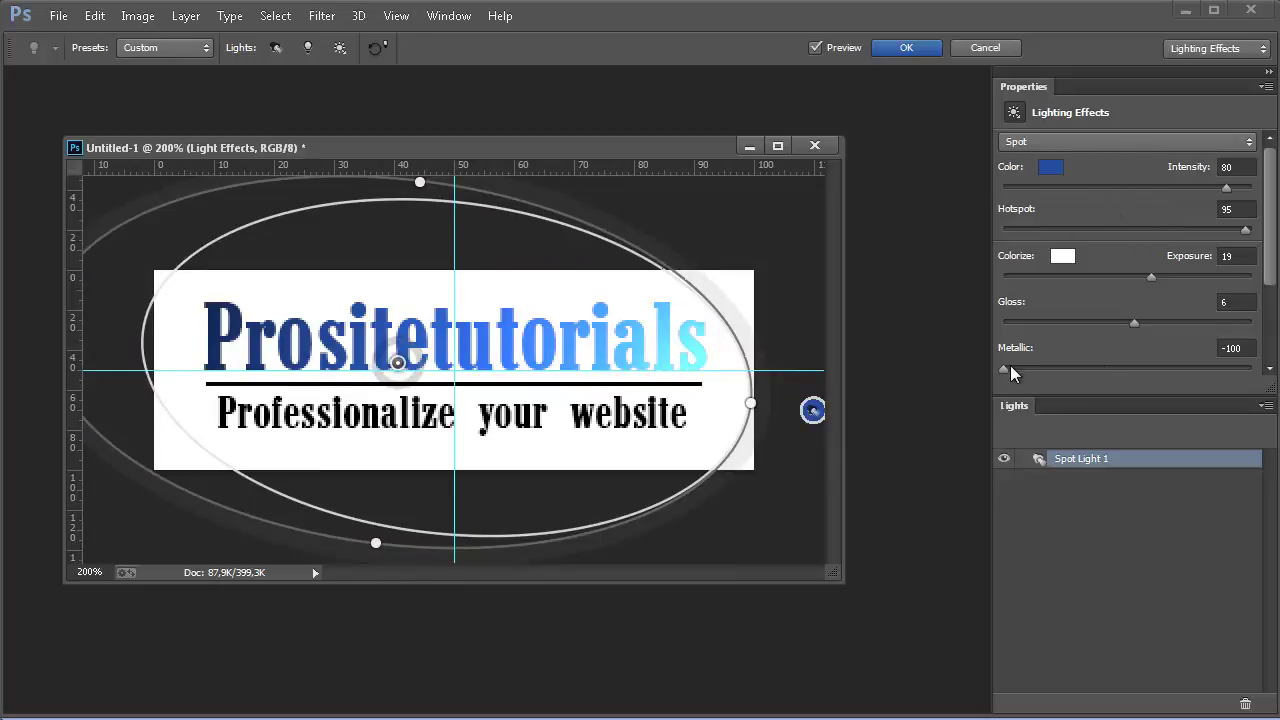
pyautogui.moveTo(1004, 368)
pyautogui.mouseDown()
pyautogui.moveTo(1085, 371)
pyautogui.moveTo(1001, 368)
pyautogui.mouseUp()
pyautogui.moveTo(1136, 320)
pyautogui.mouseDown()
pyautogui.moveTo(1228, 312)
pyautogui.moveTo(1125, 322)
pyautogui.mouseUp()
pyautogui.moveTo(1144, 278)
pyautogui.mouseDown()
pyautogui.moveTo(1084, 279)
pyautogui.moveTo(1138, 277)
pyautogui.mouseUp()
pyautogui.moveTo(1245, 228)
pyautogui.mouseDown()
pyautogui.moveTo(1212, 229)
pyautogui.moveTo(1242, 229)
pyautogui.mouseUp()
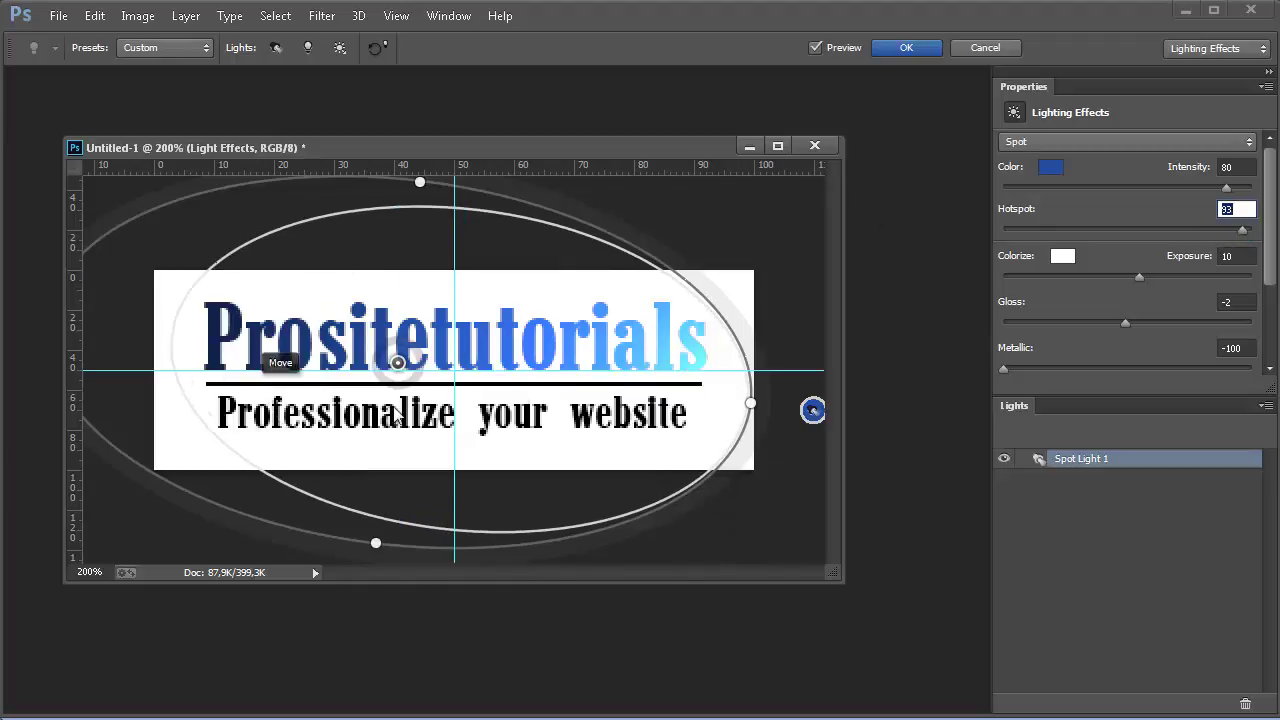
pyautogui.click(916, 49)
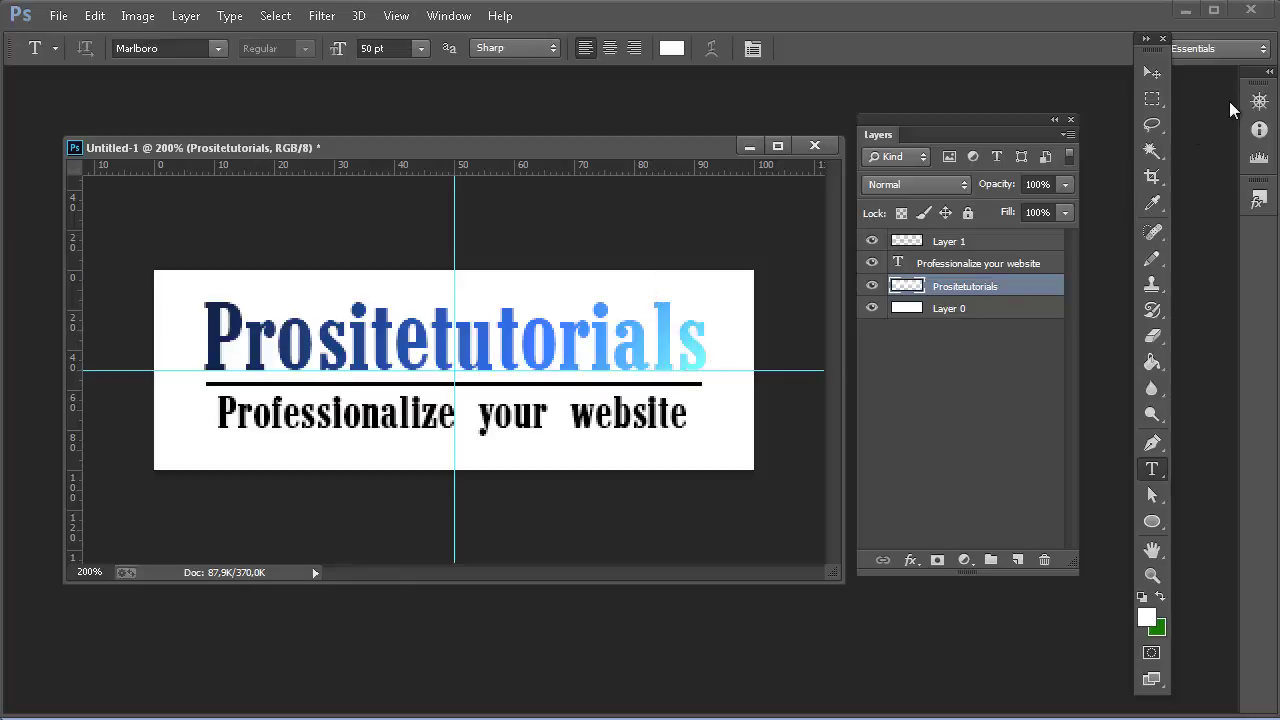
pyautogui.click(1100, 55)
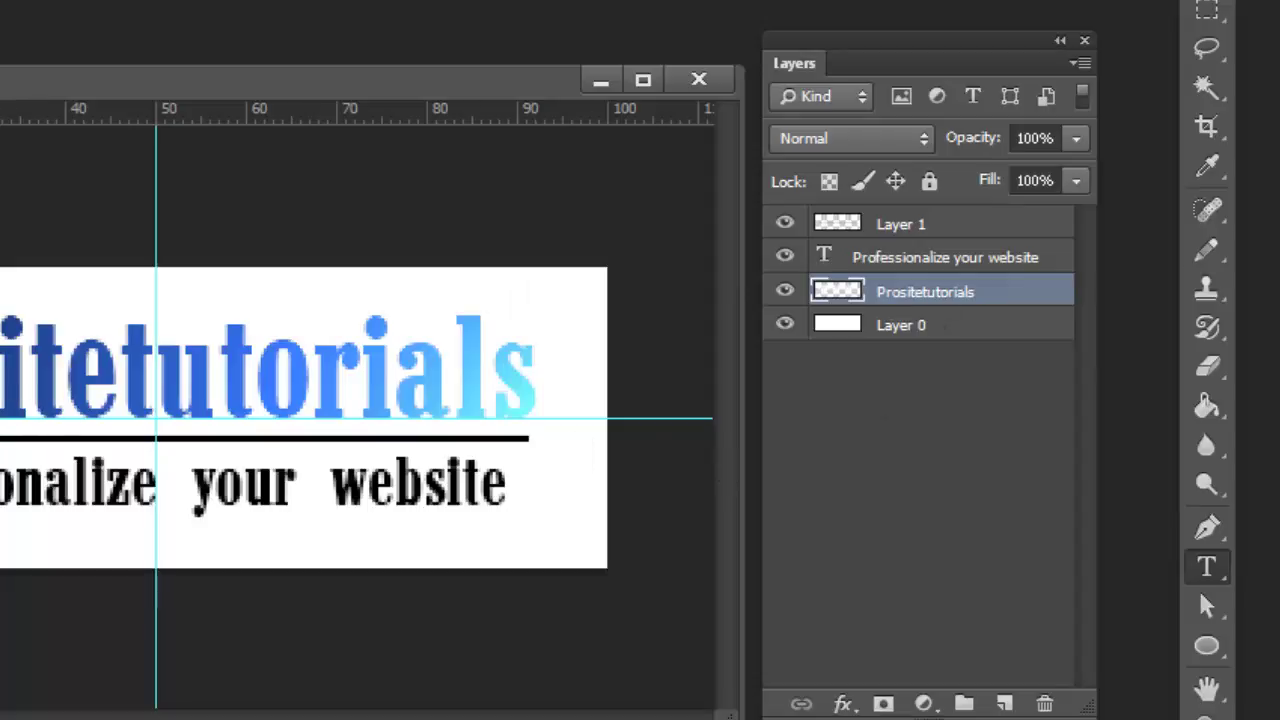
pyautogui.doubleClick(1045, 294)
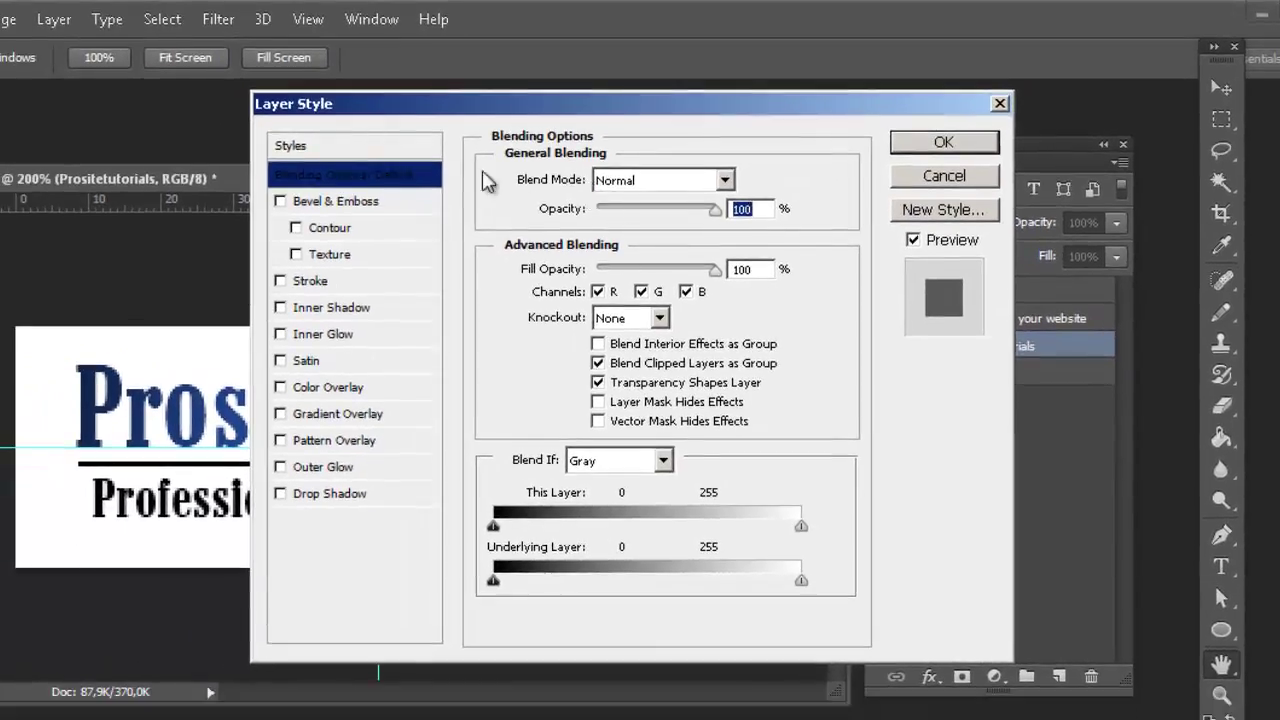
pyautogui.click(985, 178)
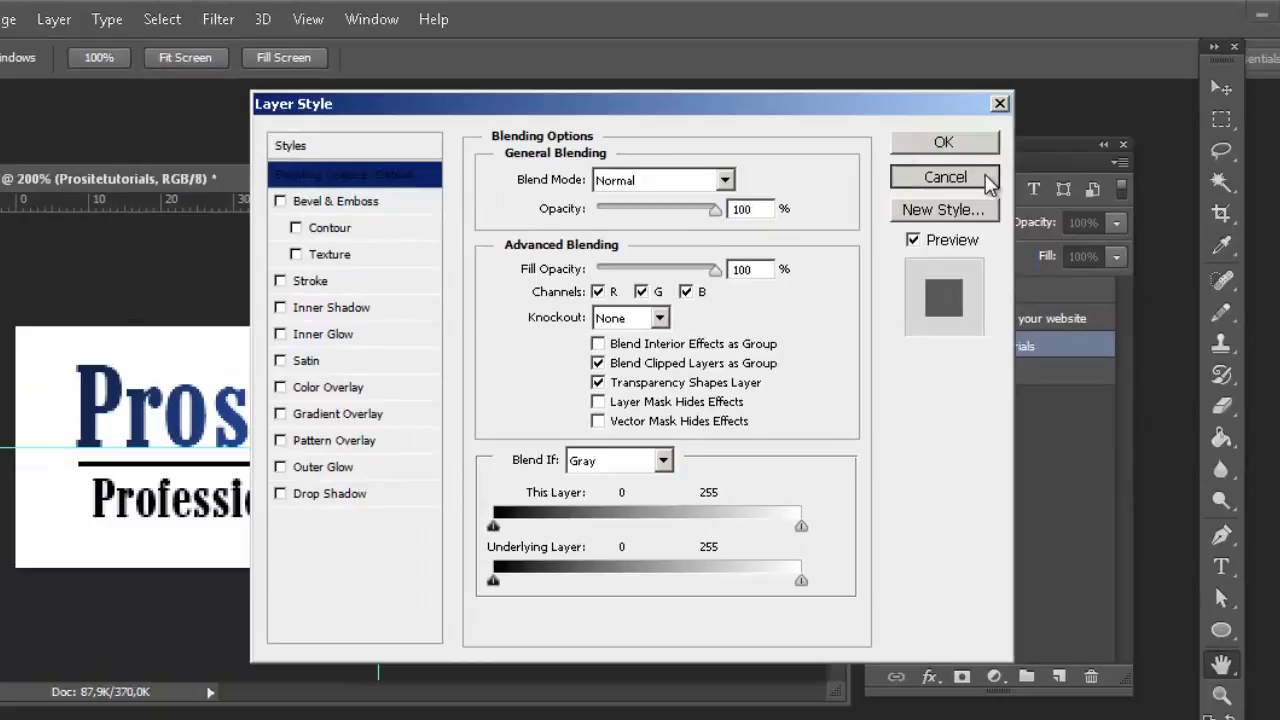
pyautogui.doubleClick(990, 347)
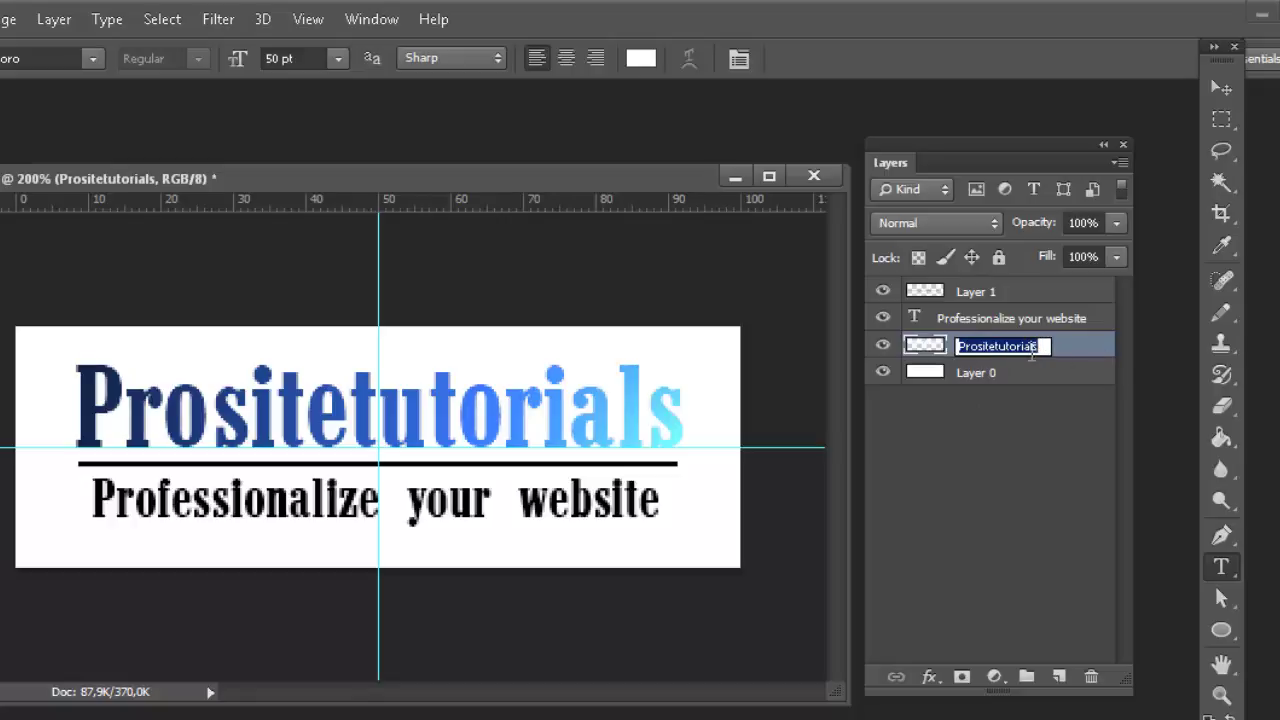
pyautogui.click(1099, 356)
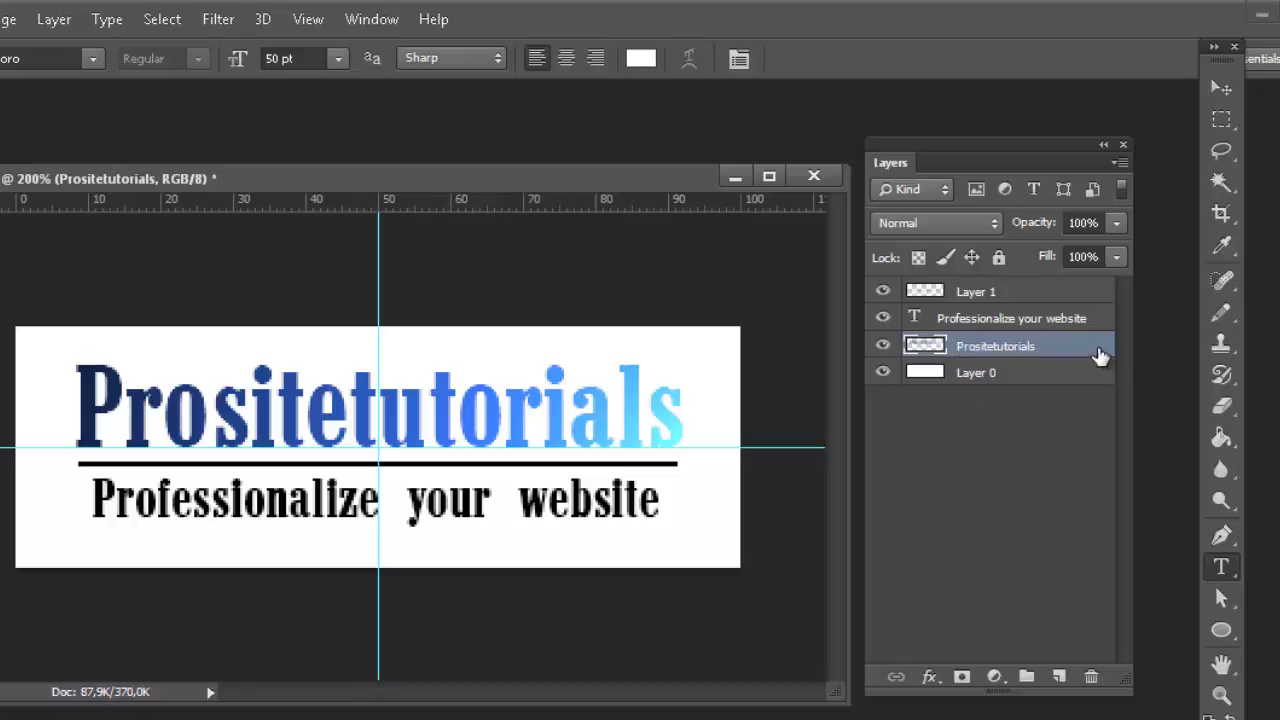
# Add an Outer Glow layer style to the "Prositetutorials" layer with Normal blend mode and 100% opacity.
pyautogui.doubleClick(1099, 356)
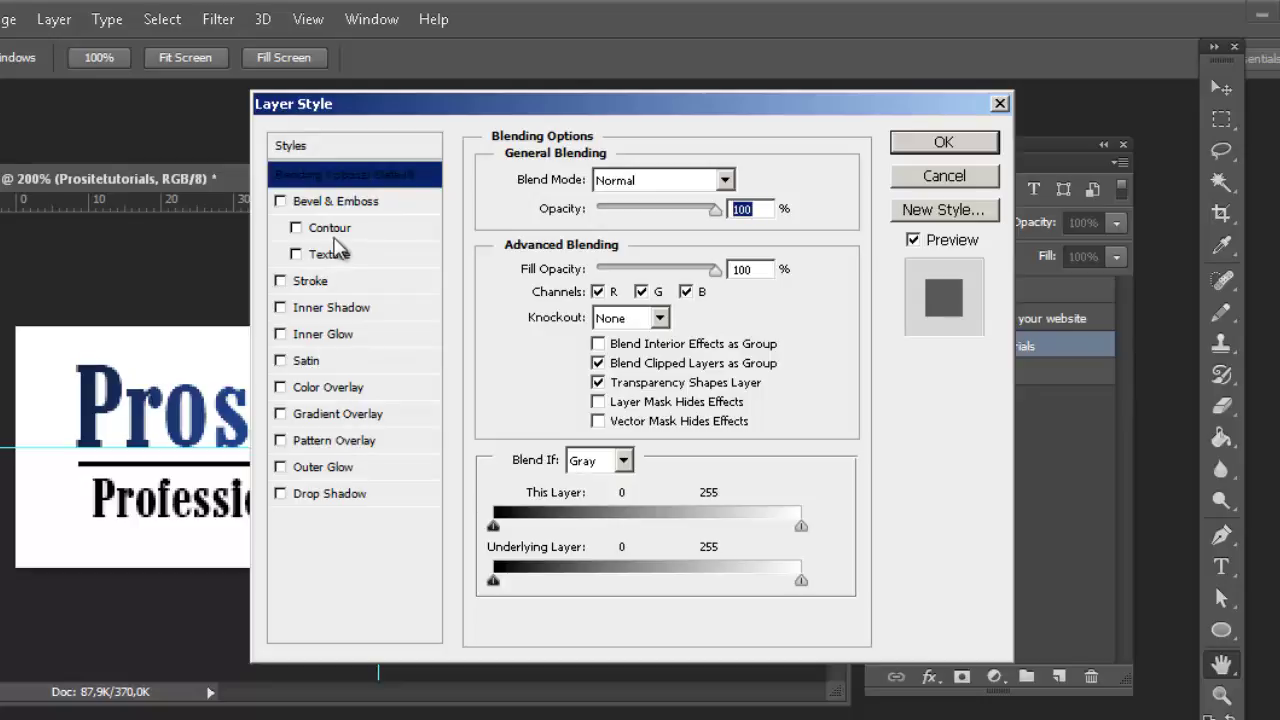
pyautogui.click(343, 470)
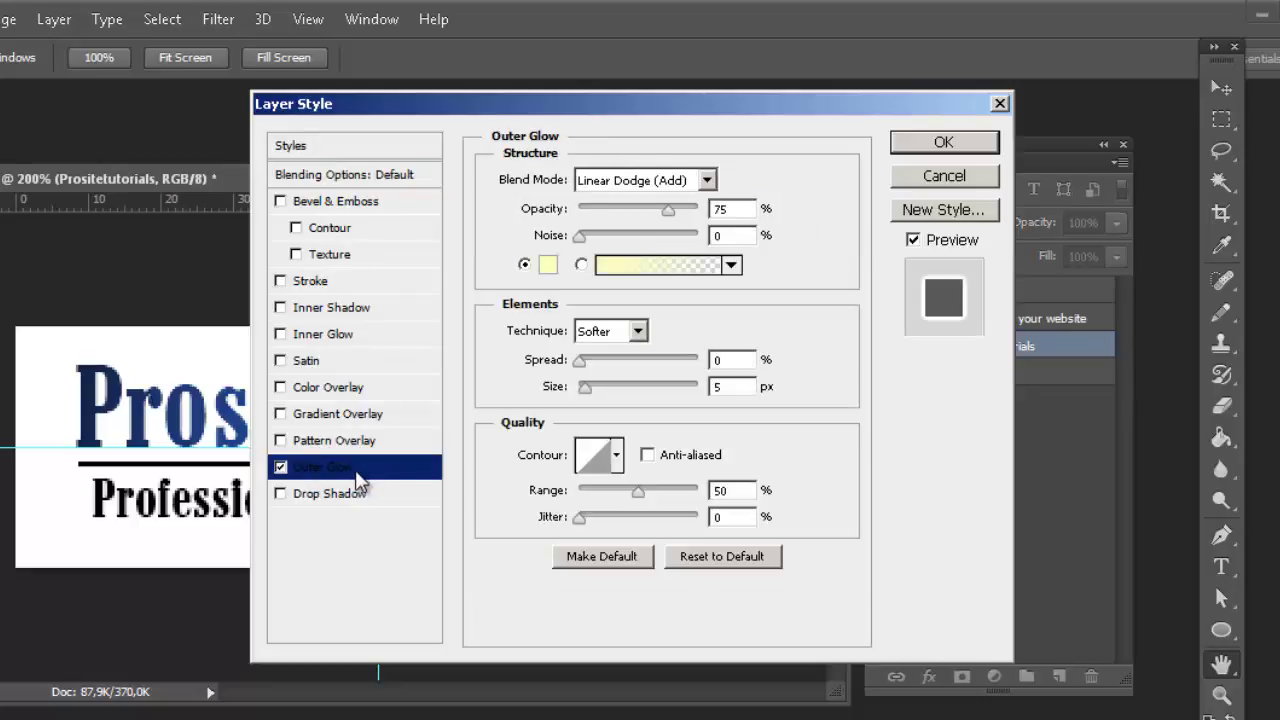
pyautogui.moveTo(480, 103); pyautogui.dragTo(784, 122)
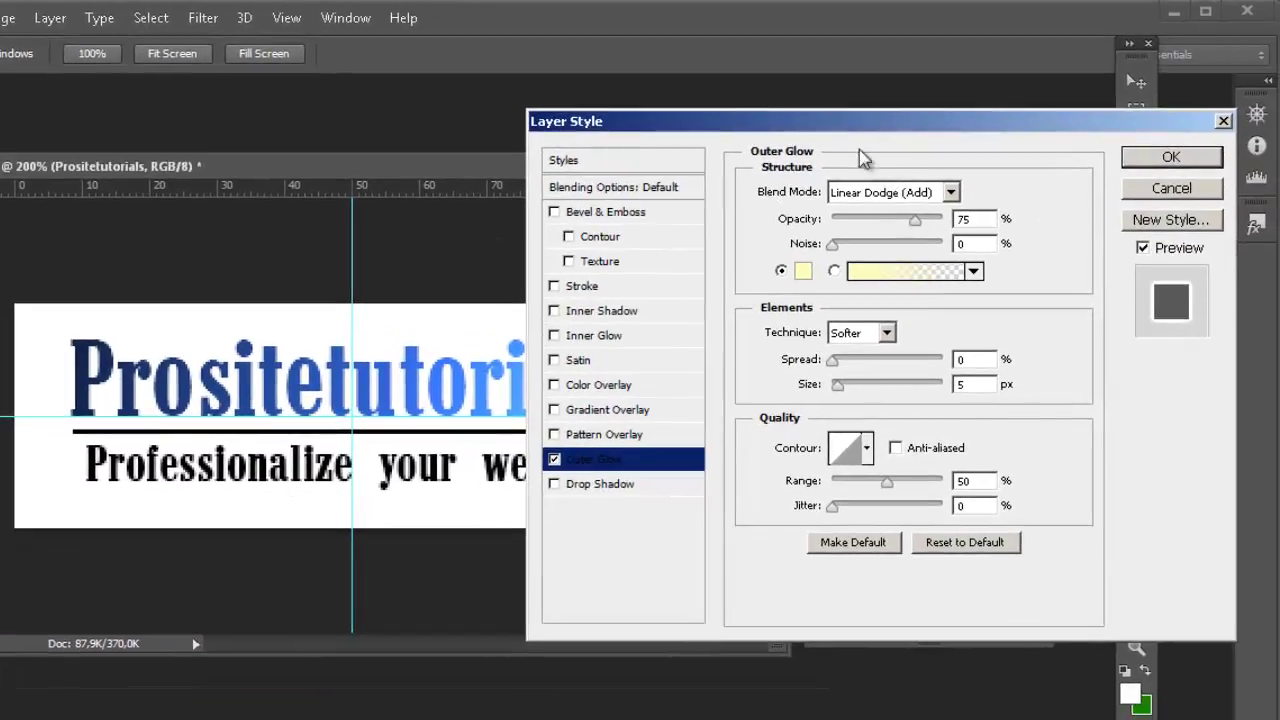
pyautogui.click(853, 198)
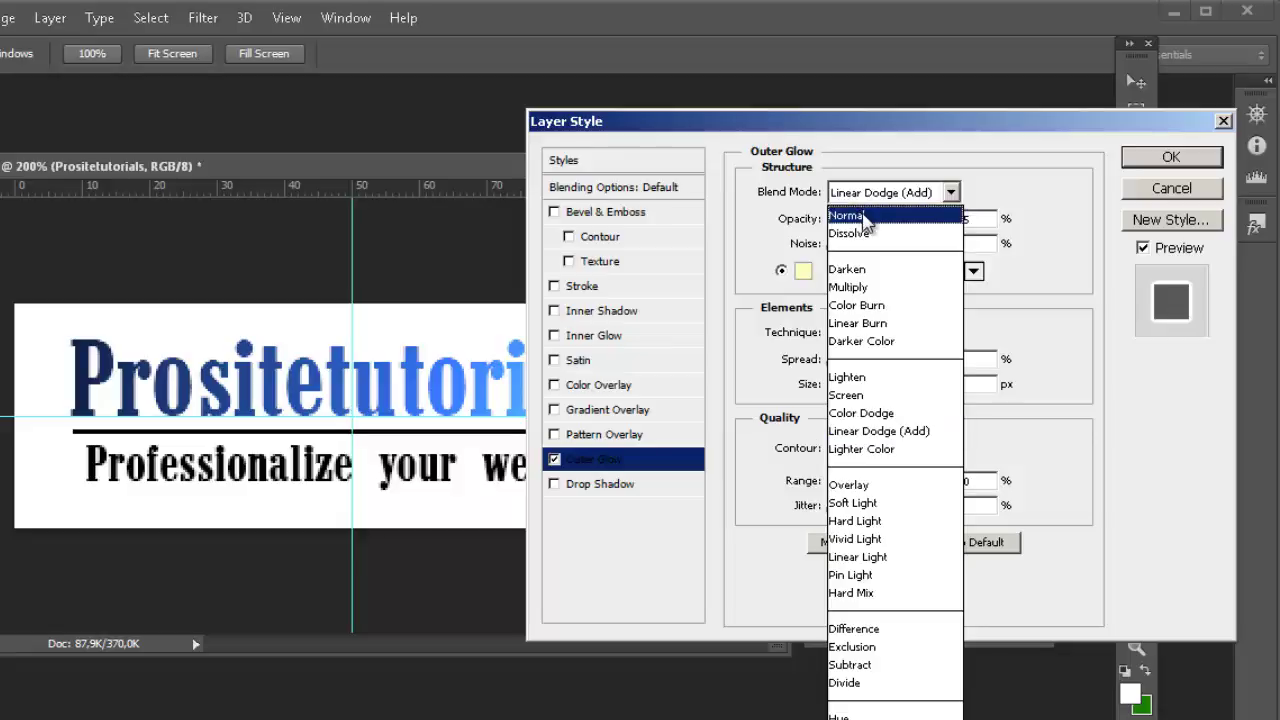
pyautogui.click(866, 218)
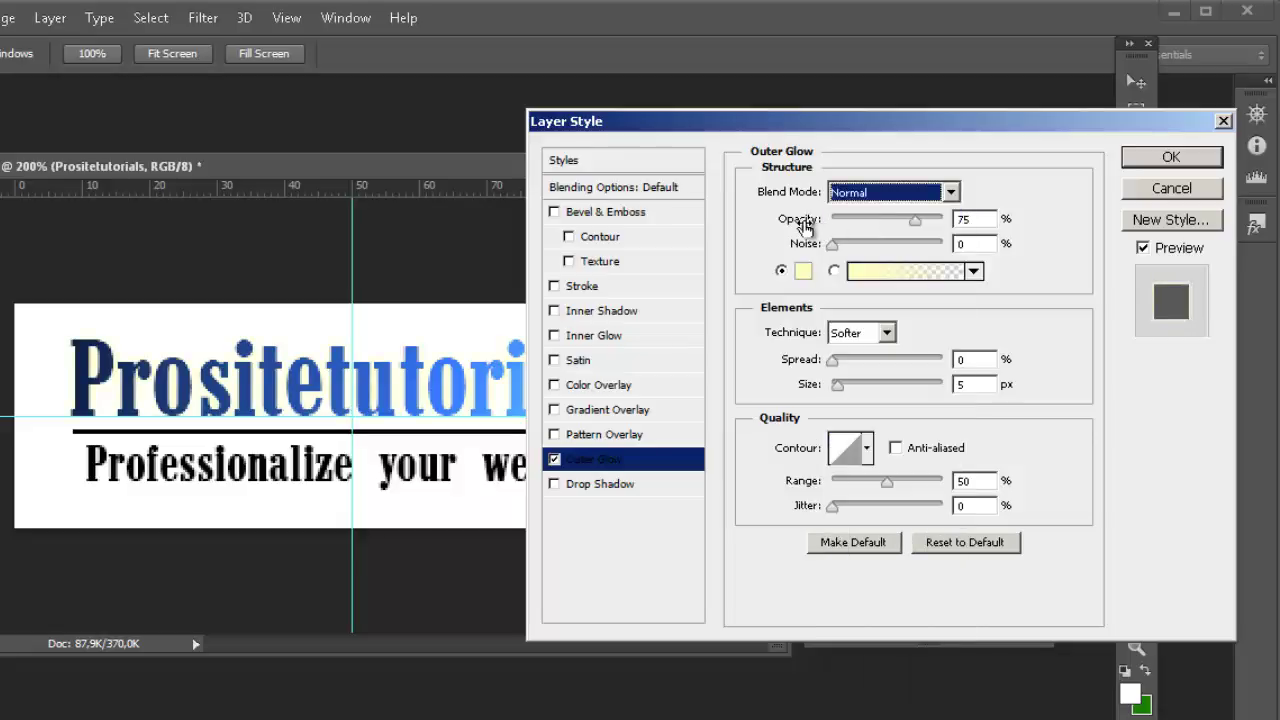
pyautogui.moveTo(916, 221); pyautogui.dragTo(949, 219)
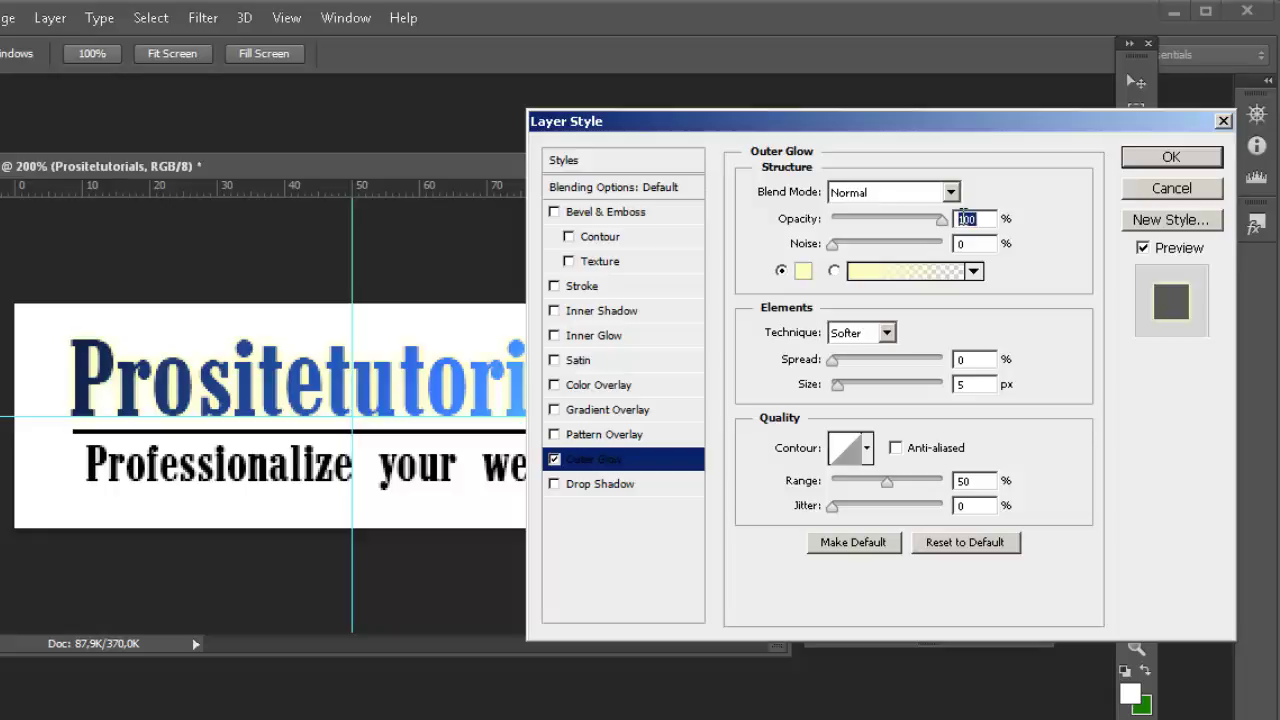
# Set the outer glow colour to bright yellow (ffff00).
pyautogui.click(803, 271)
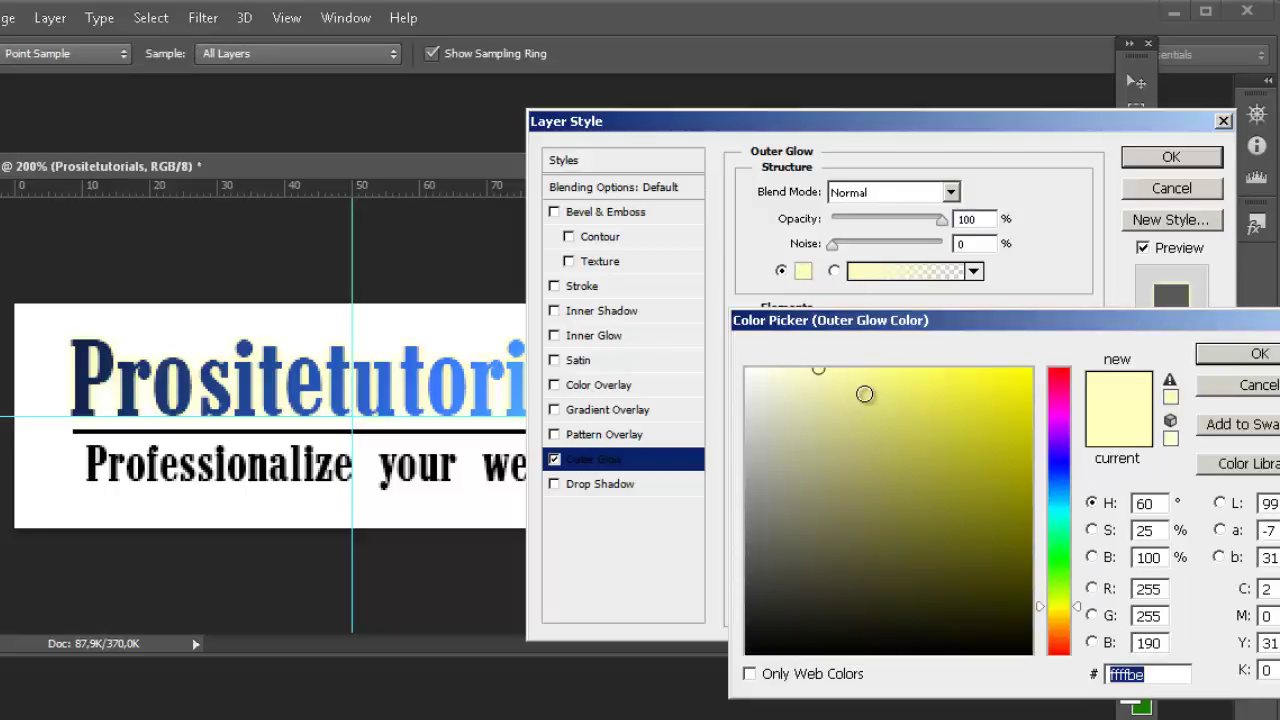
pyautogui.write('ffff00')
pyautogui.click(1240, 354)
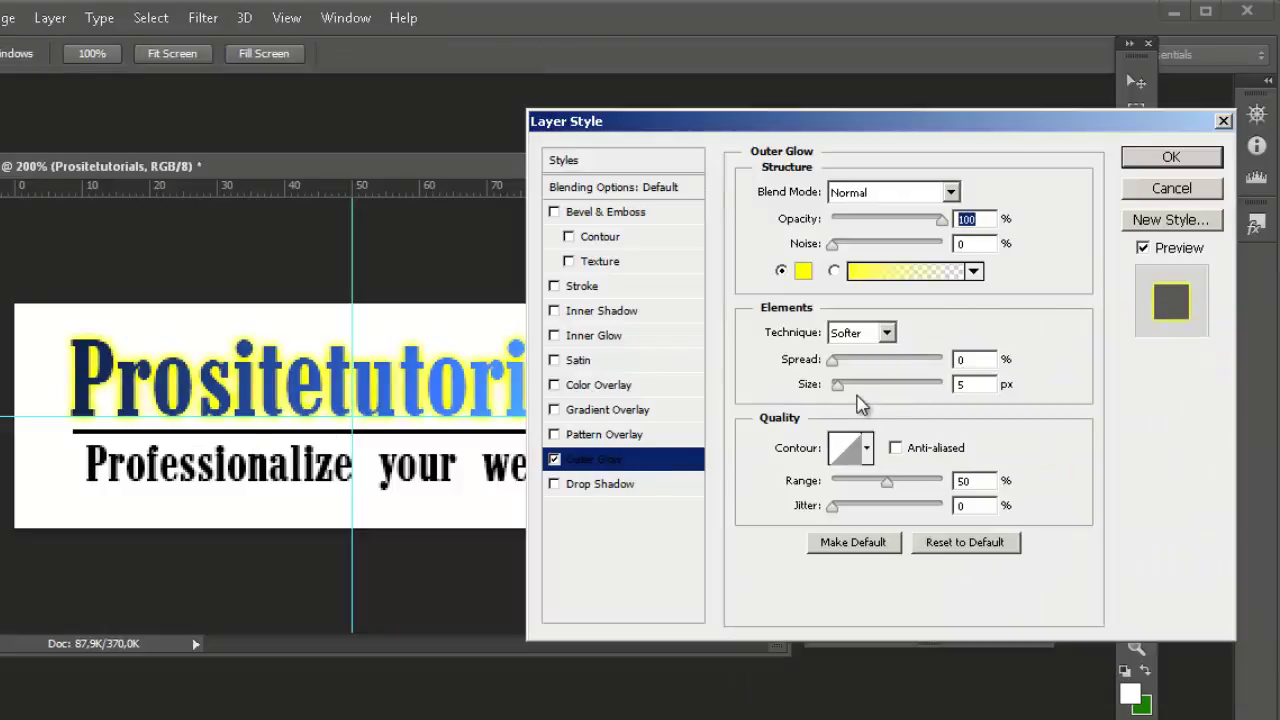
# Change the outer glow colour to dark grey (343434) and set the glow's spread to 50%.
pyautogui.click(803, 270)
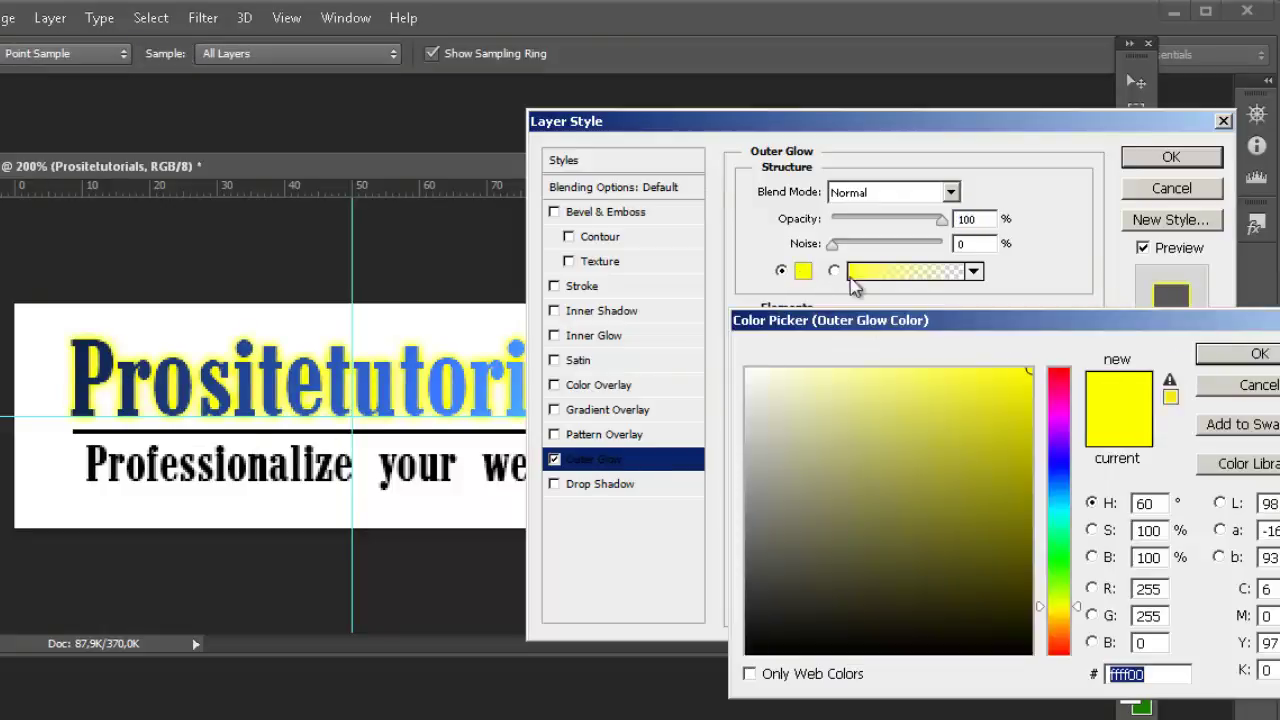
pyautogui.click(917, 427)
pyautogui.moveTo(896, 436)
pyautogui.mouseDown()
pyautogui.moveTo(766, 503)
pyautogui.moveTo(702, 598)
pyautogui.mouseUp()
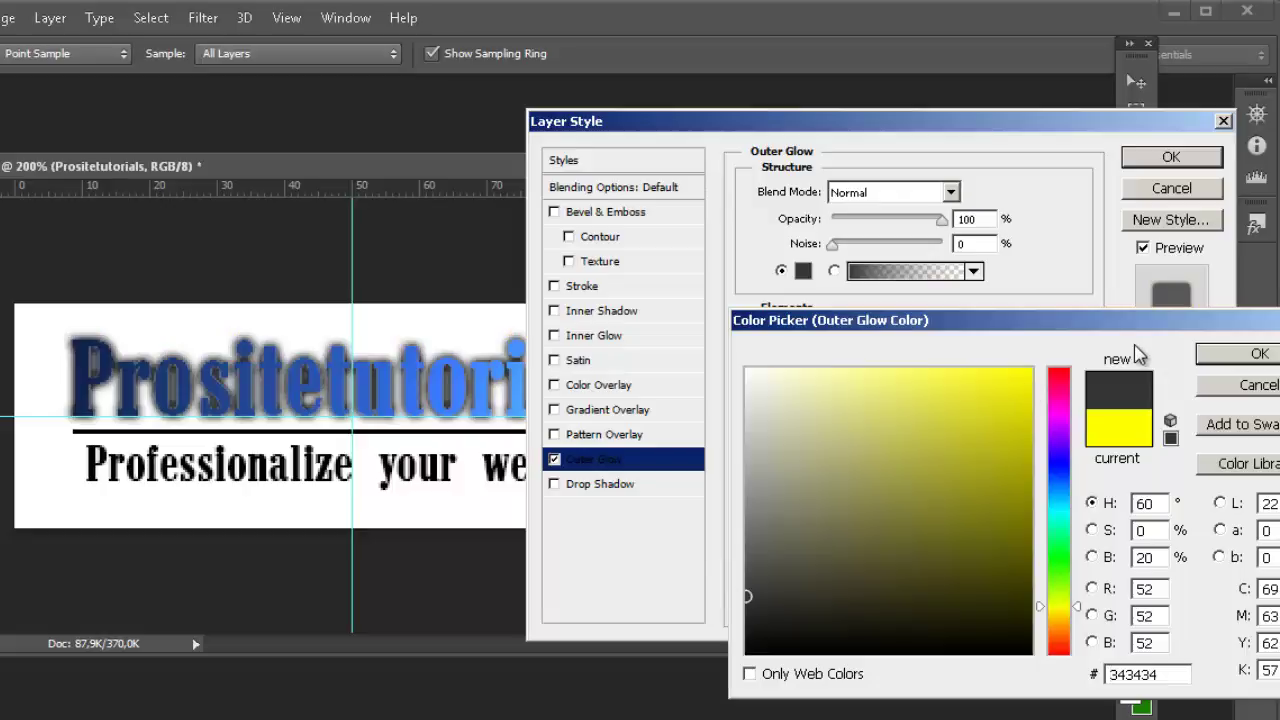
pyautogui.click(1255, 356)
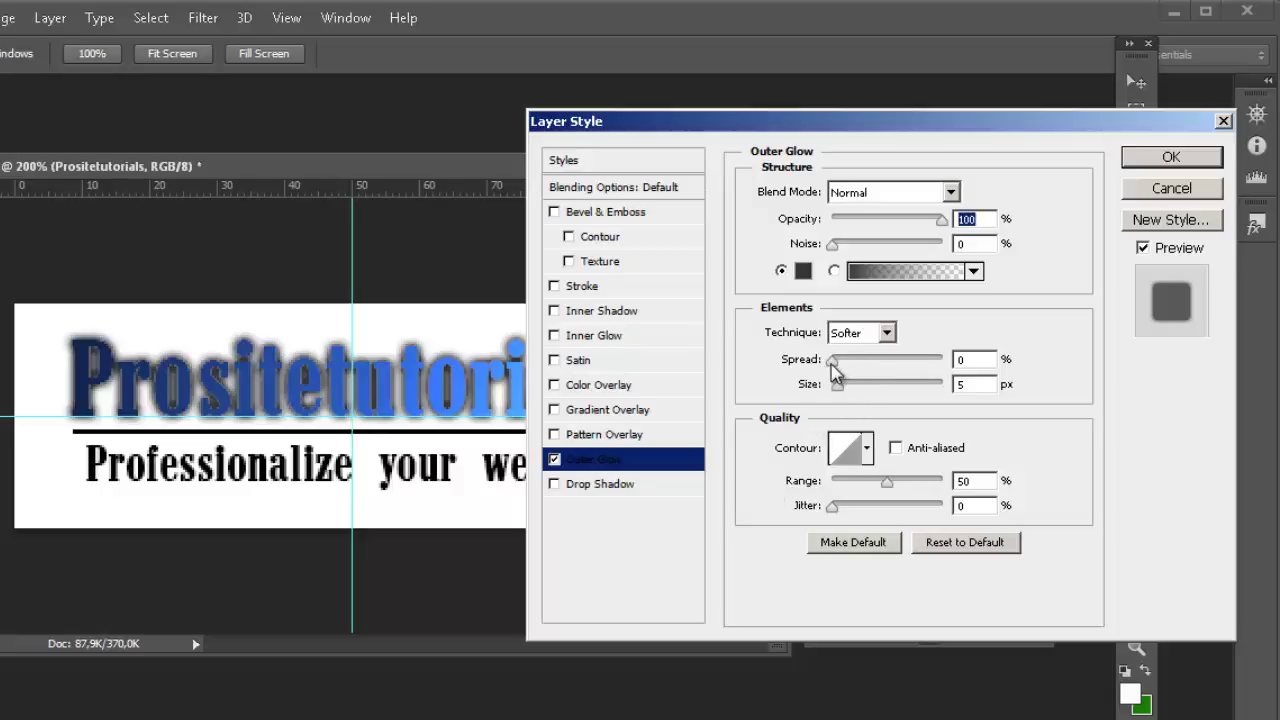
pyautogui.moveTo(832, 364); pyautogui.dragTo(892, 378)
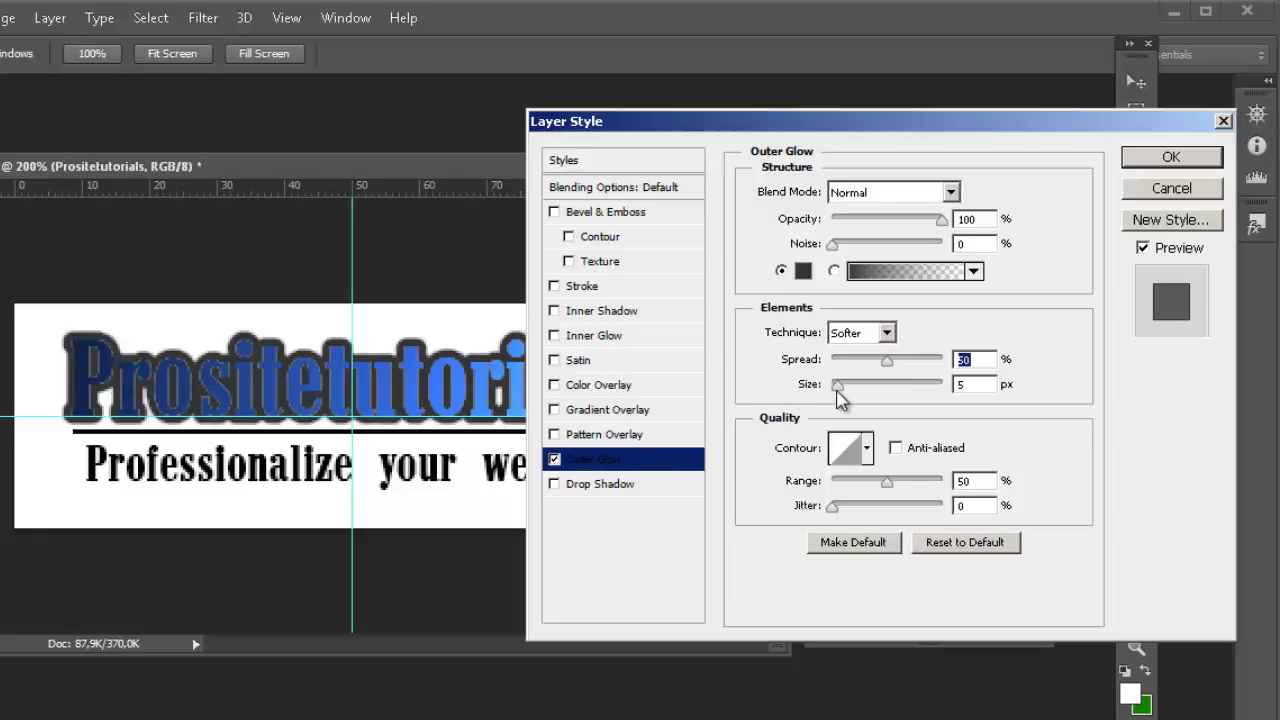
# Try an outer glow size of 1 px with a 45% spread.
pyautogui.doubleClick(973, 383)
pyautogui.write('2')
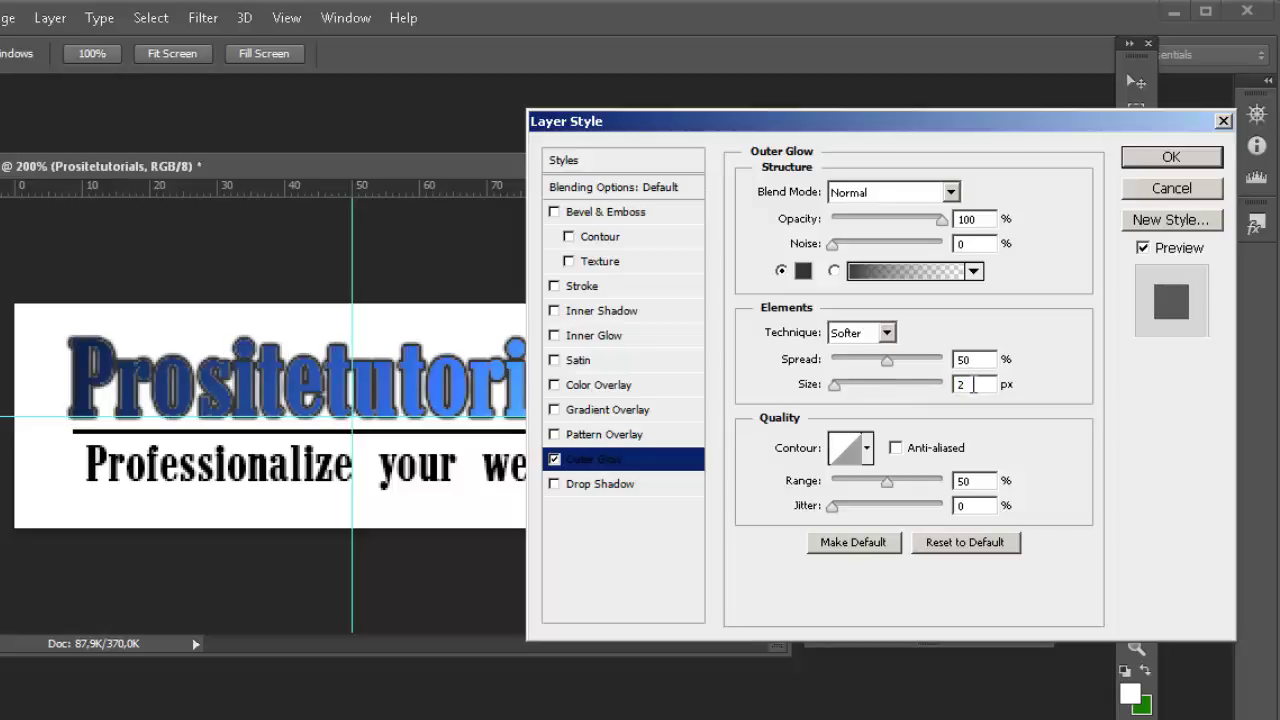
pyautogui.write('1')
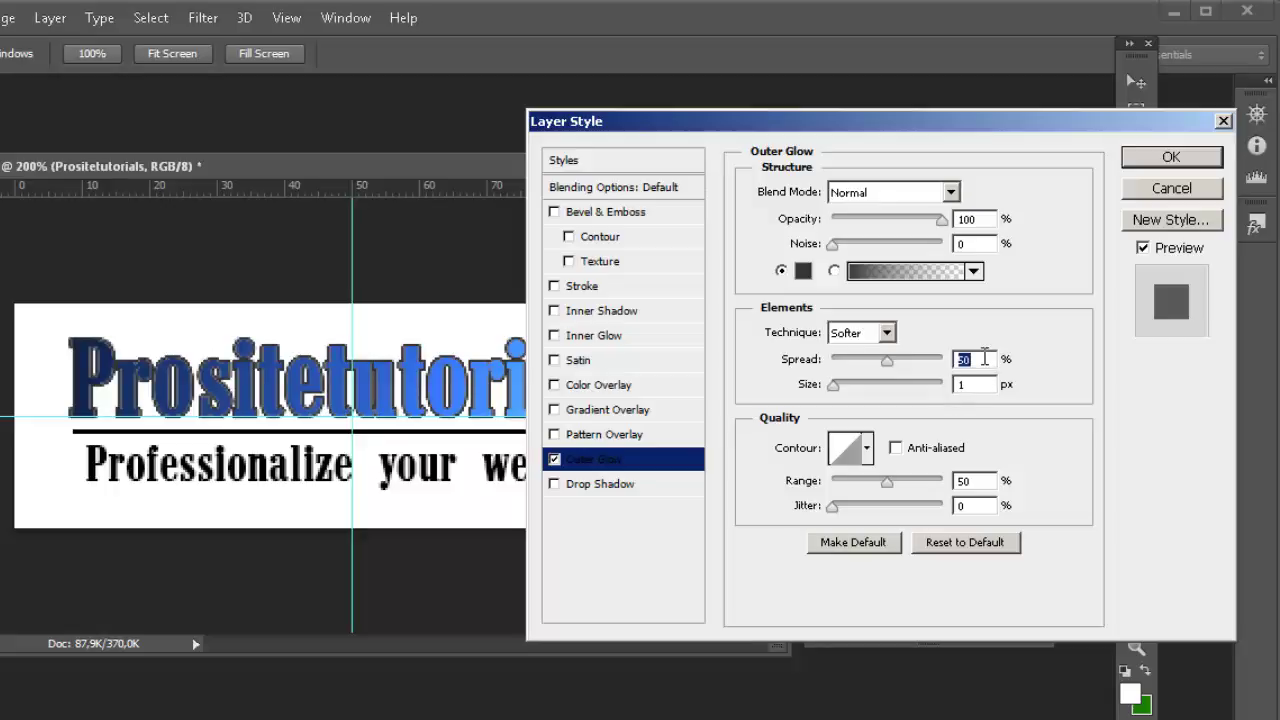
pyautogui.write('45')
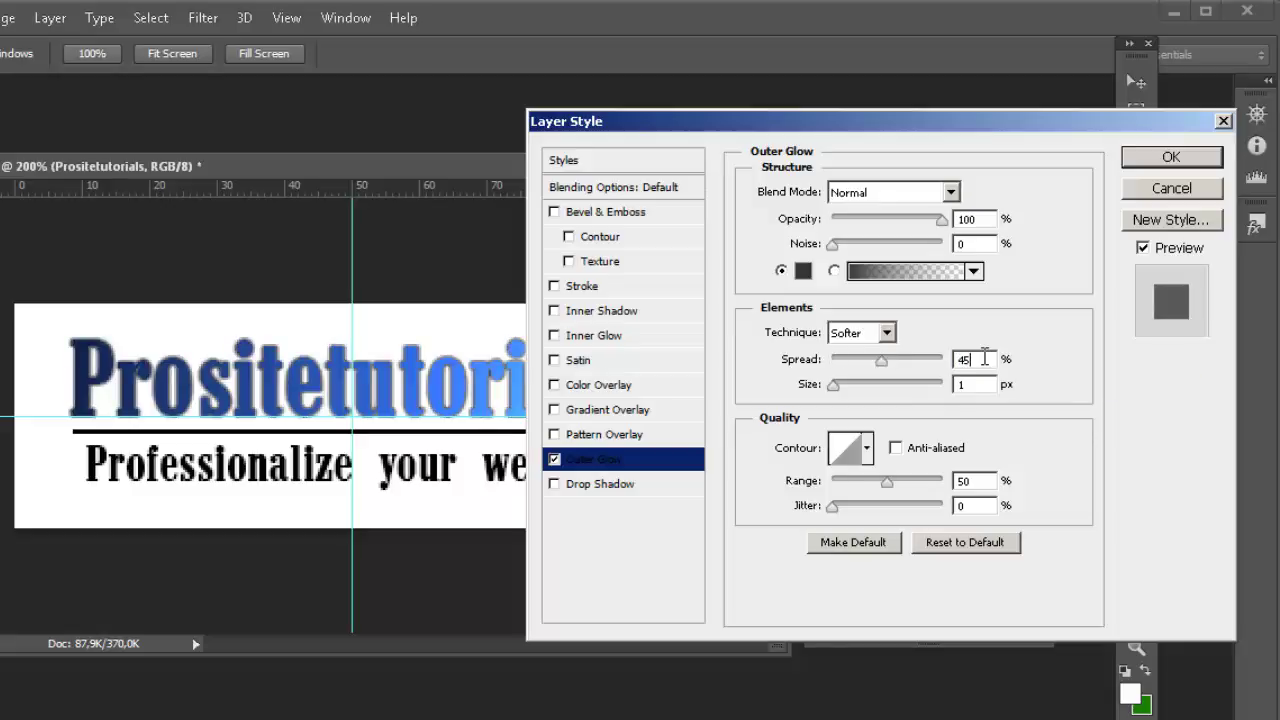
pyautogui.press('BackSpace')
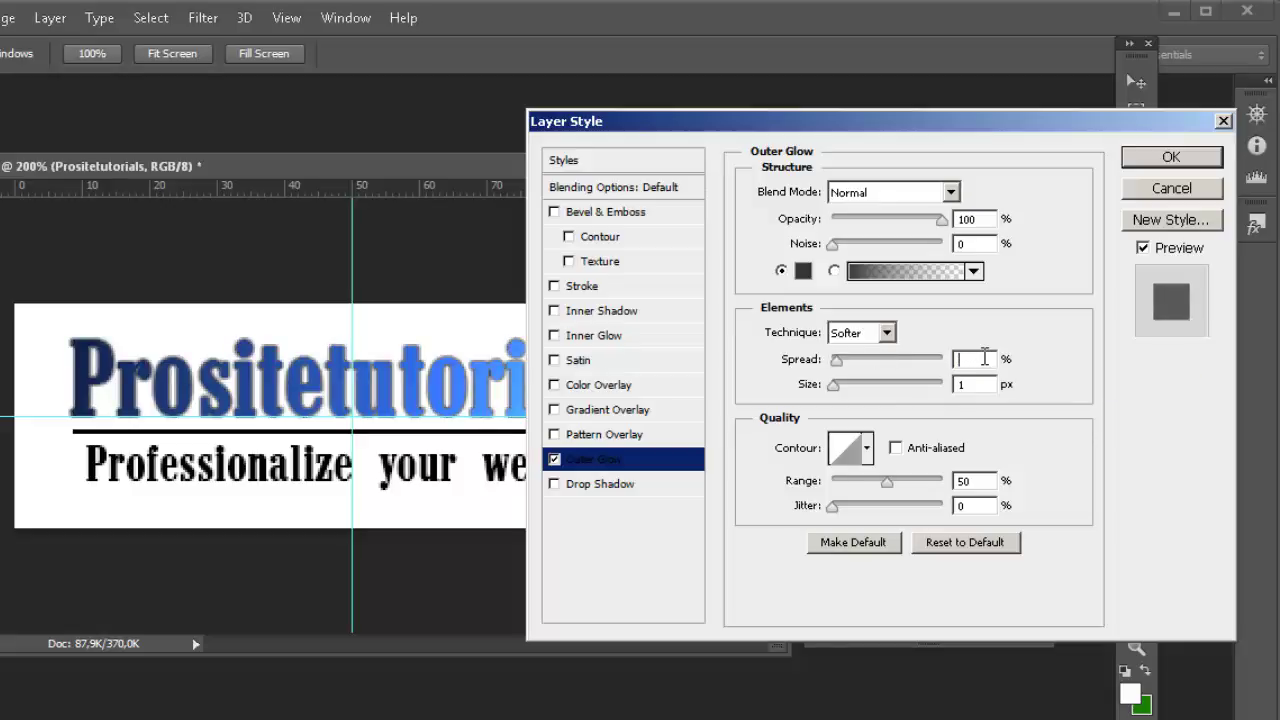
pyautogui.write('5')
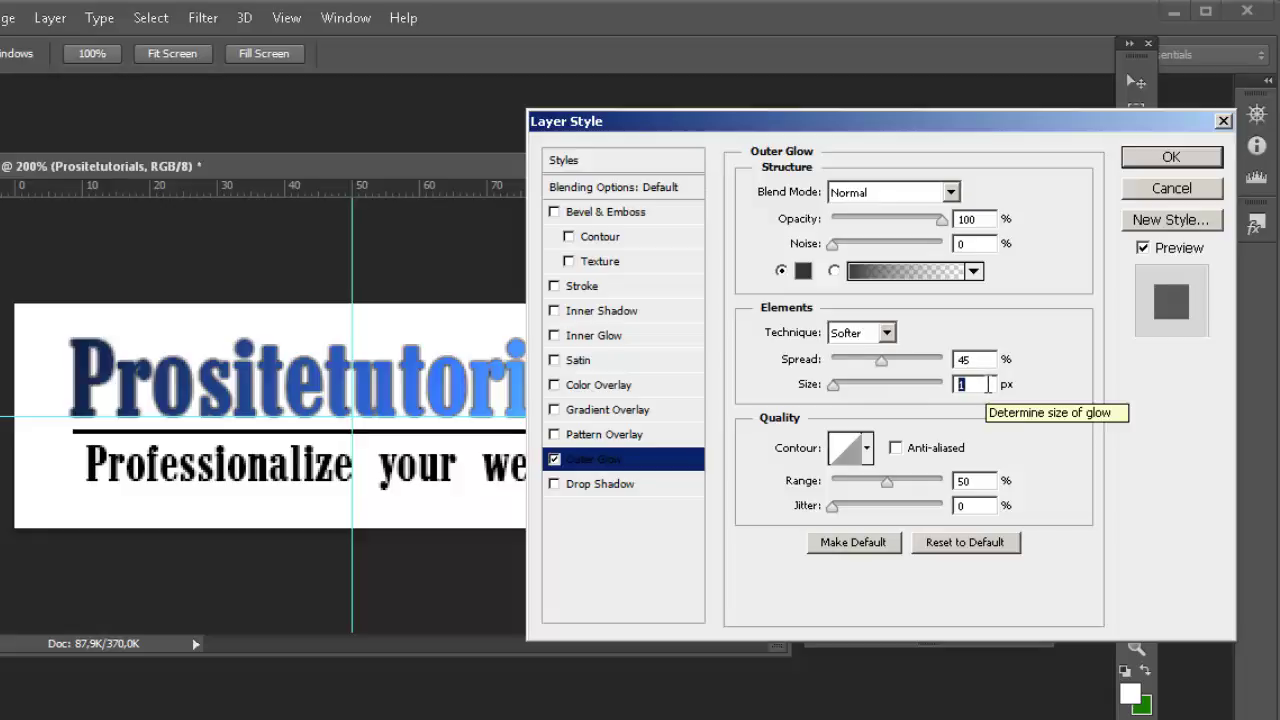
# Set the outer glow's spread to 50%, size to 1 px and opacity to 90%, and apply the layer style.
pyautogui.write('2')
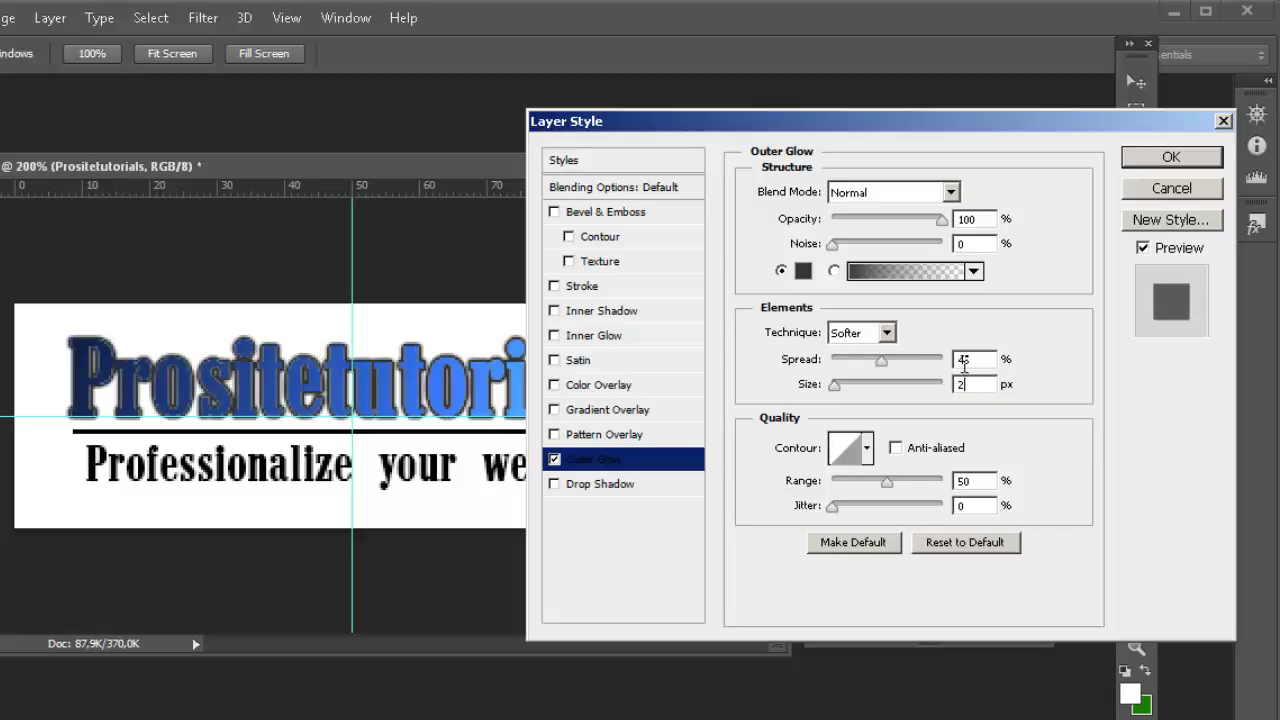
pyautogui.write('40')
pyautogui.press('BackSpace')
pyautogui.press('BackSpace')
pyautogui.write('50')
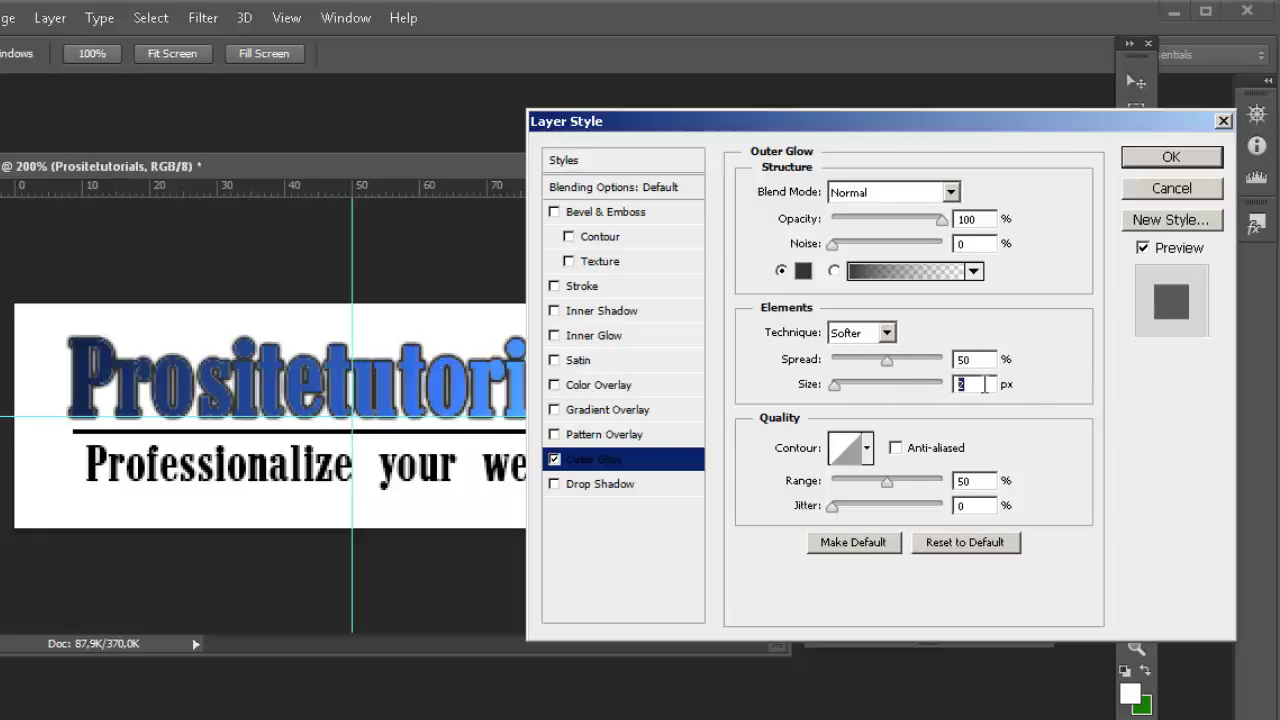
pyautogui.write('1')
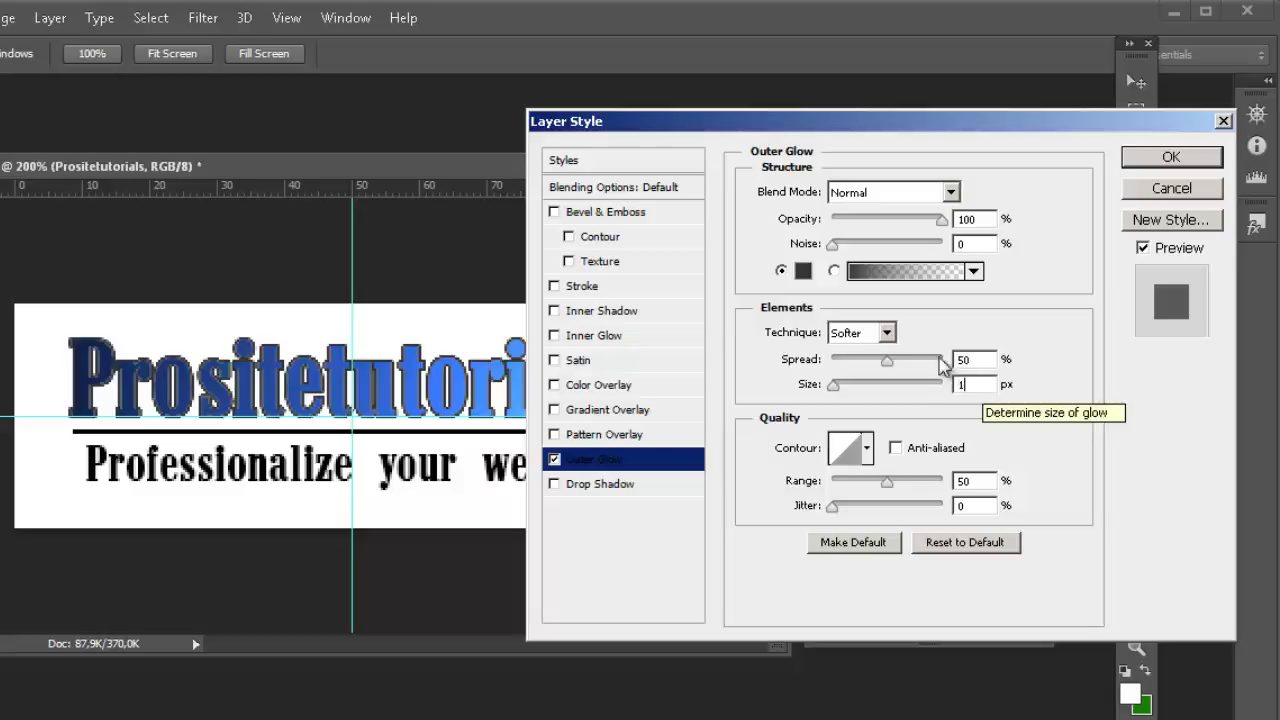
pyautogui.moveTo(942, 219)
pyautogui.mouseDown()
pyautogui.moveTo(922, 230)
pyautogui.moveTo(952, 238)
pyautogui.mouseUp()
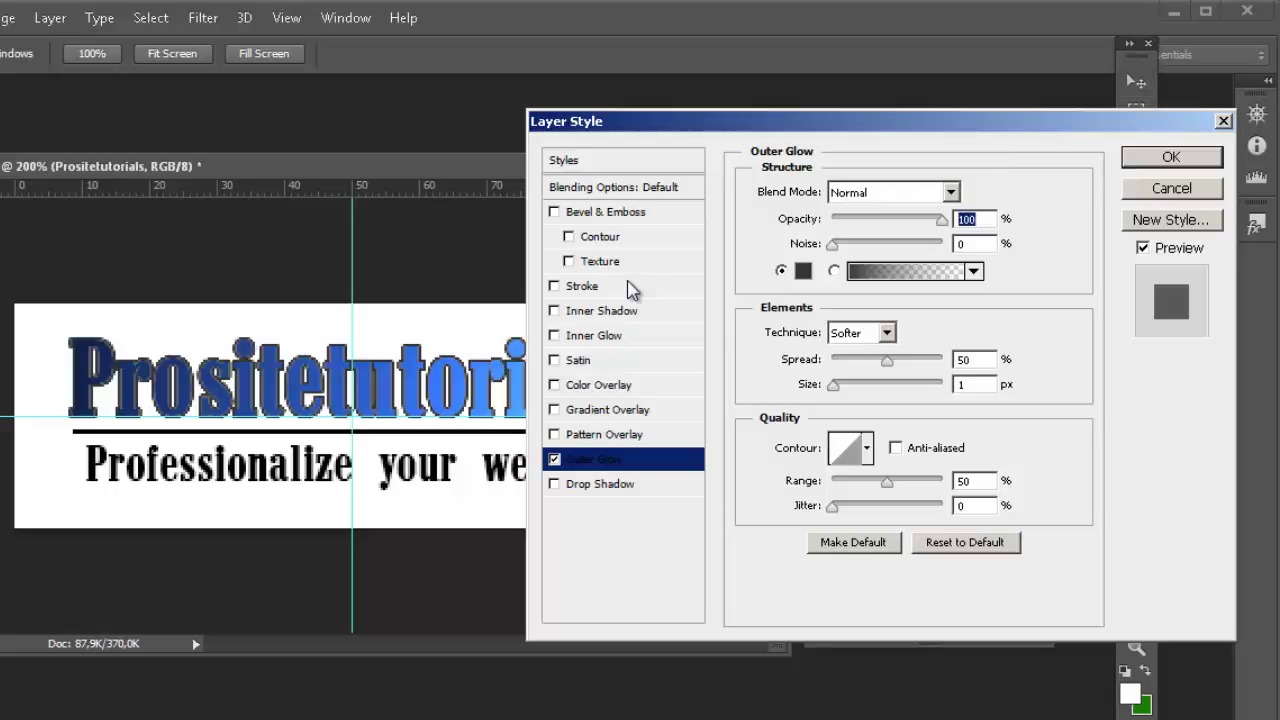
pyautogui.moveTo(942, 219); pyautogui.dragTo(933, 222)
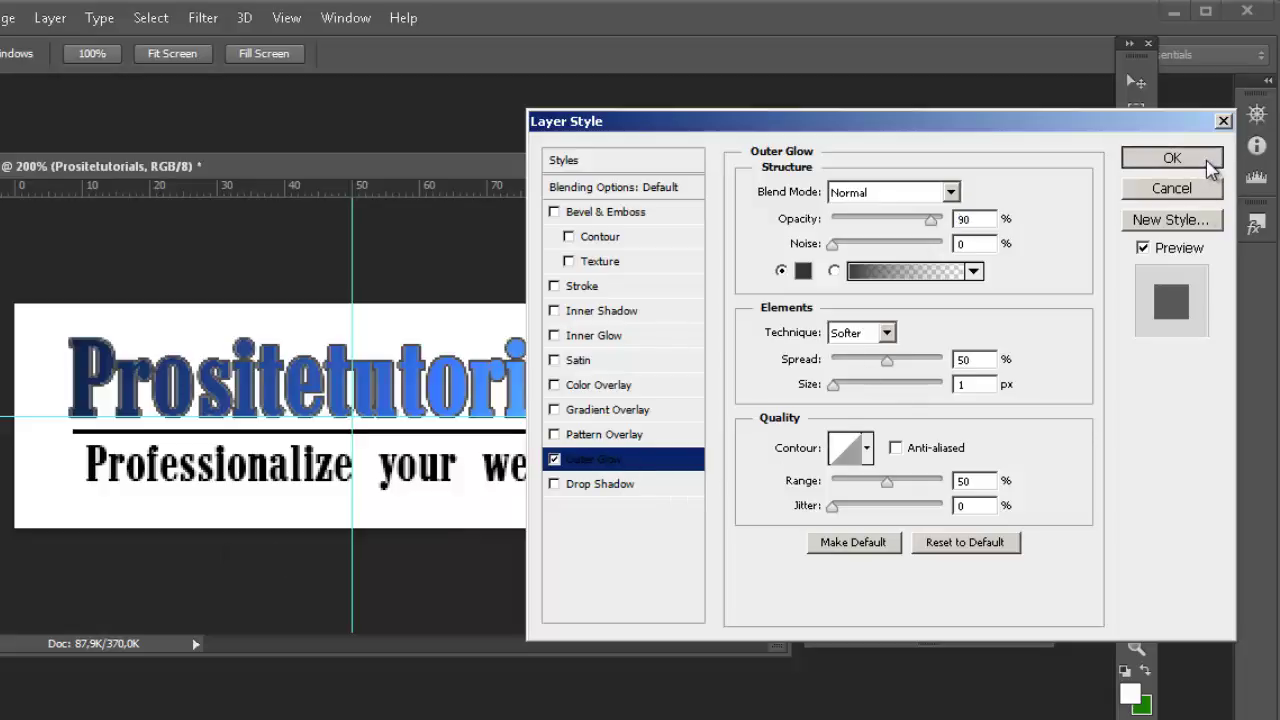
pyautogui.click(1207, 162)
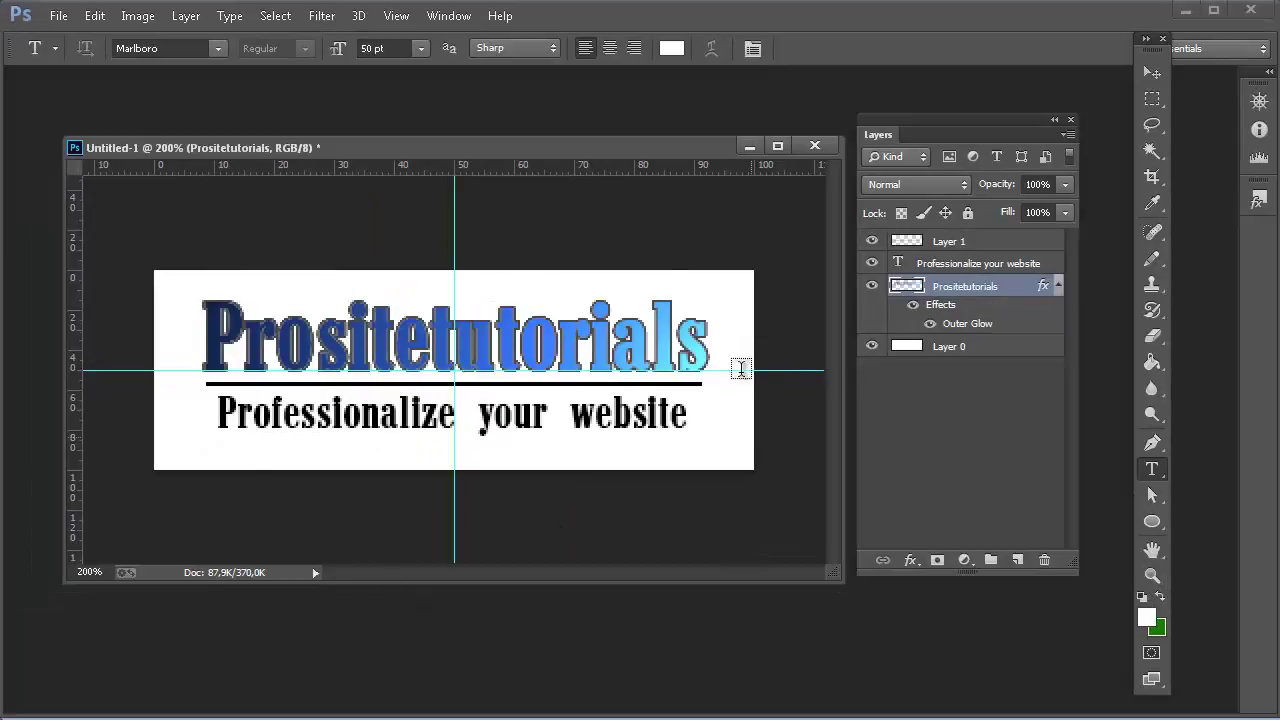
# Remove the horizontal and vertical guides from the logo canvas.
pyautogui.click(1152, 575)
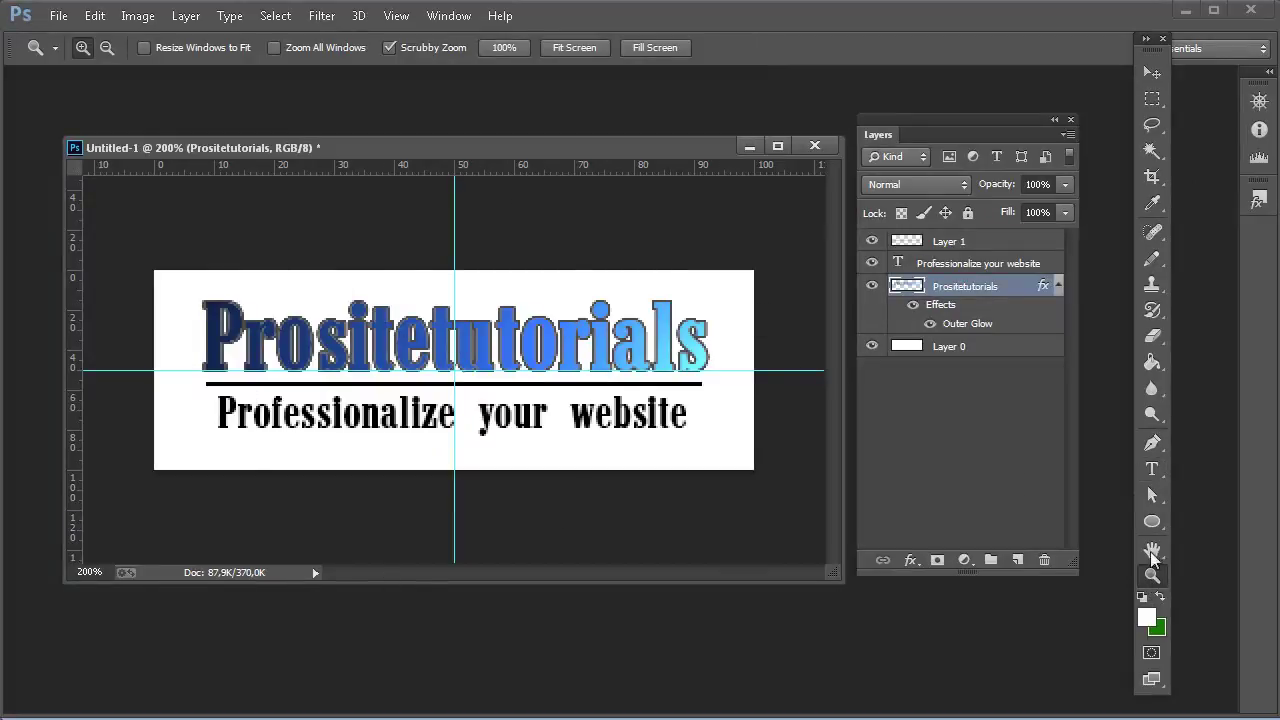
pyautogui.rightClick(382, 368)
pyautogui.click(409, 421)
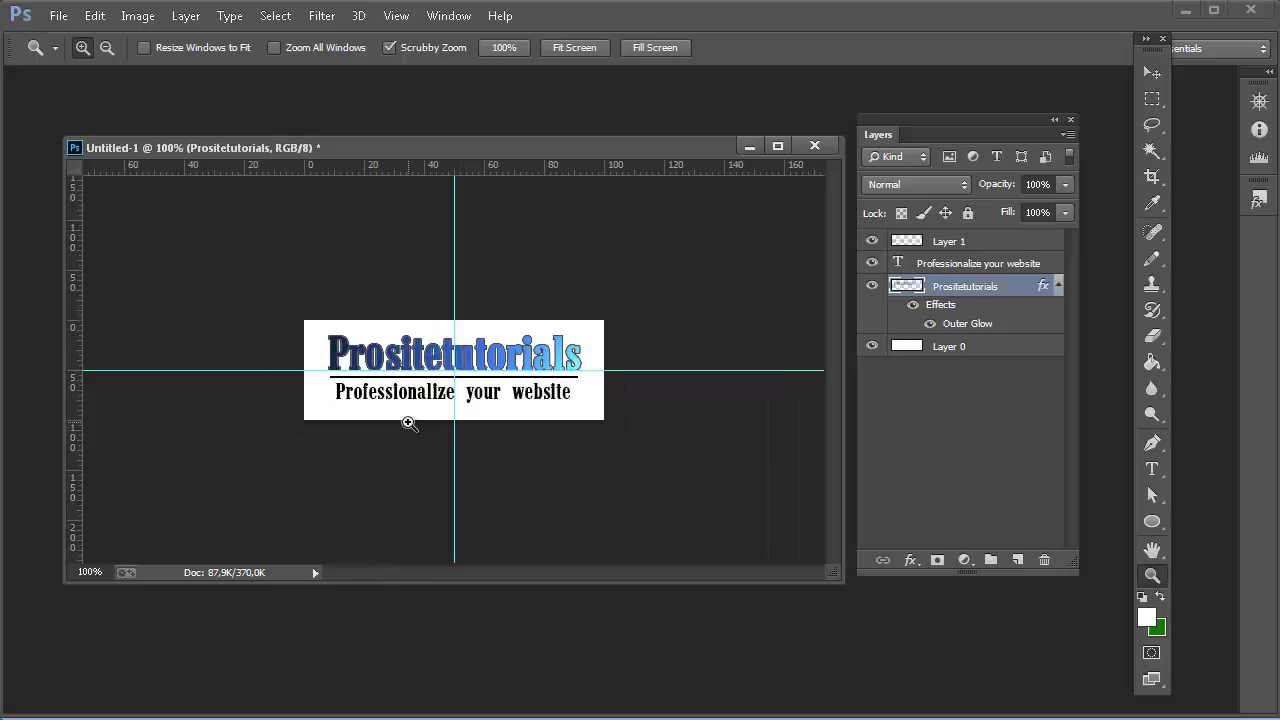
pyautogui.click(1152, 73)
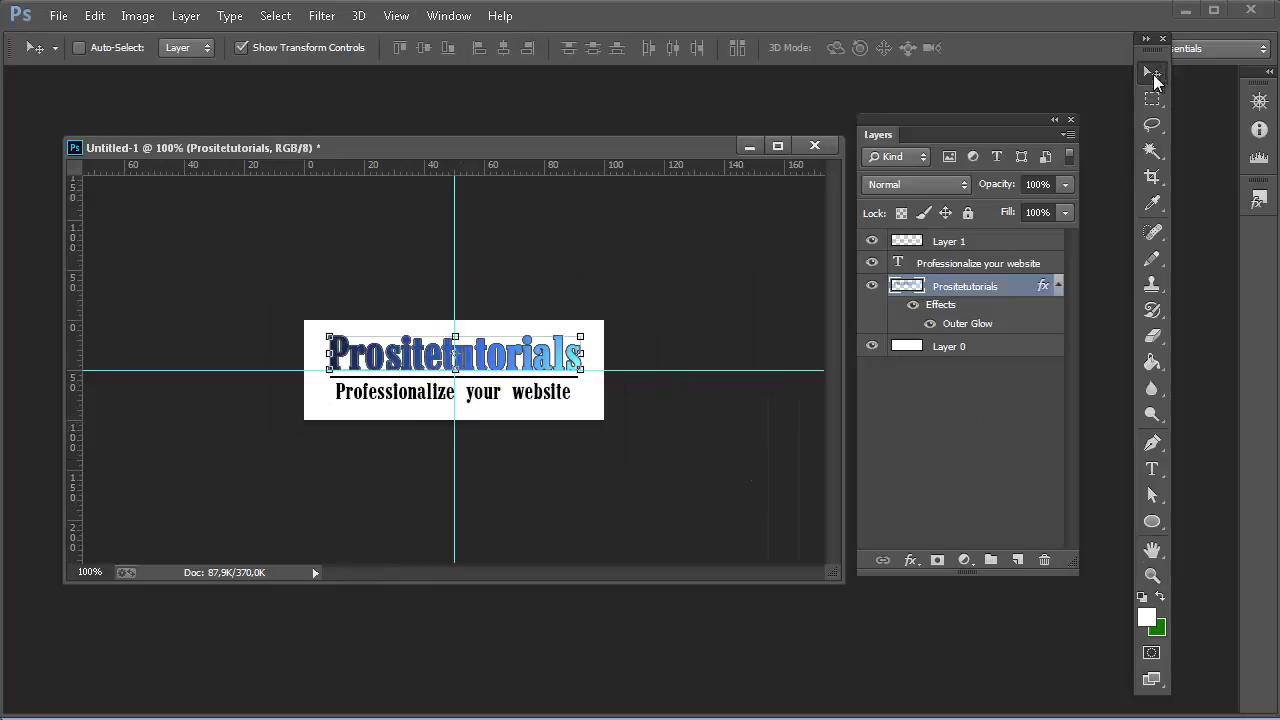
pyautogui.moveTo(735, 371); pyautogui.dragTo(723, 97)
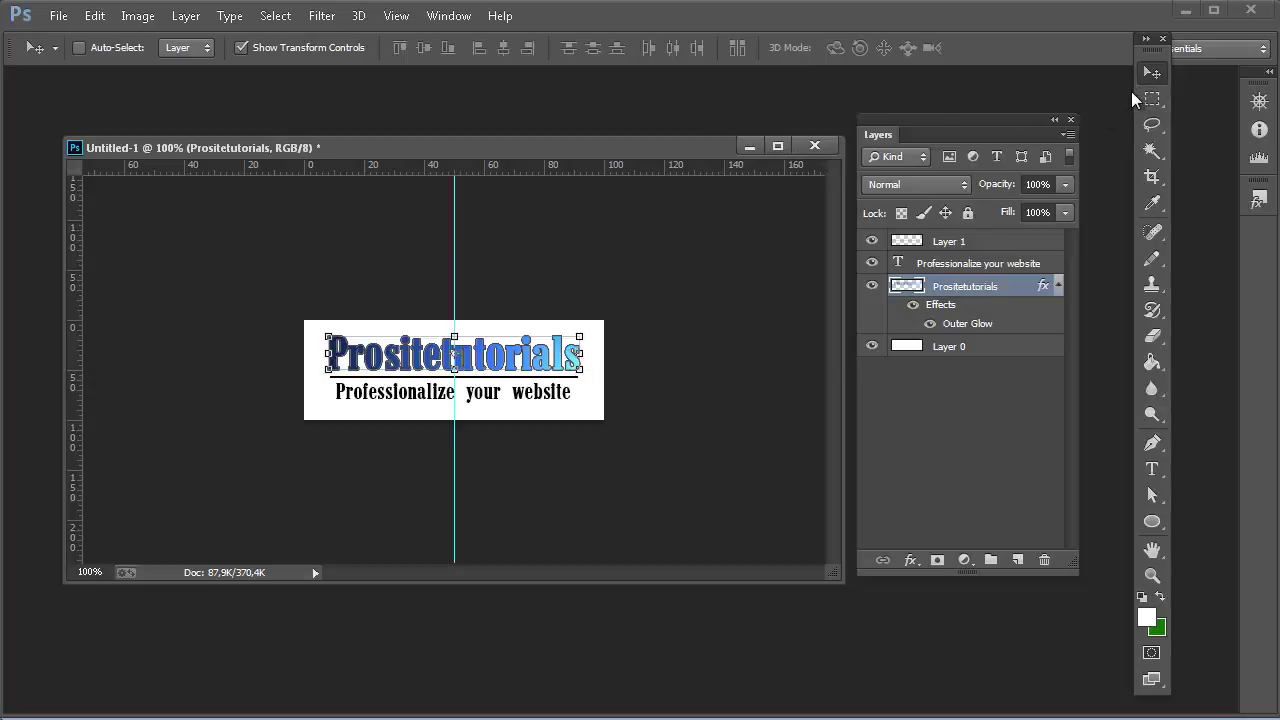
pyautogui.click(952, 352)
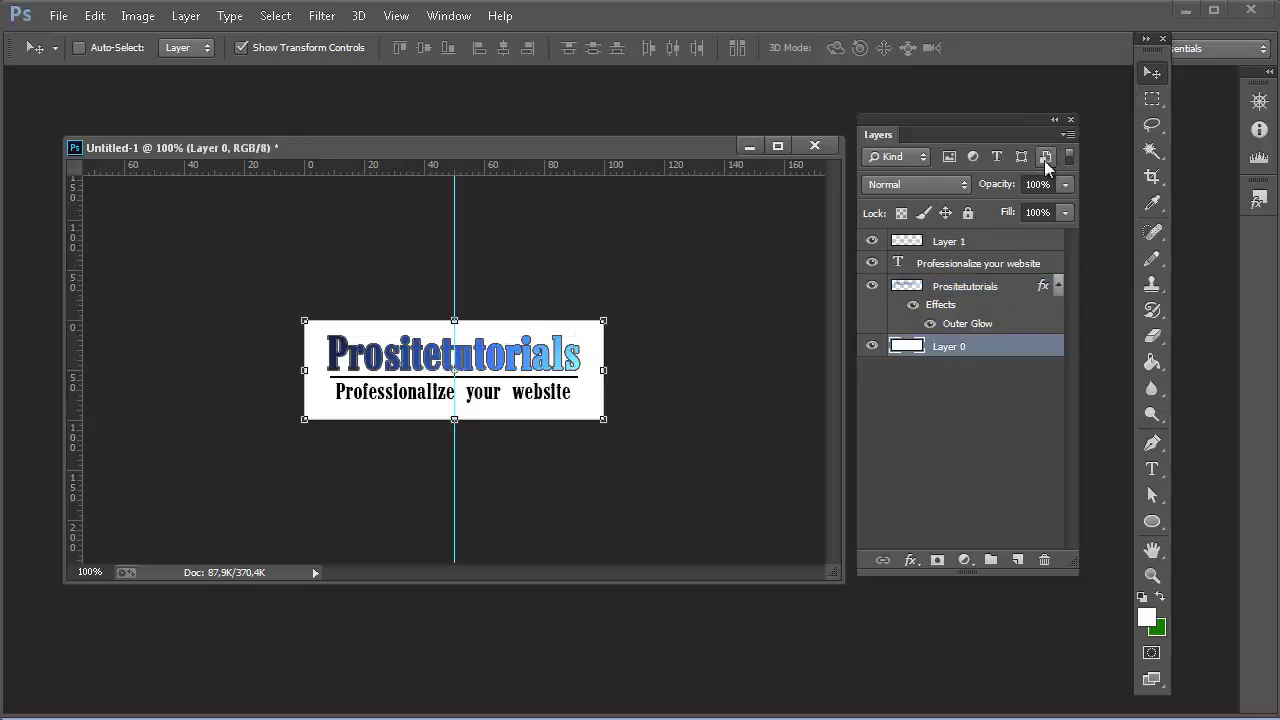
pyautogui.click(998, 265)
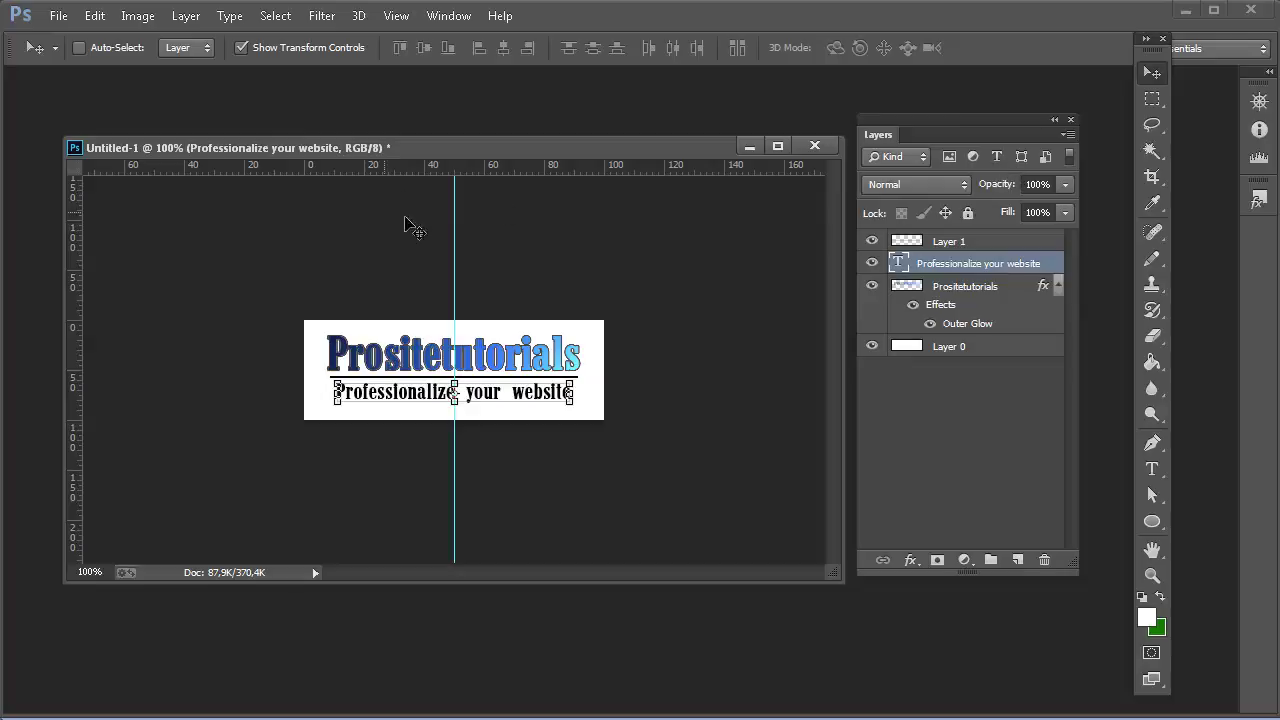
pyautogui.moveTo(447, 215); pyautogui.dragTo(40, 190)
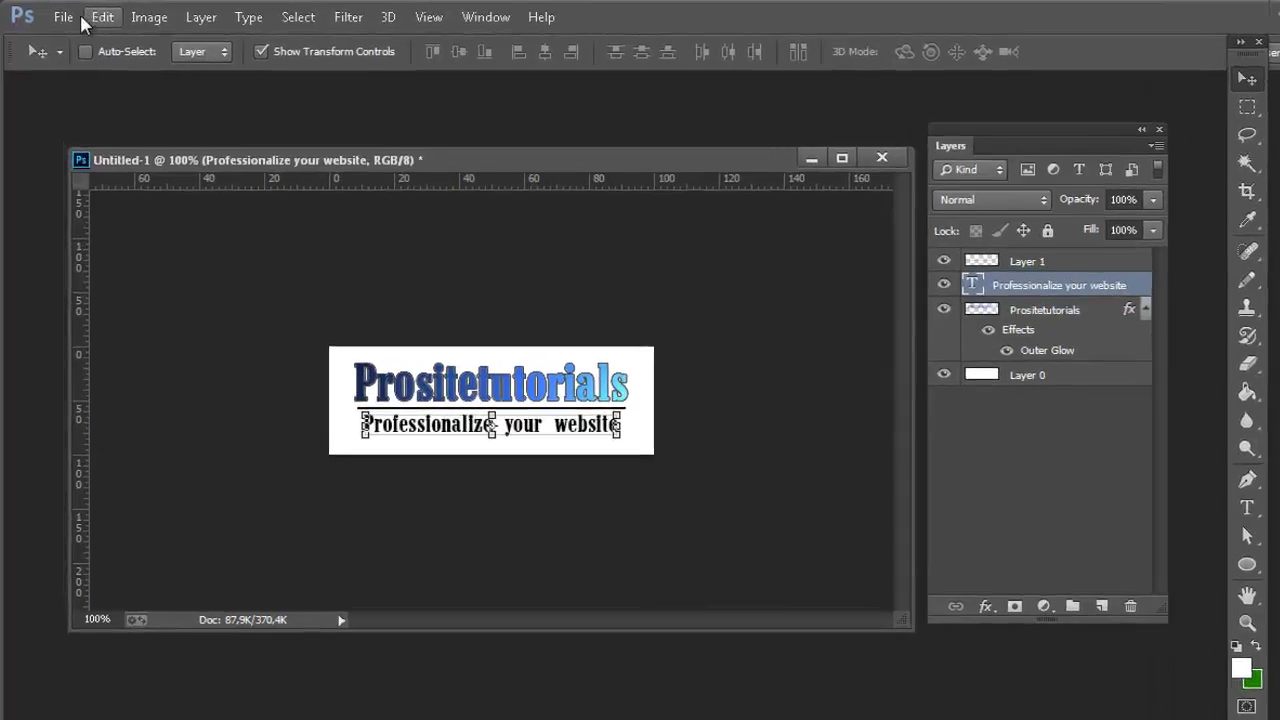
pyautogui.click(64, 19)
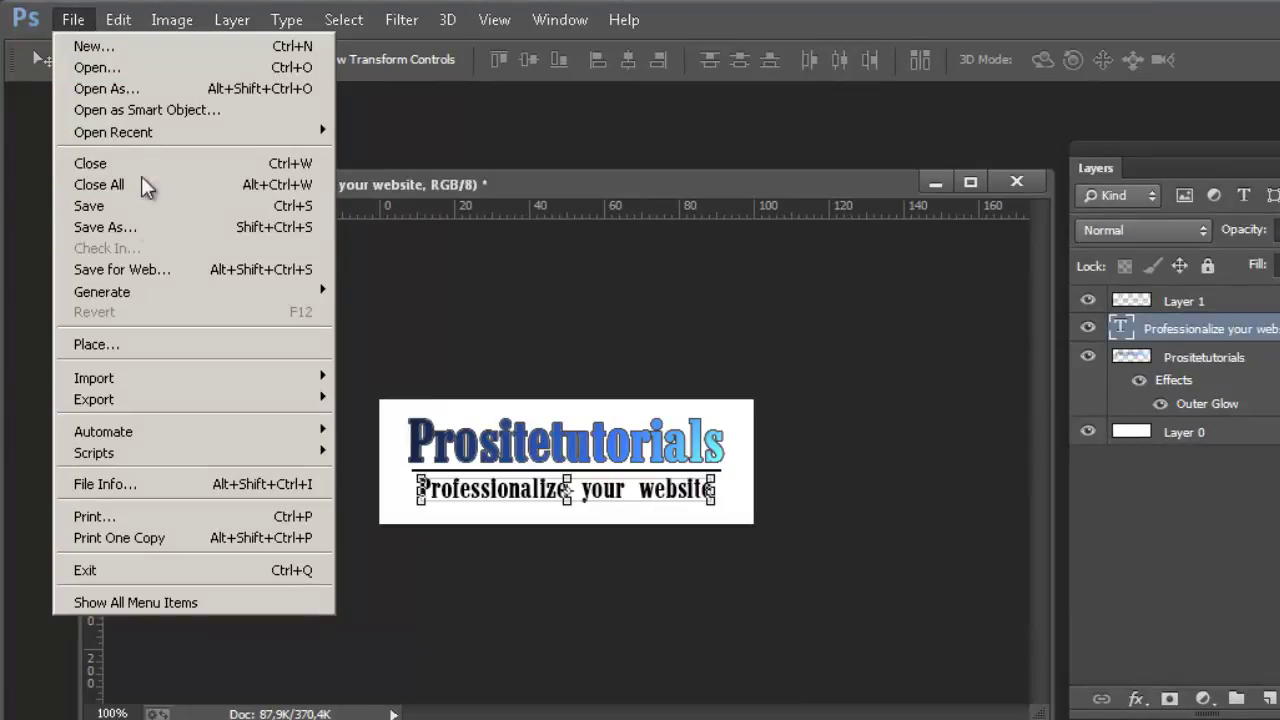
pyautogui.click(134, 227)
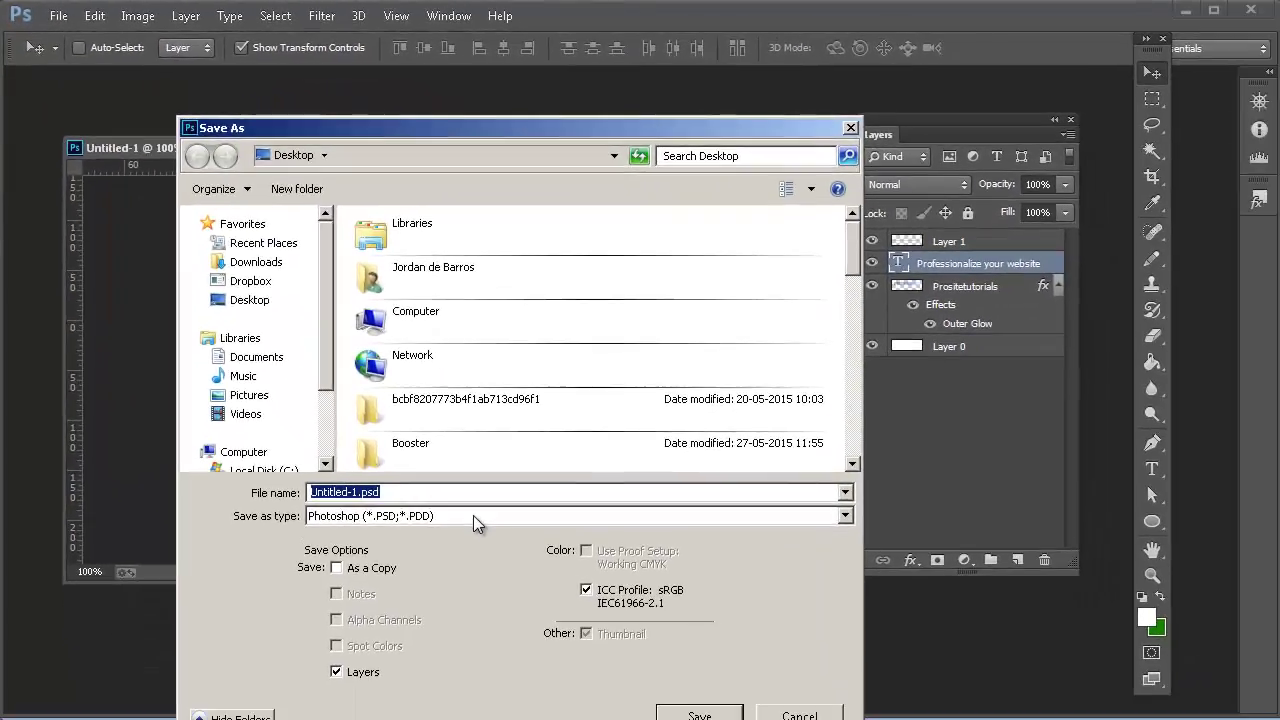
pyautogui.click(400, 520)
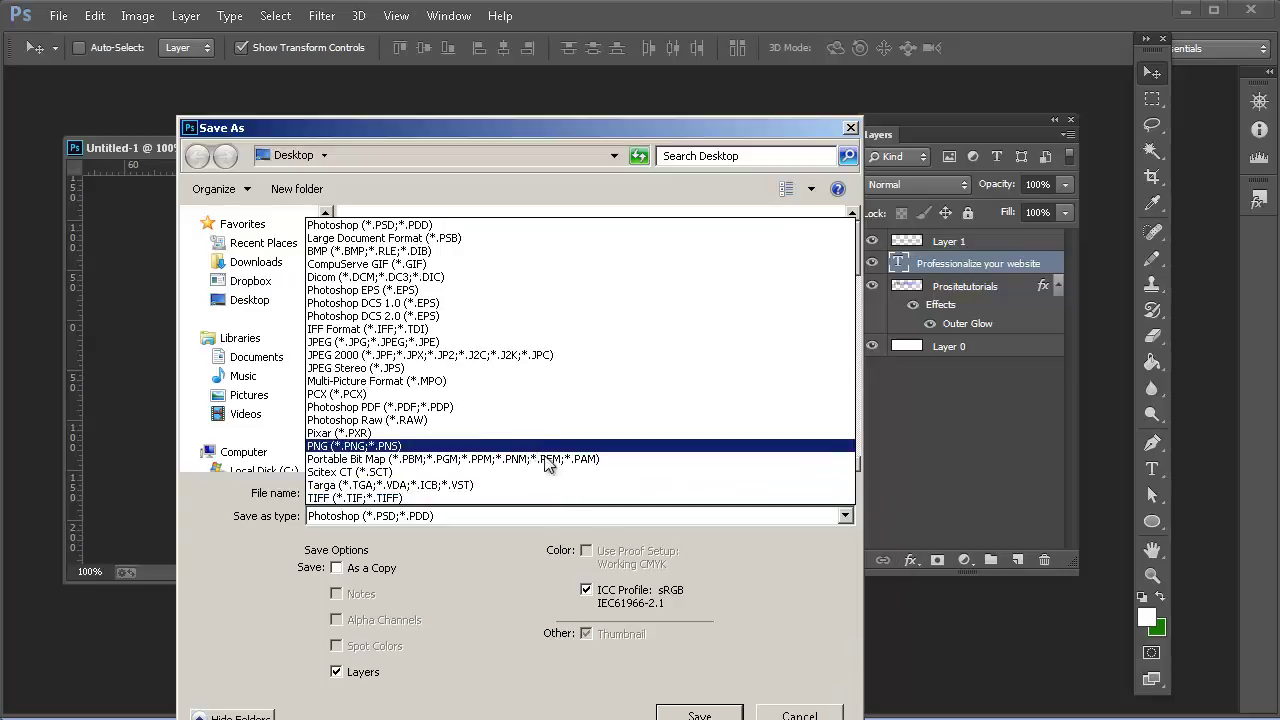
pyautogui.click(762, 717)
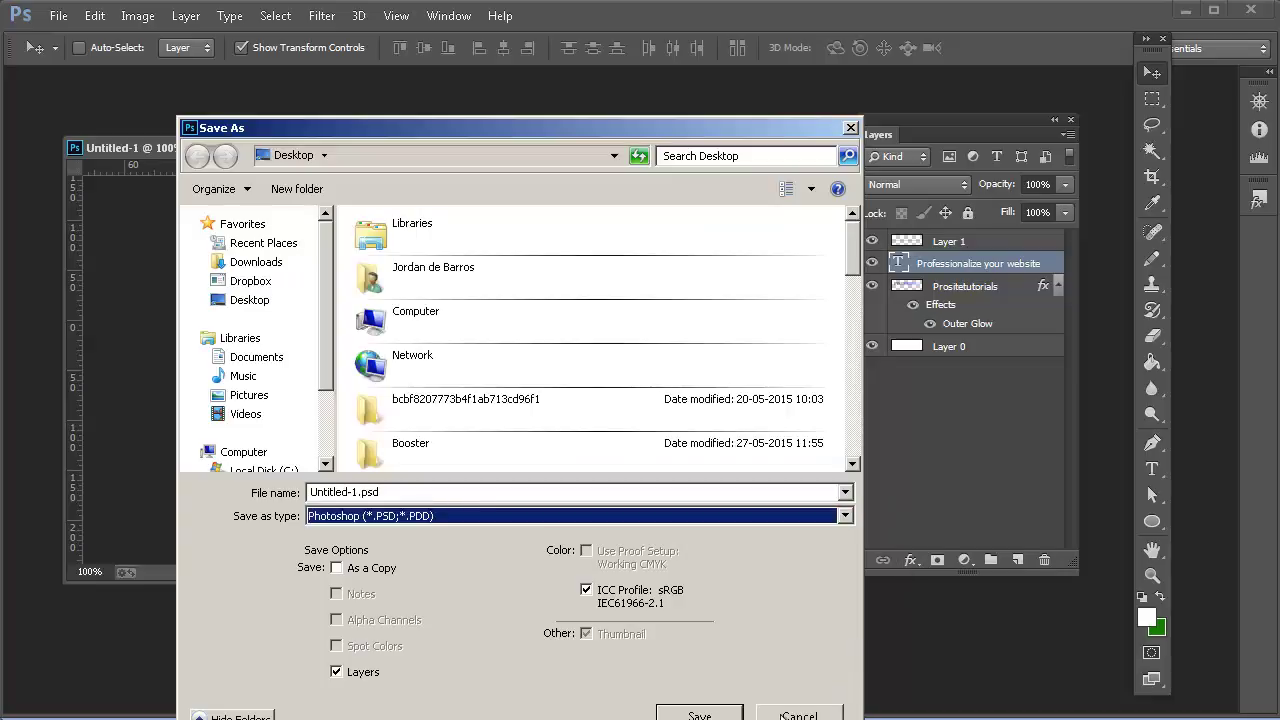
pyautogui.click(790, 715)
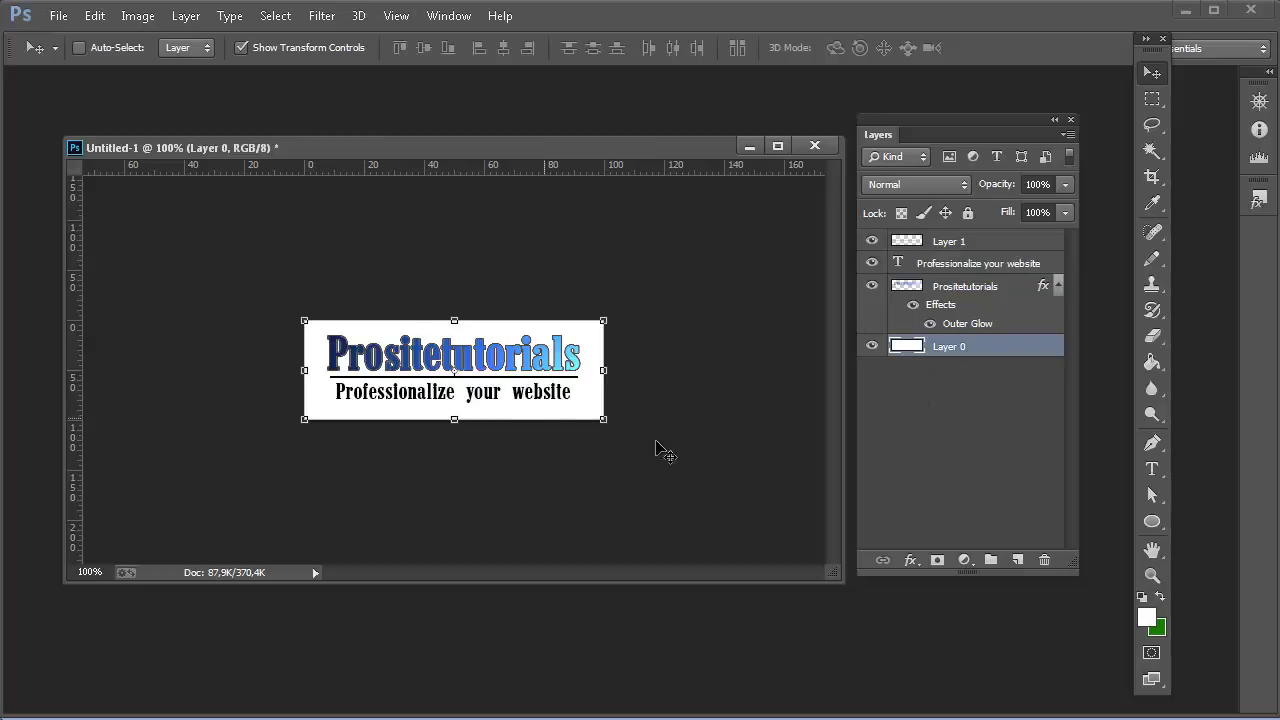
# Delete the white background Layer 0 and save the logo to the Desktop as prositetutorials.png with Smallest / Slow compression and no interlacing.
pyautogui.click(1042, 562)
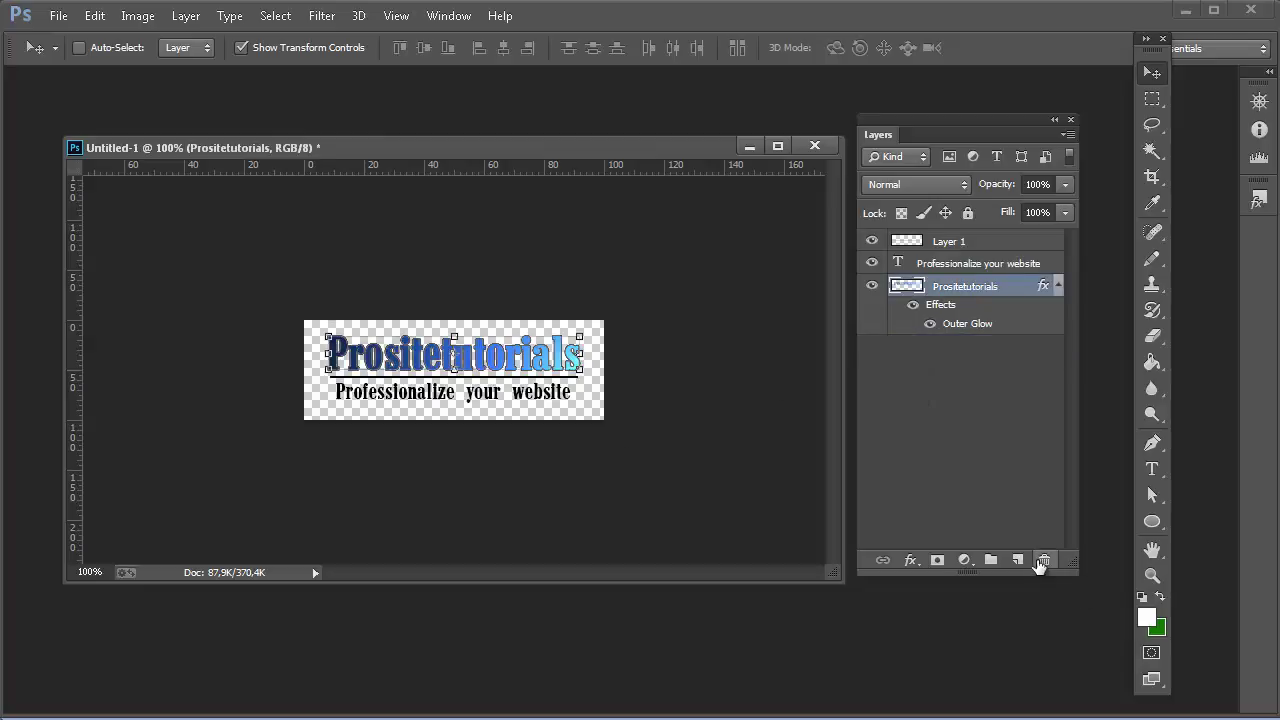
pyautogui.click(59, 17)
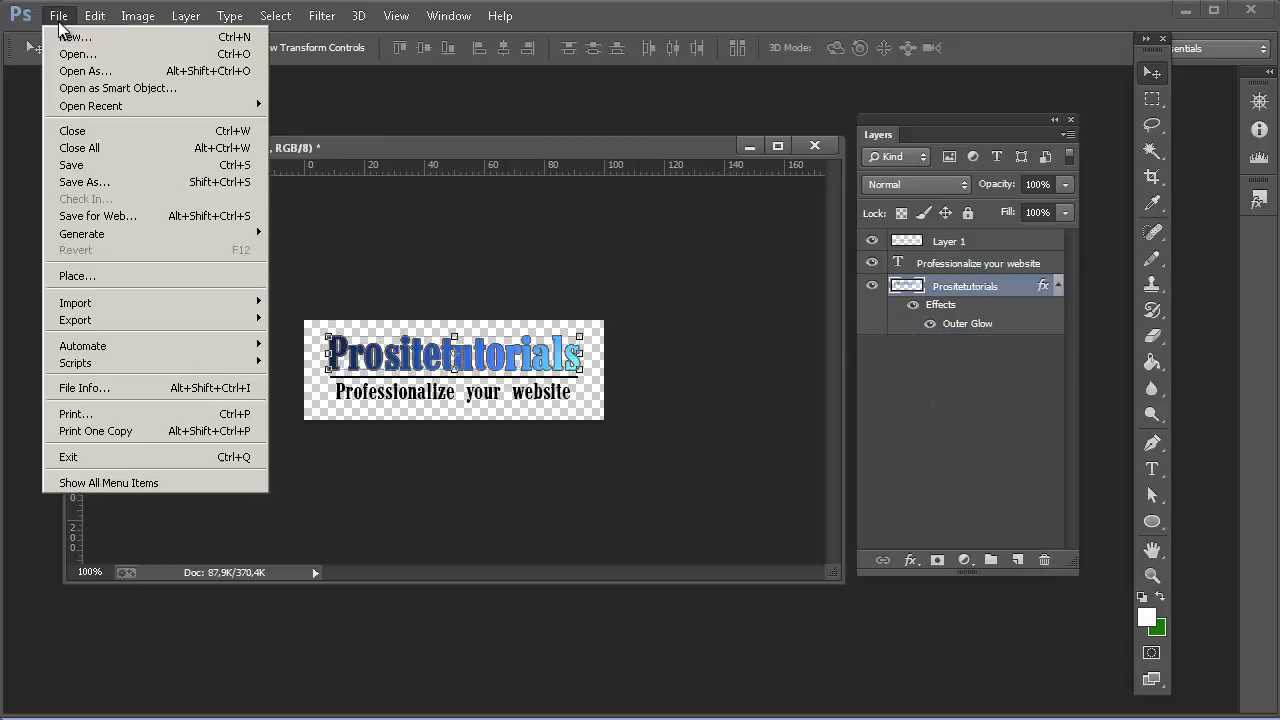
pyautogui.click(118, 183)
pyautogui.click(423, 518)
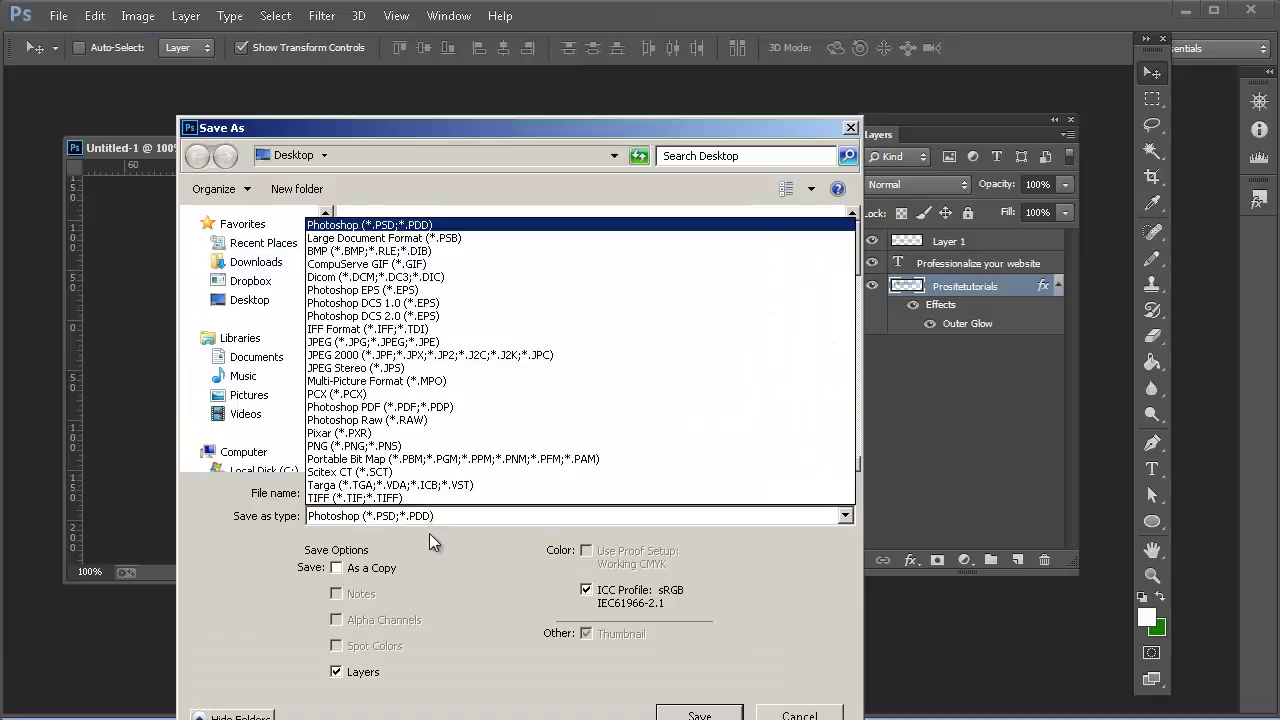
pyautogui.click(405, 446)
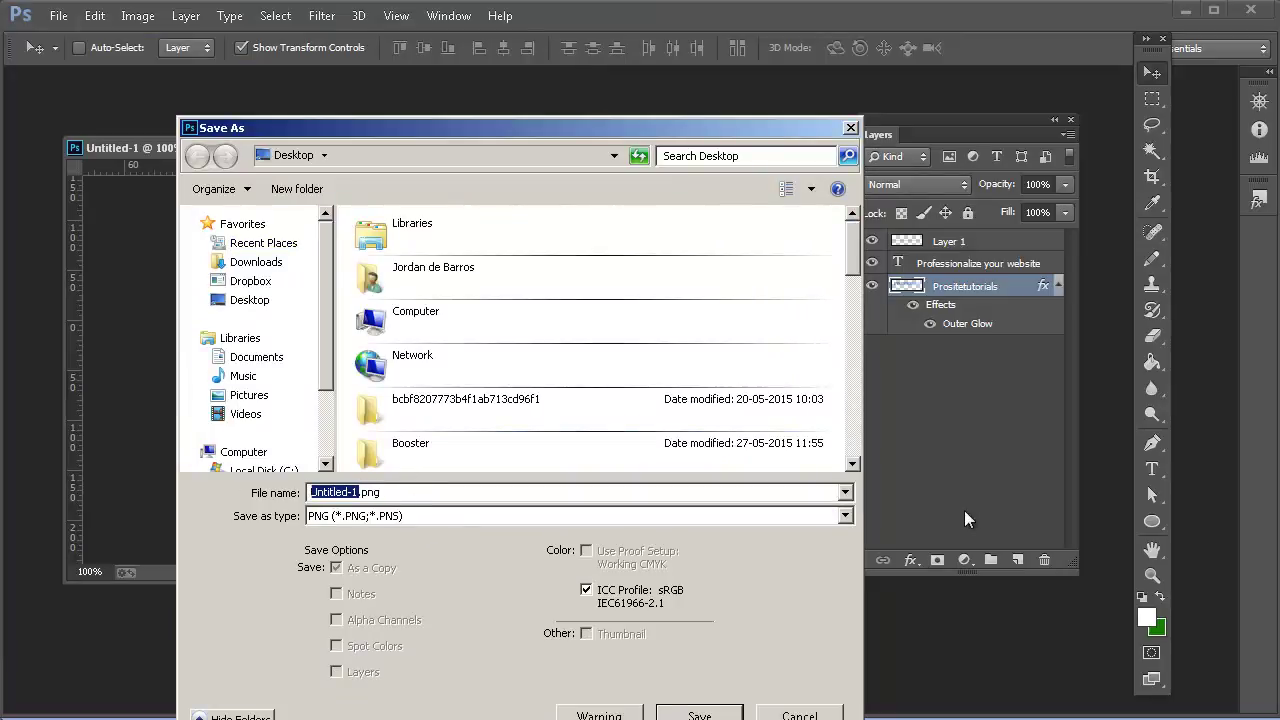
pyautogui.write('prositetutorials')
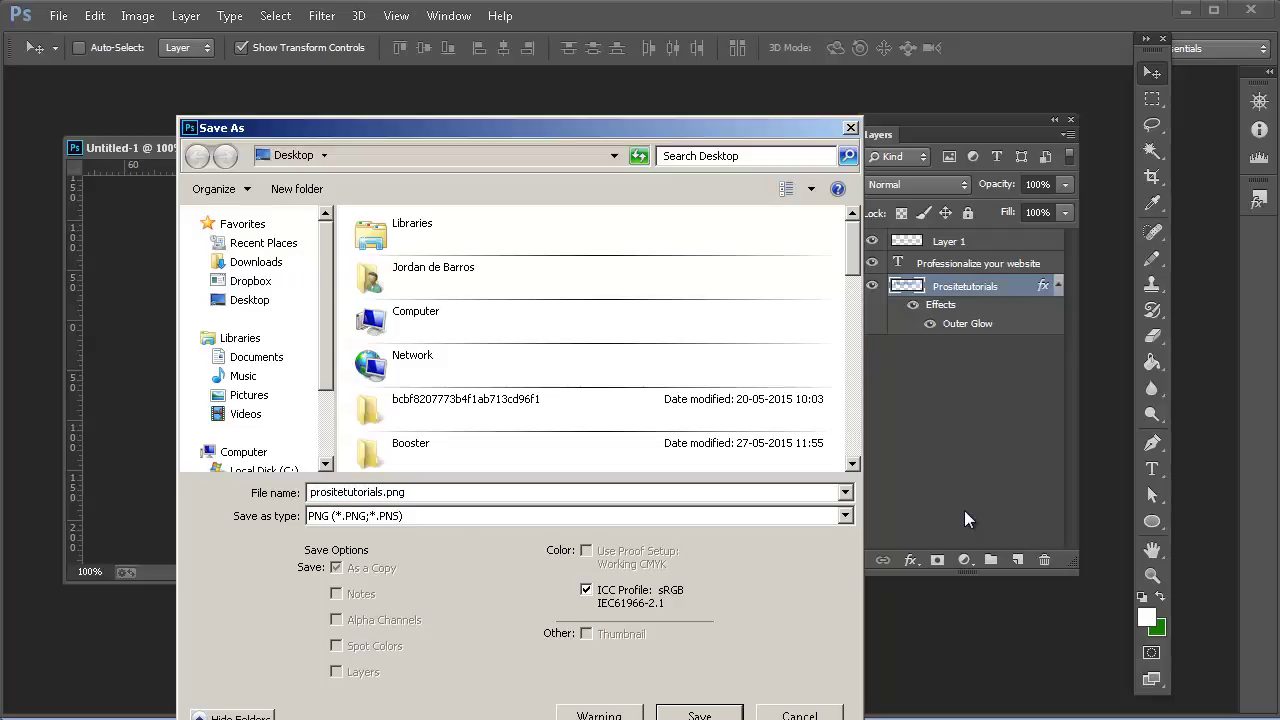
pyautogui.click(699, 715)
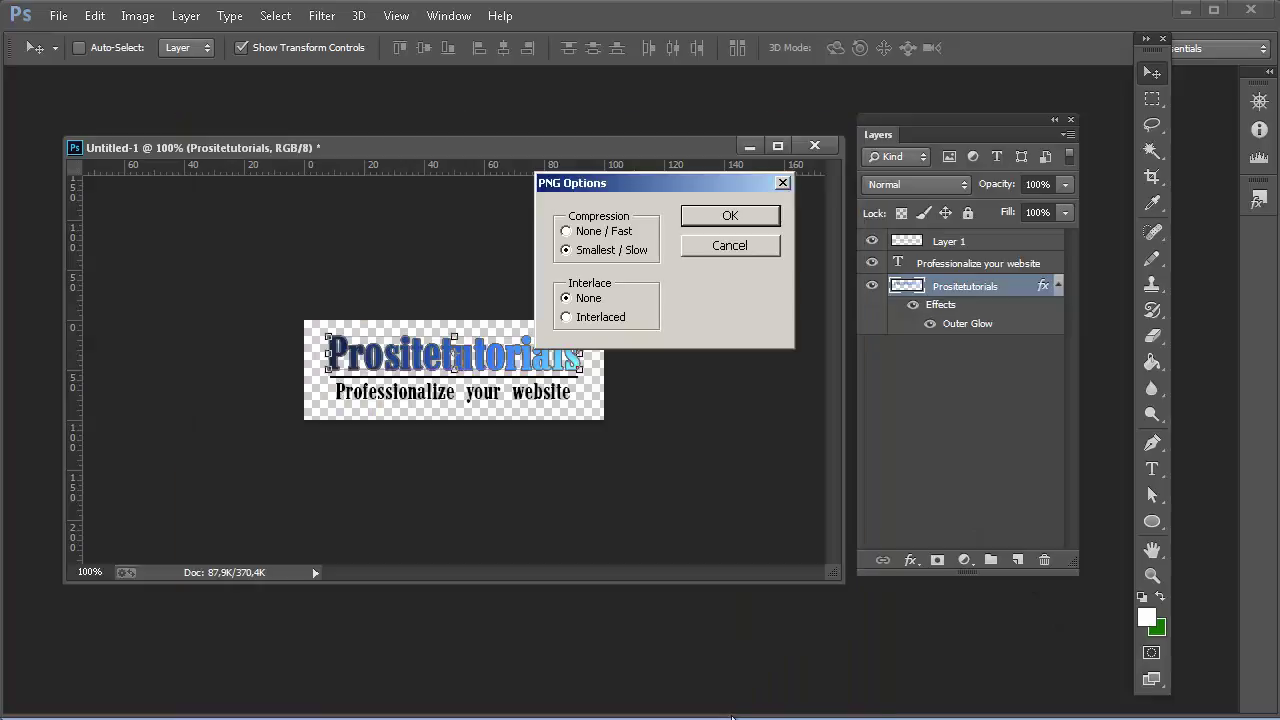
pyautogui.click(728, 218)
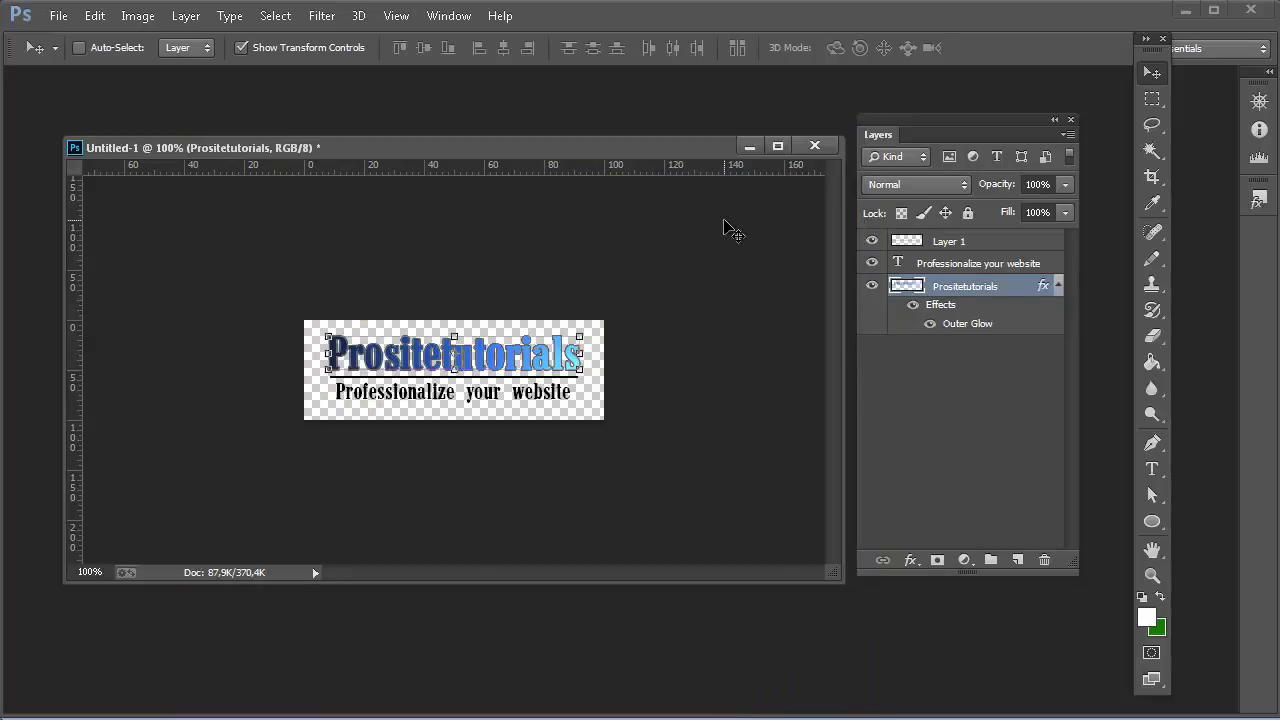